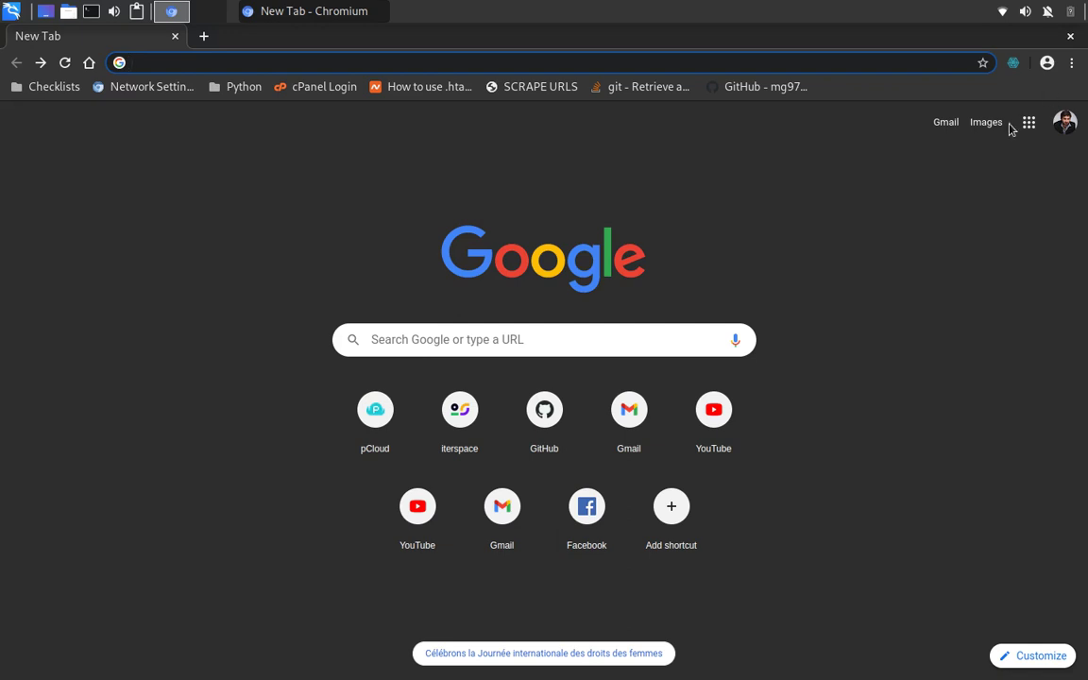
pyautogui.click(542, 354)
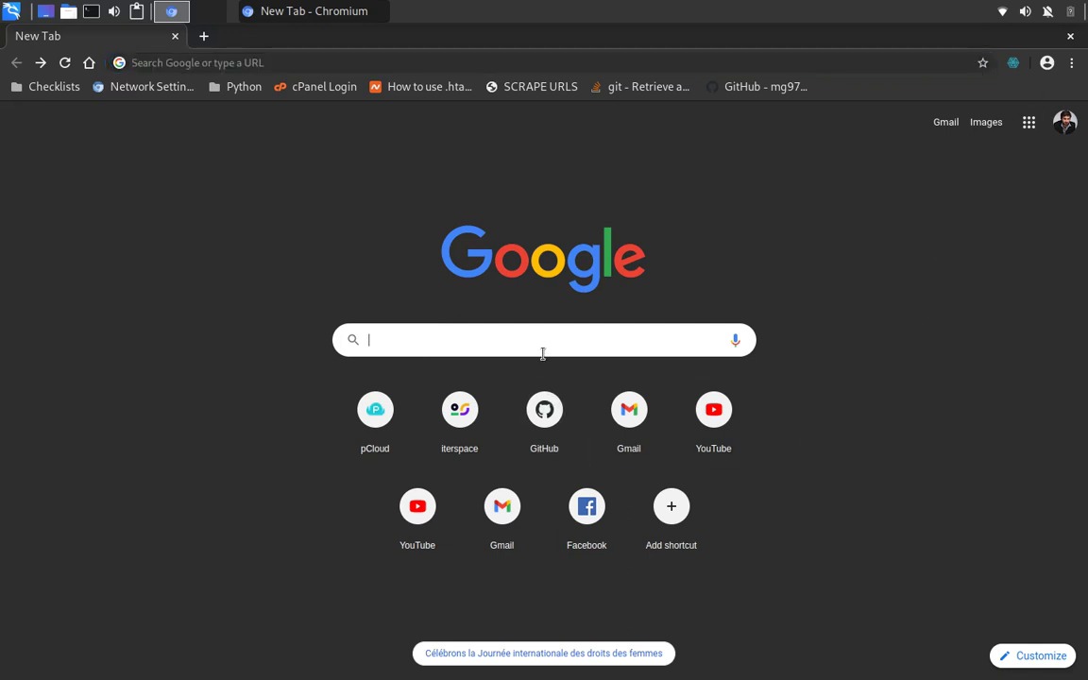
pyautogui.write('a')
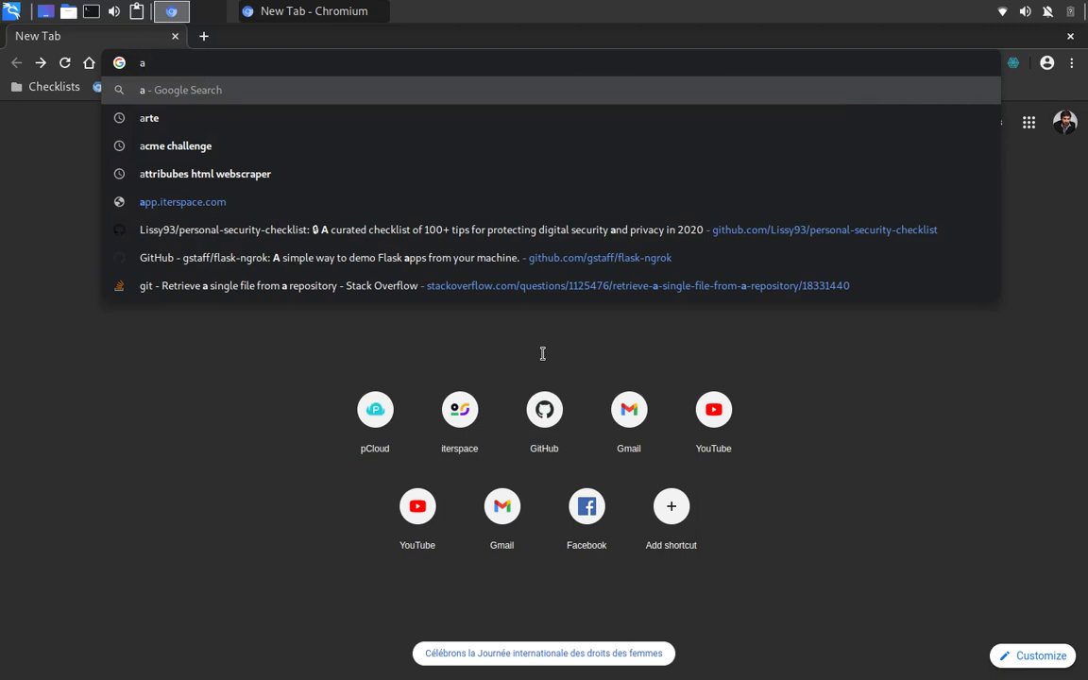
pyautogui.press('BackSpace')
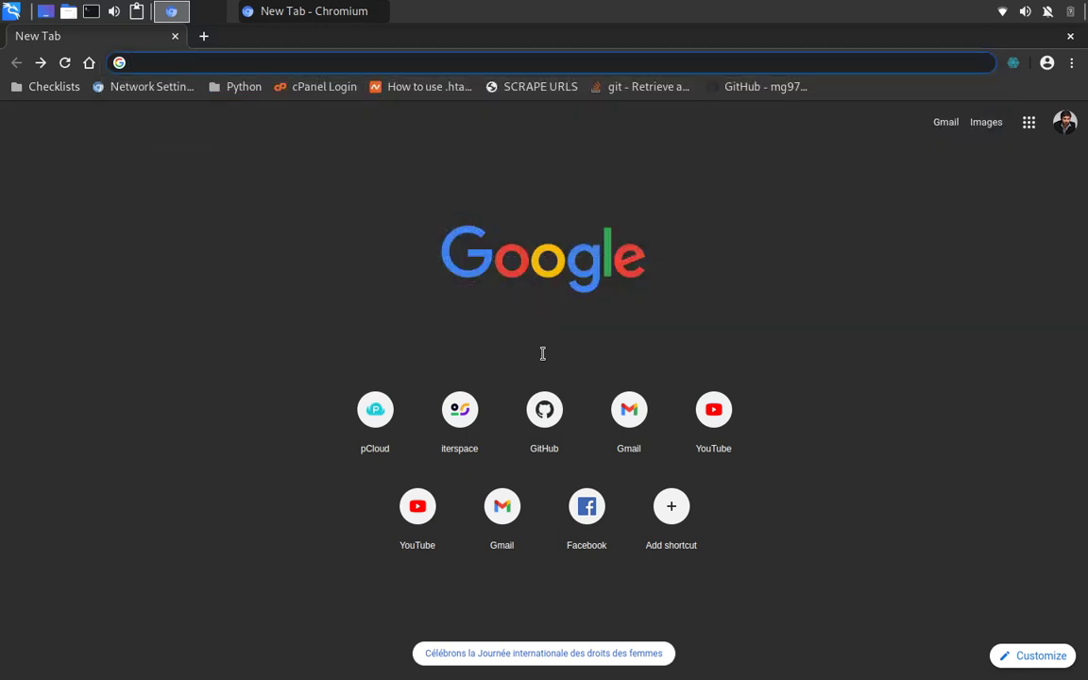
pyautogui.write('c')
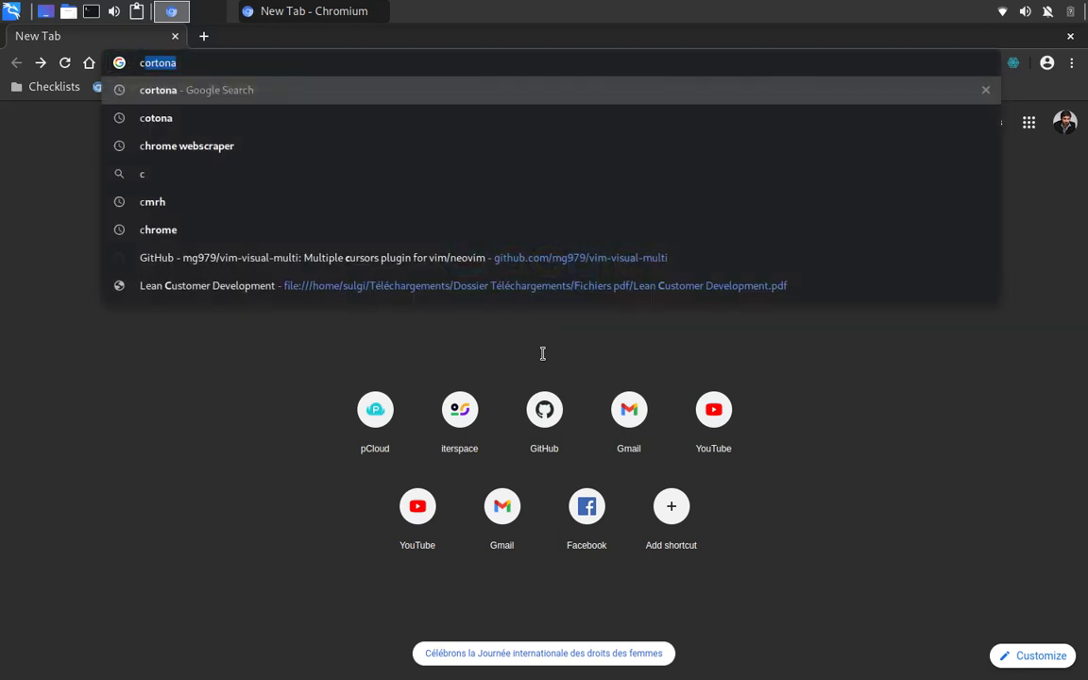
pyautogui.press('BackSpace')
pyautogui.press('BackSpace')
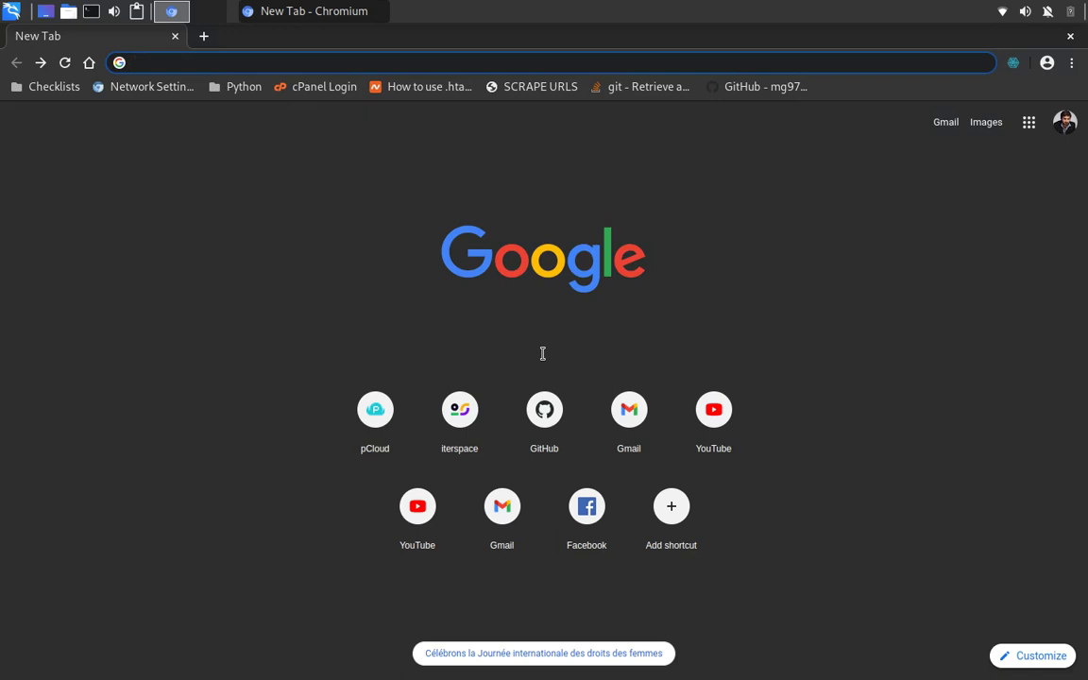
# - Search Google for cmrh
pyautogui.write('c')
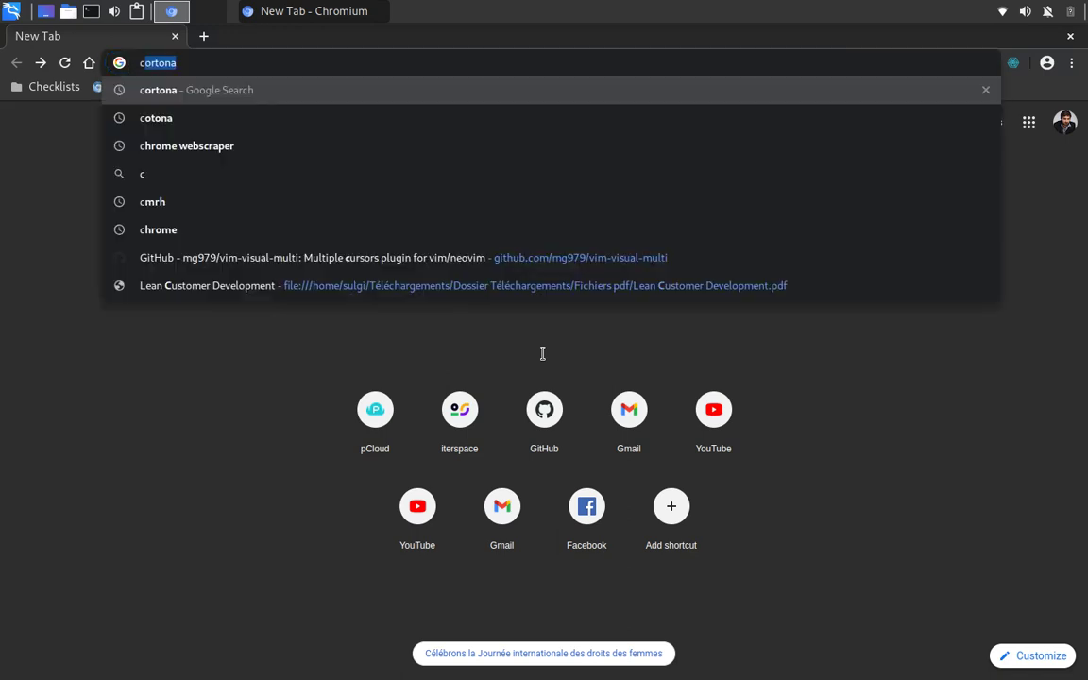
pyautogui.write('mr')
pyautogui.press('Down')
pyautogui.press('Down')
pyautogui.press('Down')
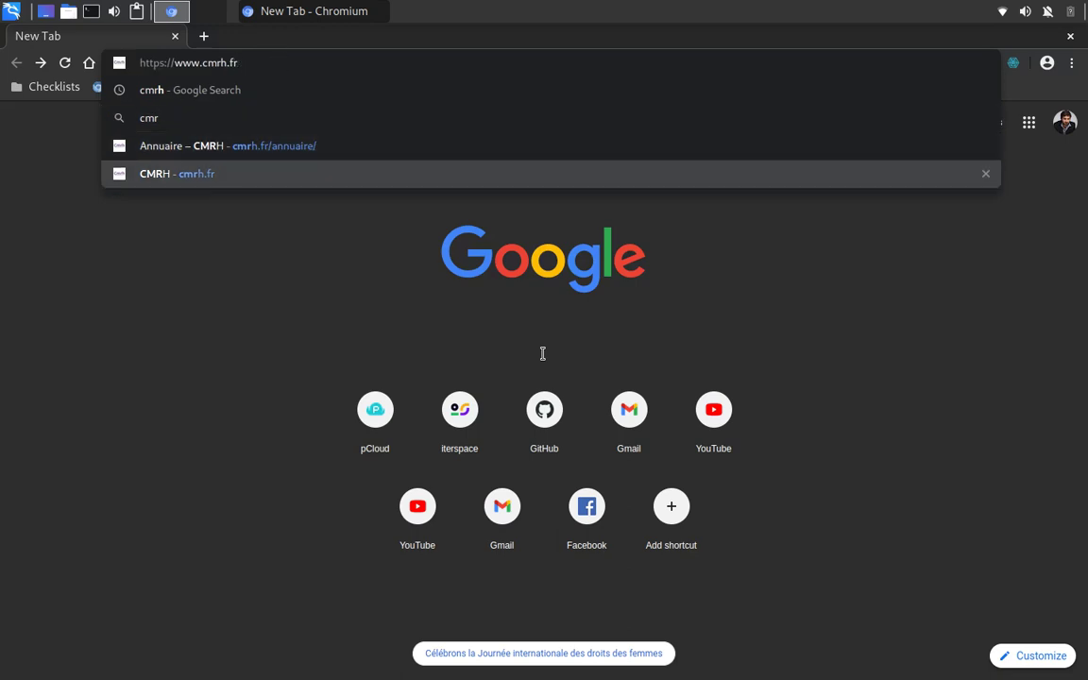
pyautogui.click(179, 90)
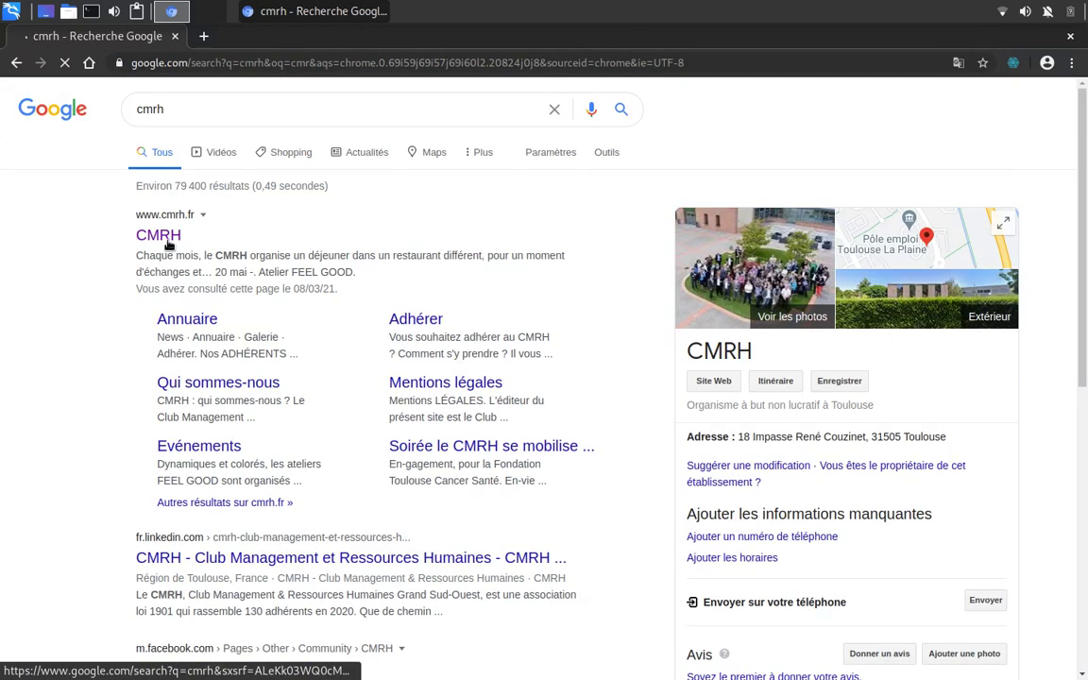
# - Open the CMRH website from the search results and go to its Annuaire page
pyautogui.click(166, 238)
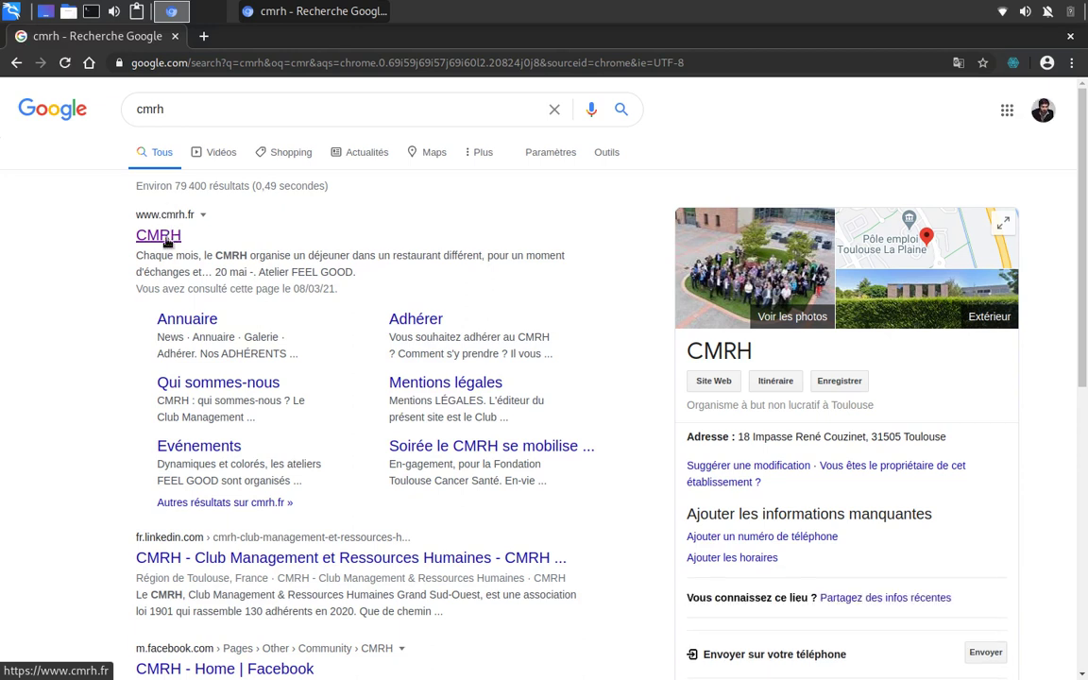
pyautogui.click(168, 236)
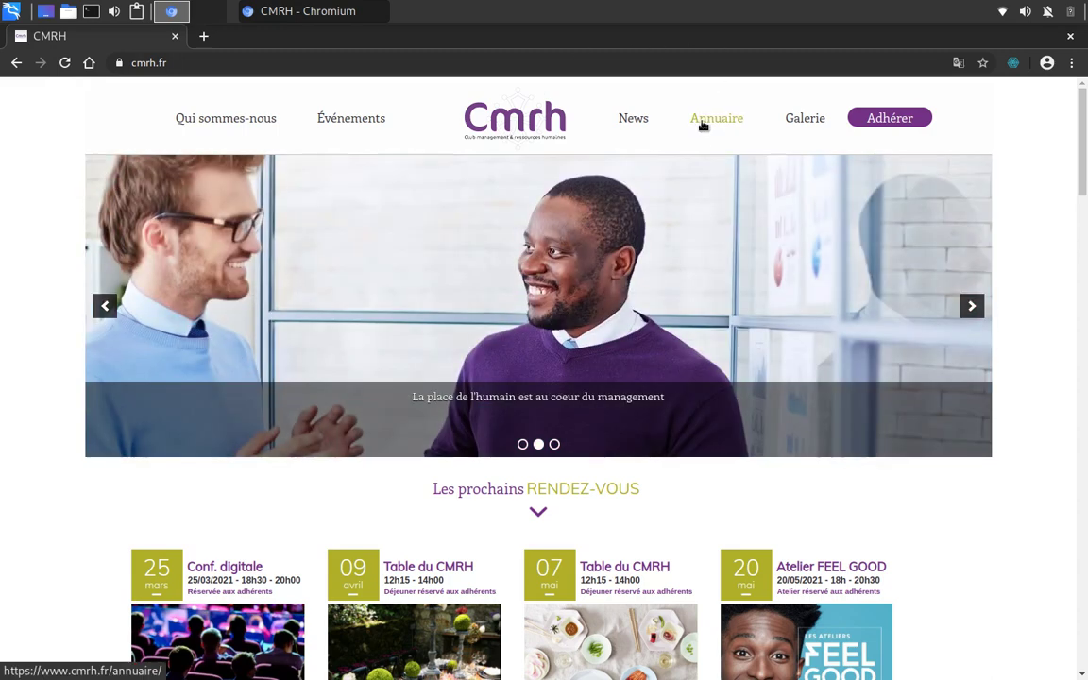
pyautogui.click(702, 123)
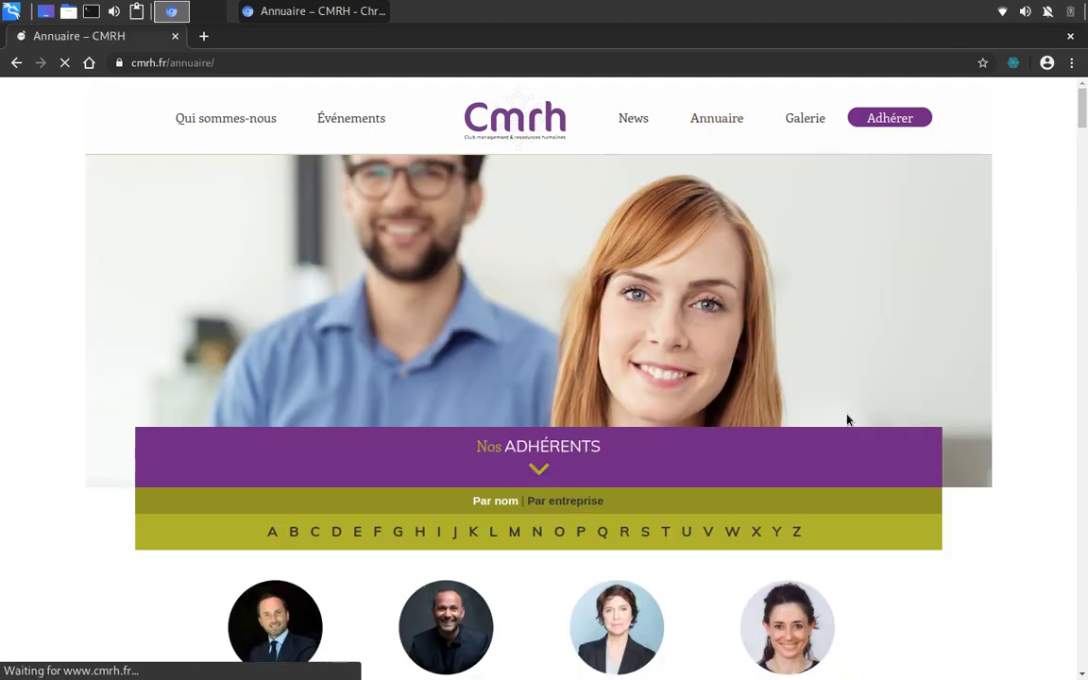
# - Examine the Annuaire member listings, including each member's name, job title and company, and the alphabetical filter above them
pyautogui.scroll(-8, 847, 421)
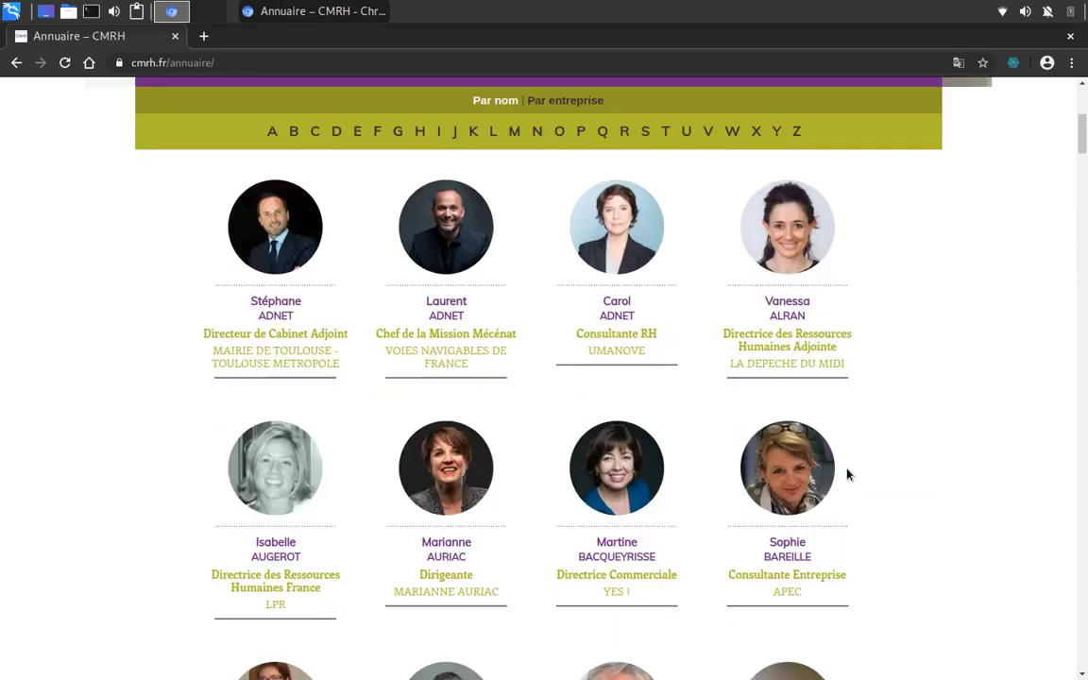
pyautogui.scroll(-8, 847, 477)
pyautogui.moveTo(1083, 203); pyautogui.dragTo(1084, 97)
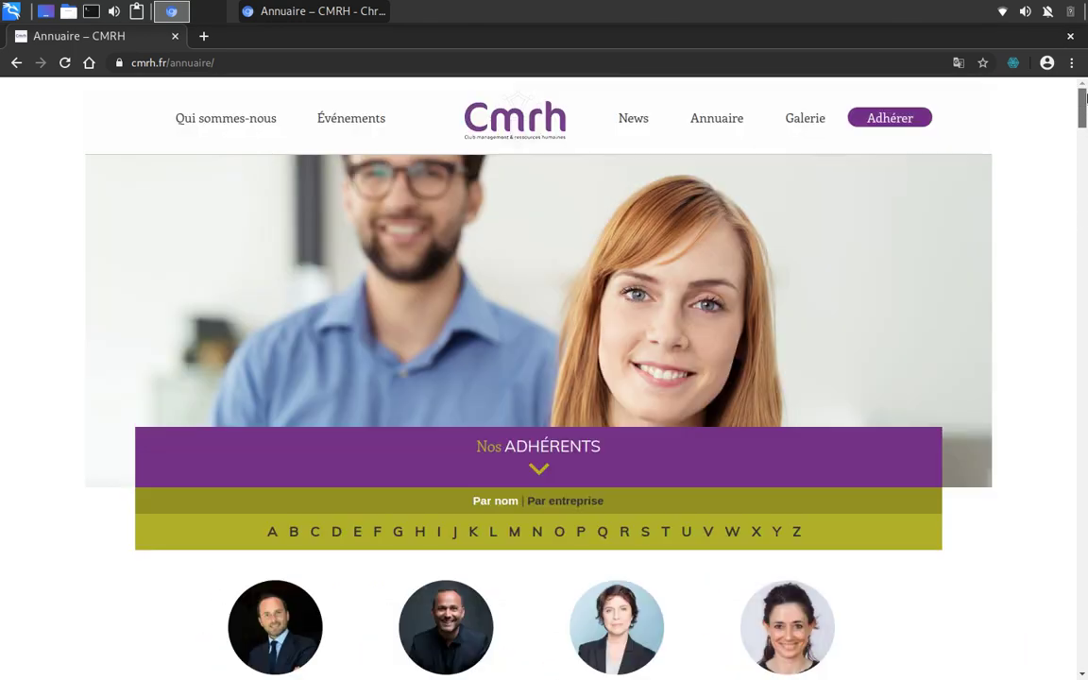
pyautogui.scroll(-3, 469, 529)
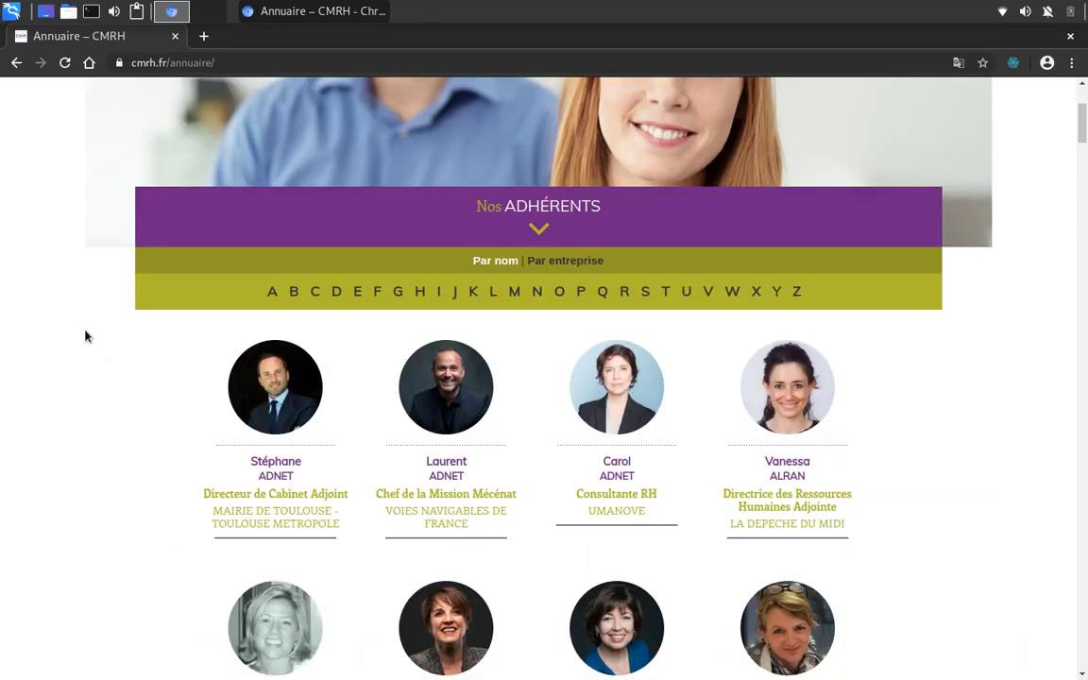
pyautogui.moveTo(70, 295); pyautogui.dragTo(959, 523)
pyautogui.click(309, 479)
pyautogui.tripleClick(223, 514)
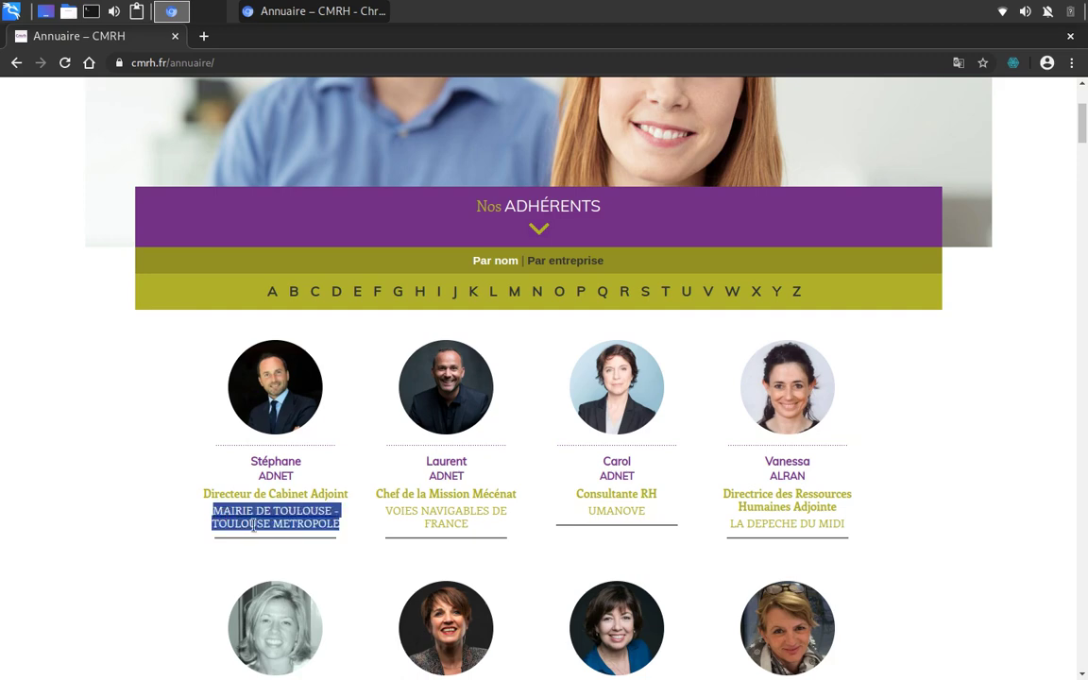
pyautogui.click(967, 361)
pyautogui.scroll(3, 976, 370)
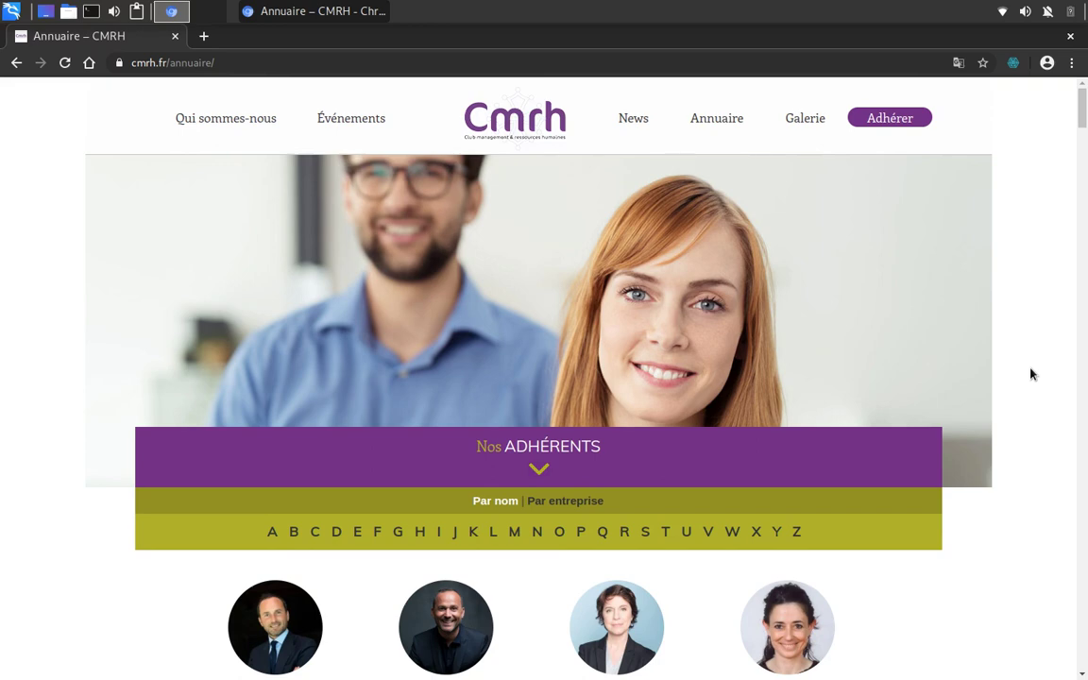
pyautogui.click(686, 529)
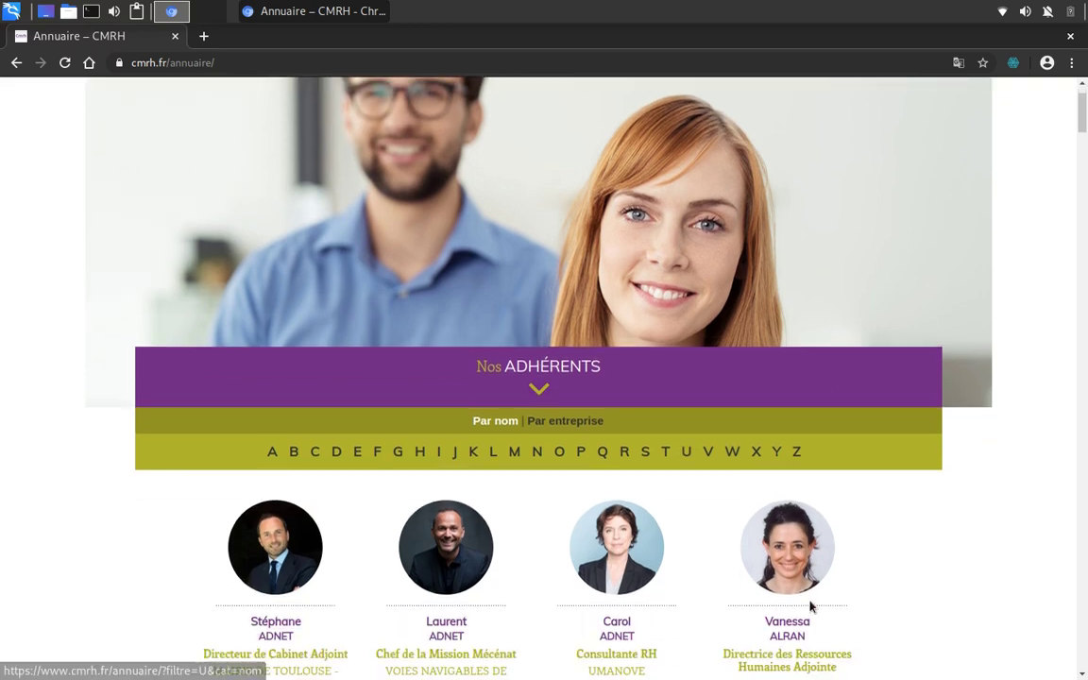
pyautogui.scroll(-2, 982, 491)
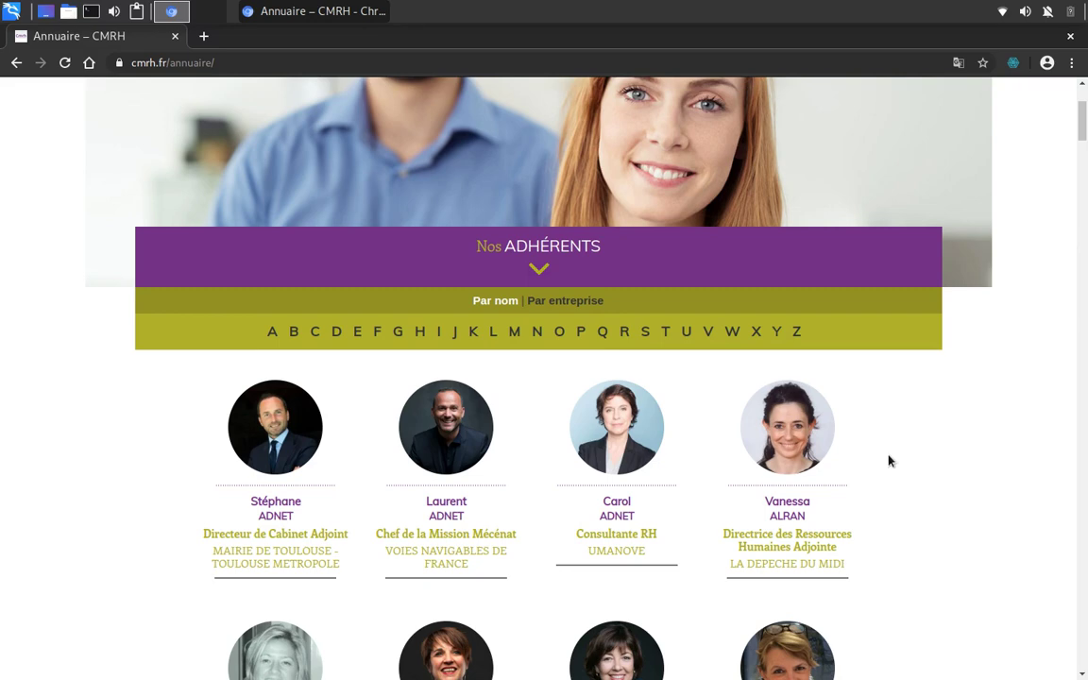
pyautogui.scroll(3, 895, 455)
pyautogui.scroll(-1, 901, 472)
pyautogui.scroll(1, 913, 520)
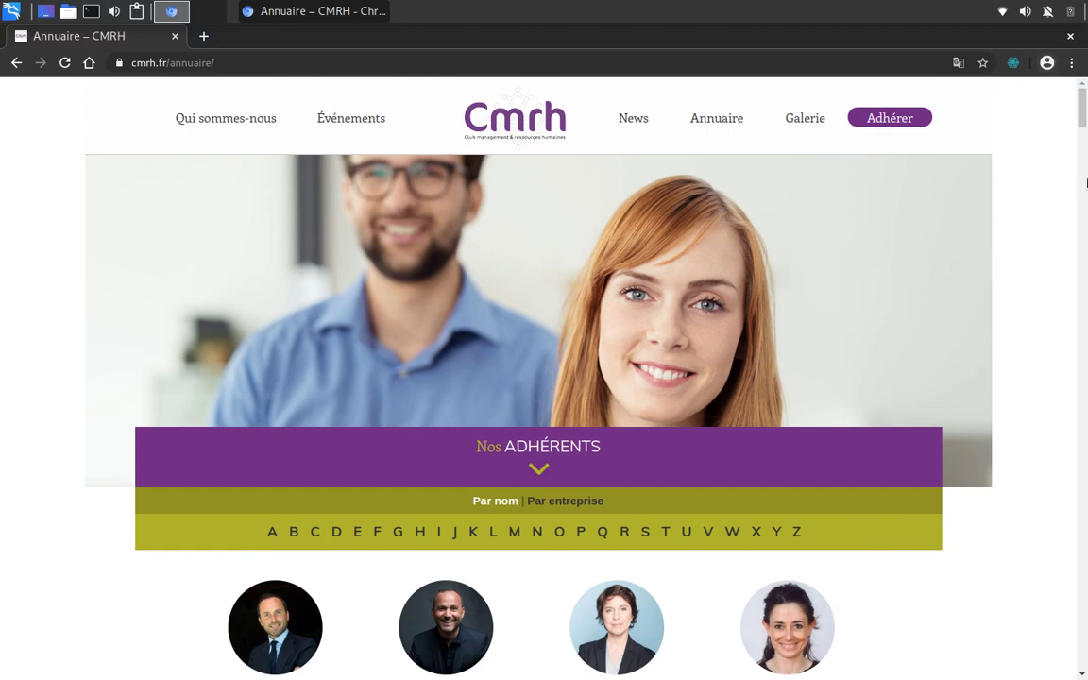
# - Check the Web Scraper extension's instructions and open Web Scraper in the developer tools on the Annuaire page
pyautogui.click(1013, 64)
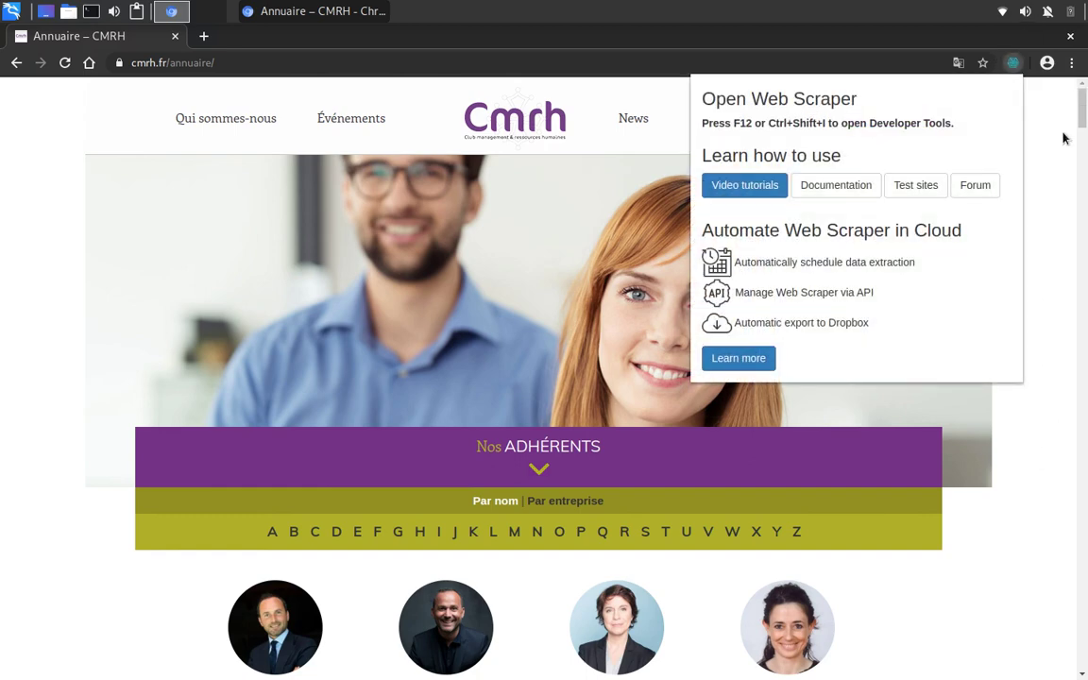
pyautogui.click(1074, 295)
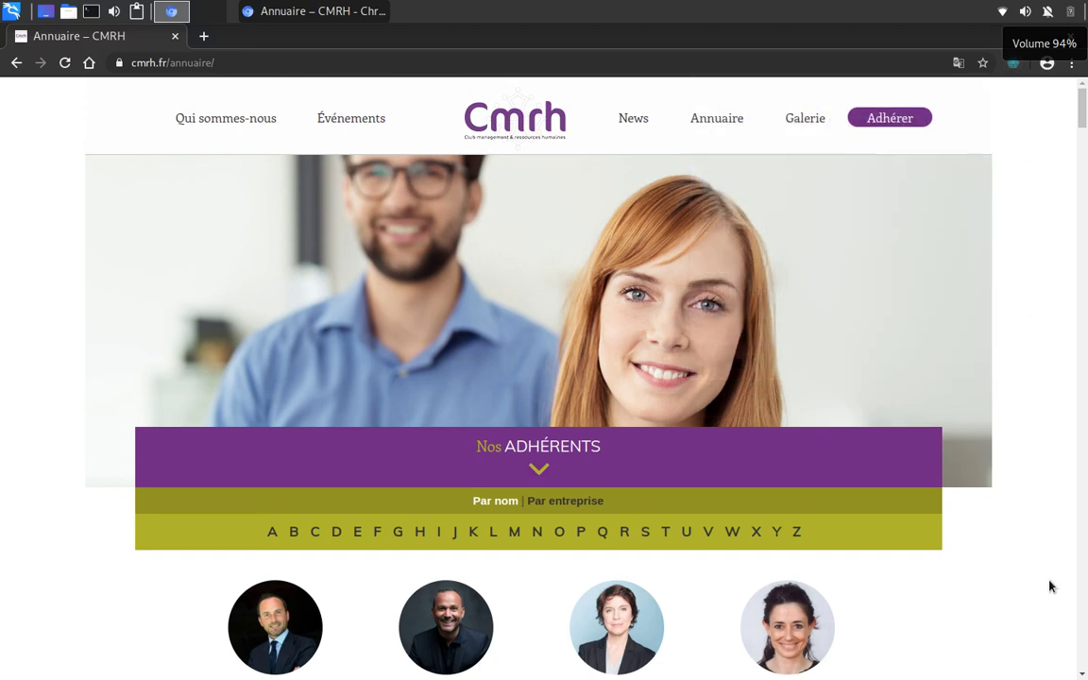
pyautogui.scroll(-3, 1049, 579)
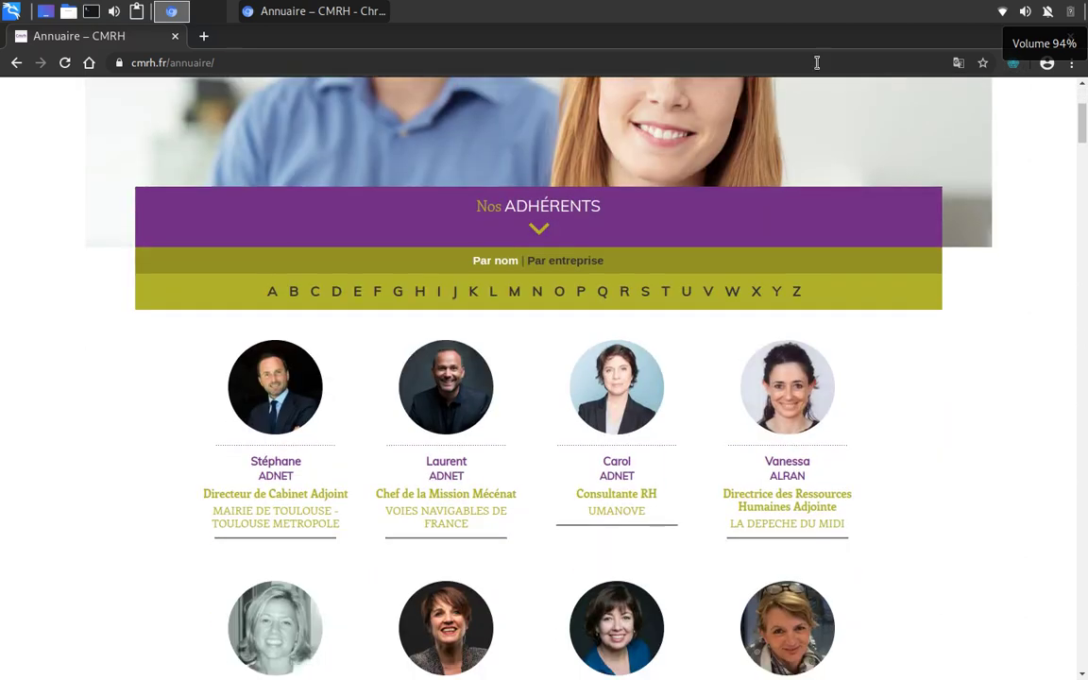
pyautogui.rightClick(953, 447)
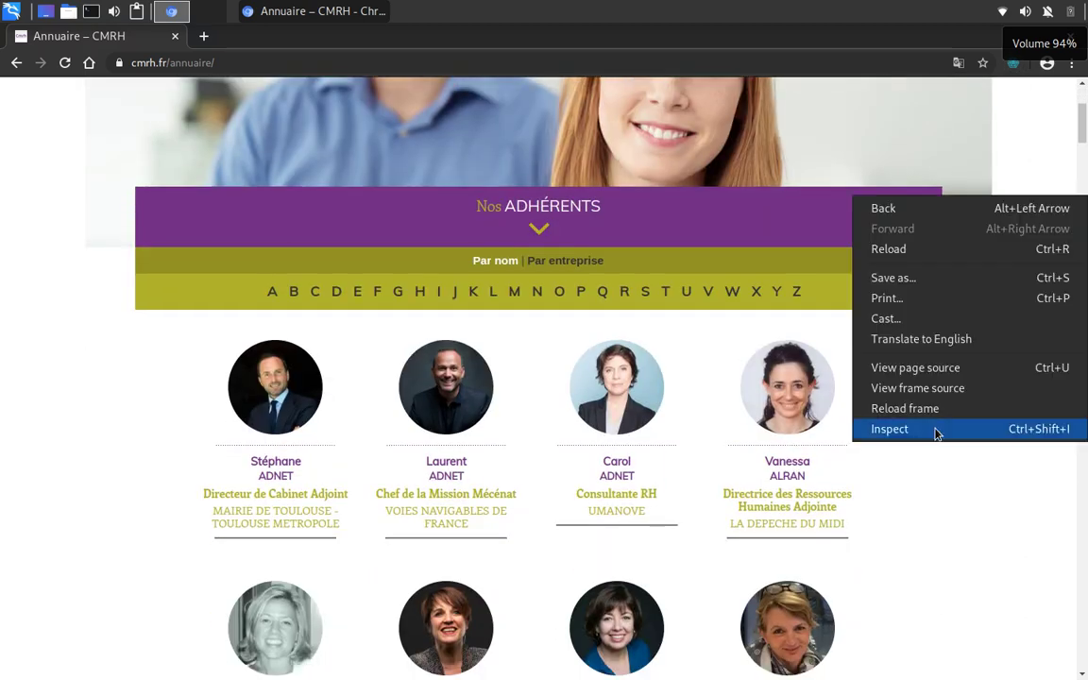
pyautogui.click(936, 430)
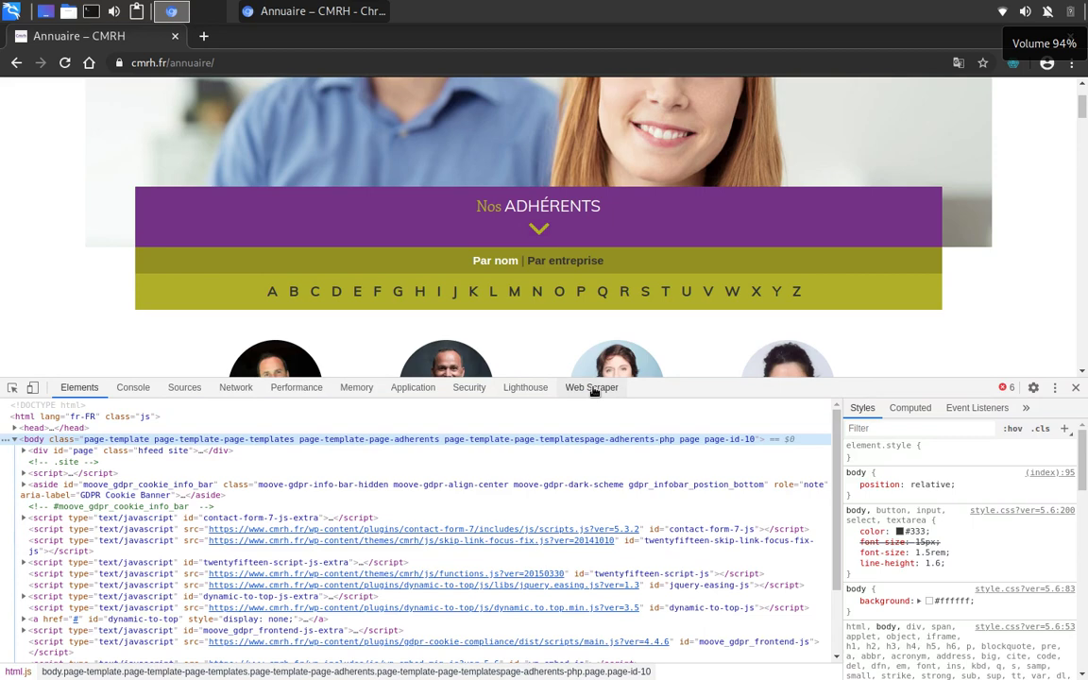
pyautogui.click(592, 388)
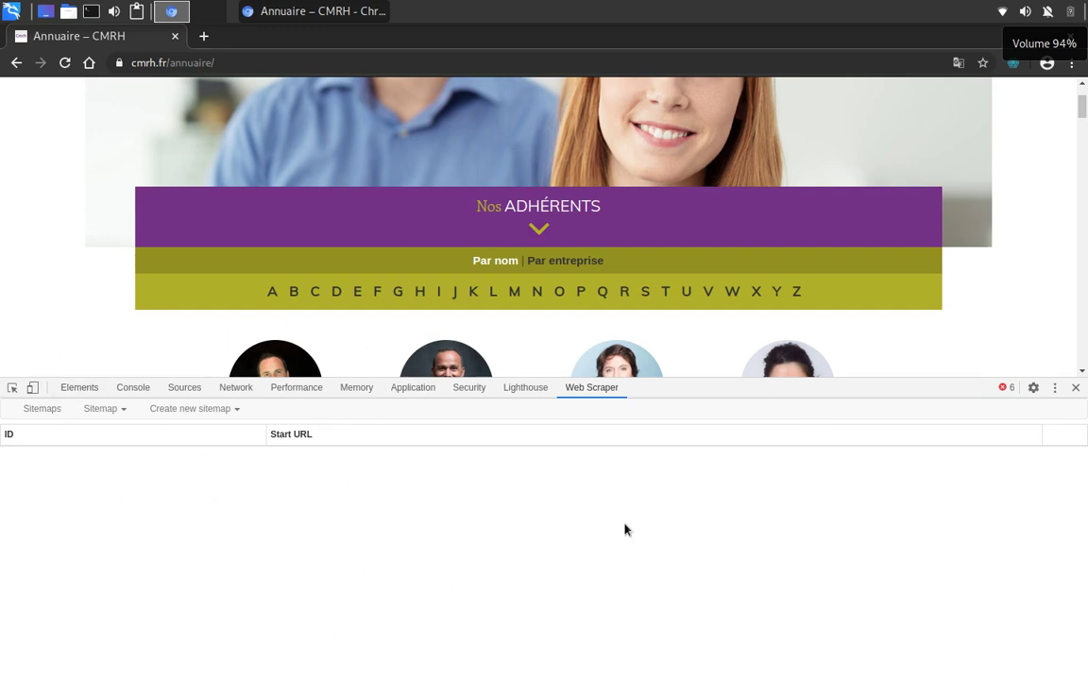
pyautogui.click(178, 415)
pyautogui.click(178, 432)
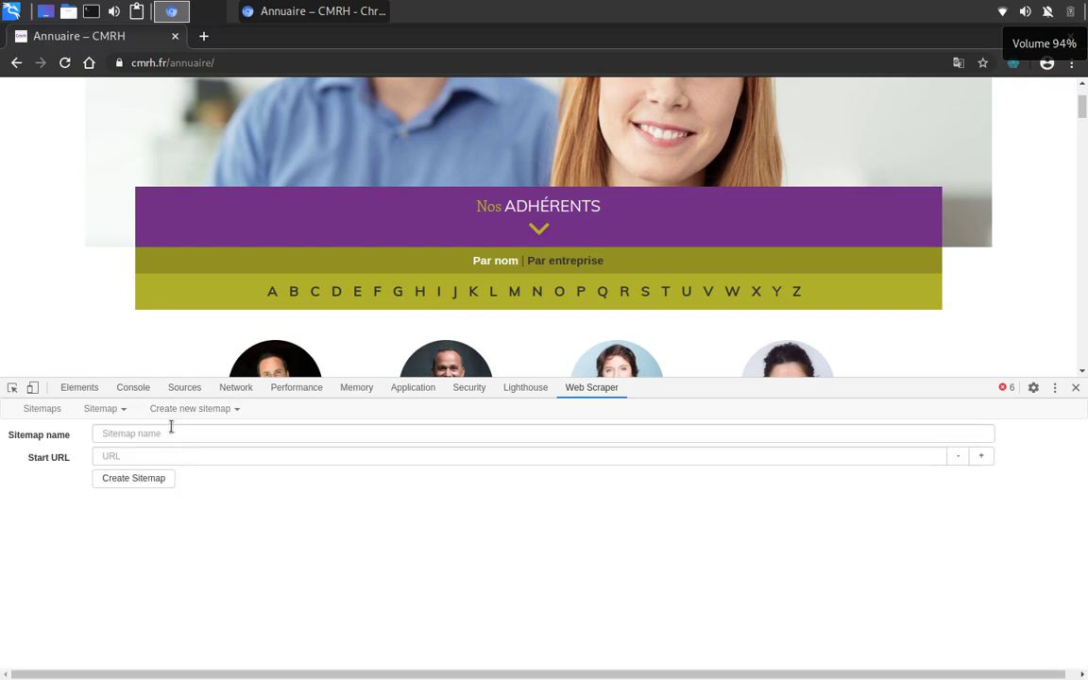
pyautogui.click(170, 432)
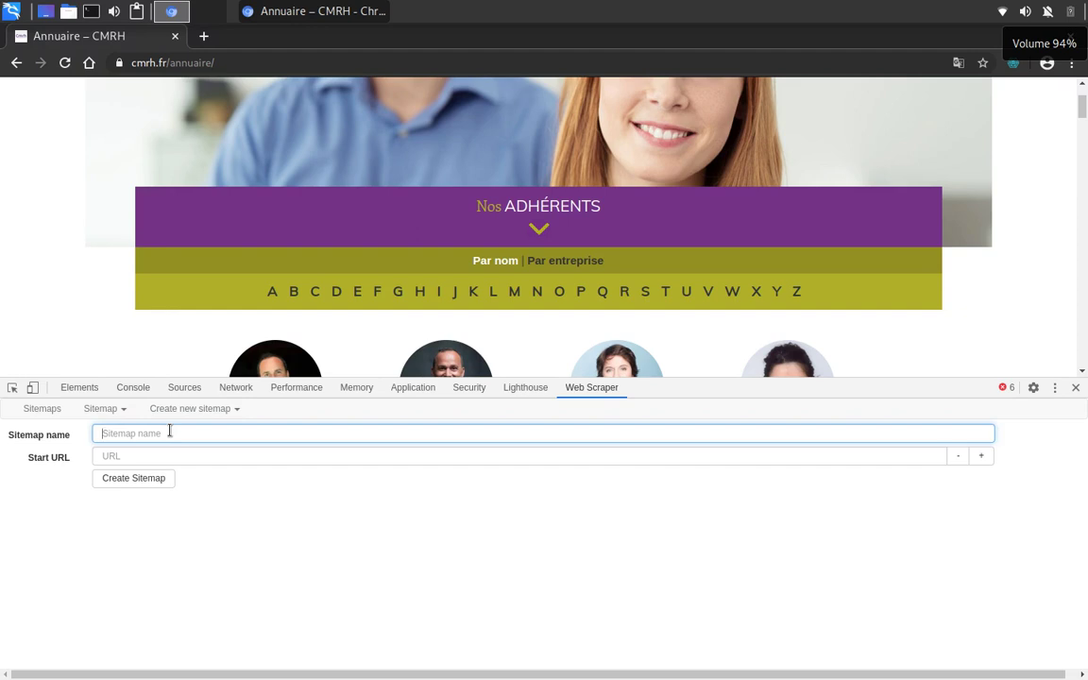
pyautogui.write('cmrh')
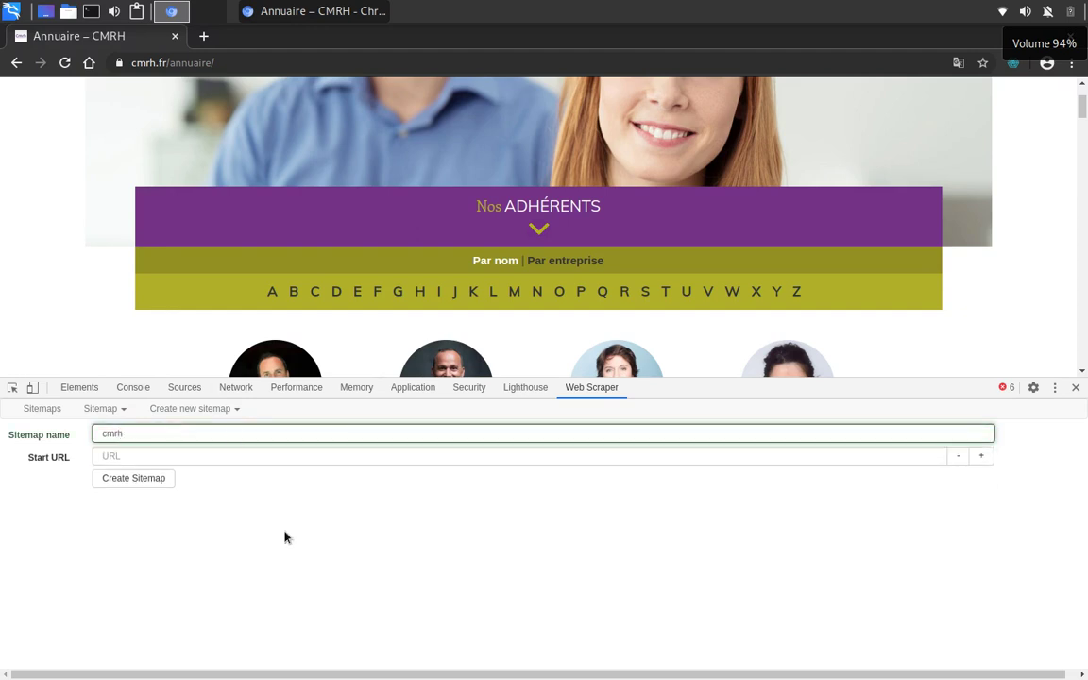
pyautogui.click(238, 63)
pyautogui.hotkey('ctrl', 'c')
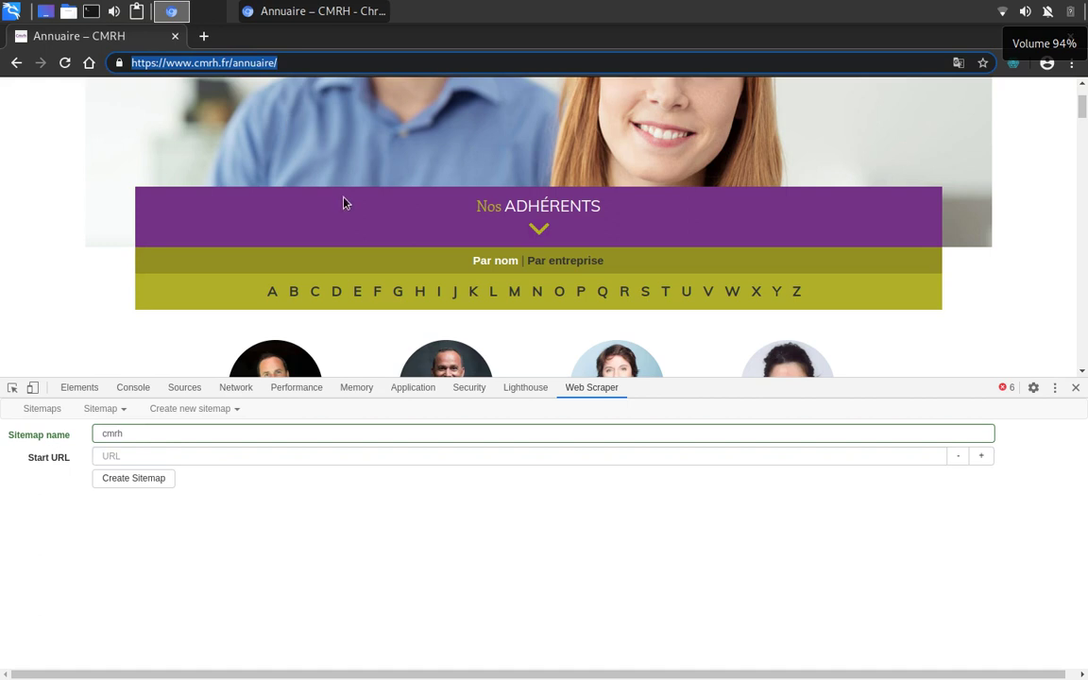
pyautogui.click(178, 460)
pyautogui.hotkey('ctrl', 'v')
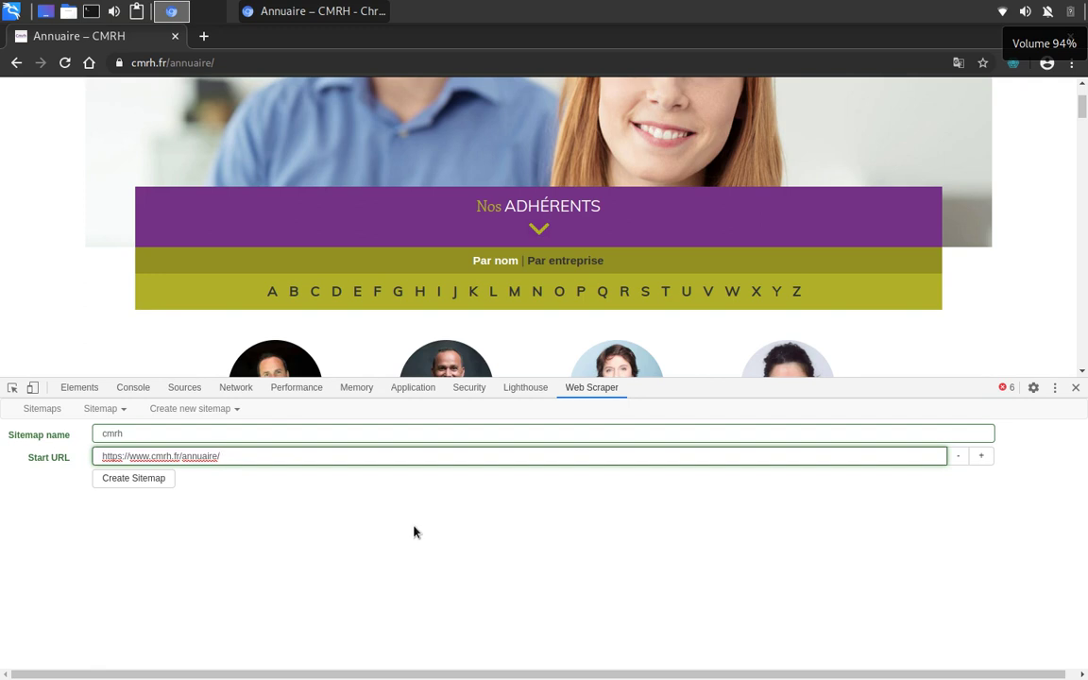
# - Add a second, empty start URL entry to the new sitemap and remove it again
pyautogui.click(501, 588)
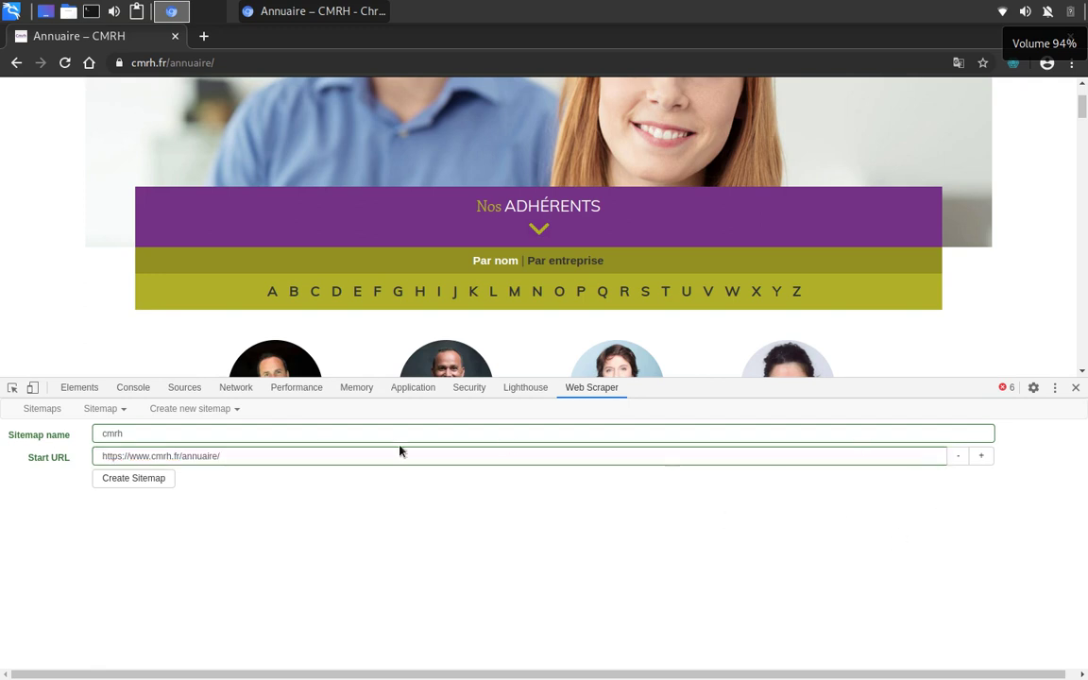
pyautogui.click(321, 457)
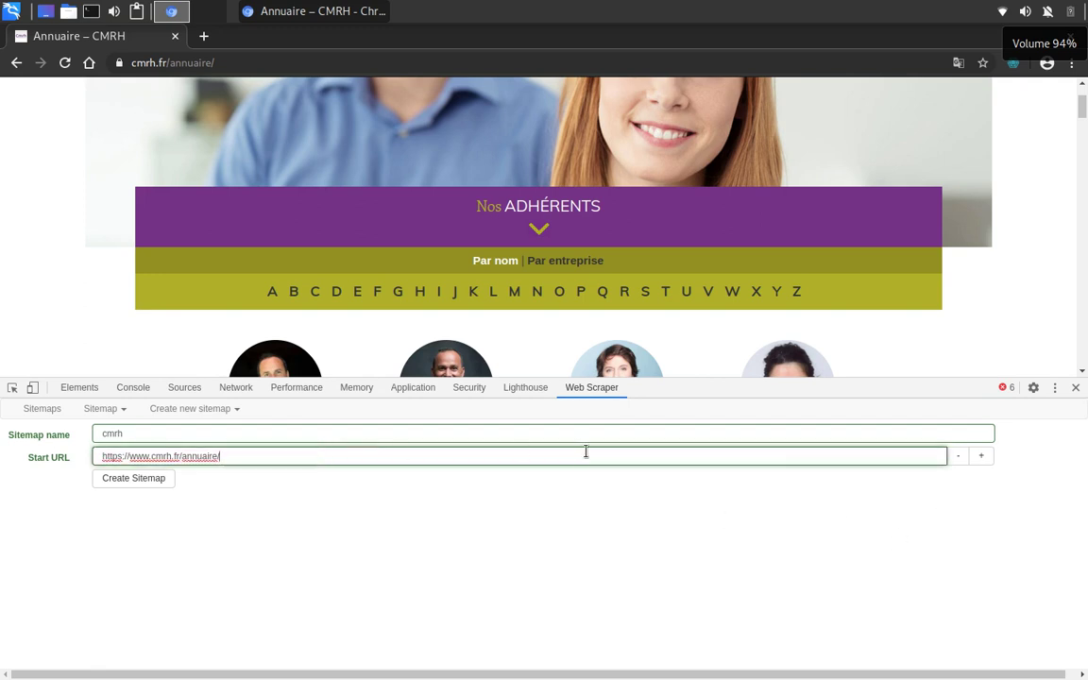
pyautogui.click(980, 456)
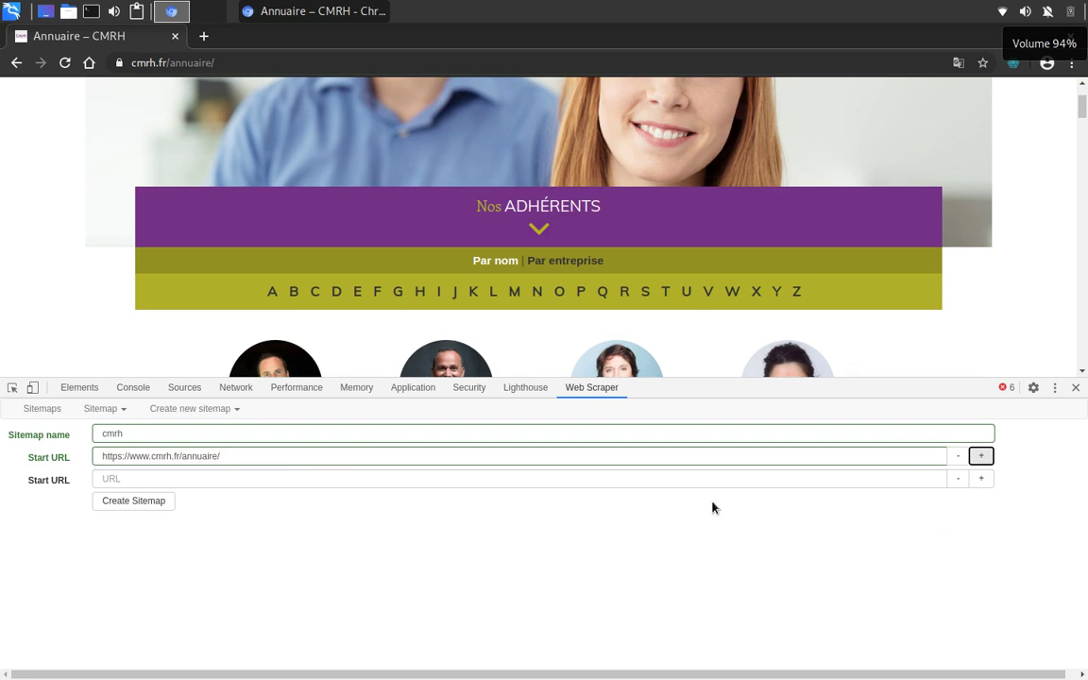
pyautogui.click(958, 479)
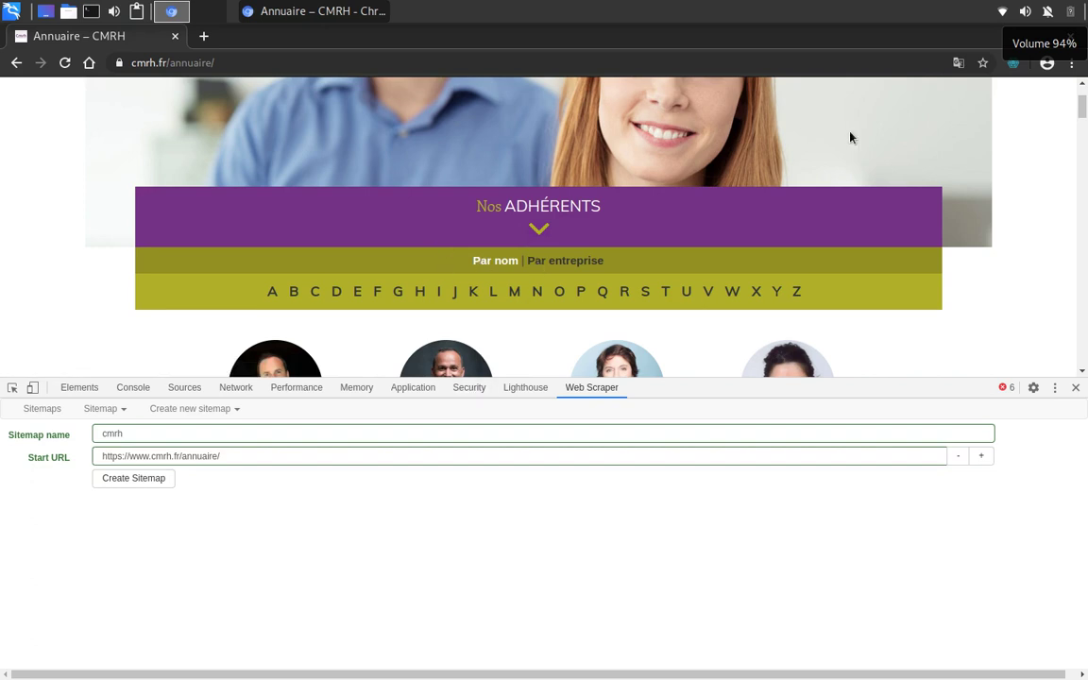
pyautogui.scroll(-3, 316, 281)
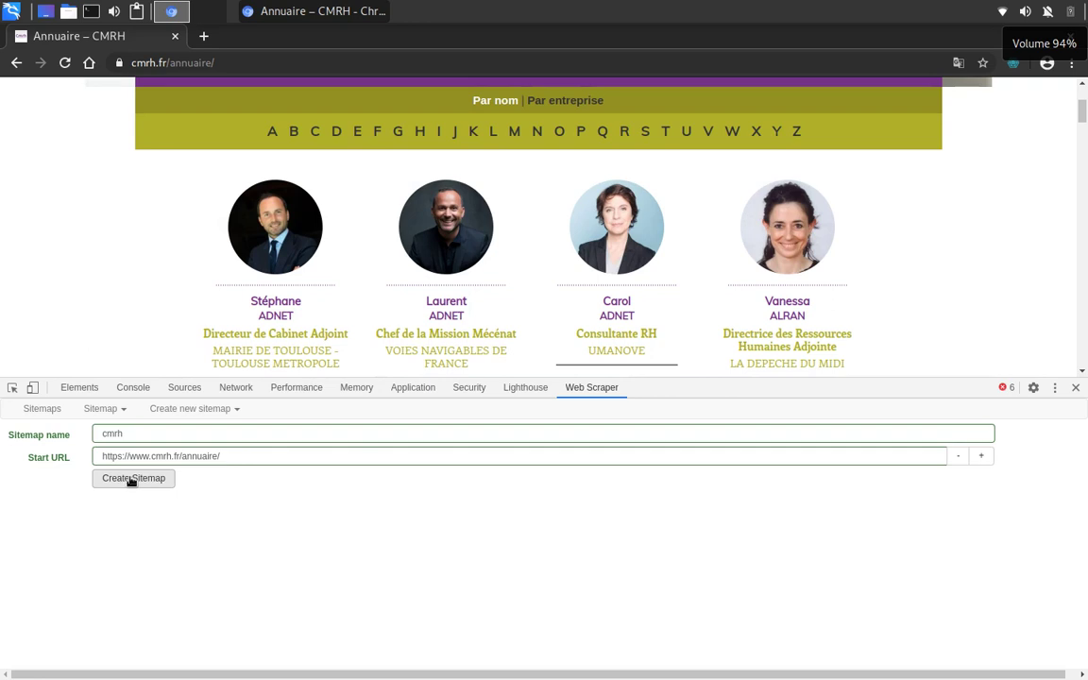
# - Create the cmrh sitemap from the entered name and start URL
pyautogui.click(131, 479)
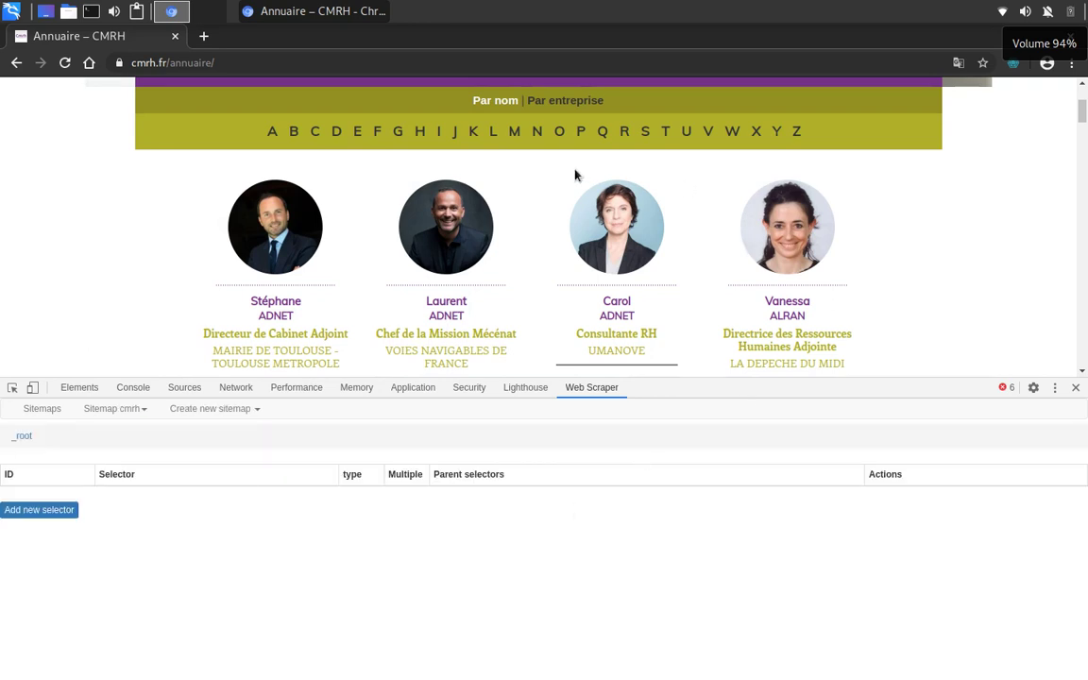
pyautogui.scroll(3, 548, 173)
pyautogui.scroll(-1, 604, 168)
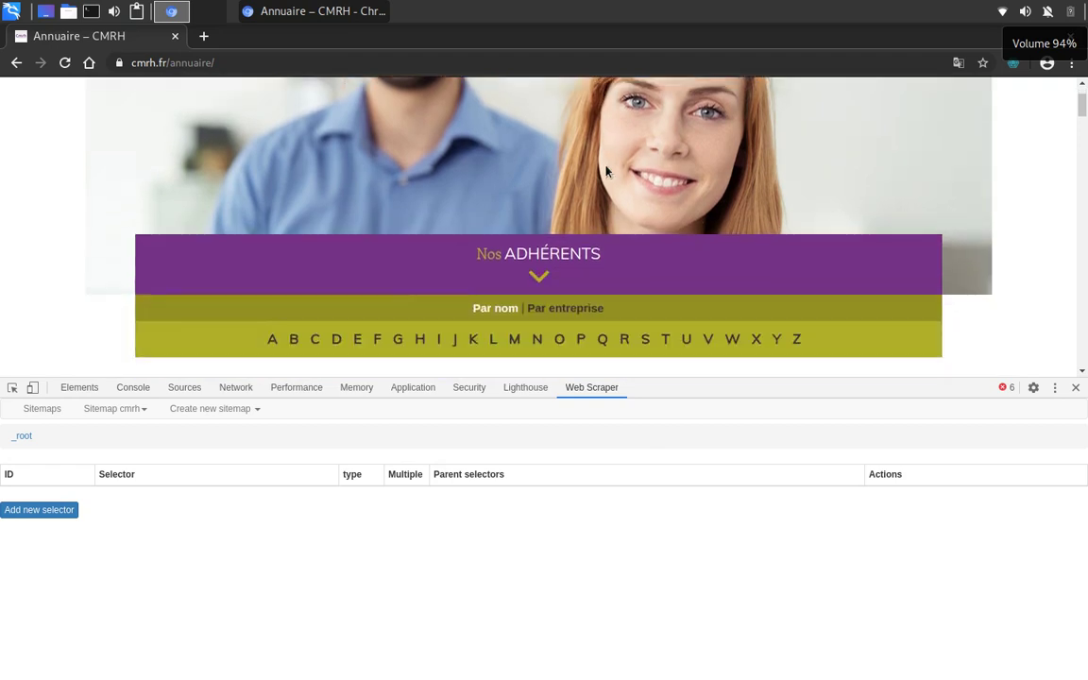
pyautogui.scroll(-2, 607, 171)
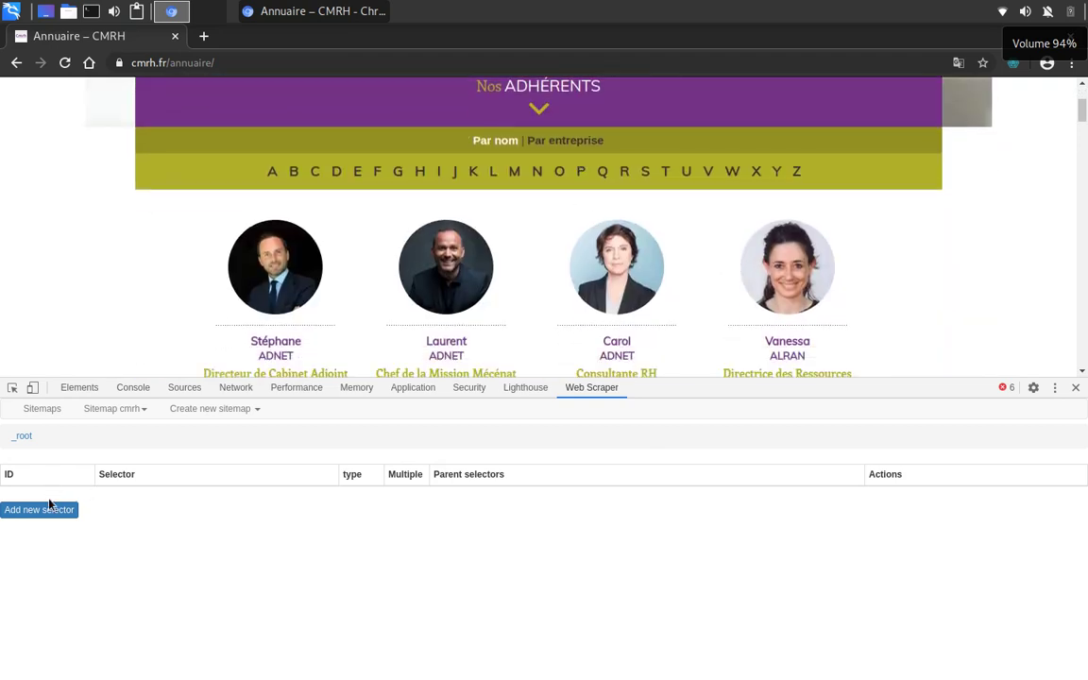
# - Check the cmrh sitemap in the list of saved sitemaps, reopen it and review the actions available for it
pyautogui.click(49, 411)
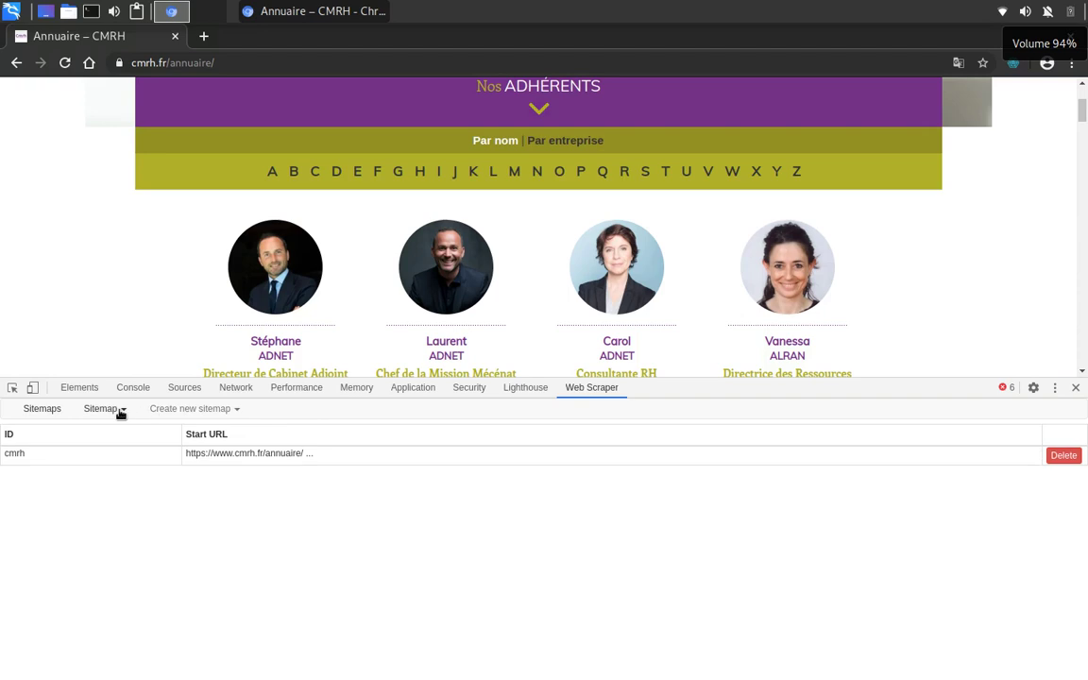
pyautogui.click(271, 456)
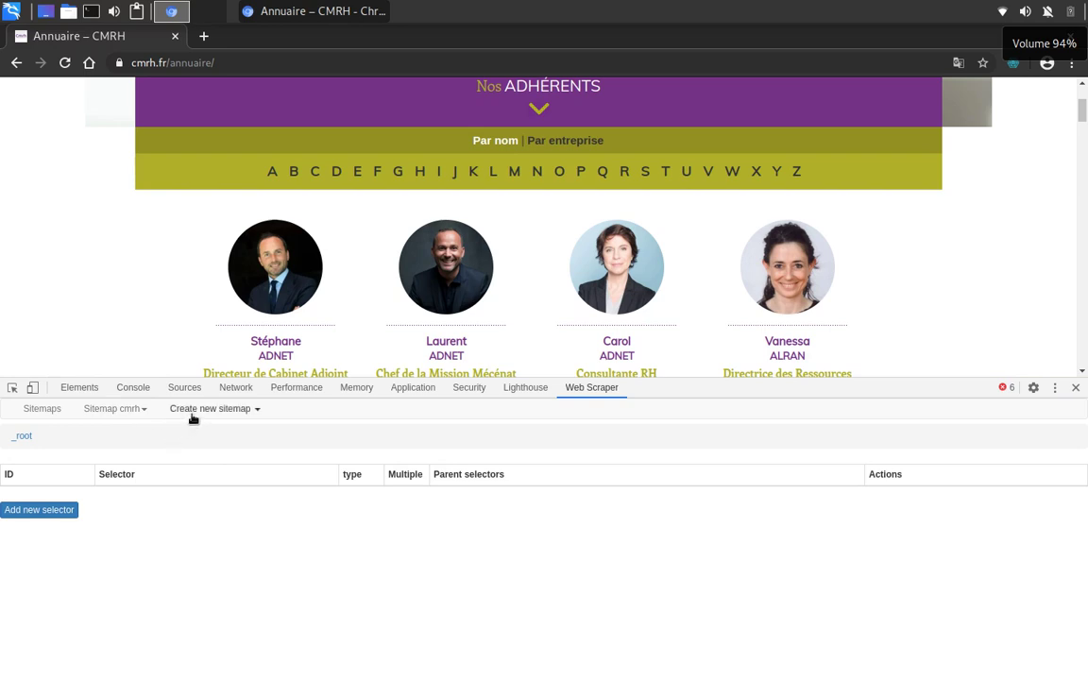
pyautogui.click(36, 408)
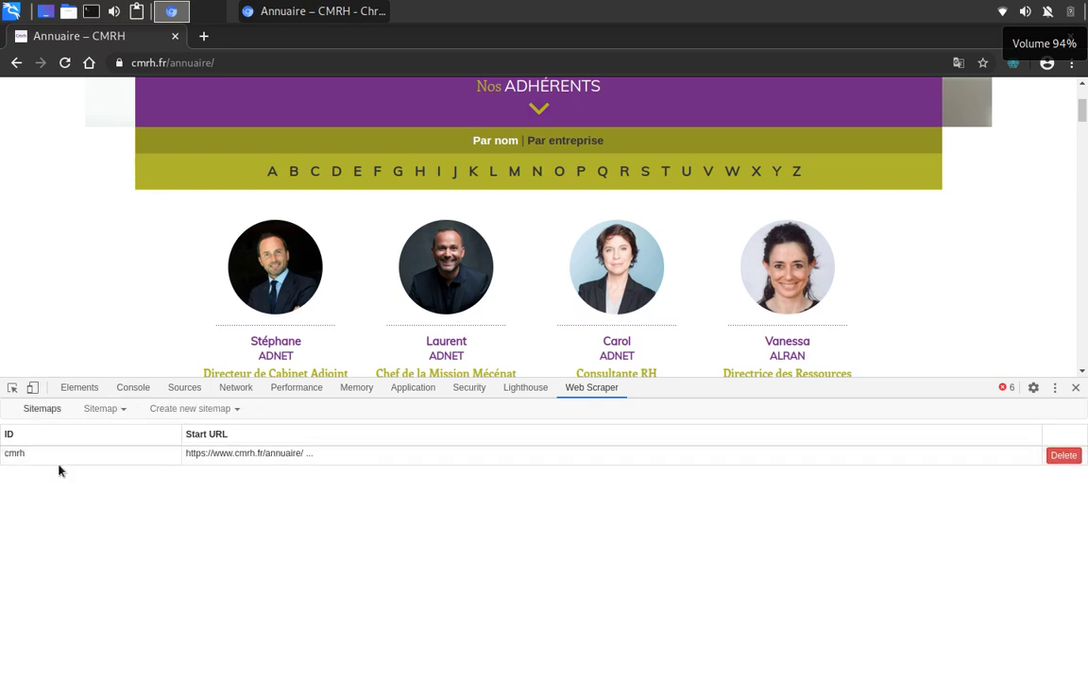
pyautogui.click(261, 456)
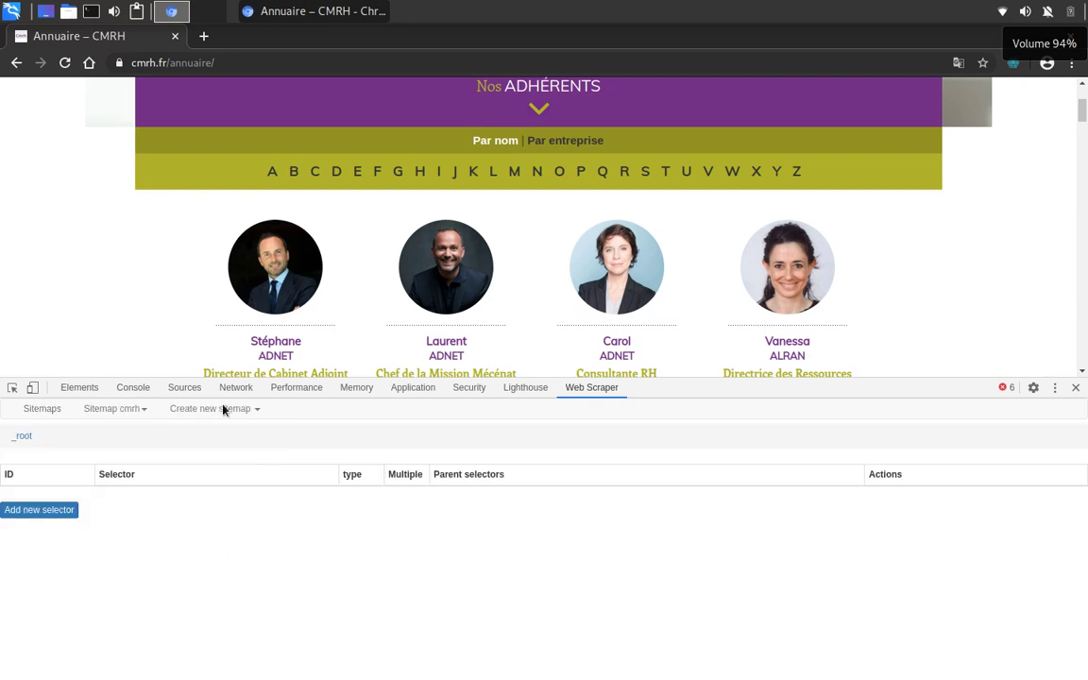
pyautogui.click(123, 410)
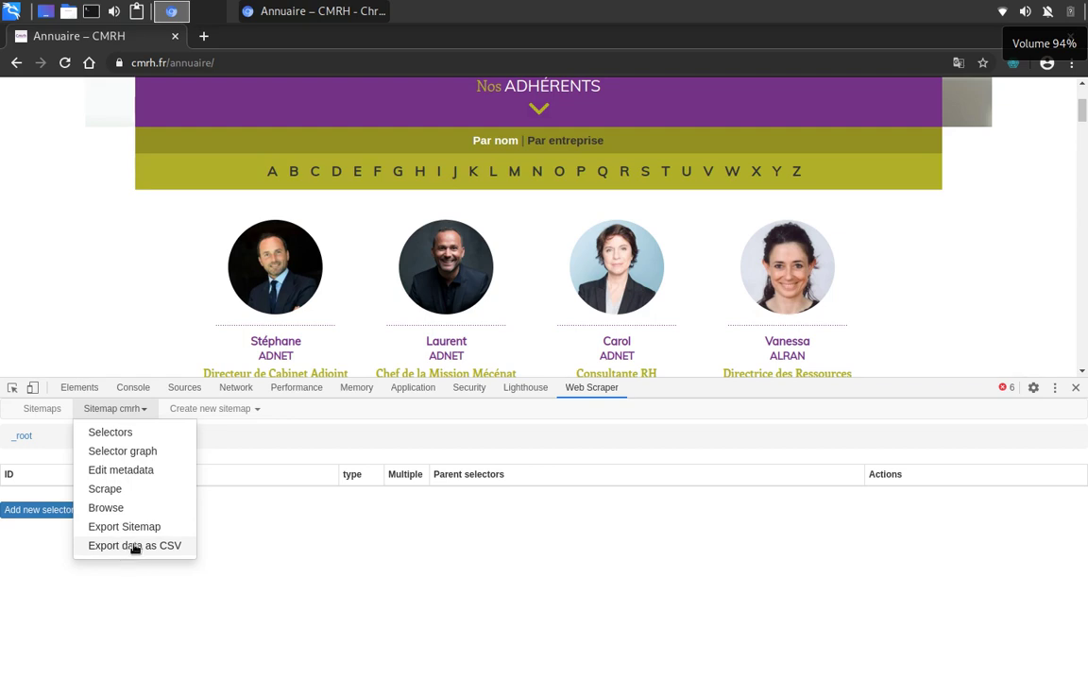
pyautogui.click(326, 569)
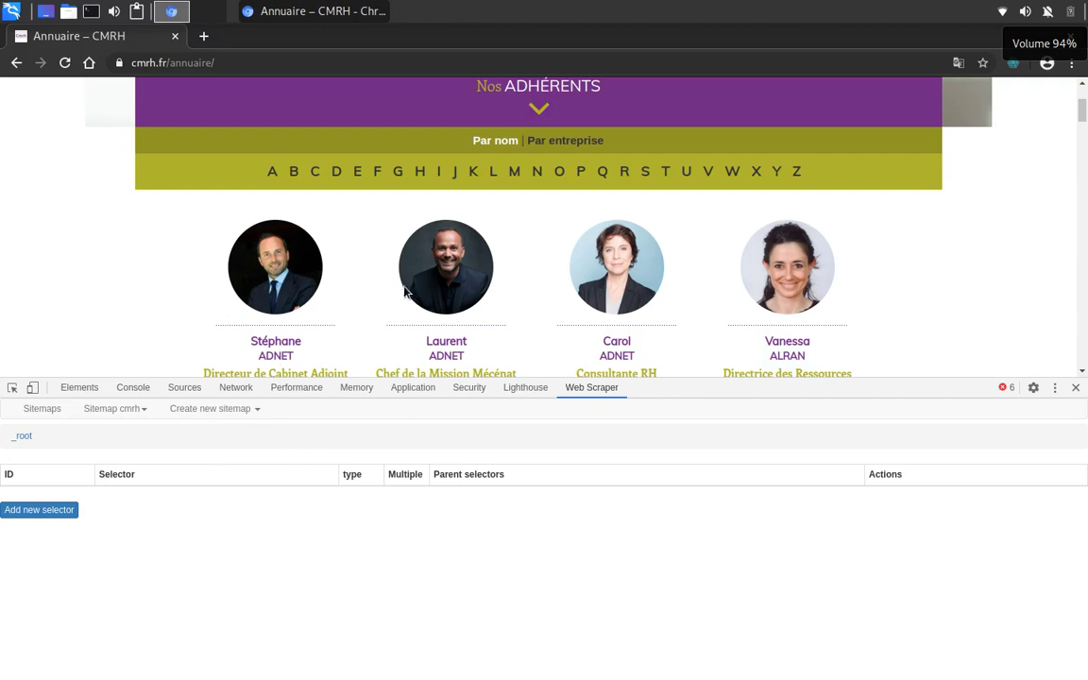
# - Start a new selector under the root of the cmrh sitemap, with the first member listings in view
pyautogui.scroll(4, 404, 291)
pyautogui.scroll(-1, 368, 370)
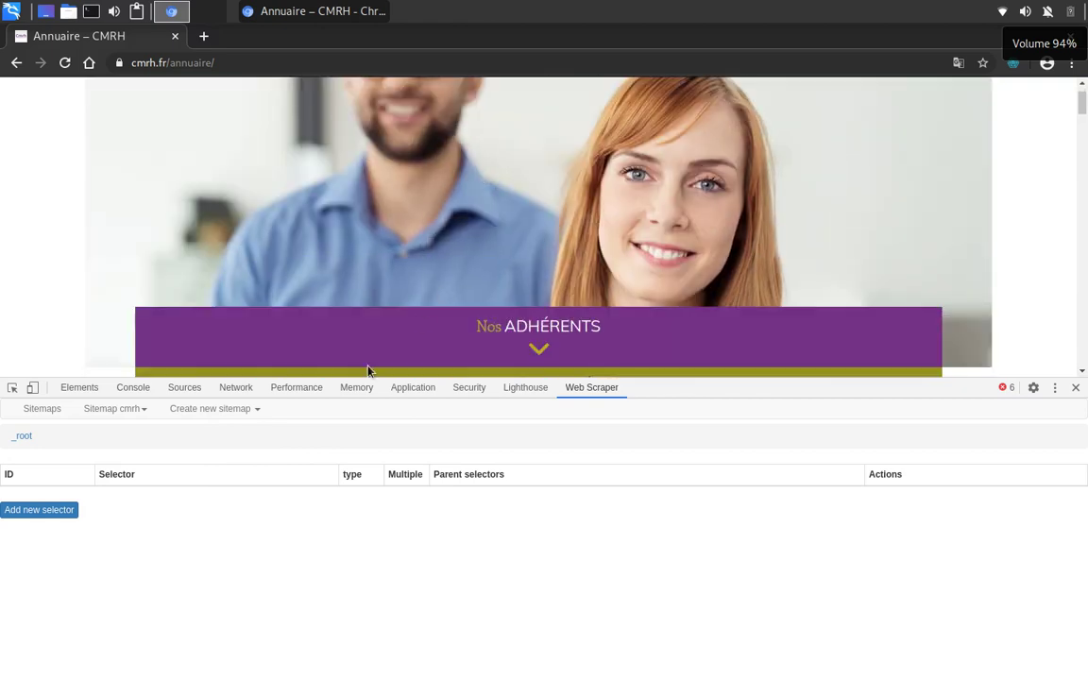
pyautogui.scroll(-3, 309, 195)
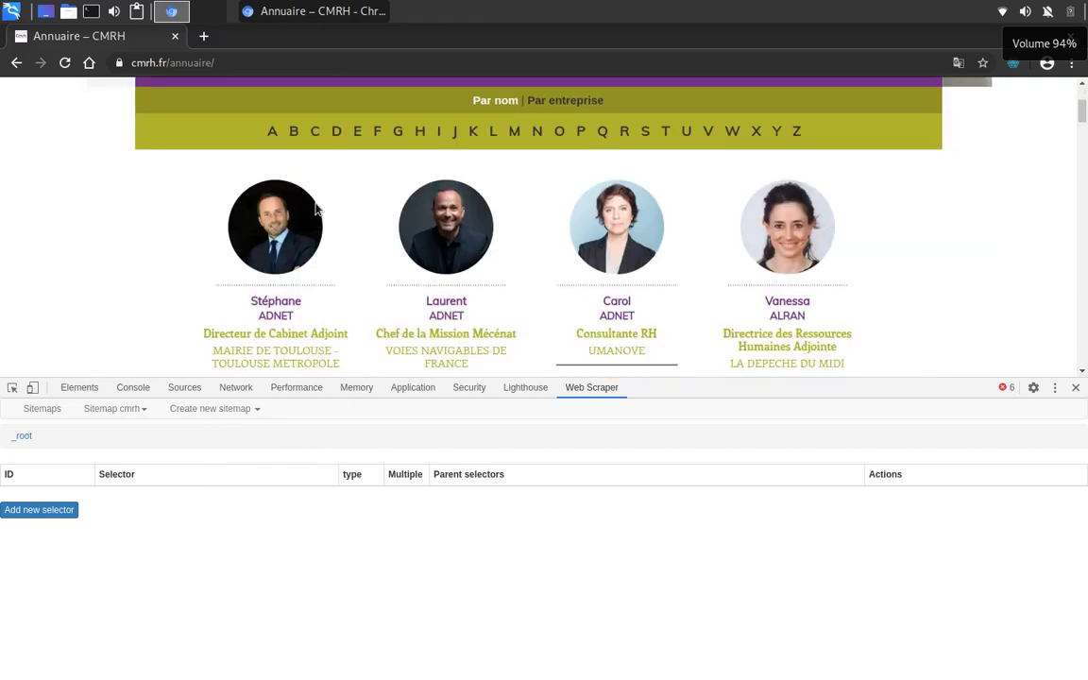
pyautogui.scroll(-2, 377, 343)
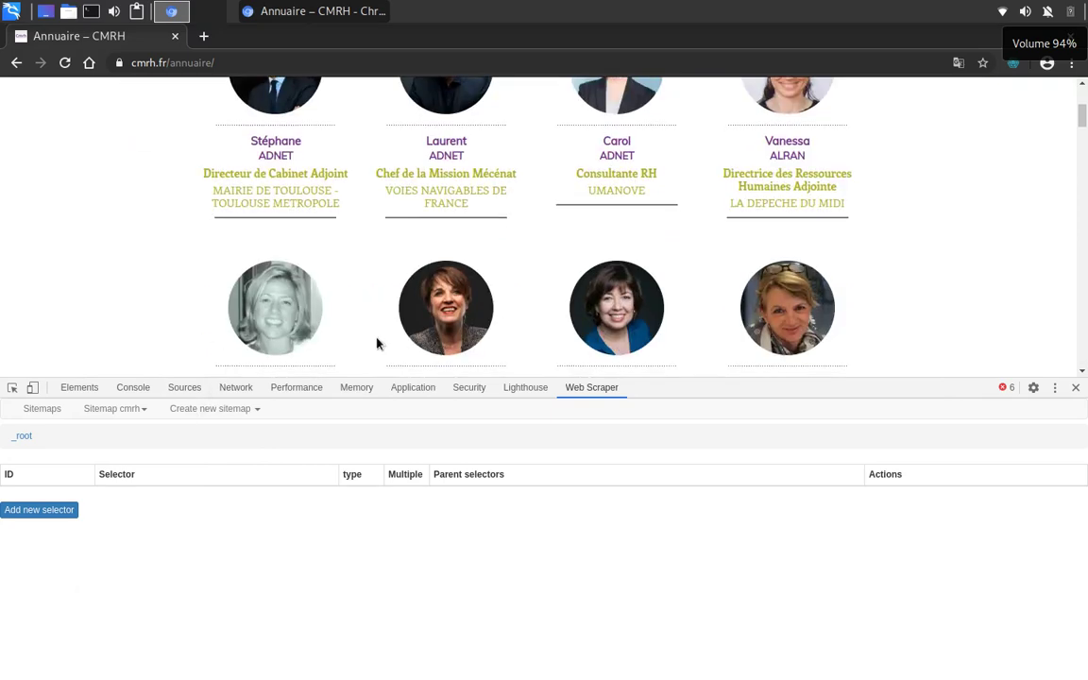
pyautogui.scroll(4, 439, 323)
pyautogui.scroll(-2, 508, 317)
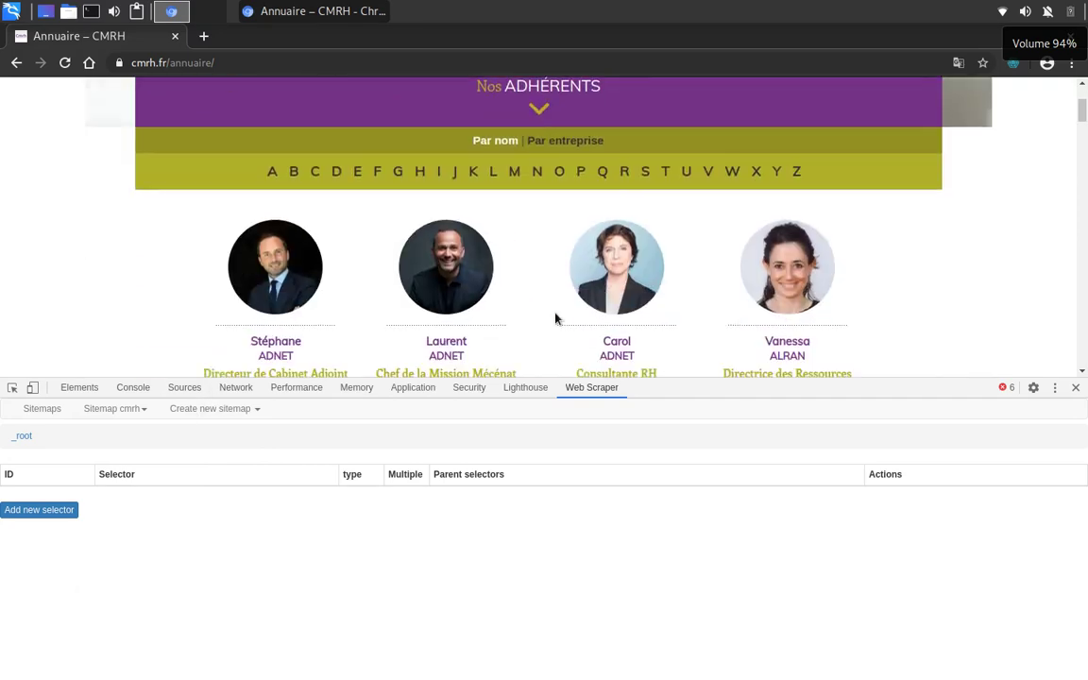
pyautogui.scroll(-1, 551, 320)
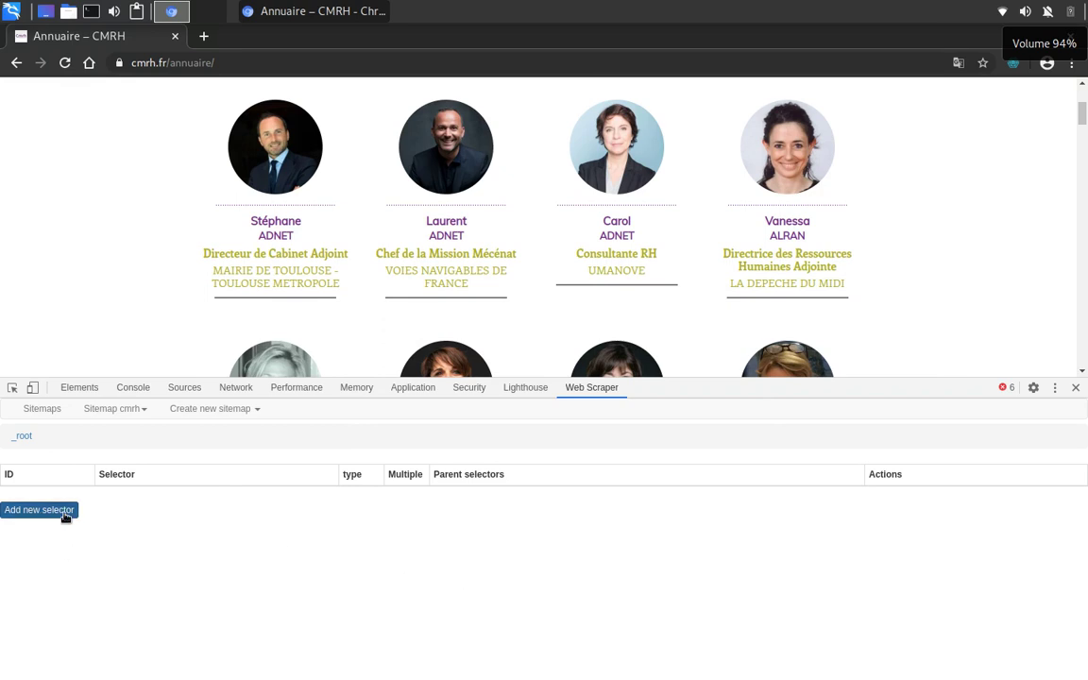
pyautogui.click(63, 512)
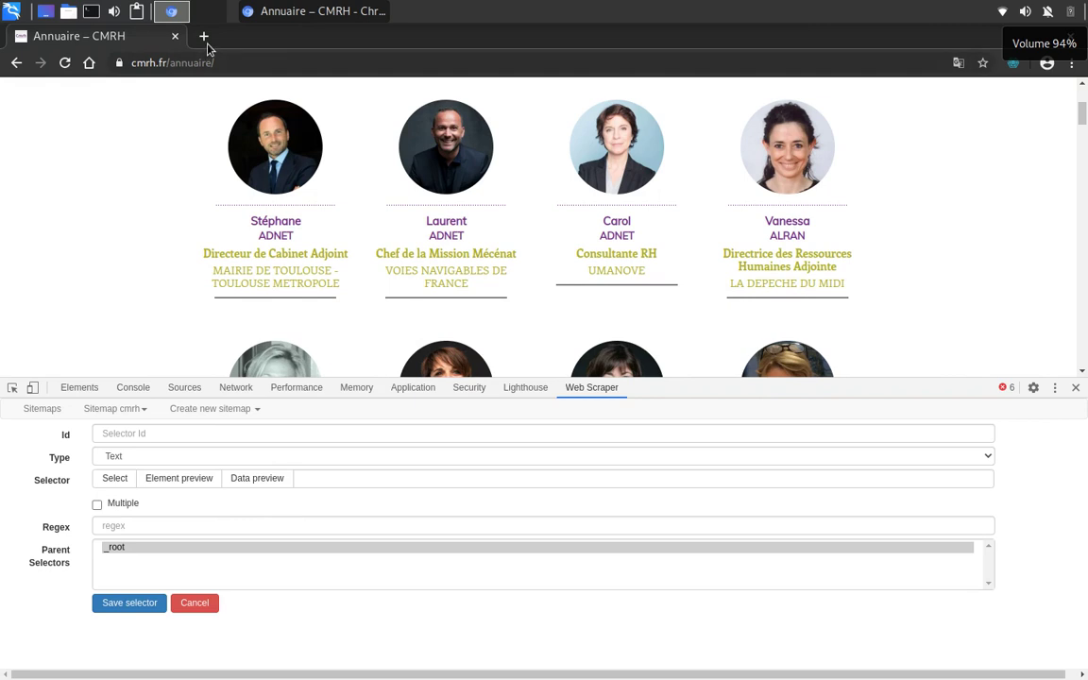
# - Search Google for "css selector" in a new browser tab and open MDN's article on Sélecteurs CSS from the results
pyautogui.click(205, 40)
pyautogui.hotkey('ctrl', 'pageup')
pyautogui.click(272, 37)
pyautogui.click(416, 339)
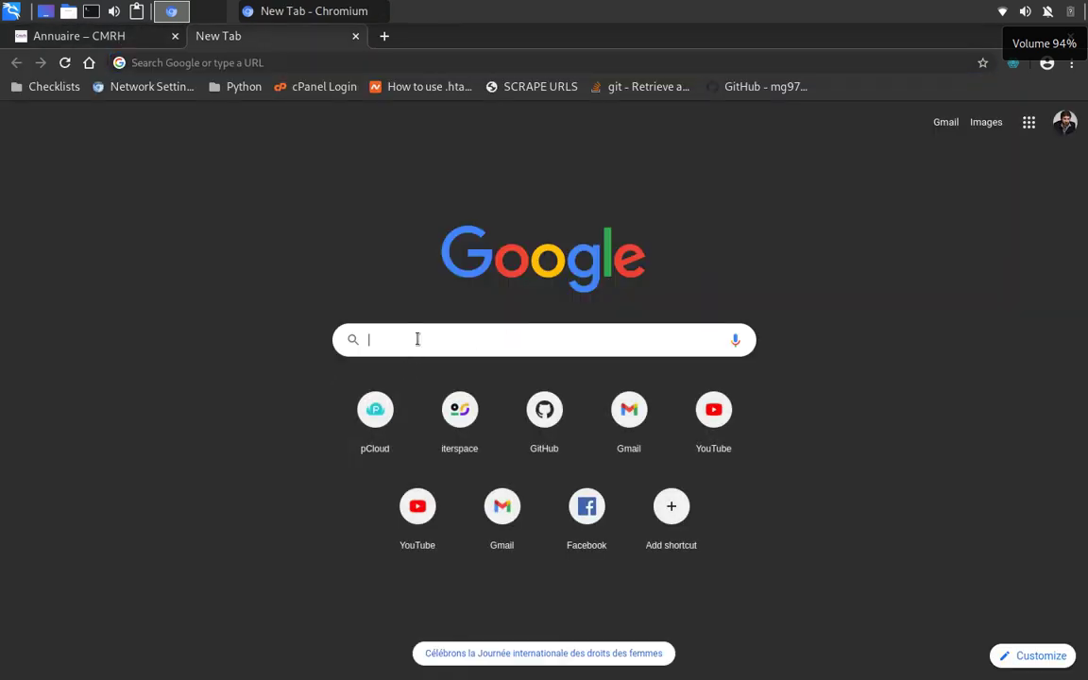
pyautogui.write('cs')
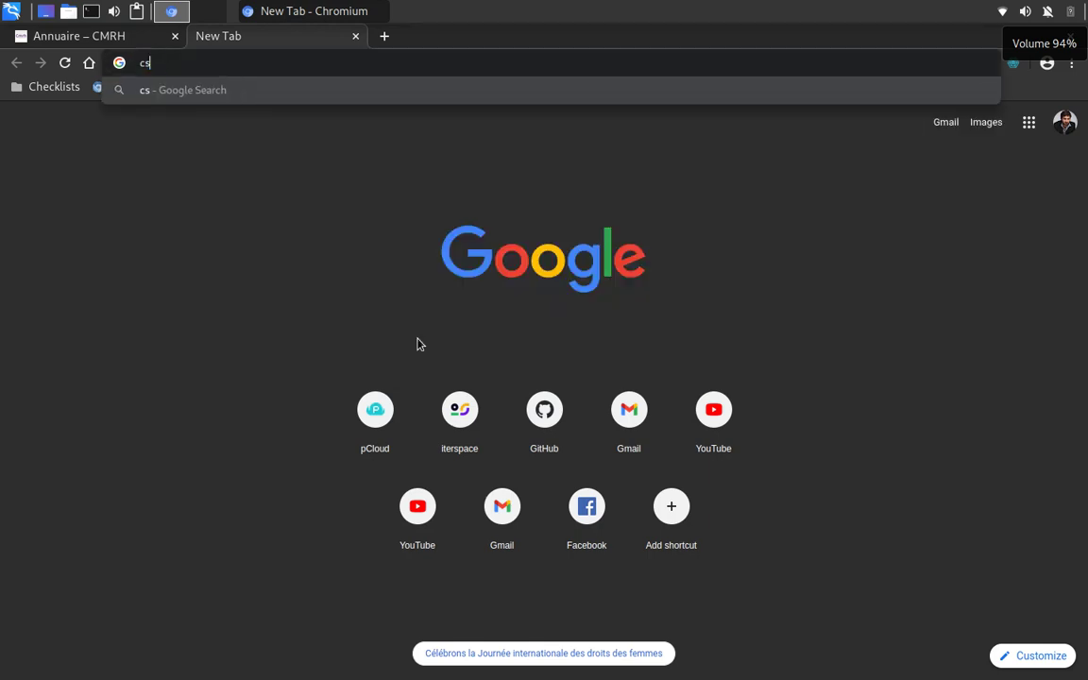
pyautogui.write('s sel')
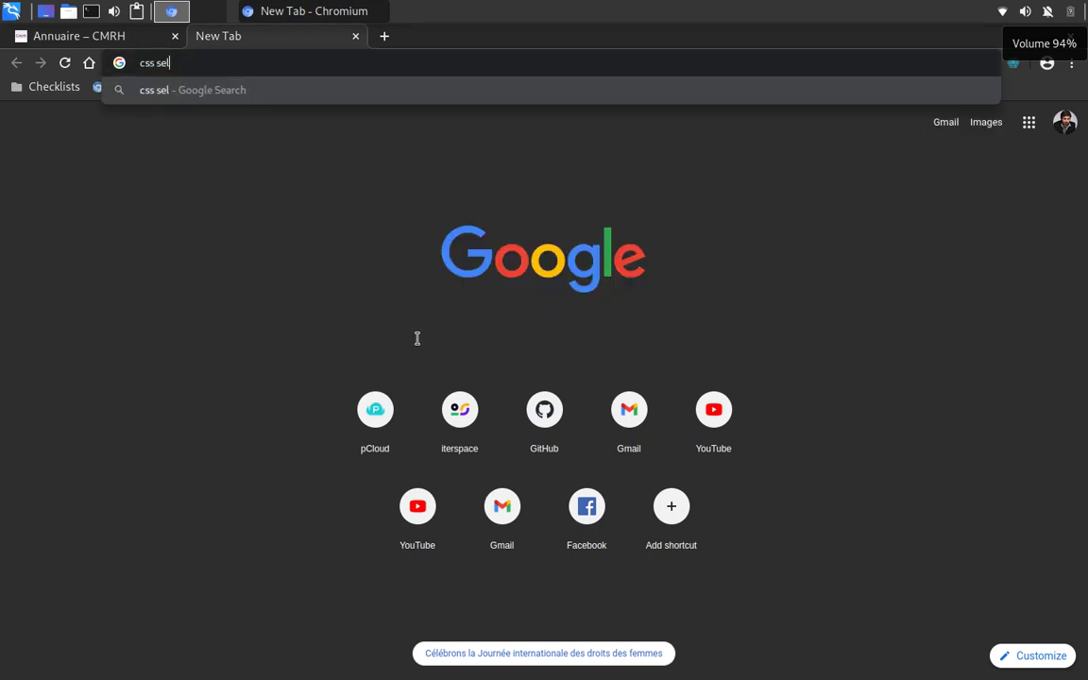
pyautogui.write('ector*')
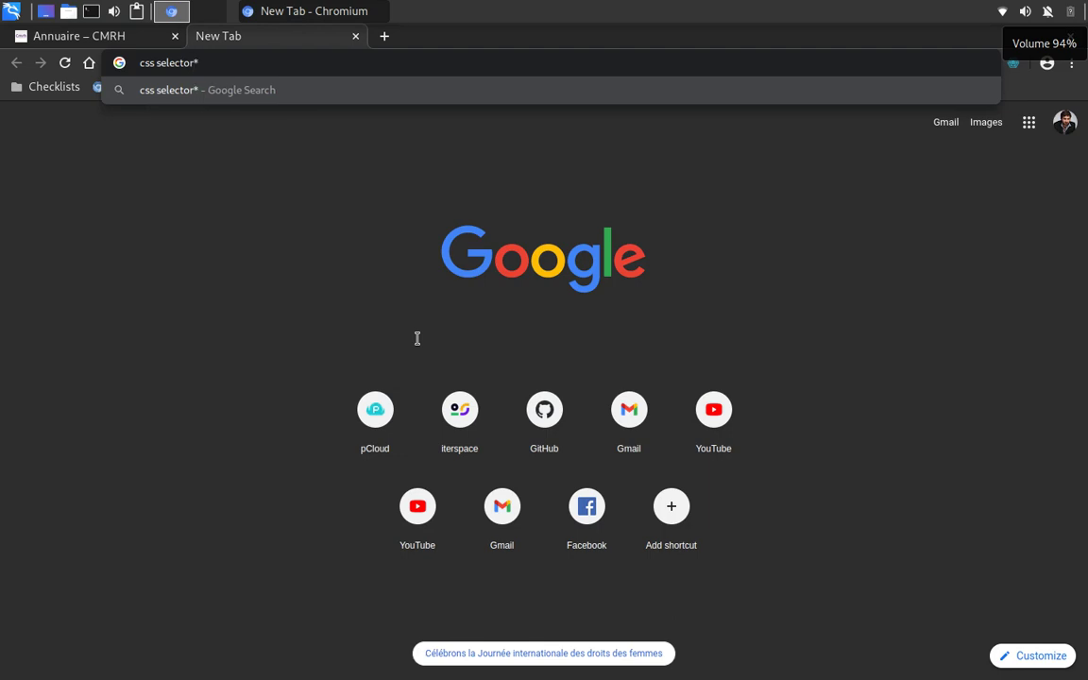
pyautogui.press('BackSpace')
pyautogui.press('Return')
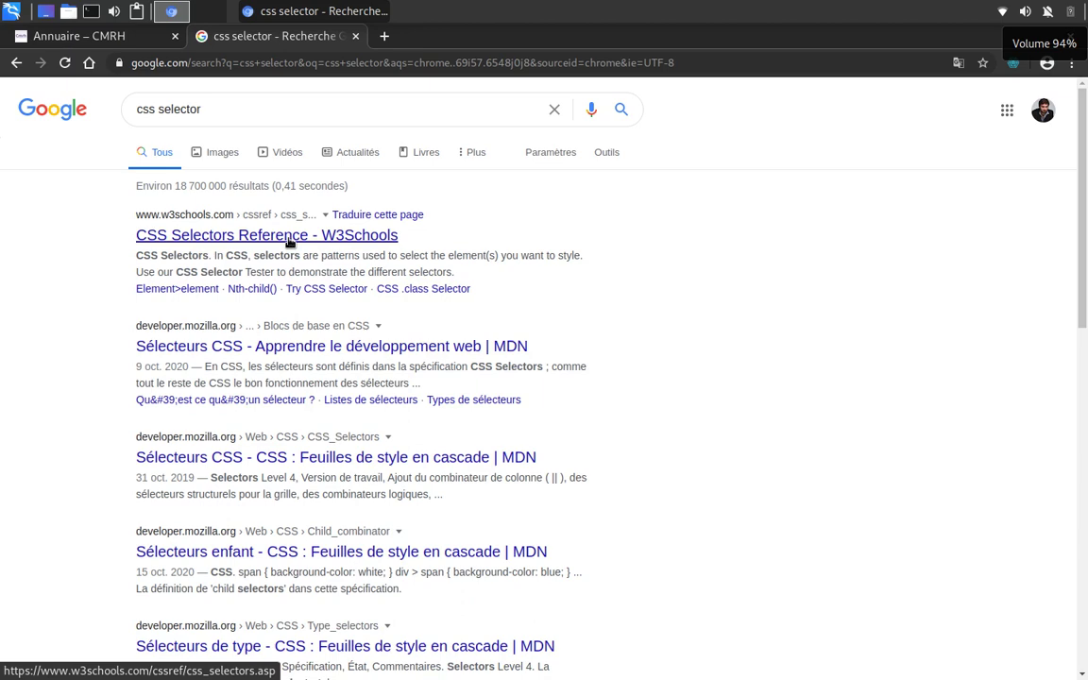
pyautogui.click(313, 348)
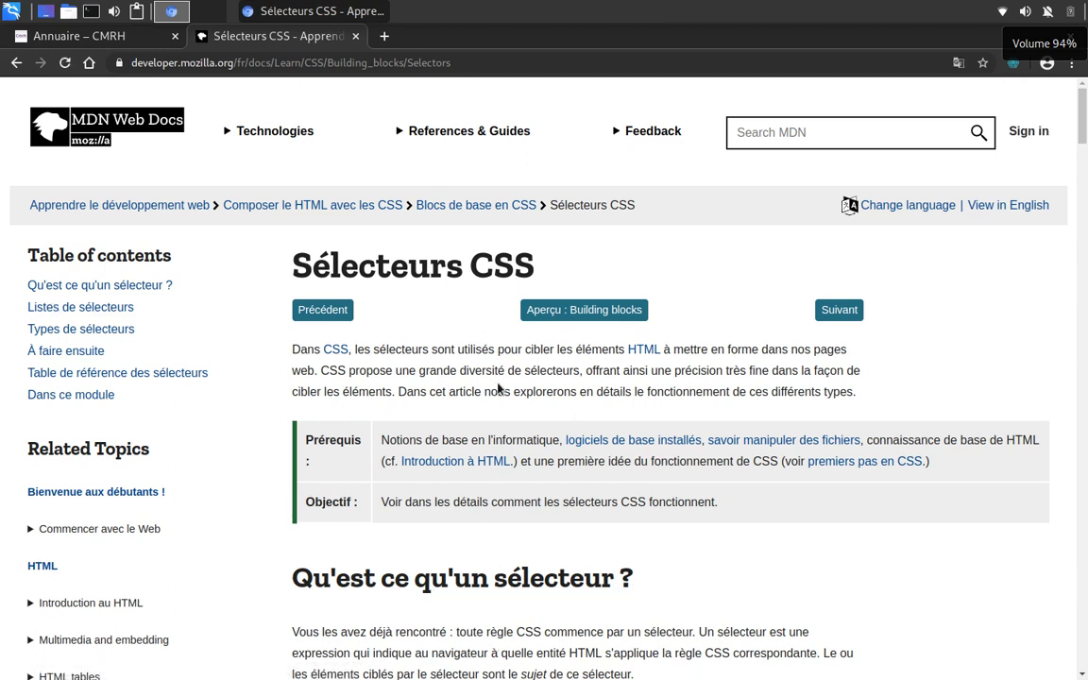
# - Read the article's sections on what a selector is, selector lists, and type, class and ID selectors
pyautogui.scroll(-5, 509, 359)
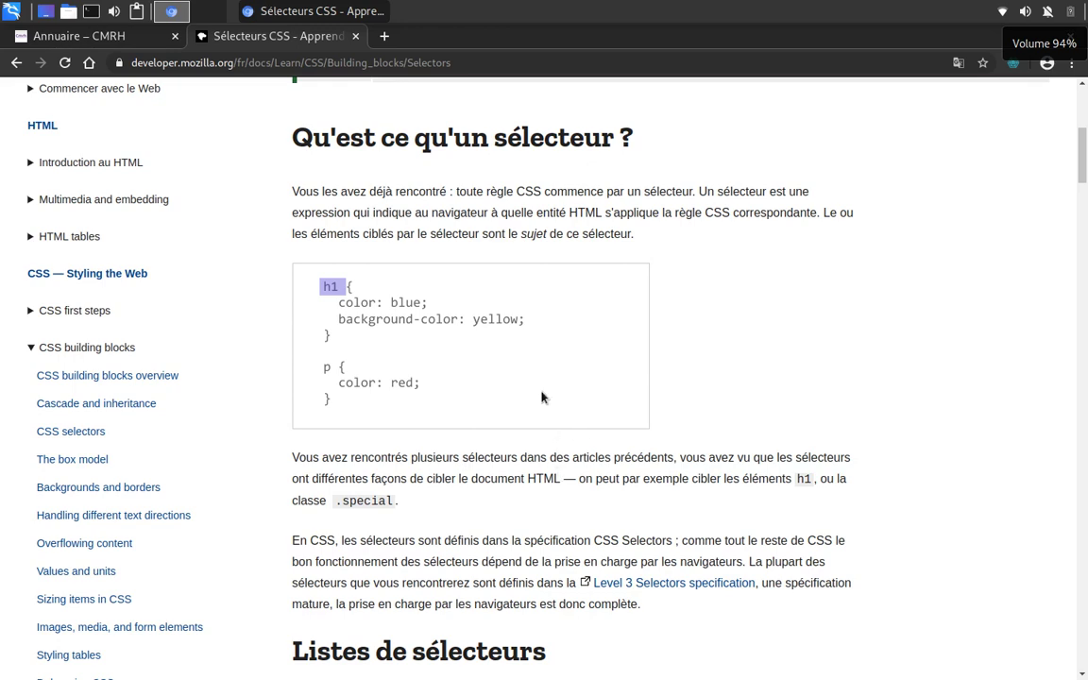
pyautogui.scroll(-3, 542, 397)
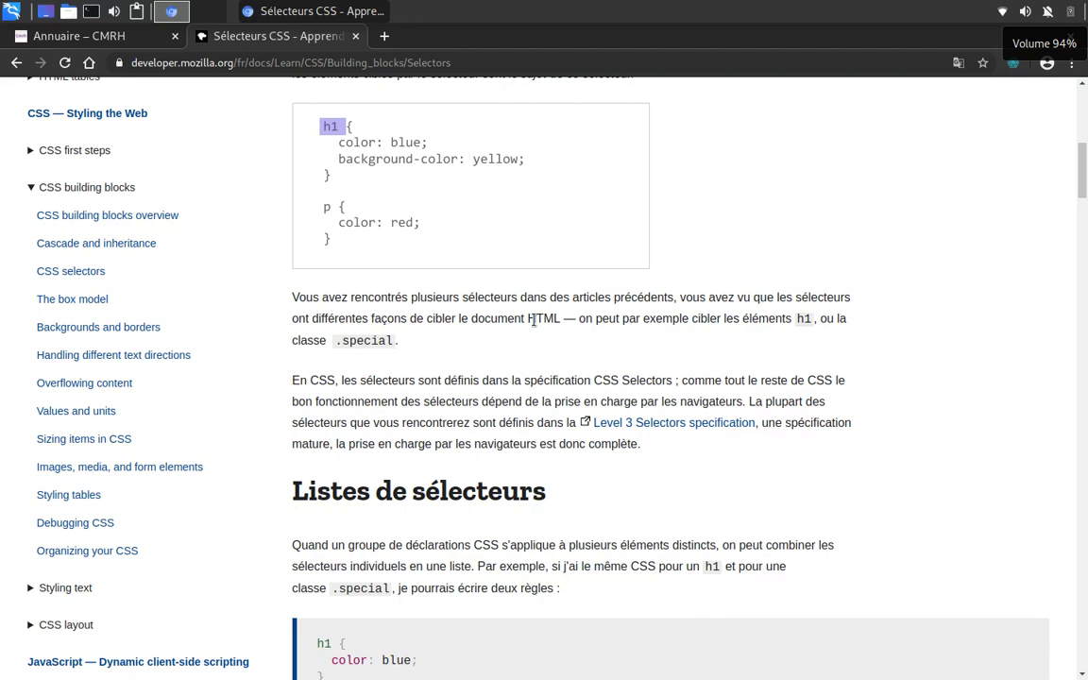
pyautogui.scroll(-10, 534, 350)
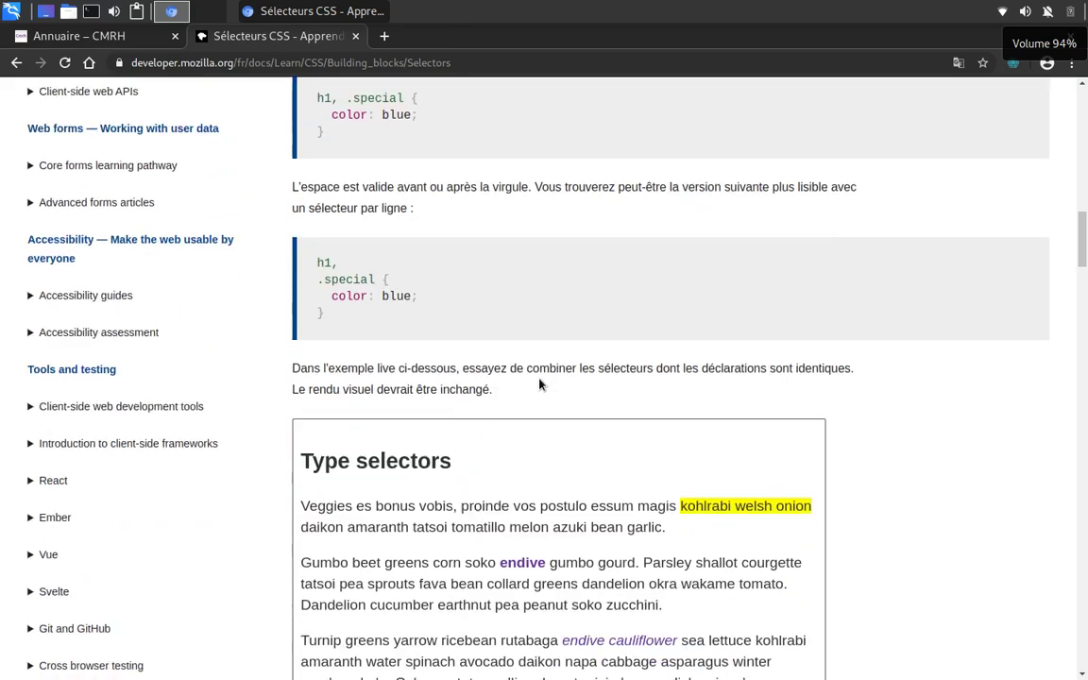
pyautogui.scroll(-8, 541, 382)
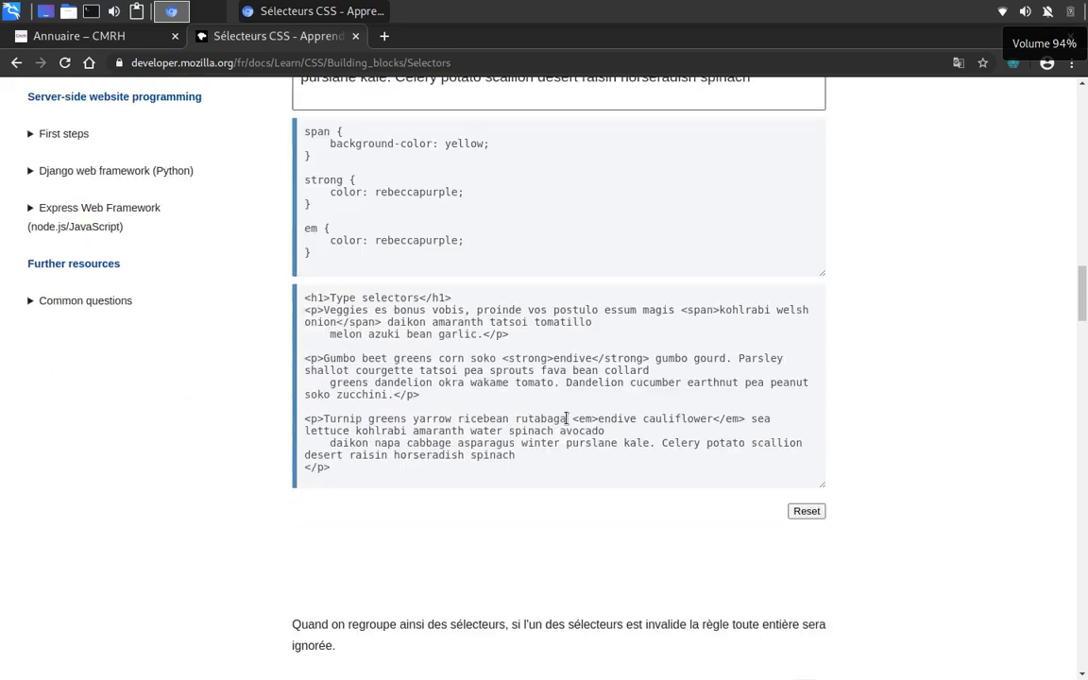
pyautogui.scroll(-2, 566, 418)
pyautogui.scroll(-4, 566, 419)
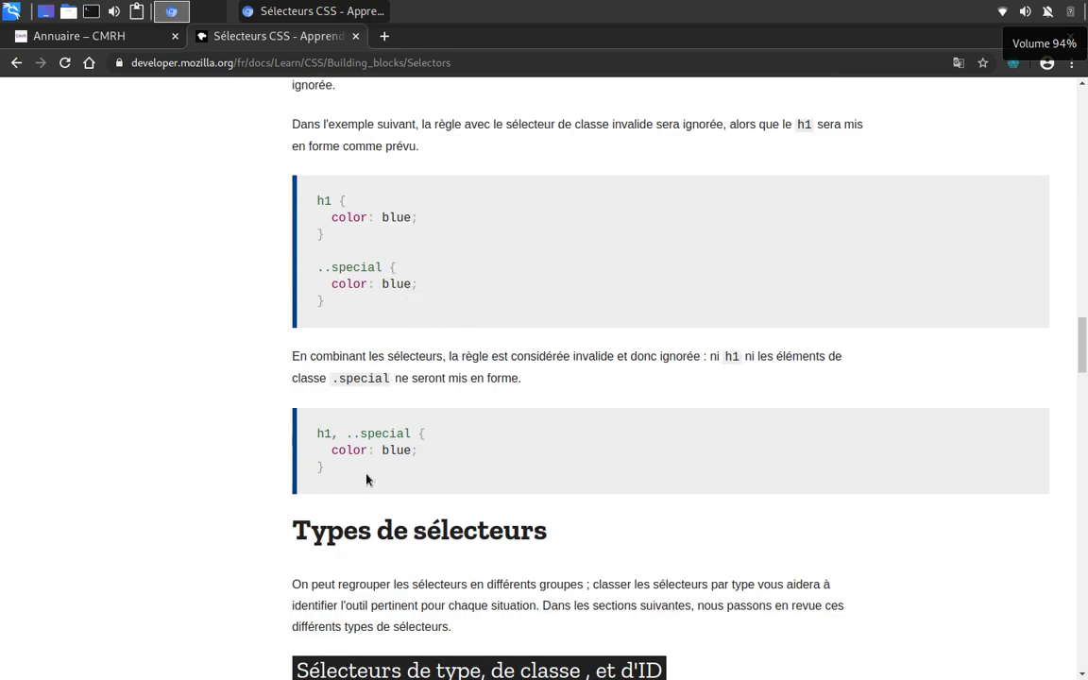
pyautogui.moveTo(367, 479); pyautogui.dragTo(324, 432)
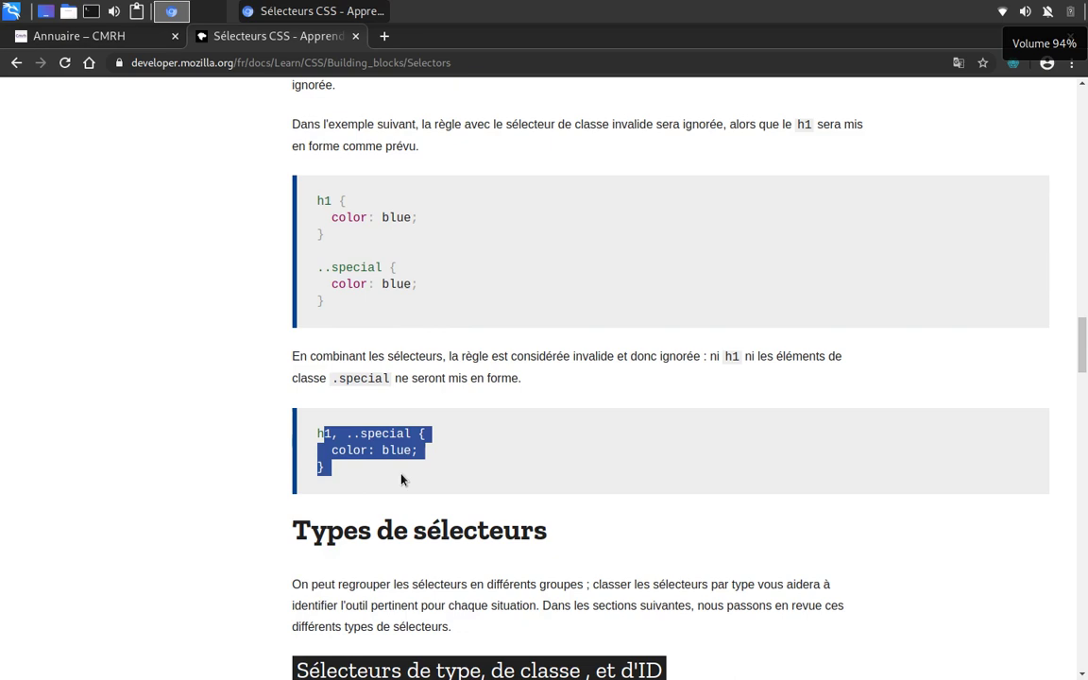
pyautogui.click(473, 477)
pyautogui.scroll(-4, 474, 474)
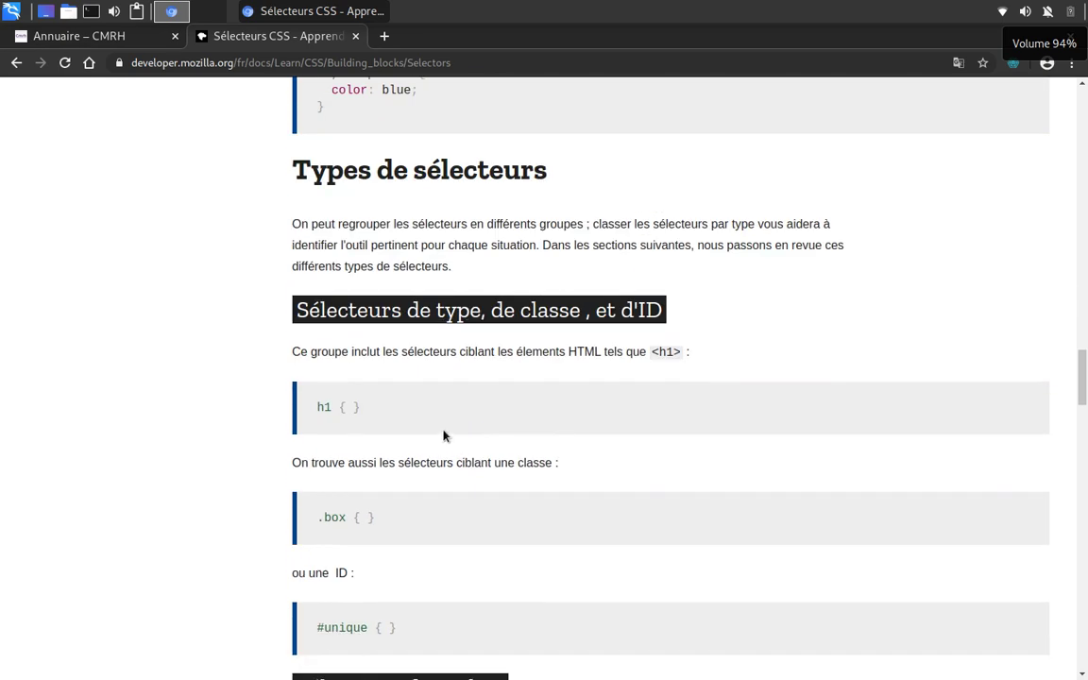
pyautogui.scroll(-4, 444, 435)
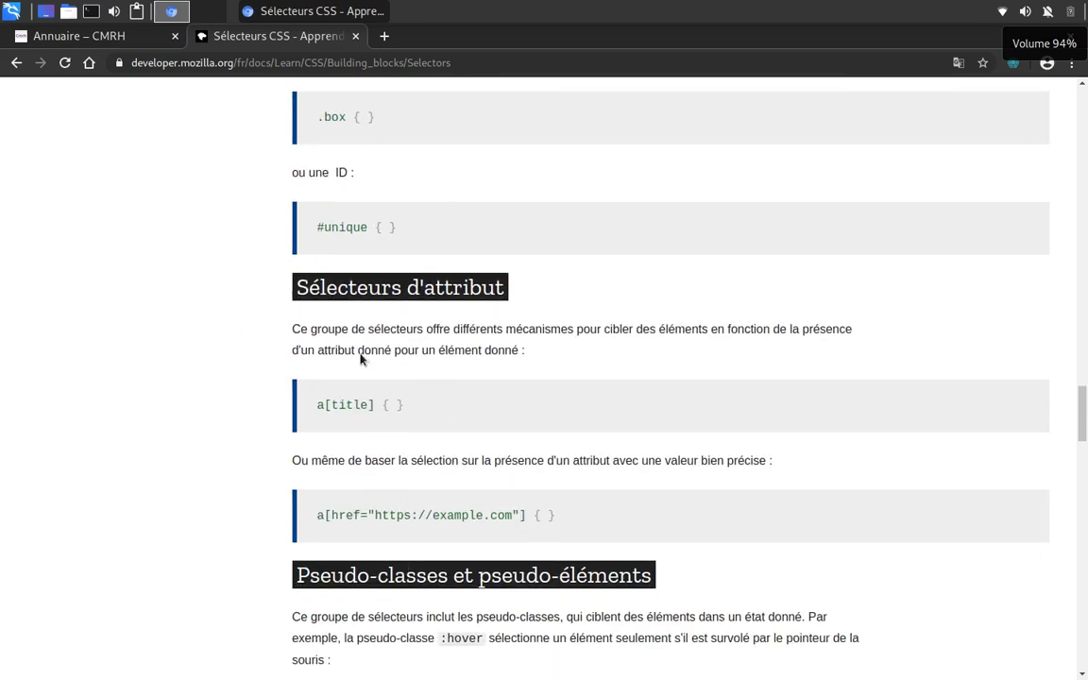
pyautogui.scroll(4, 382, 243)
pyautogui.scroll(-2, 371, 330)
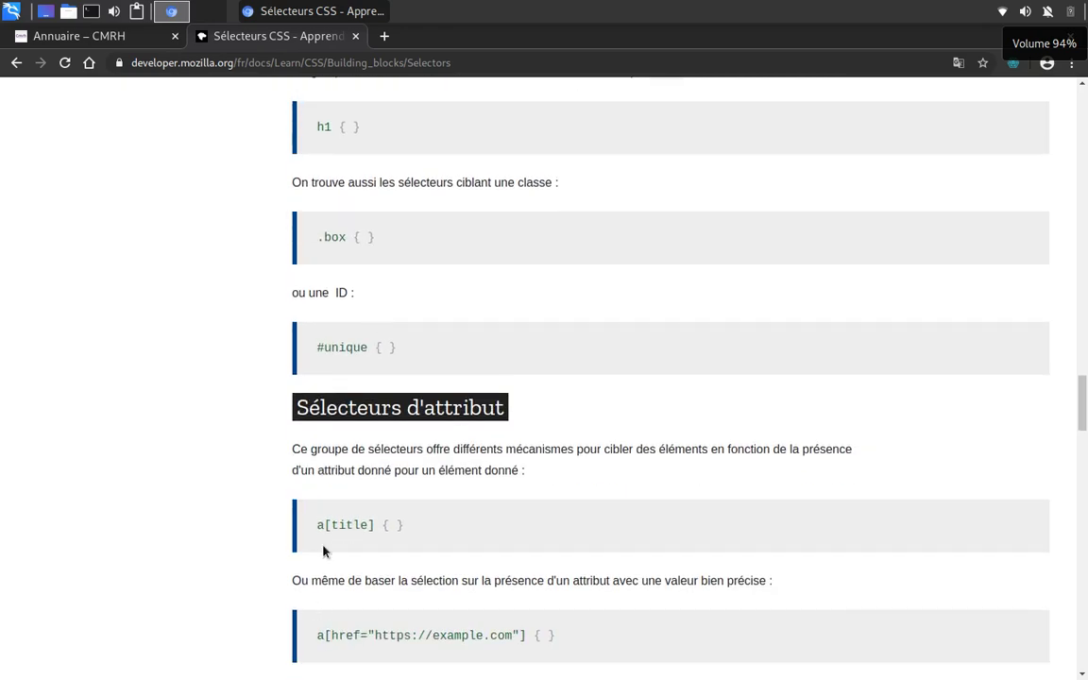
pyautogui.moveTo(320, 641); pyautogui.dragTo(525, 641)
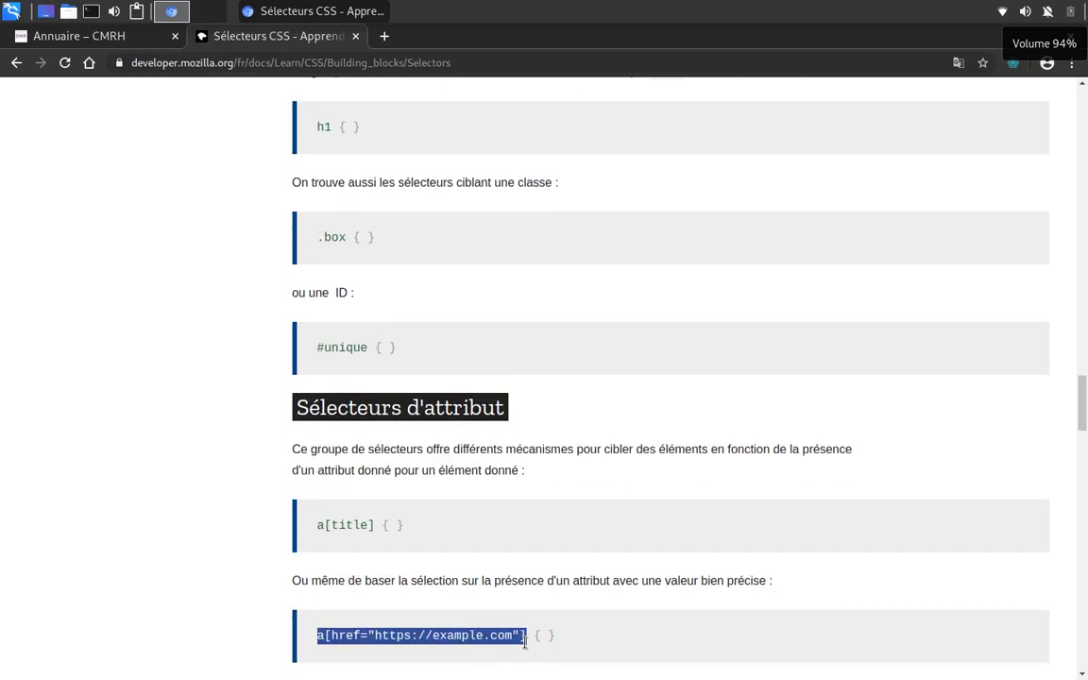
pyautogui.click(382, 529)
pyautogui.tripleClick(336, 528)
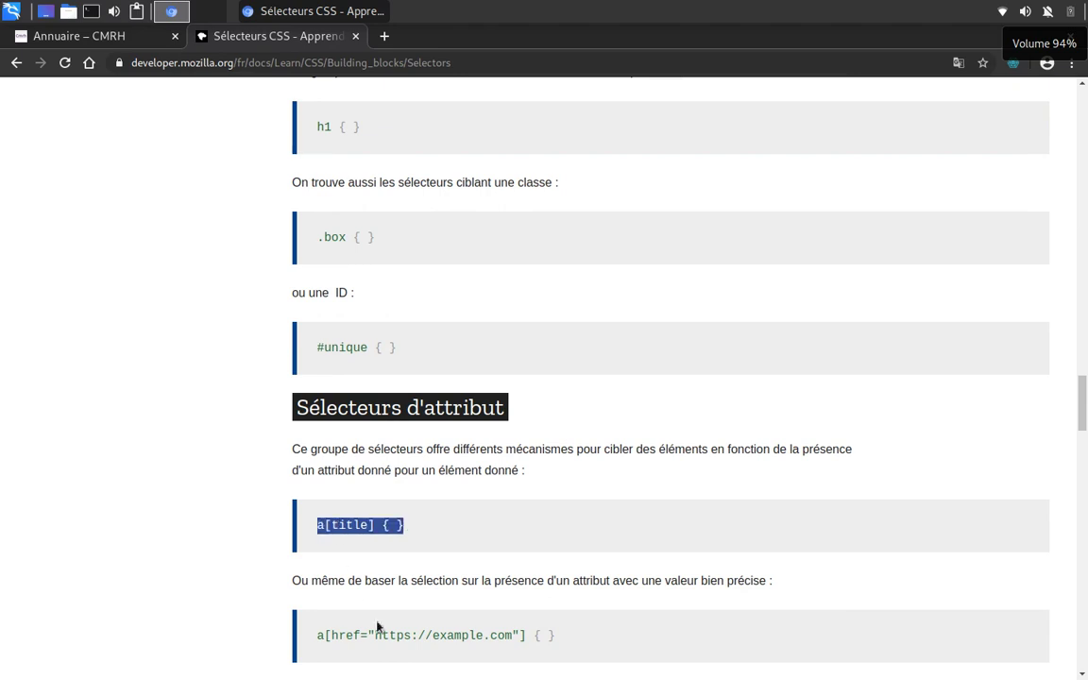
pyautogui.tripleClick(364, 635)
pyautogui.doubleClick(377, 635)
pyautogui.click(378, 634)
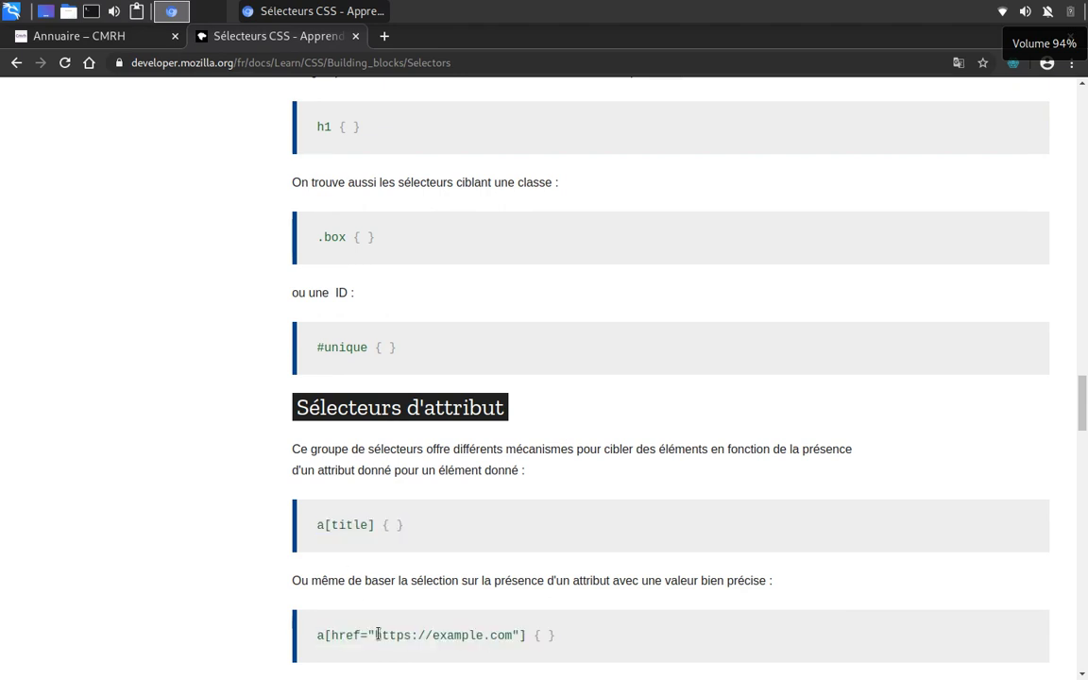
pyautogui.doubleClick(380, 635)
pyautogui.tripleClick(381, 635)
pyautogui.click(321, 633)
pyautogui.moveTo(332, 635); pyautogui.dragTo(518, 637)
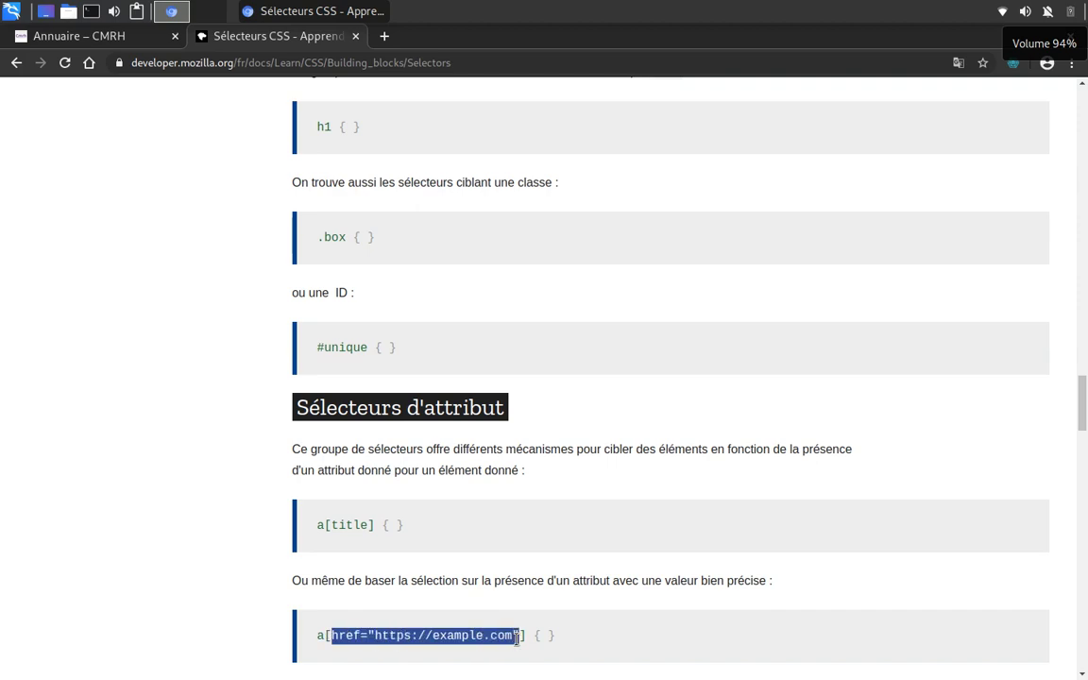
pyautogui.click(517, 635)
pyautogui.scroll(-5, 505, 595)
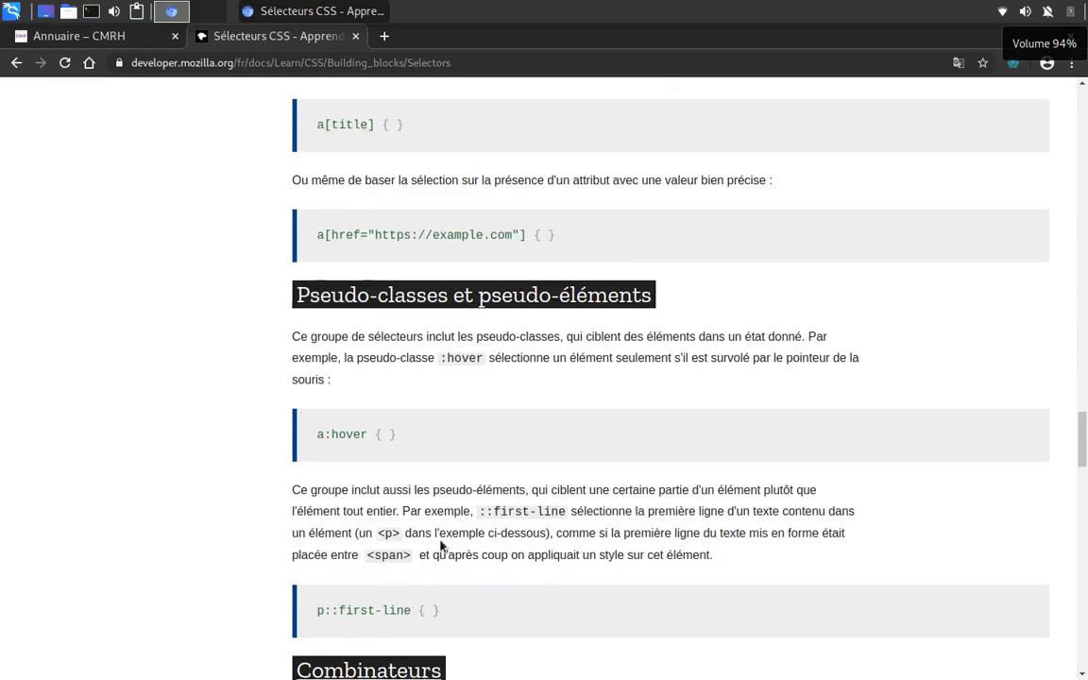
# - Review MDN's selector reference table and the module's list of lessons, and close the article's browser tab
pyautogui.scroll(-9, 509, 375)
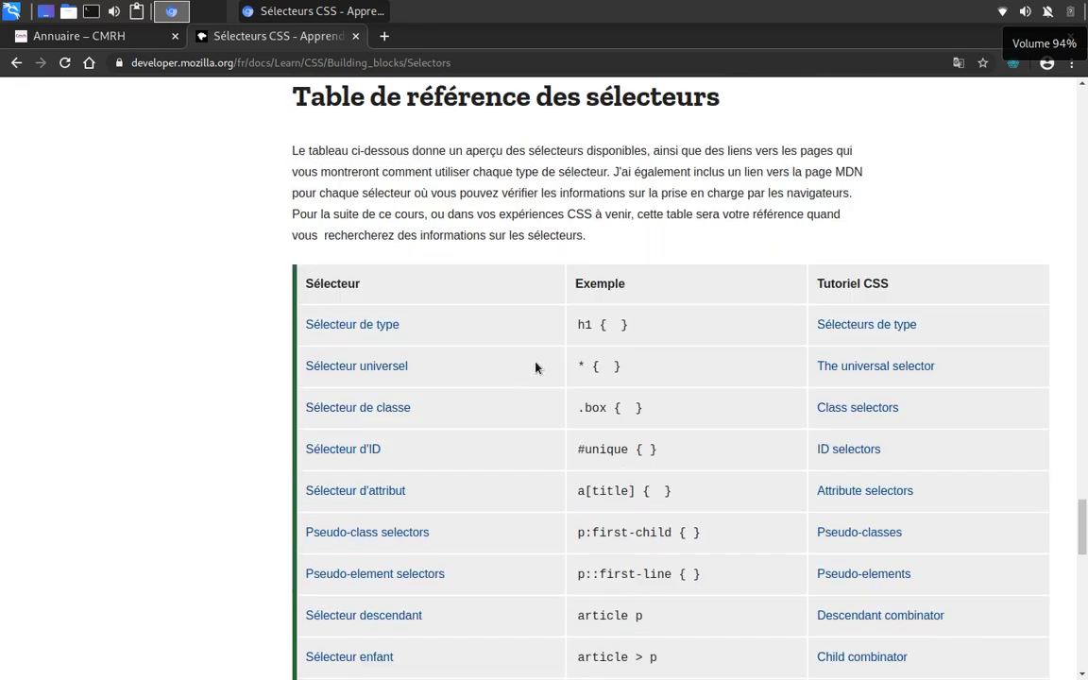
pyautogui.scroll(-4, 536, 367)
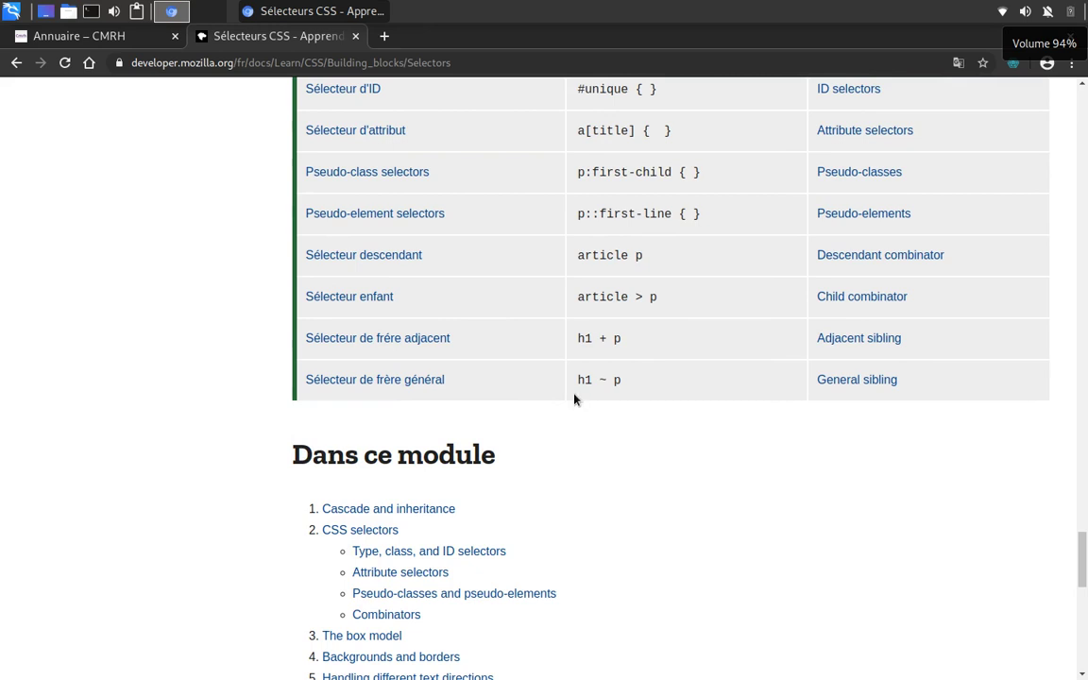
pyautogui.scroll(3, 485, 412)
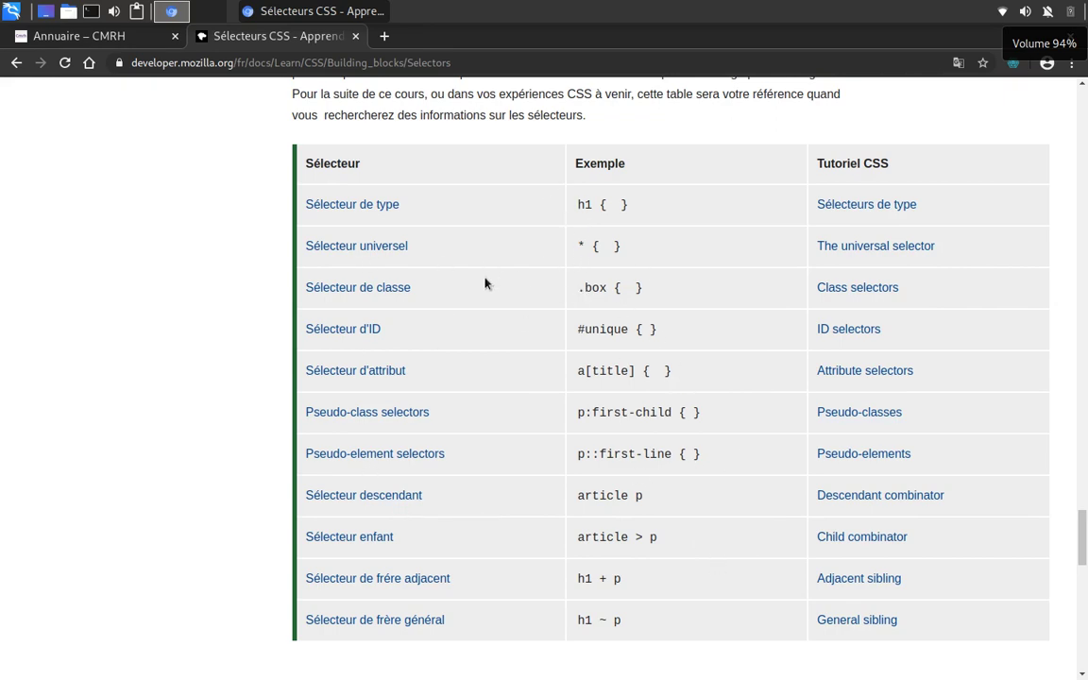
pyautogui.scroll(-10, 673, 501)
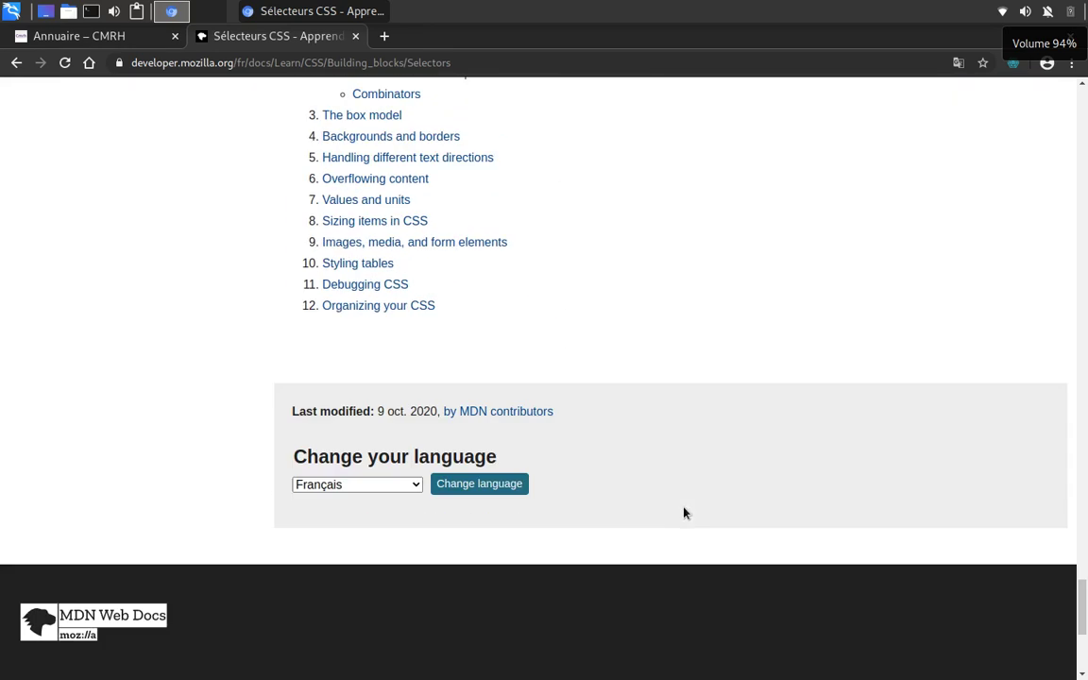
pyautogui.scroll(3, 682, 508)
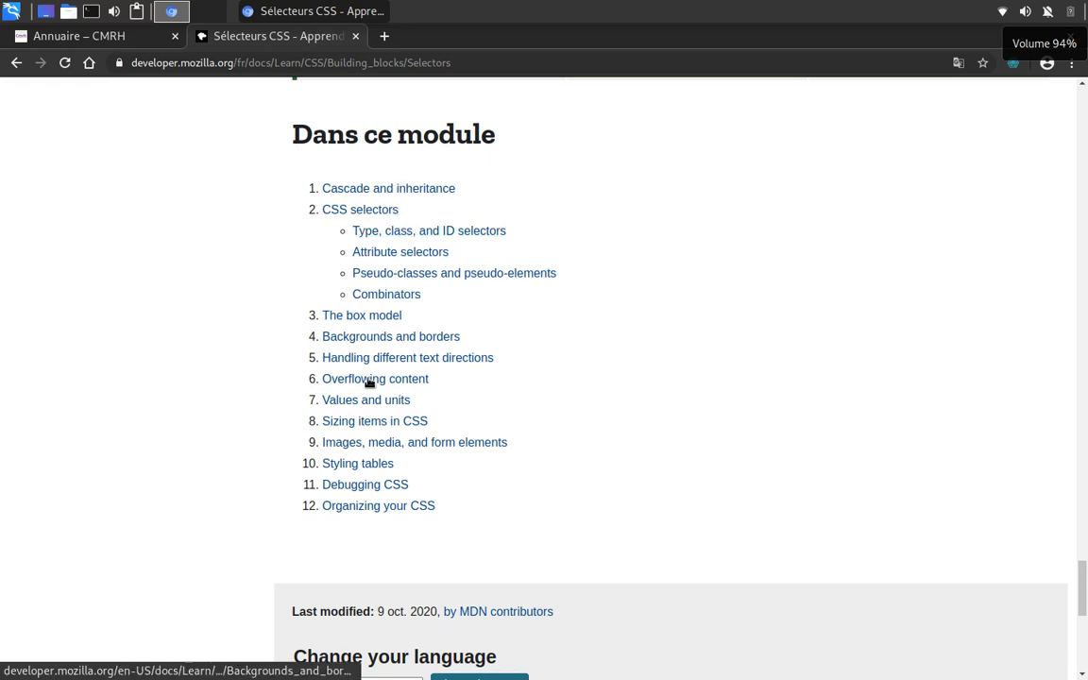
pyautogui.click(355, 37)
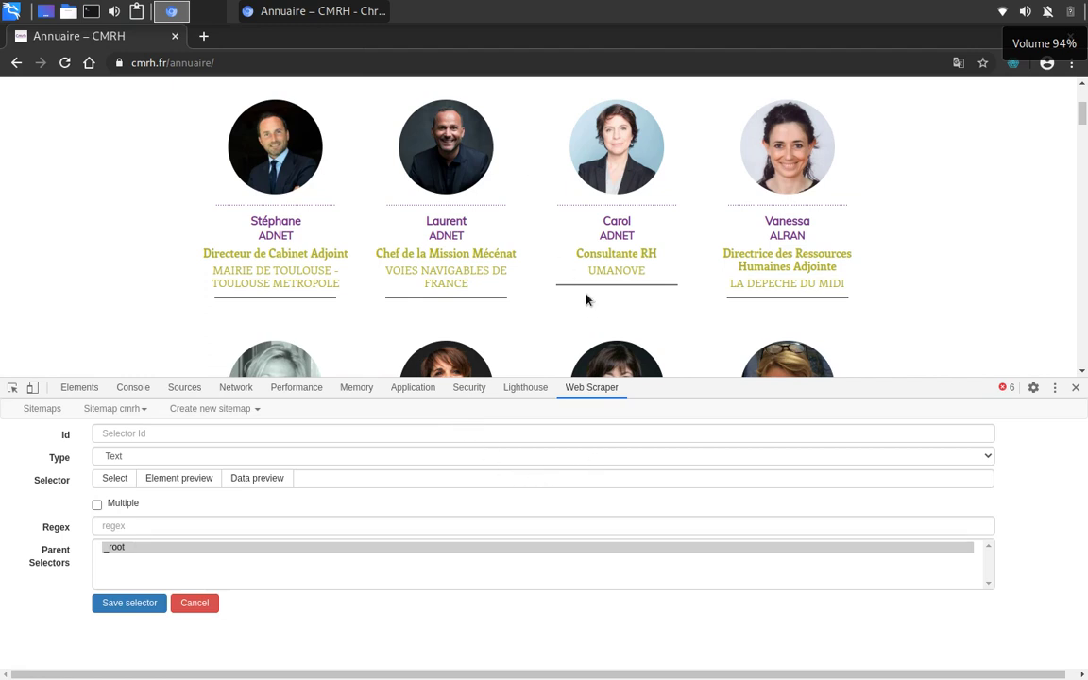
# - Reopen the cmrh sitemap from the list of sitemaps and start a new selector under its root
pyautogui.scroll(1, 515, 184)
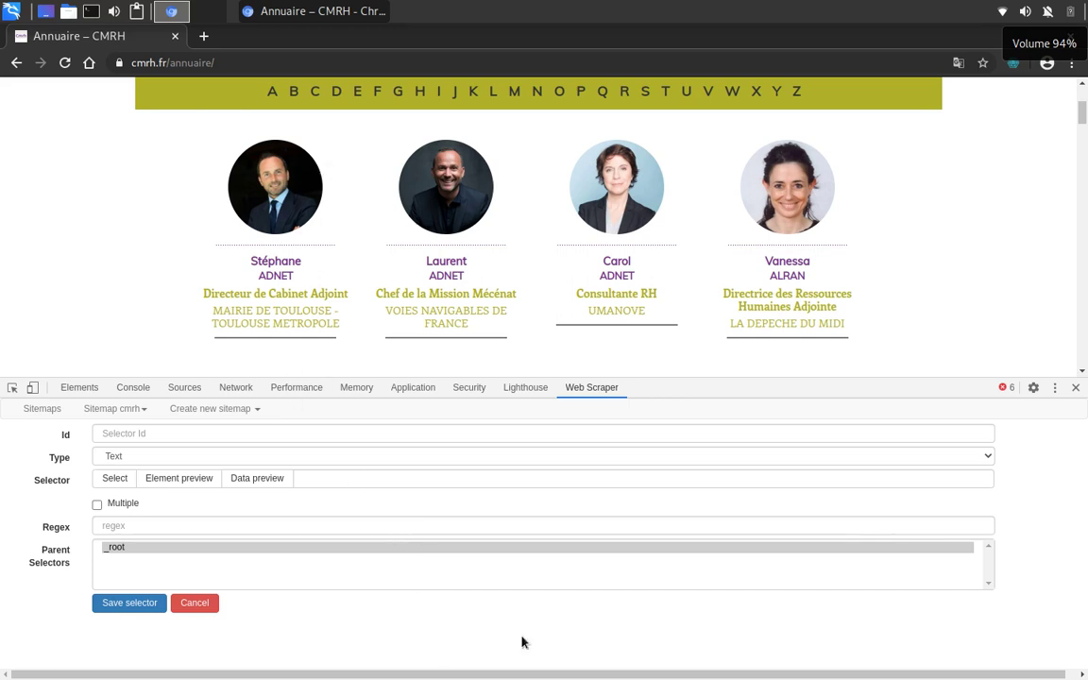
pyautogui.click(26, 409)
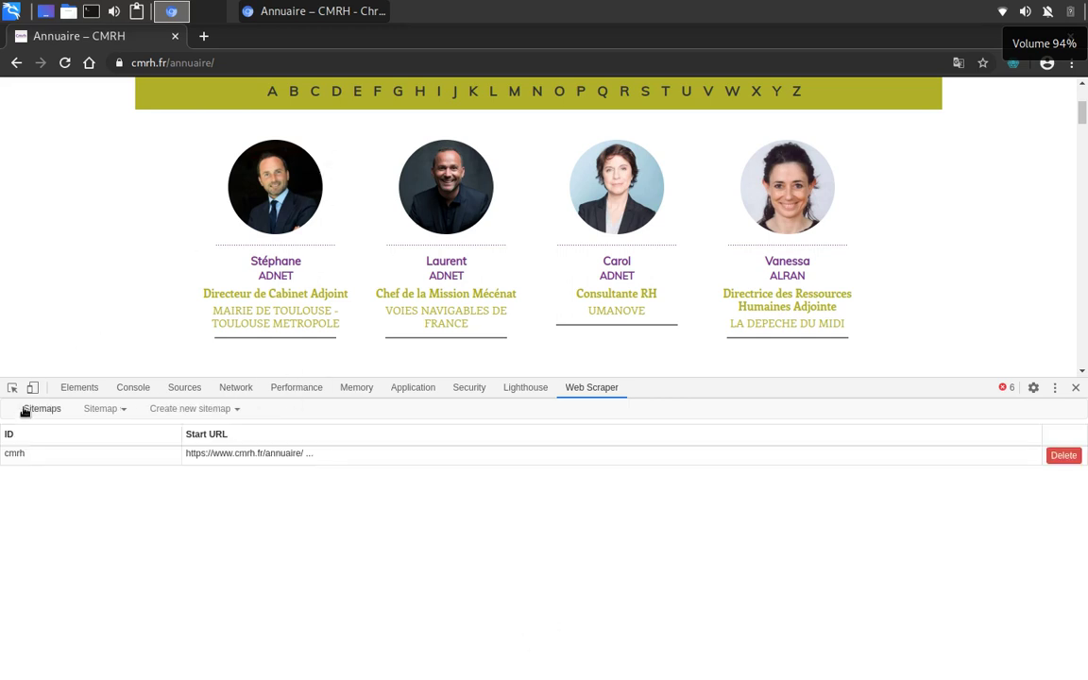
pyautogui.click(236, 458)
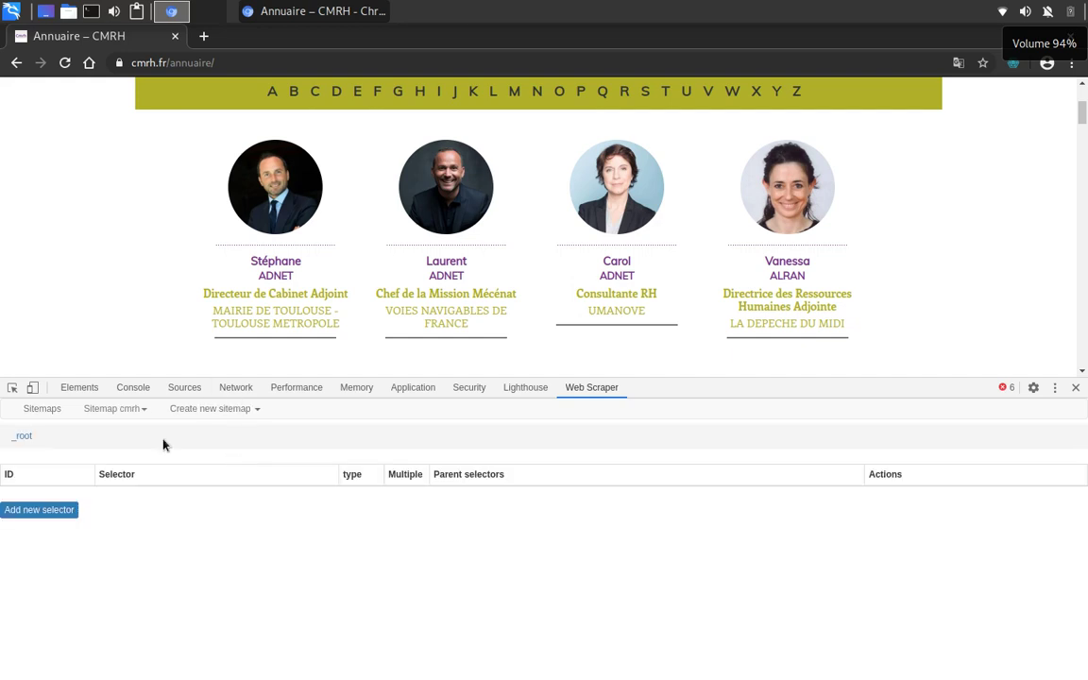
pyautogui.click(52, 513)
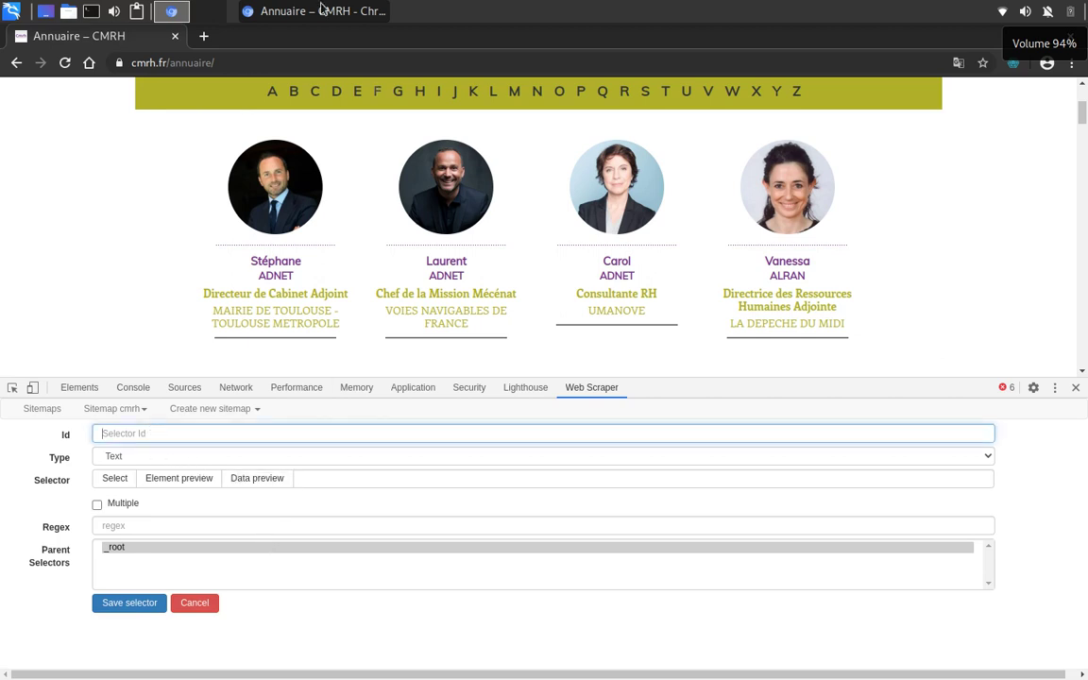
# - Set the new selector's Id to element
pyautogui.click(311, 434)
pyautogui.write('eml')
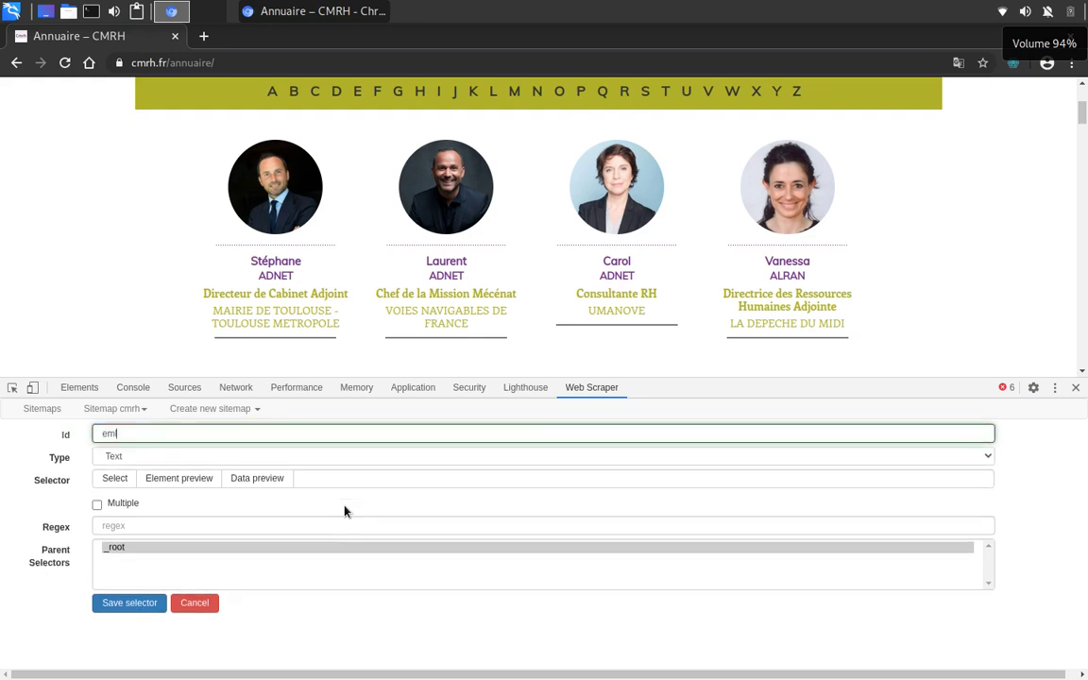
pyautogui.press('BackSpace')
pyautogui.press('BackSpace')
pyautogui.write('lement')
# - Examine how the member cards repeat down the Annuaire page, and return to the first row of members
pyautogui.scroll(-3, 524, 216)
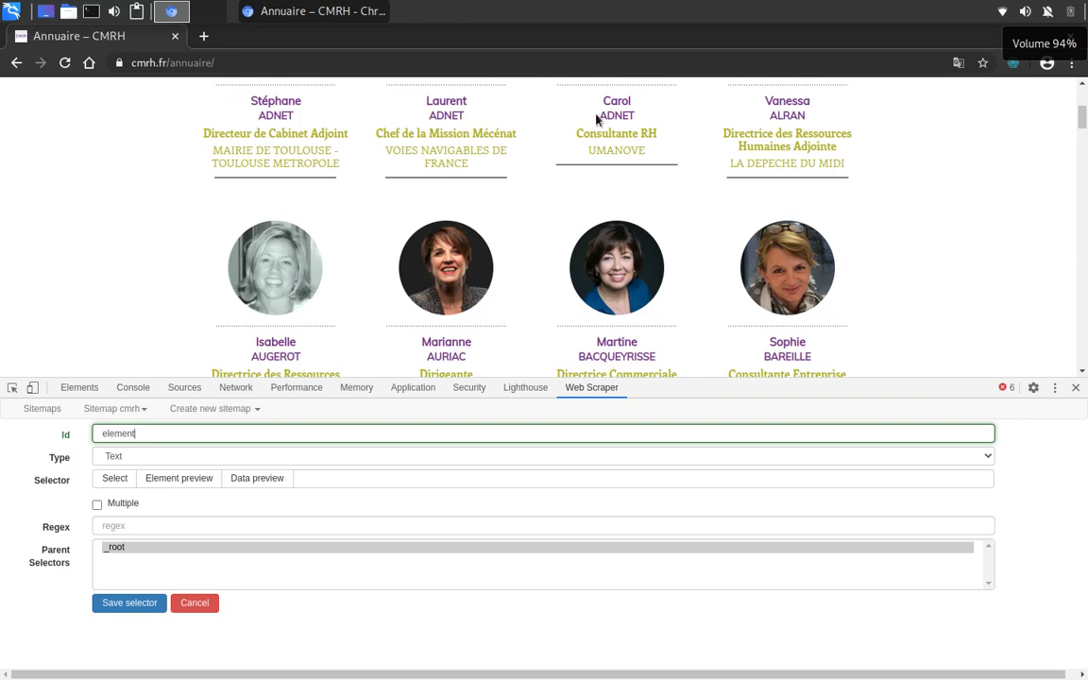
pyautogui.scroll(-2, 728, 267)
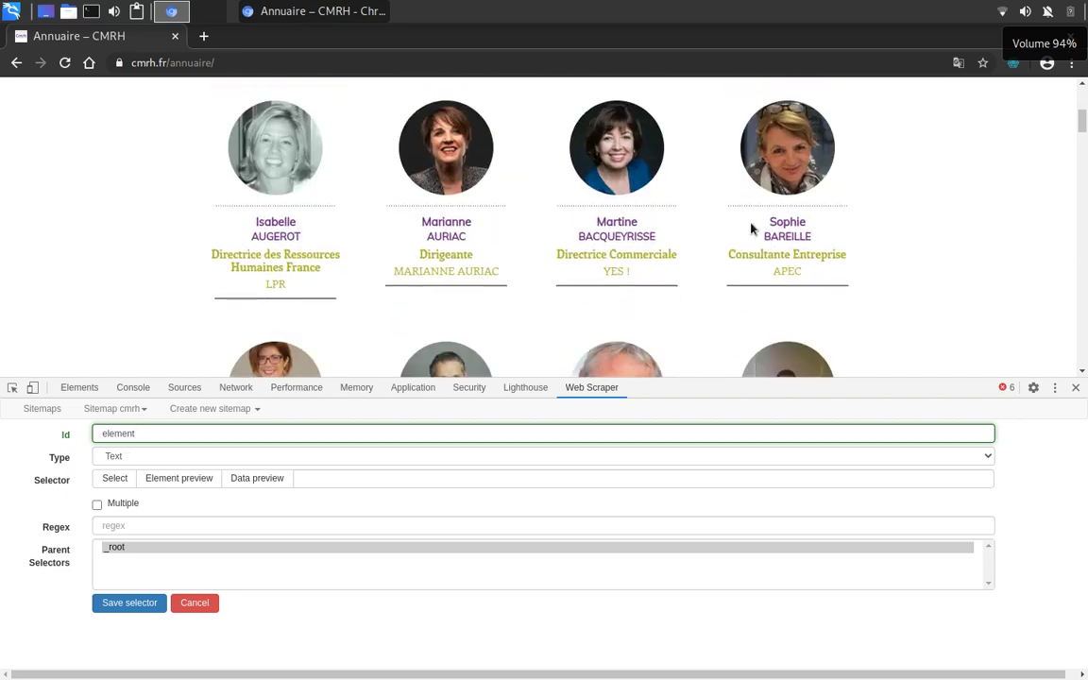
pyautogui.scroll(-6, 750, 229)
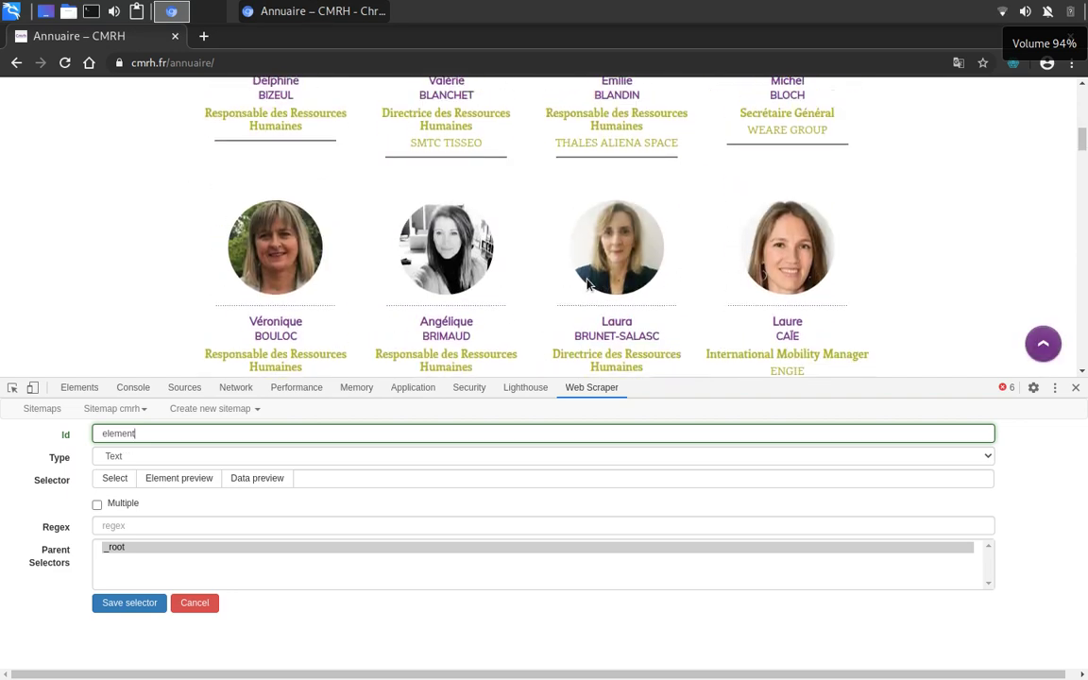
pyautogui.scroll(2, 425, 189)
pyautogui.scroll(-1, 350, 265)
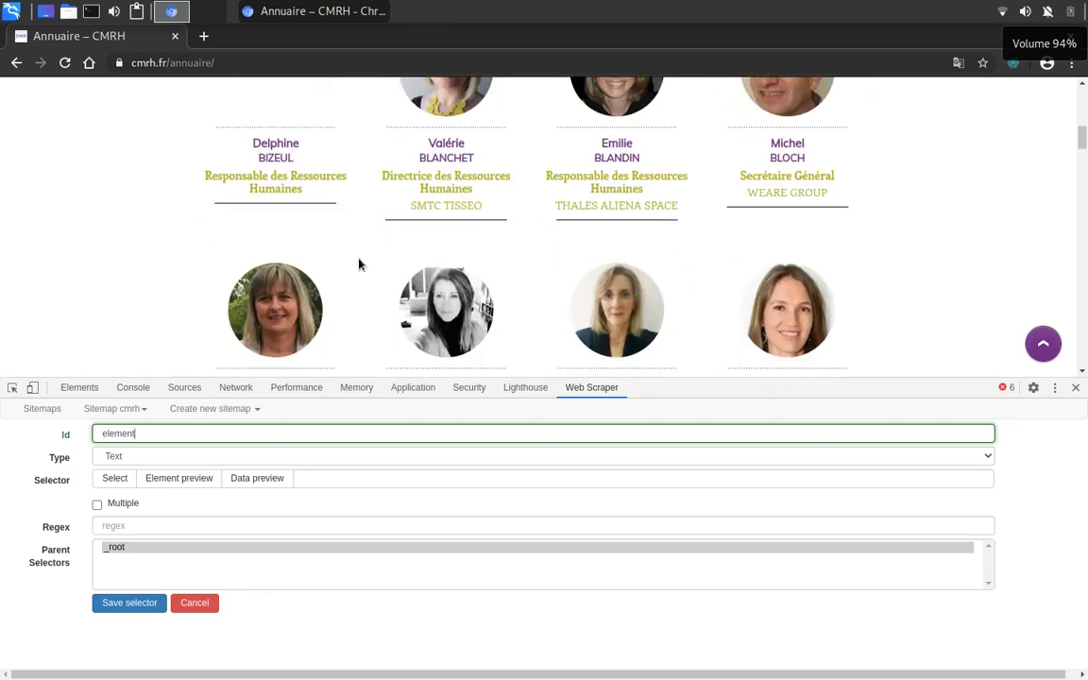
pyautogui.scroll(-1, 369, 252)
pyautogui.scroll(-1, 757, 253)
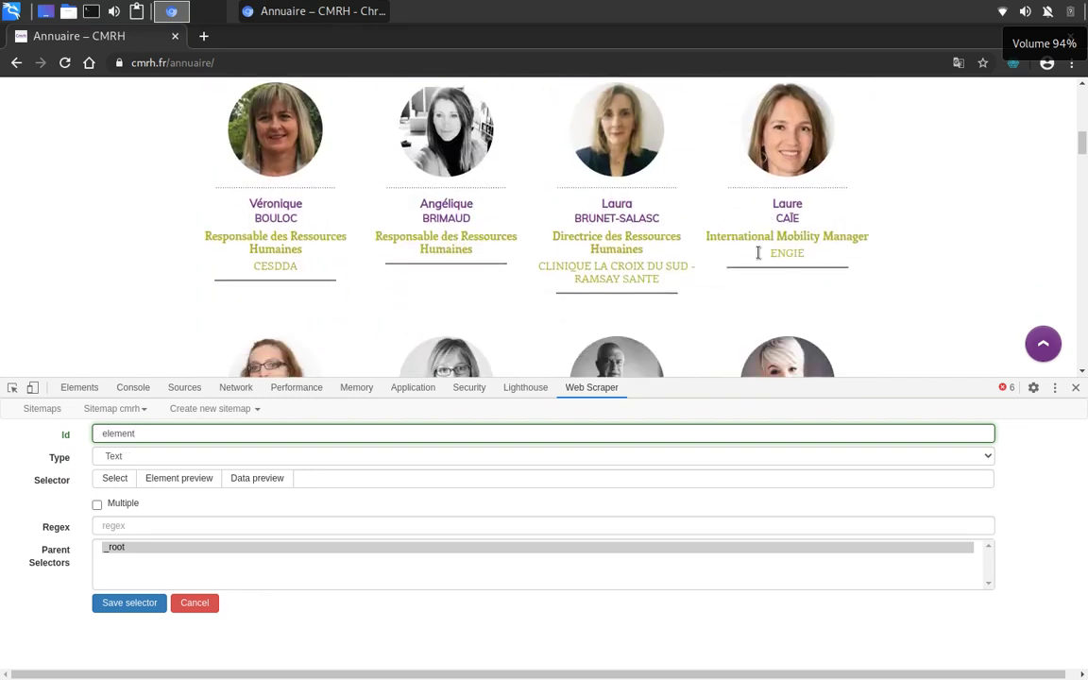
pyautogui.scroll(-4, 765, 294)
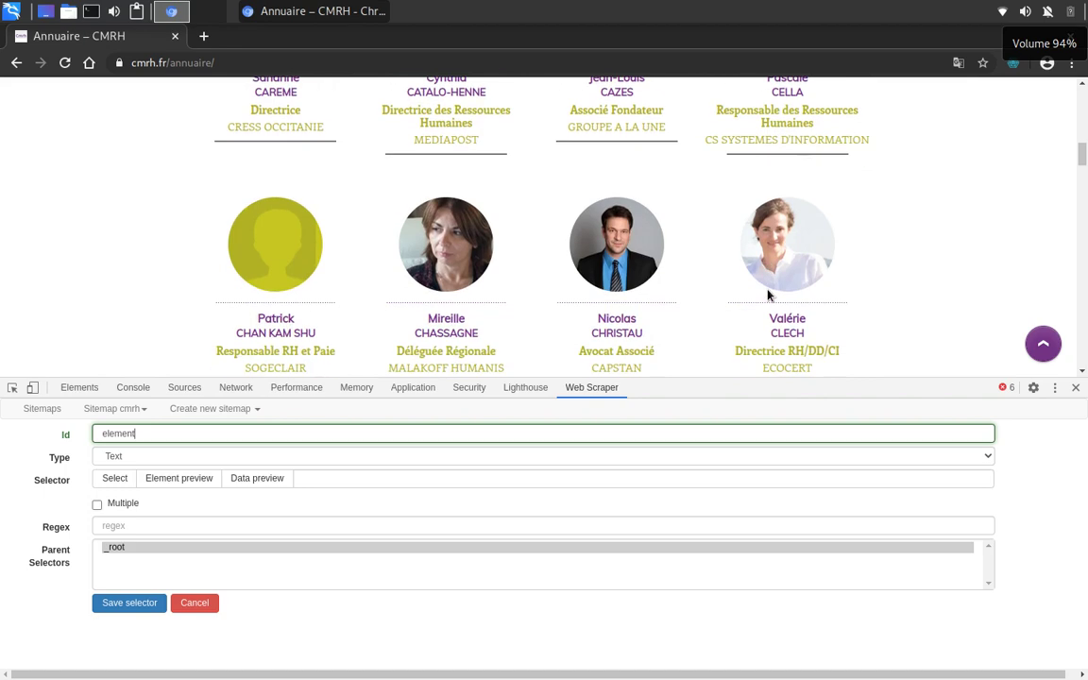
pyautogui.scroll(-2, 766, 295)
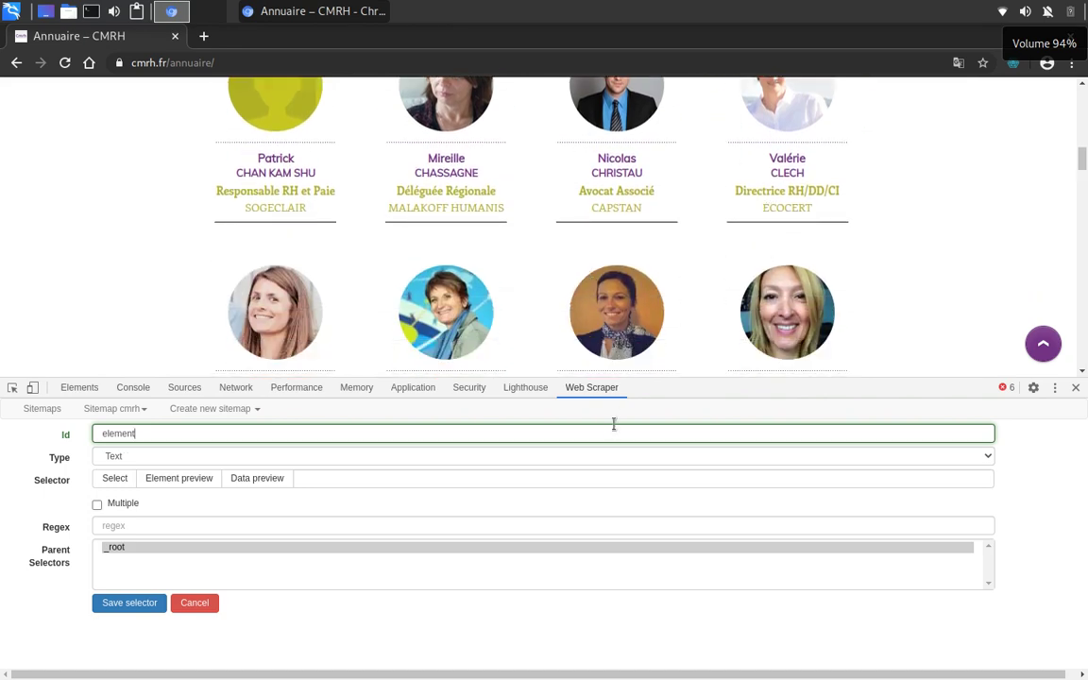
pyautogui.scroll(-3, 618, 321)
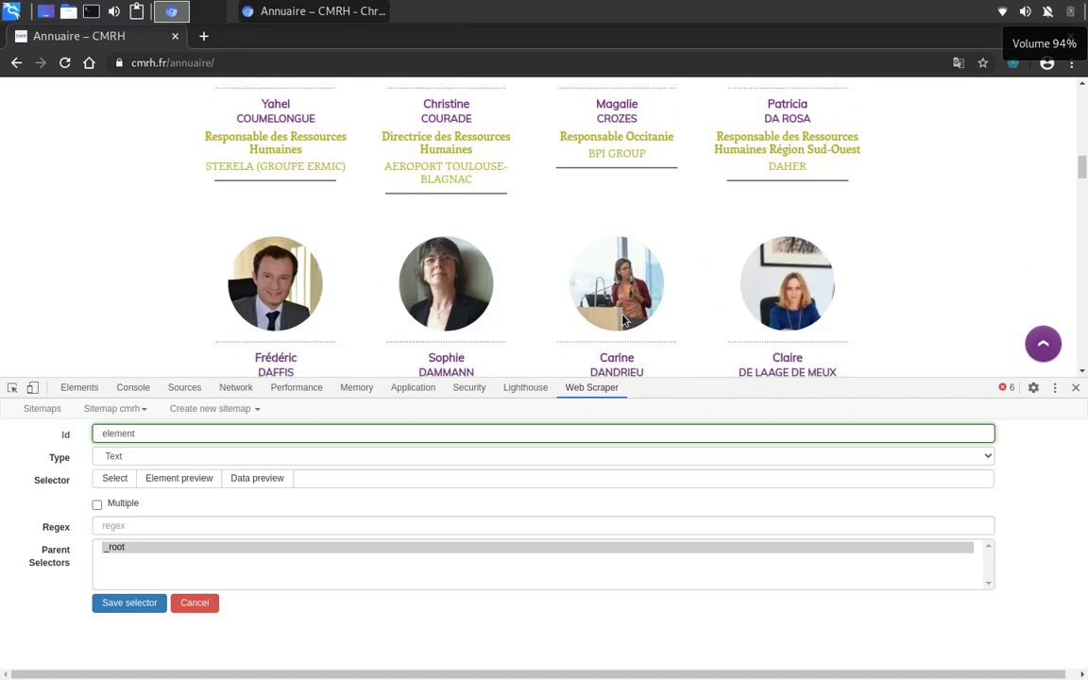
pyautogui.scroll(-15, 624, 321)
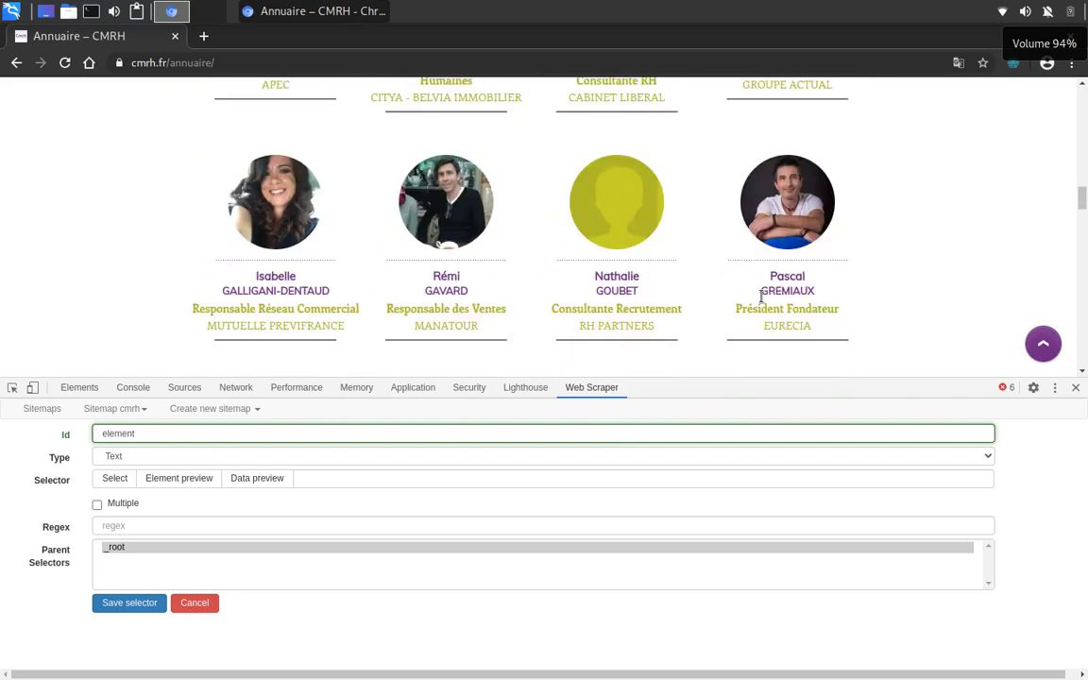
pyautogui.scroll(-10, 760, 297)
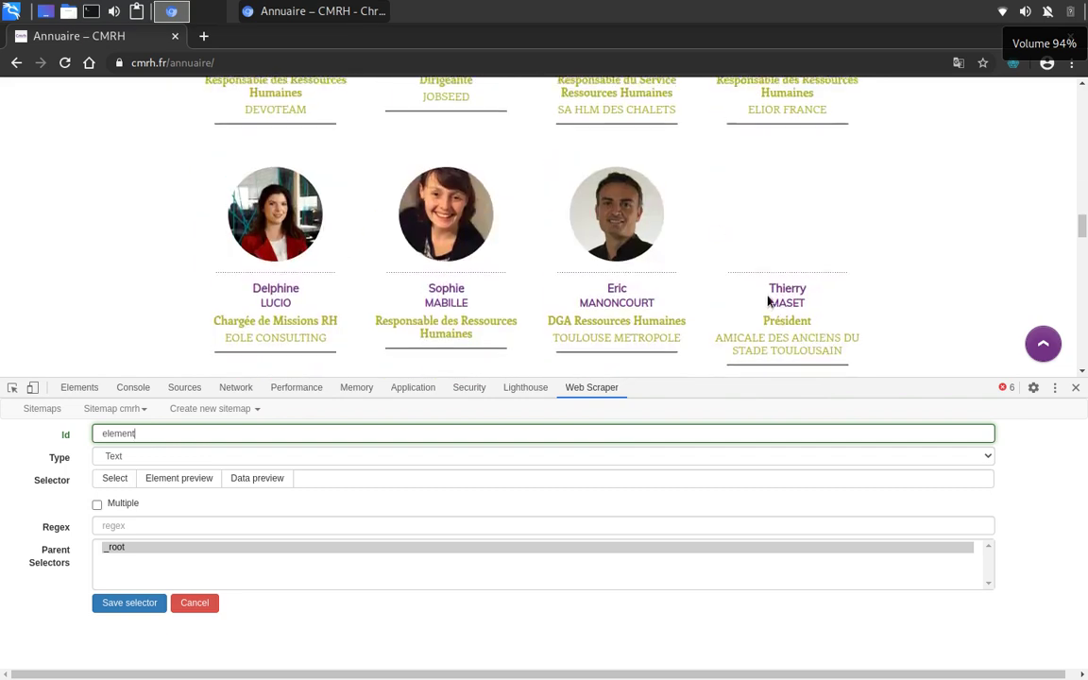
pyautogui.moveTo(1082, 224); pyautogui.dragTo(1084, 89)
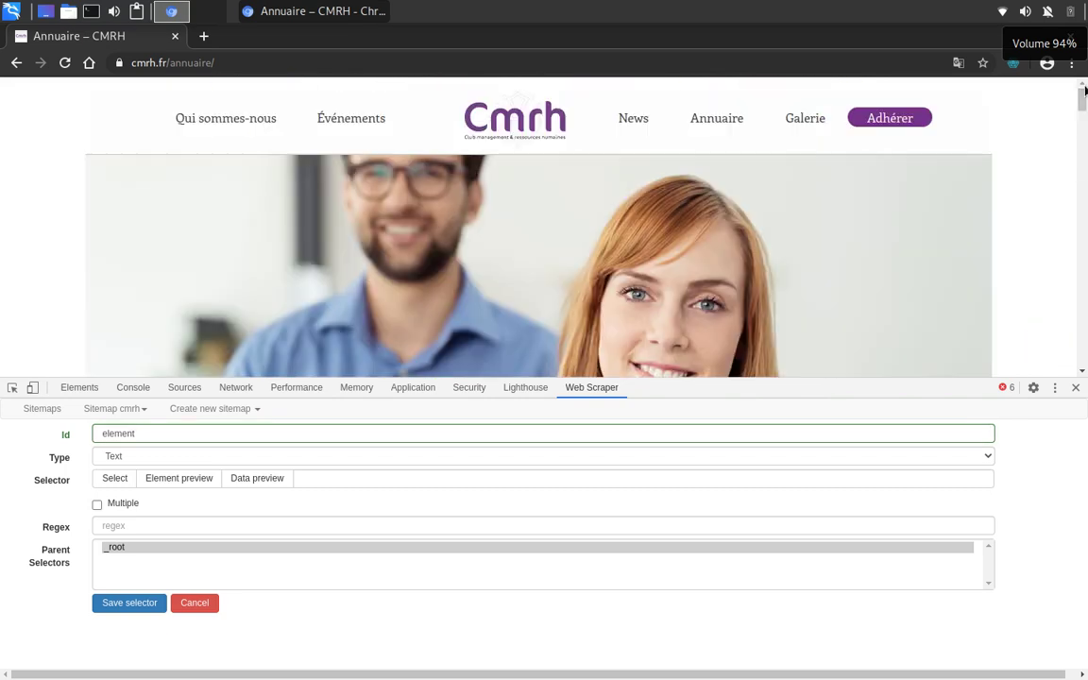
pyautogui.scroll(-5, 980, 194)
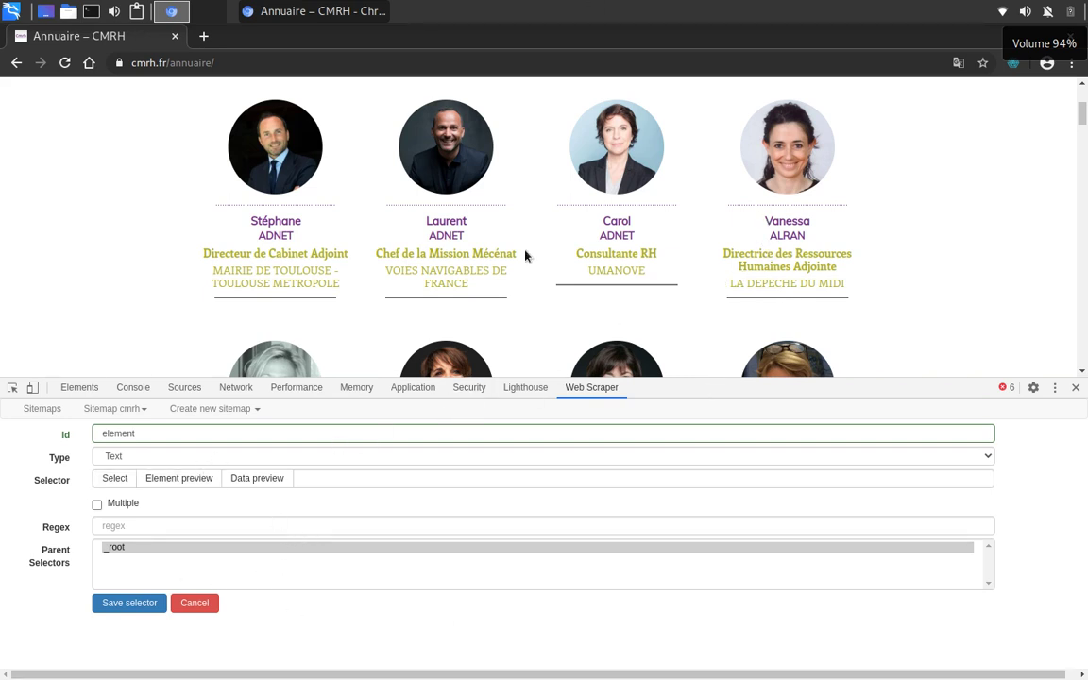
pyautogui.scroll(2, 703, 230)
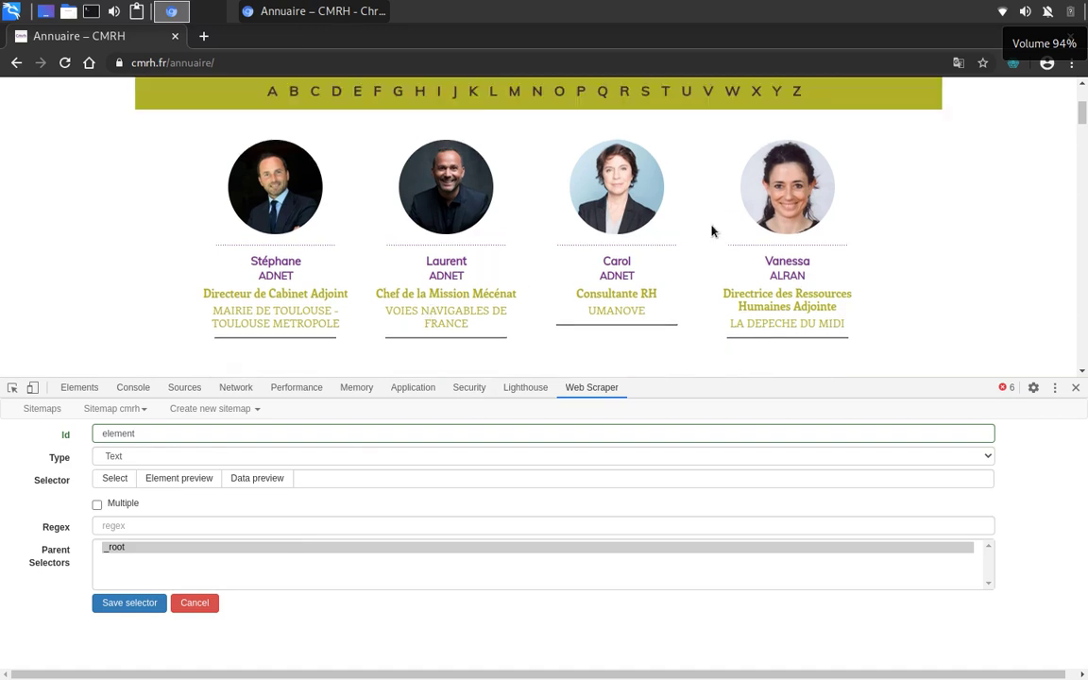
pyautogui.scroll(-1, 510, 236)
# - Set the selector's type to Element and define it as article by picking the first two member cards on the page
pyautogui.click(138, 461)
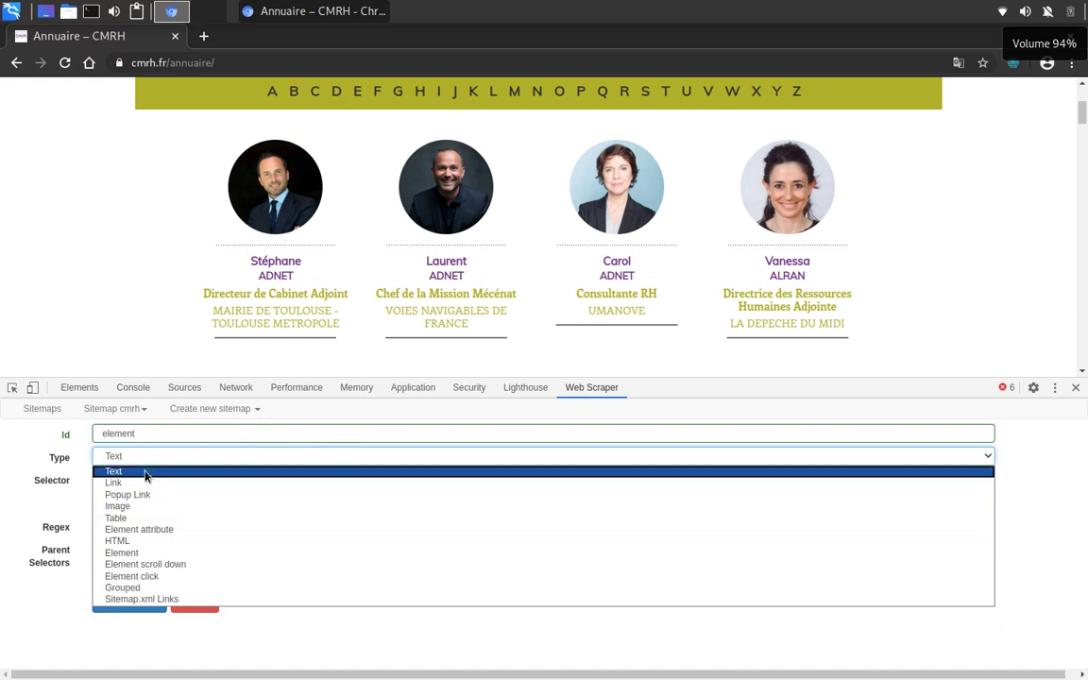
pyautogui.click(165, 553)
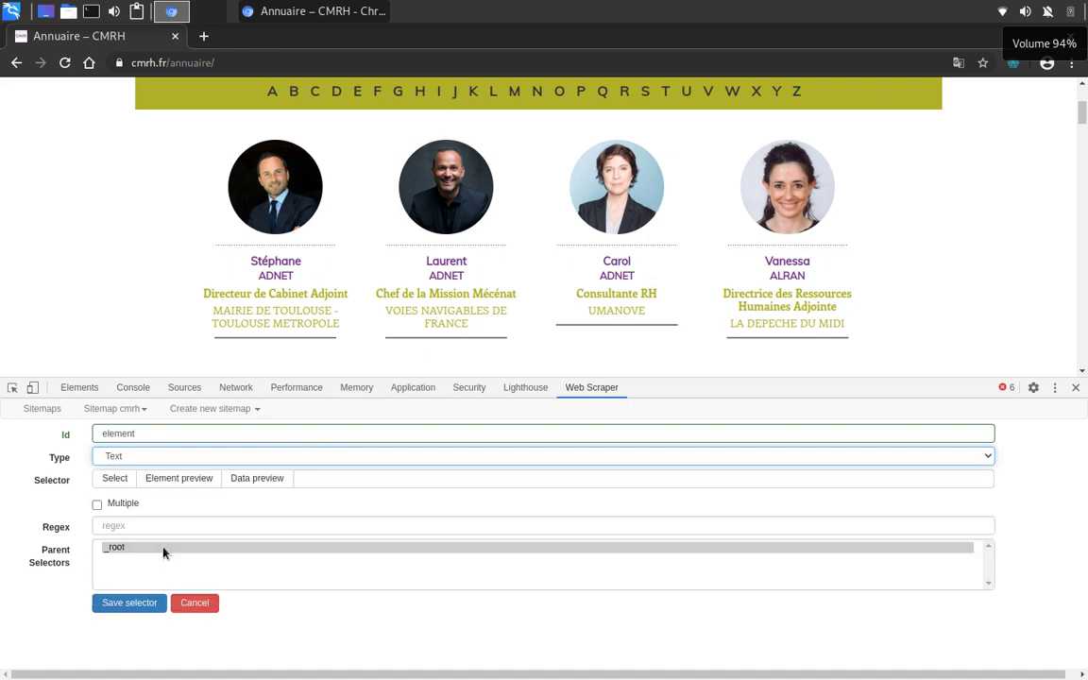
pyautogui.click(114, 479)
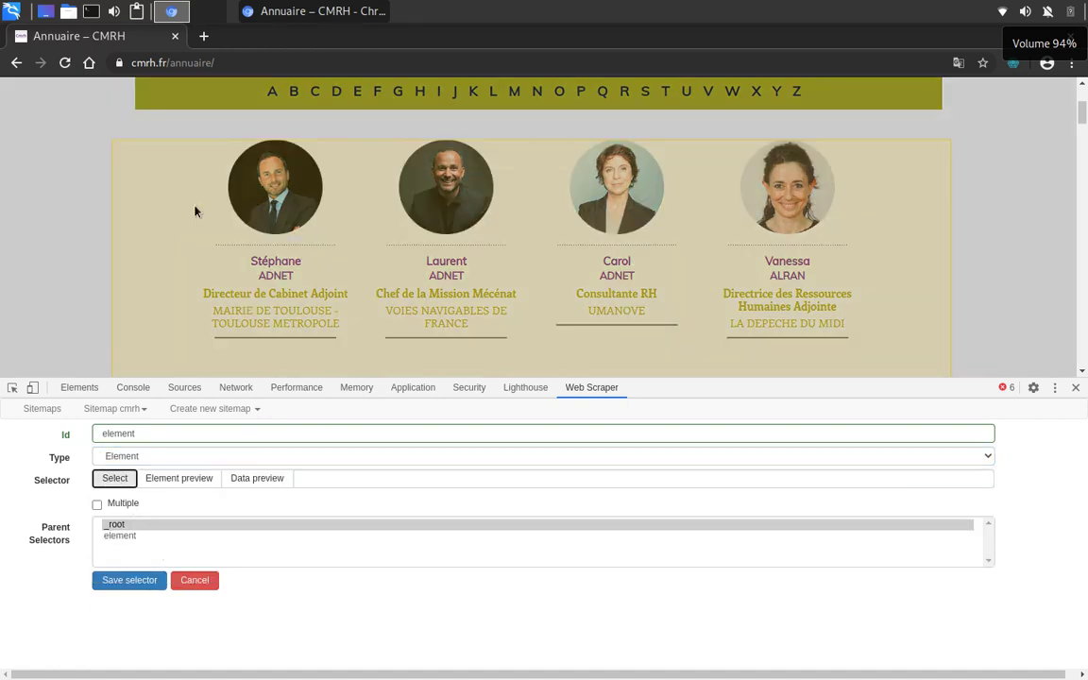
pyautogui.click(220, 146)
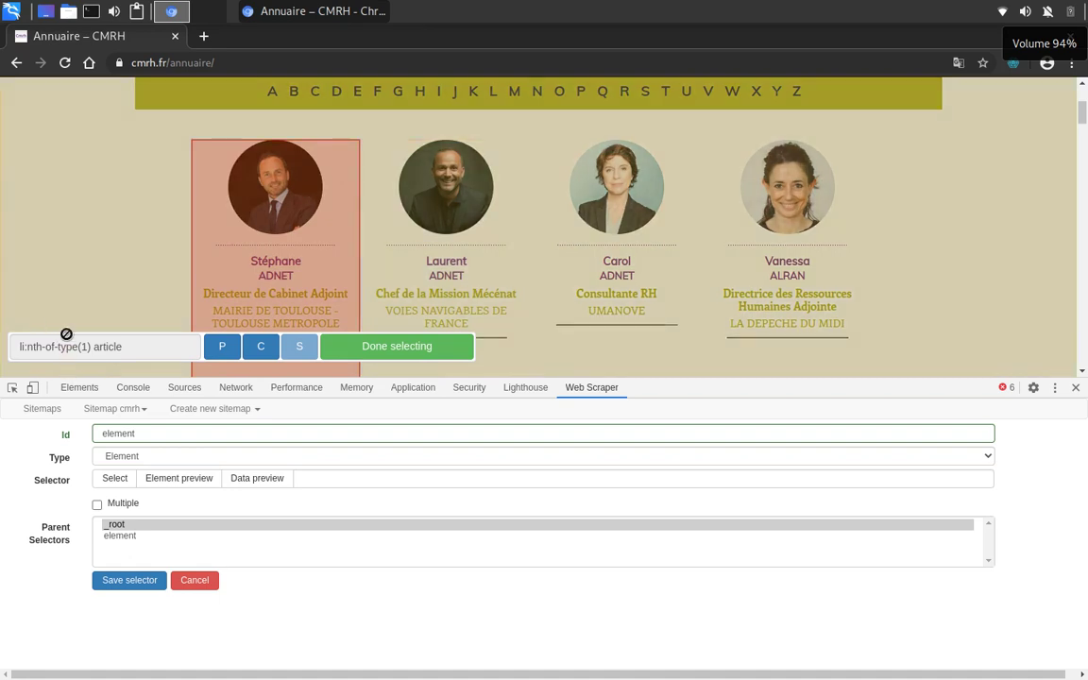
pyautogui.click(371, 163)
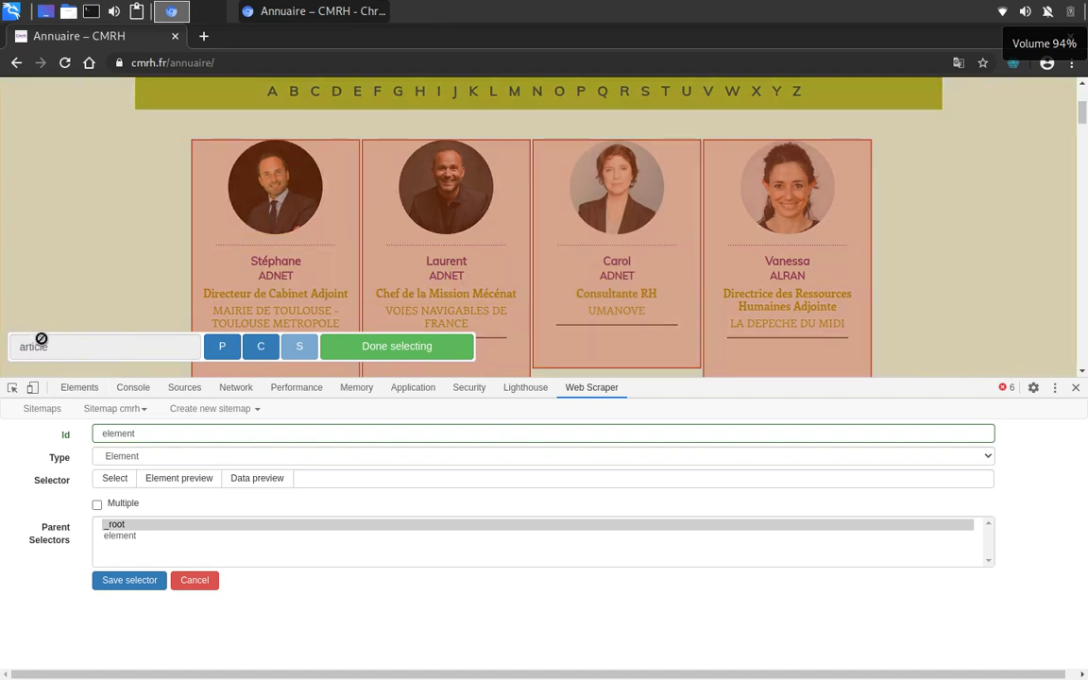
pyautogui.click(377, 346)
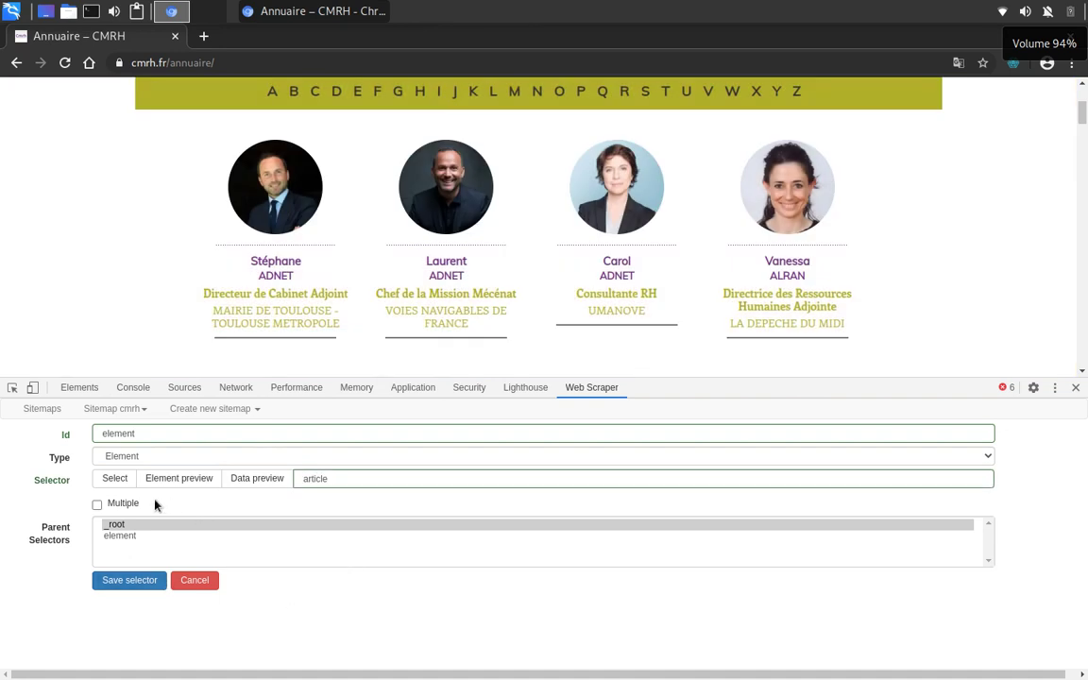
# - Redefine the selector as li:nth-of-type(1) article by picking only the first member card
pyautogui.click(115, 478)
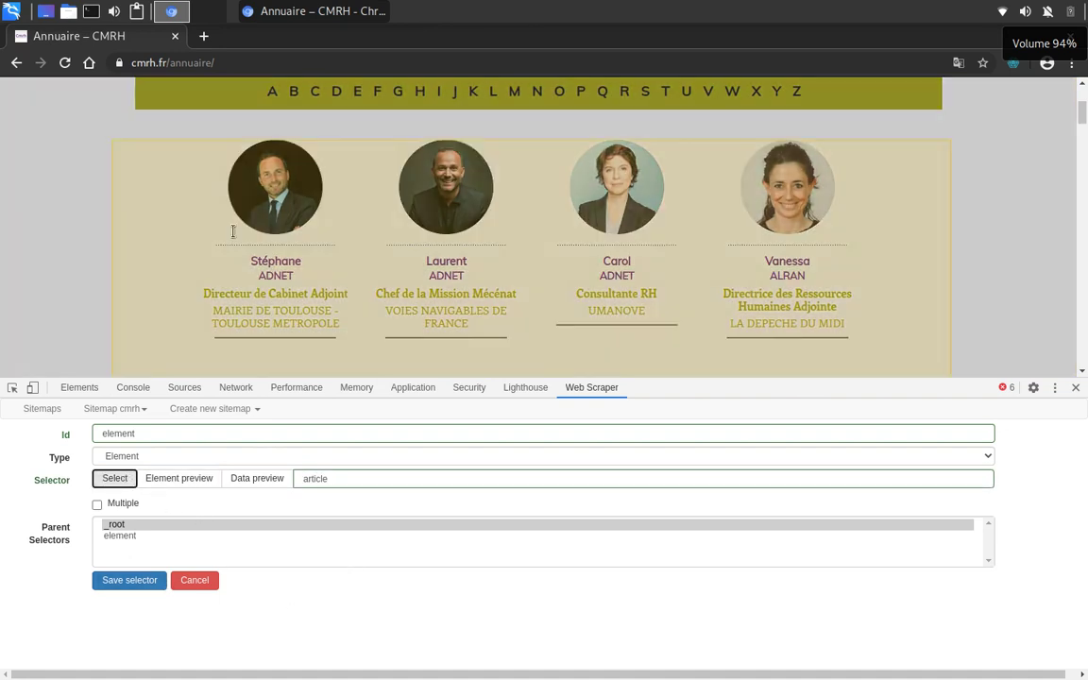
pyautogui.click(210, 159)
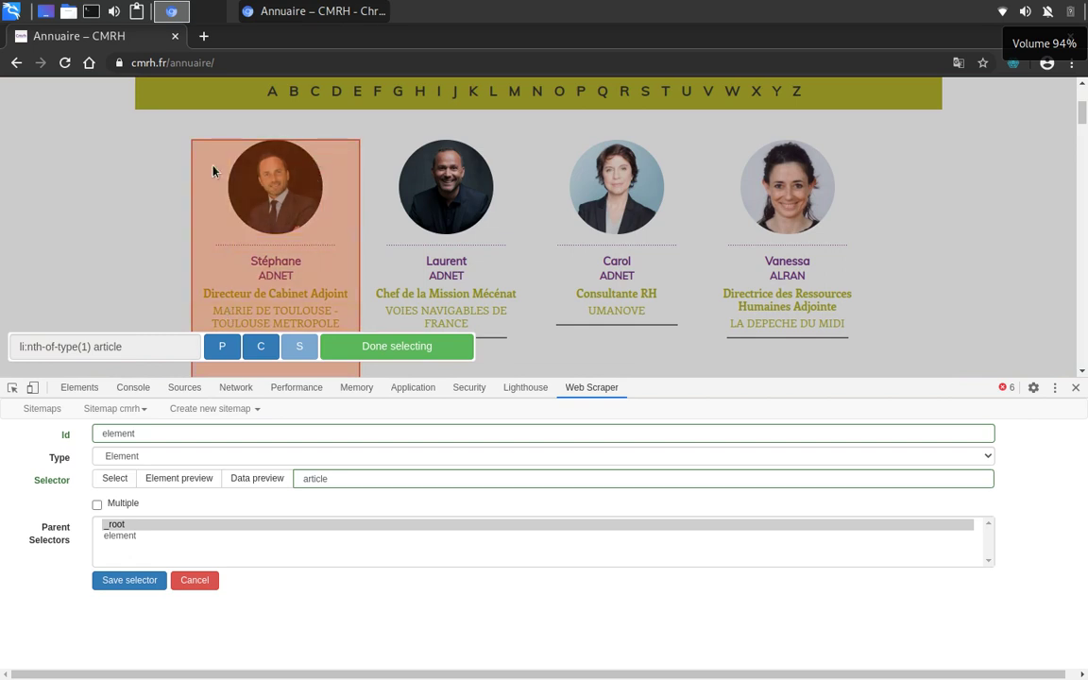
pyautogui.click(378, 345)
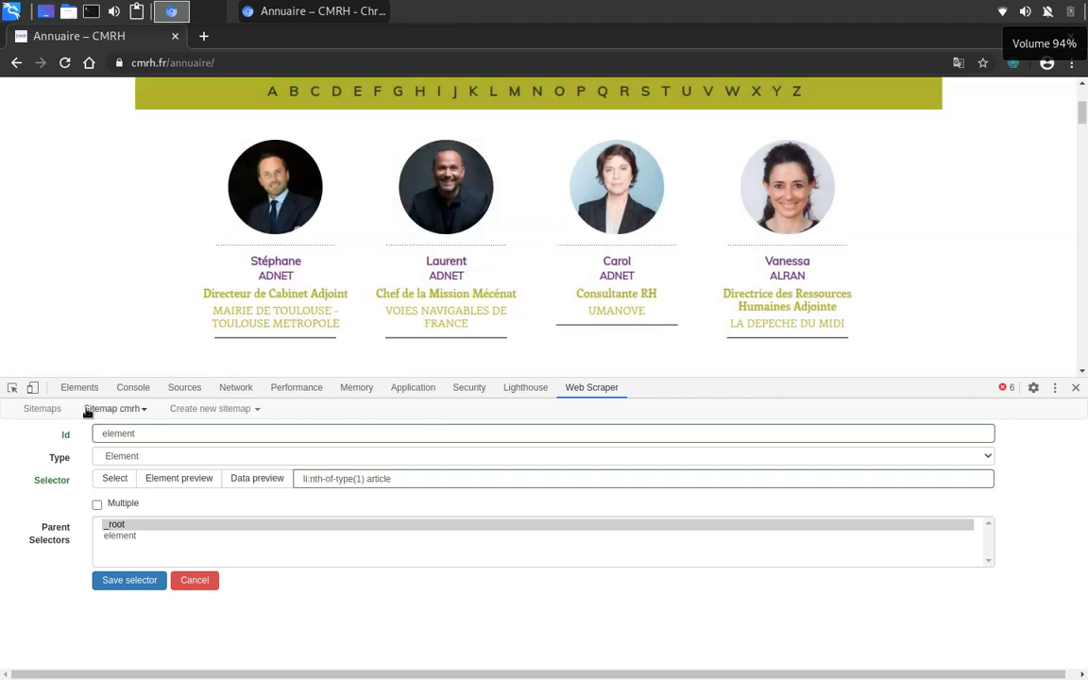
# - Inspect the first member card in the page's HTML and select its parent li element with class li-membres
pyautogui.click(13, 388)
pyautogui.click(331, 212)
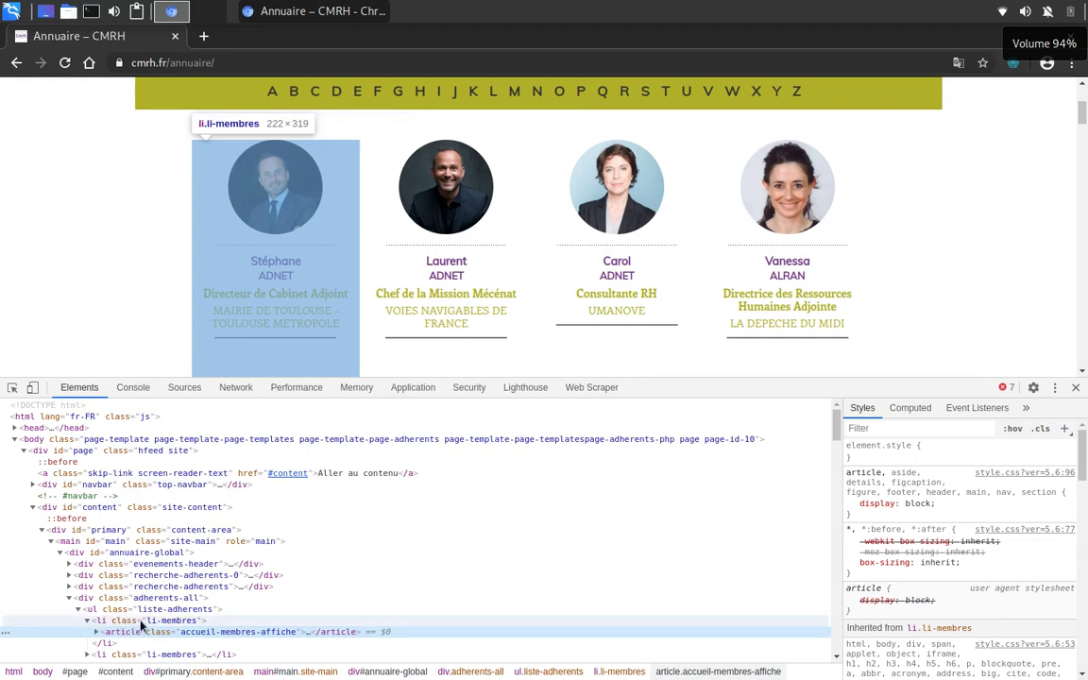
pyautogui.click(141, 621)
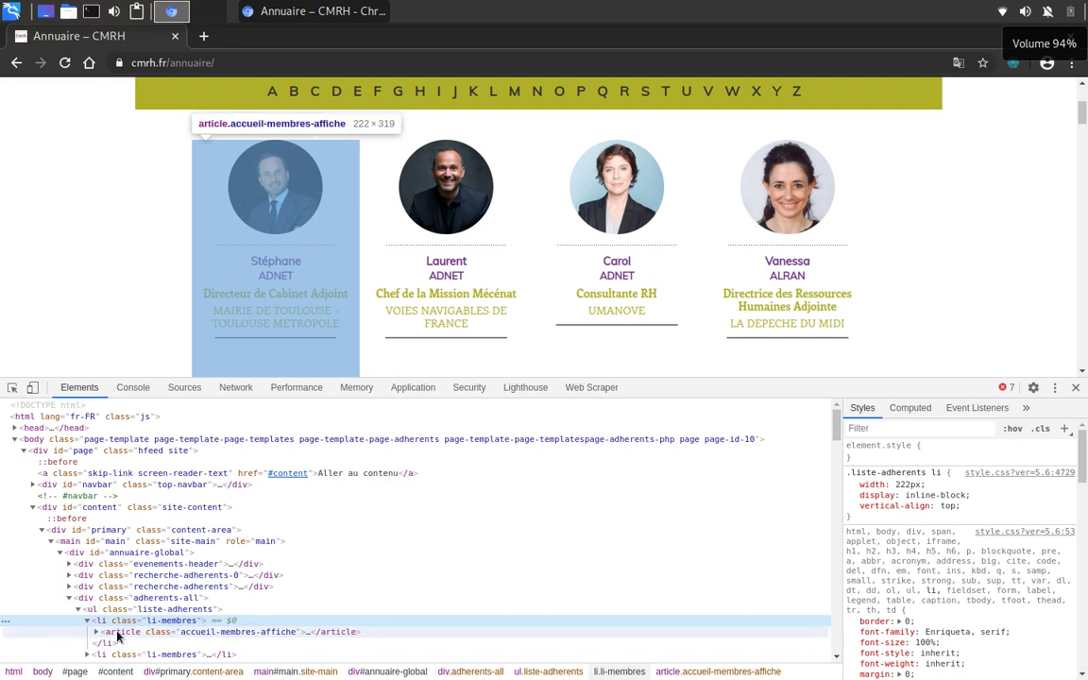
# - Examine the contents of the article element with class accueil-membres-affiche inside the first li-membres item
pyautogui.click(95, 636)
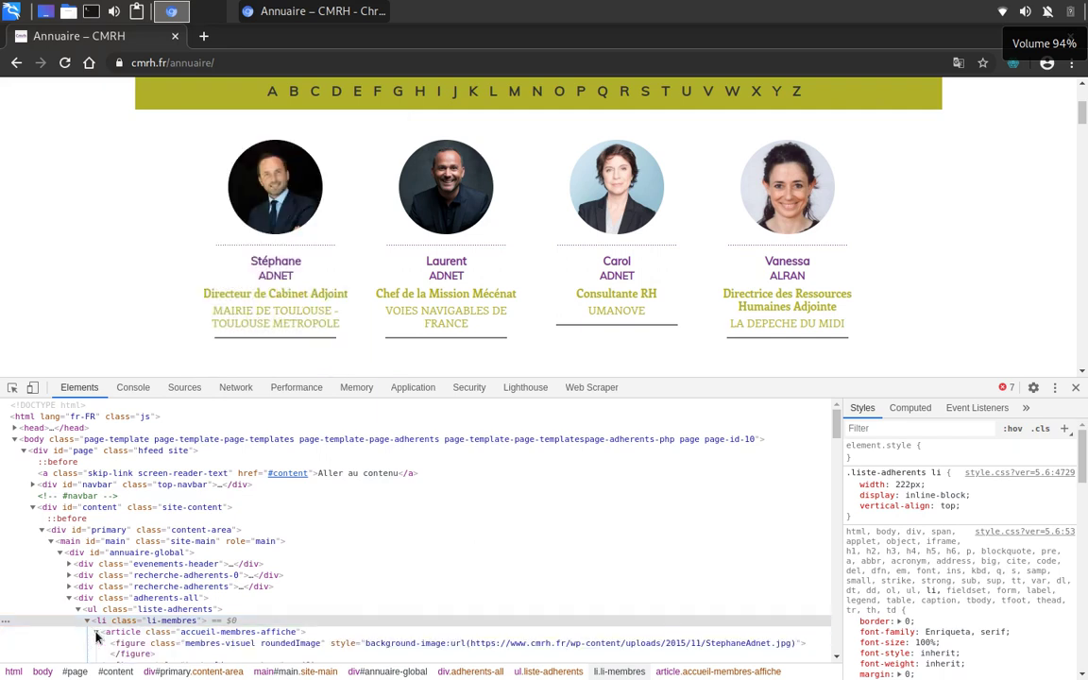
pyautogui.click(96, 637)
pyautogui.click(138, 636)
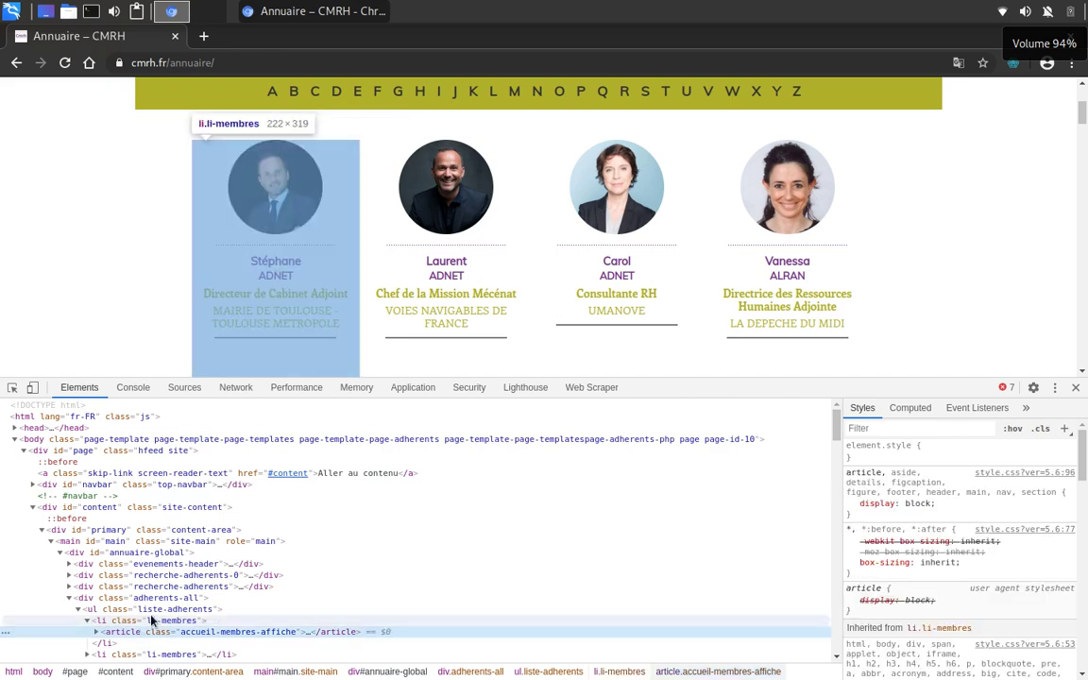
pyautogui.scroll(-2, 135, 553)
pyautogui.click(95, 552)
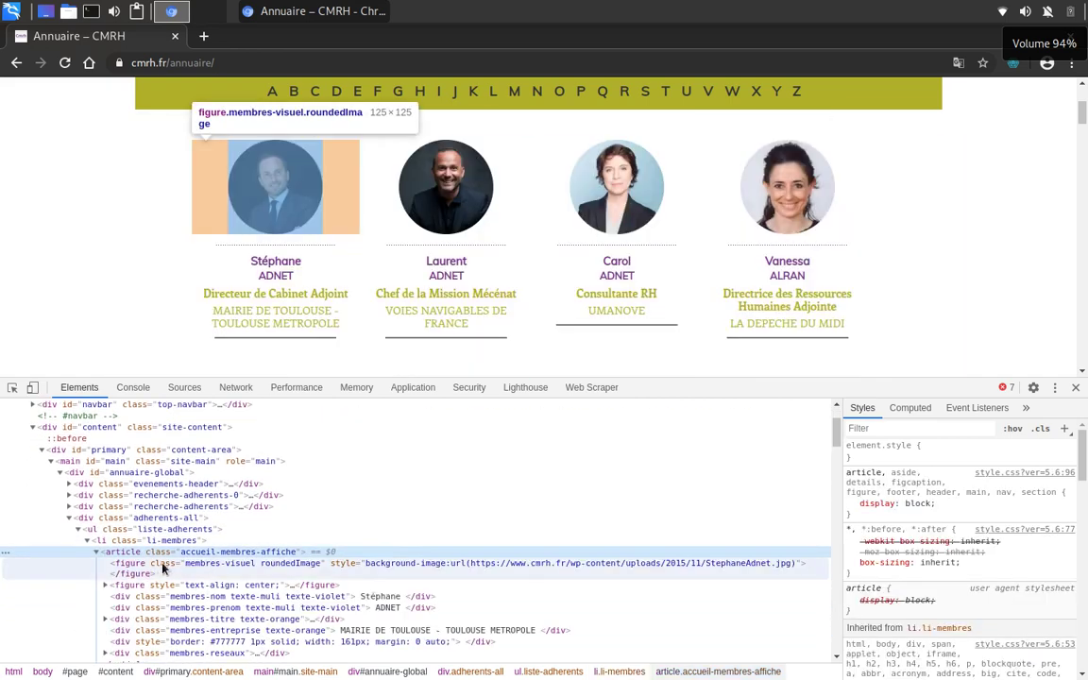
pyautogui.click(96, 552)
# - Shorten the element selector in Web Scraper to article and preview the elements it matches on the page
pyautogui.click(586, 387)
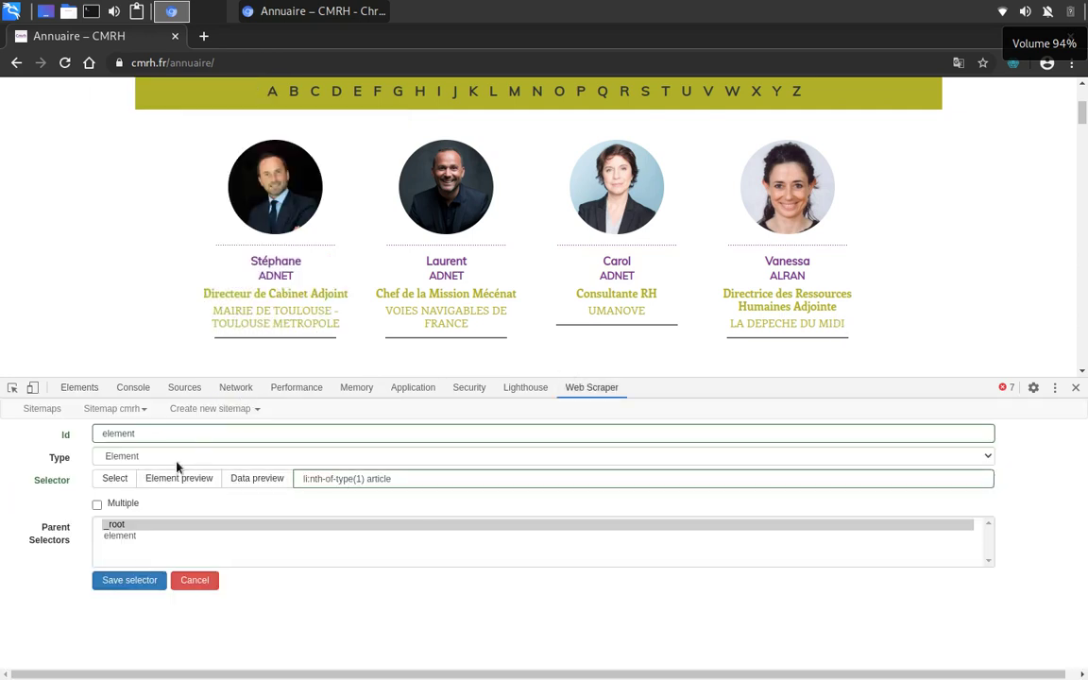
pyautogui.moveTo(367, 479); pyautogui.dragTo(302, 479)
pyautogui.press('BackSpace')
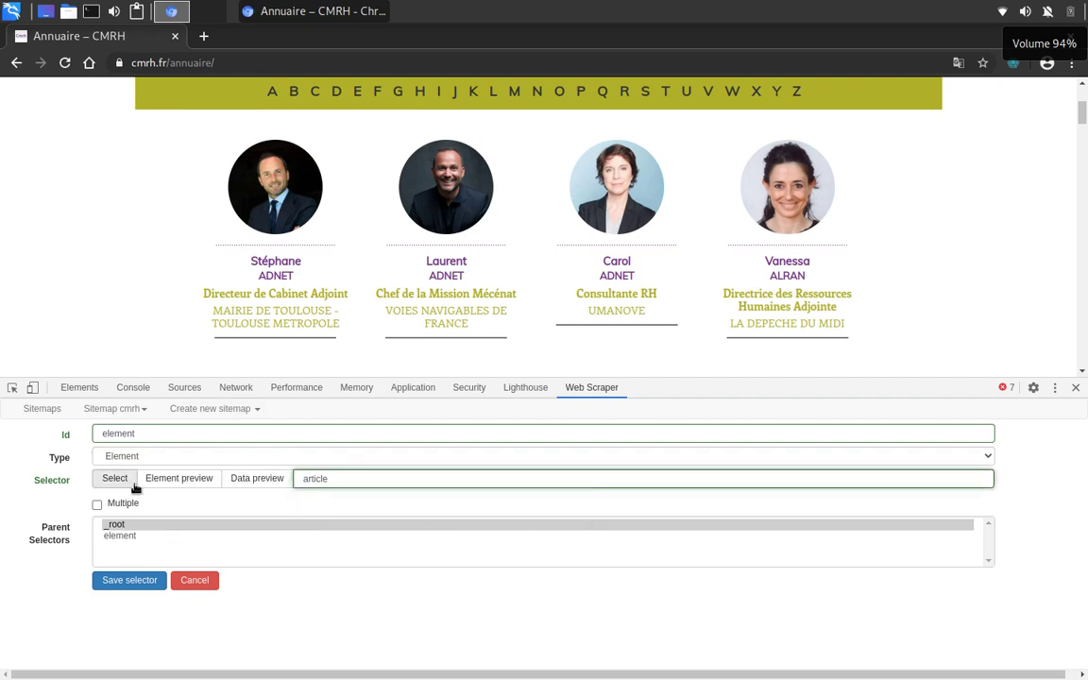
pyautogui.click(189, 483)
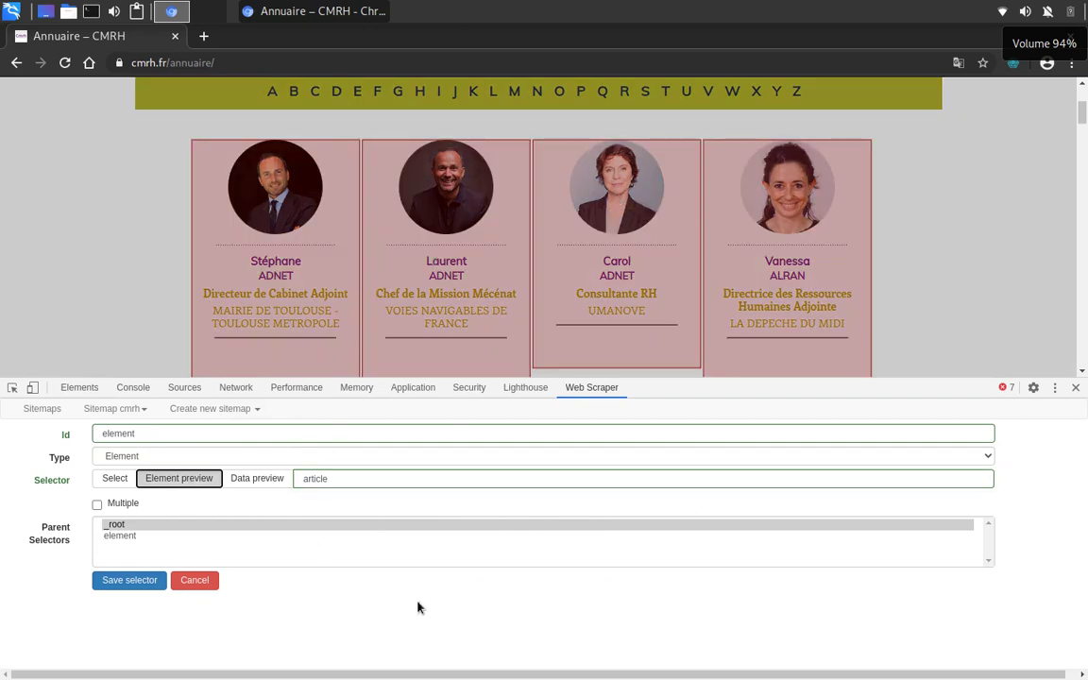
pyautogui.click(179, 477)
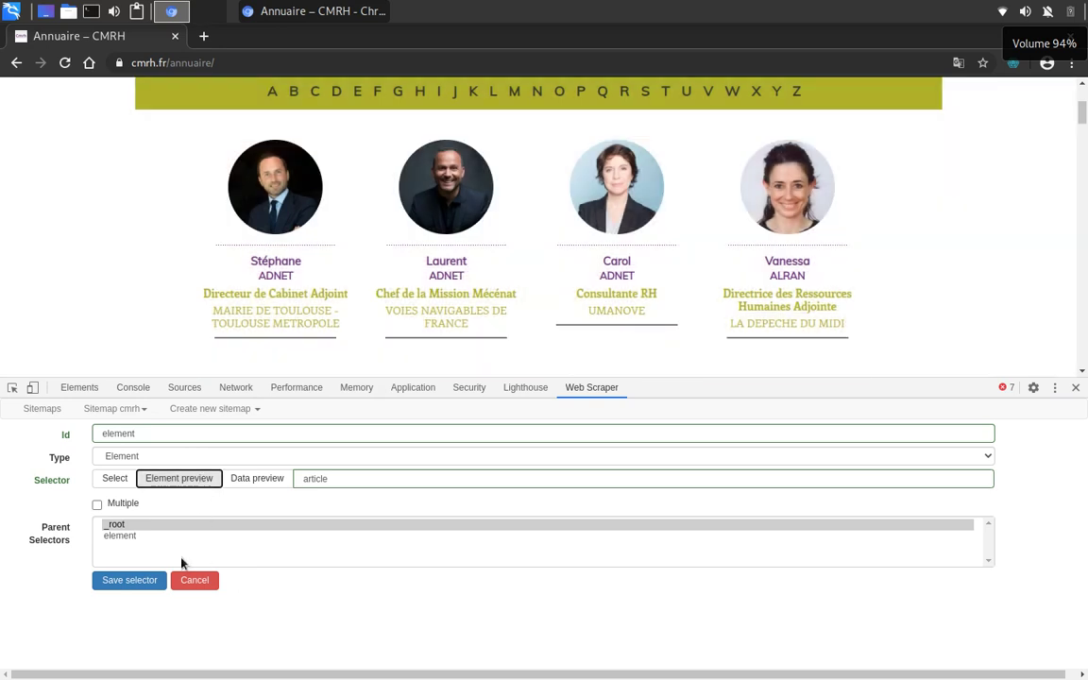
# - Inspect the first member card and copy its article's class name, accueil-membres-affiche, from the HTML
pyautogui.click(12, 388)
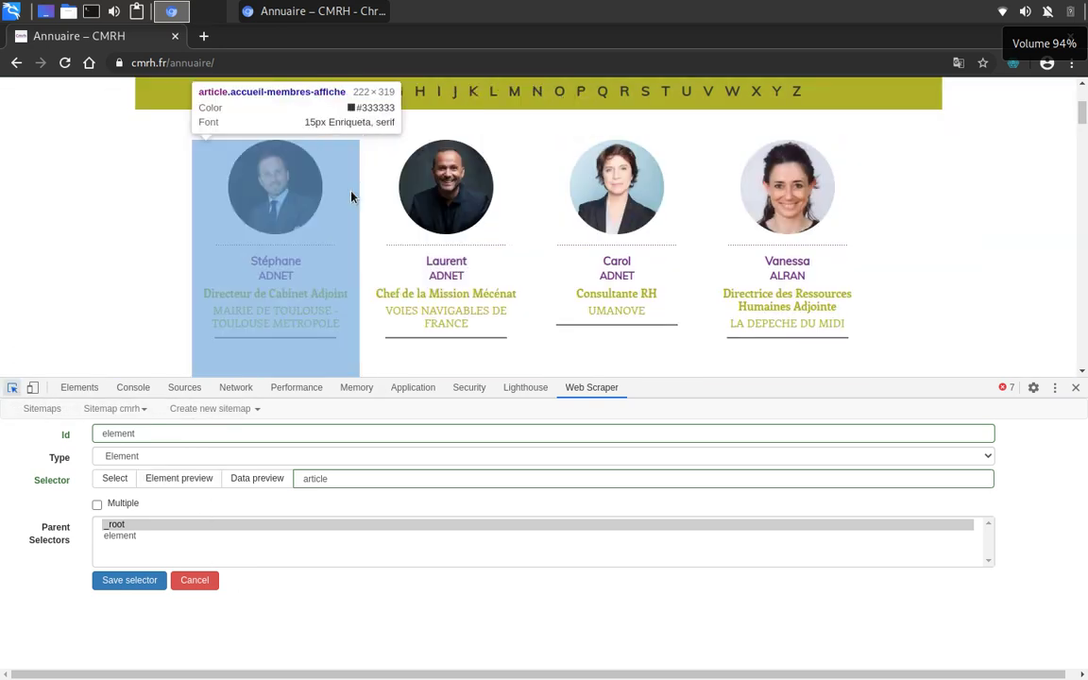
pyautogui.click(351, 196)
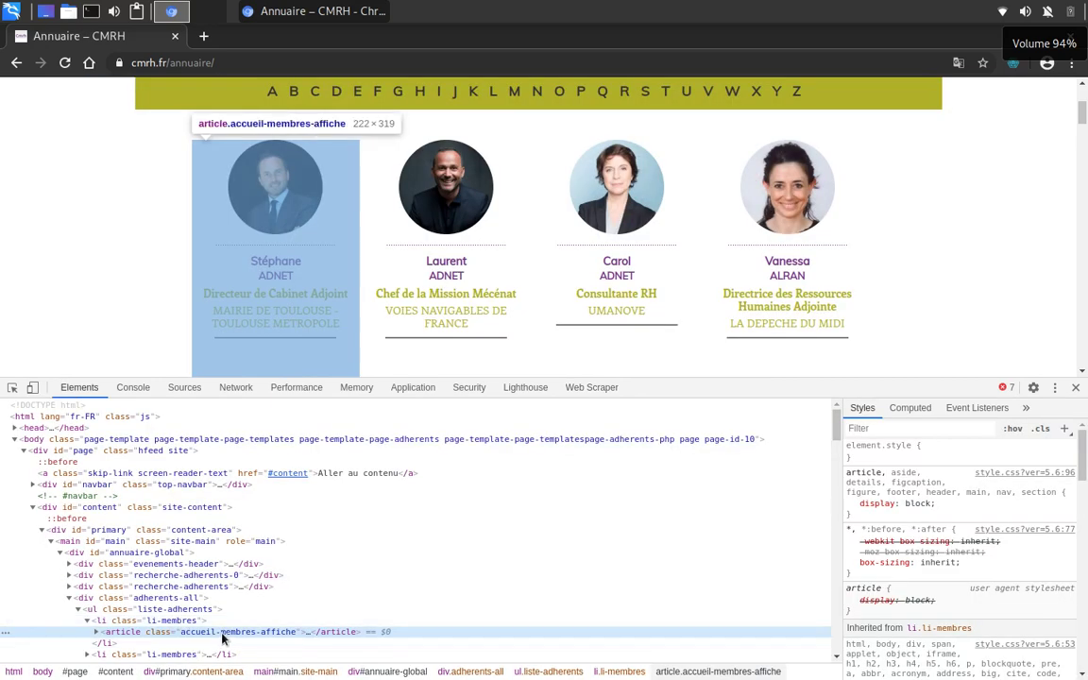
pyautogui.doubleClick(285, 633)
pyautogui.rightClick(285, 633)
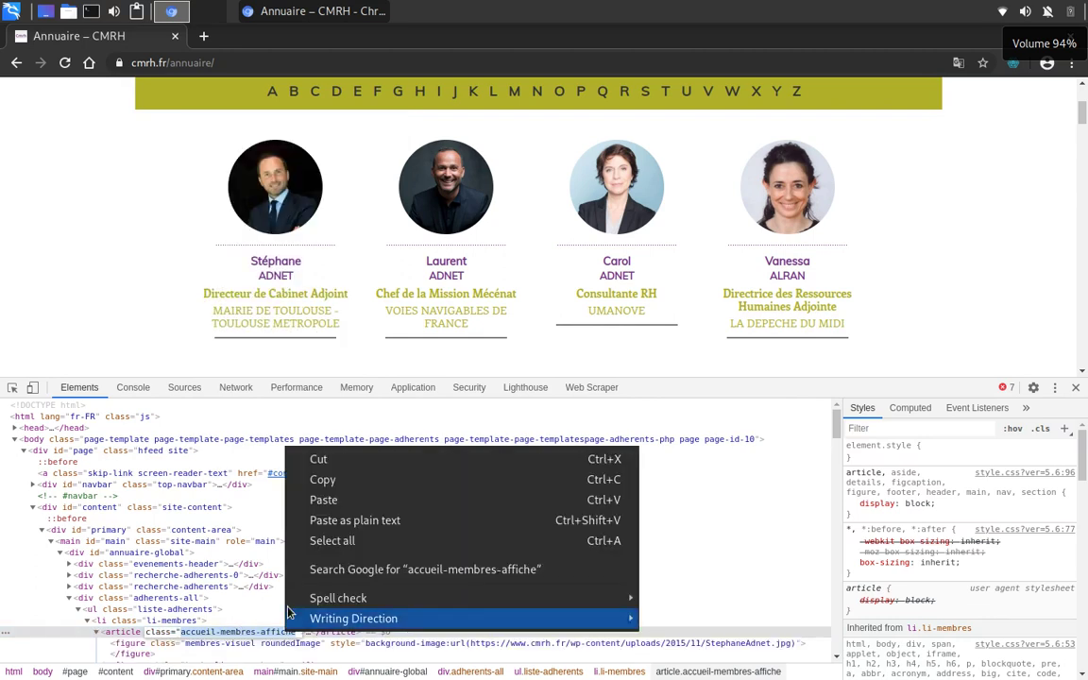
pyautogui.click(339, 480)
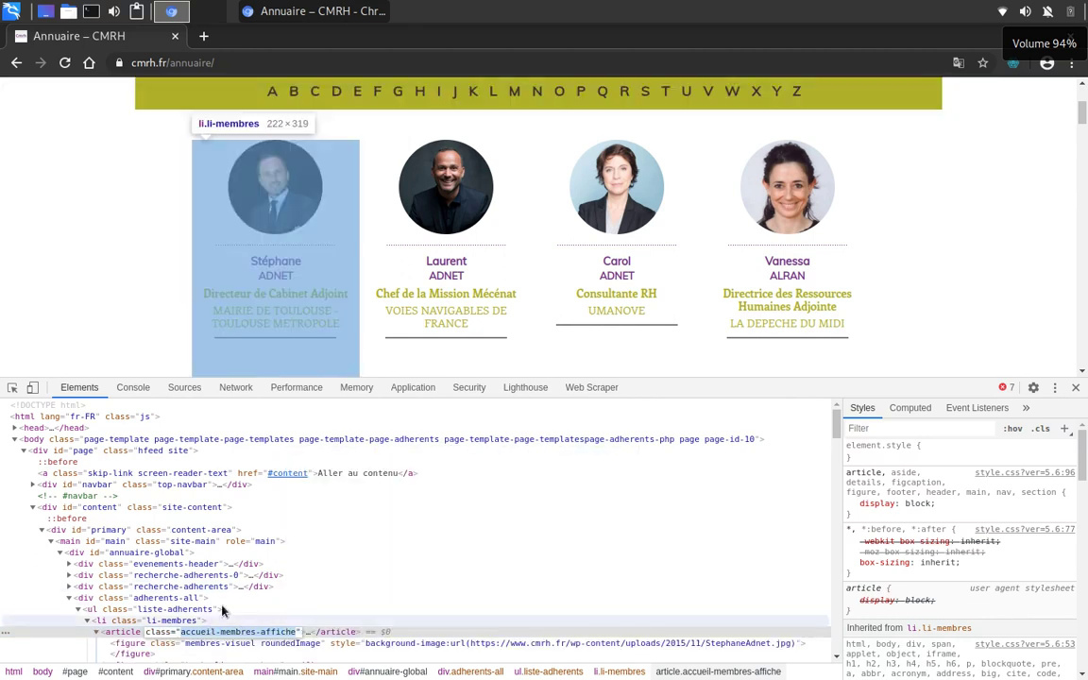
# - Replace the element selector in Web Scraper with the copied class, written as .accueil-membres-affiche
pyautogui.click(591, 387)
pyautogui.click(371, 480)
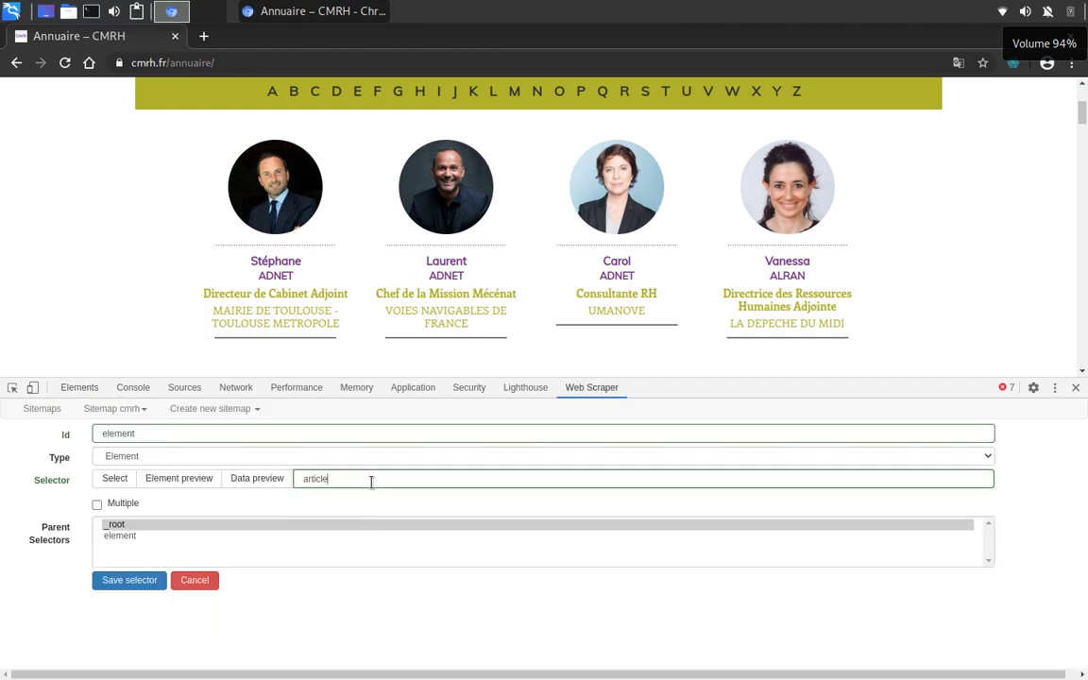
pyautogui.hotkey('ctrl', 'a')
pyautogui.hotkey('ctrl', 'v')
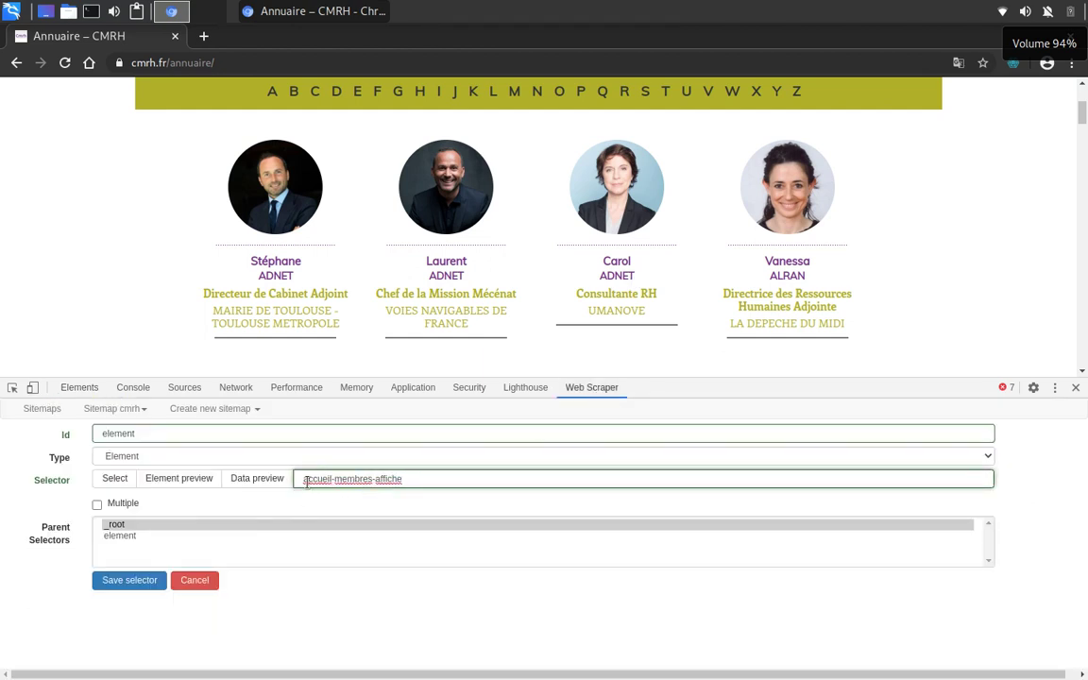
pyautogui.click(304, 480)
pyautogui.write('.')
pyautogui.click(406, 479)
# - Preview the elements matched by .accueil-membres-affiche down the page, and check the selector's data preview
pyautogui.click(166, 480)
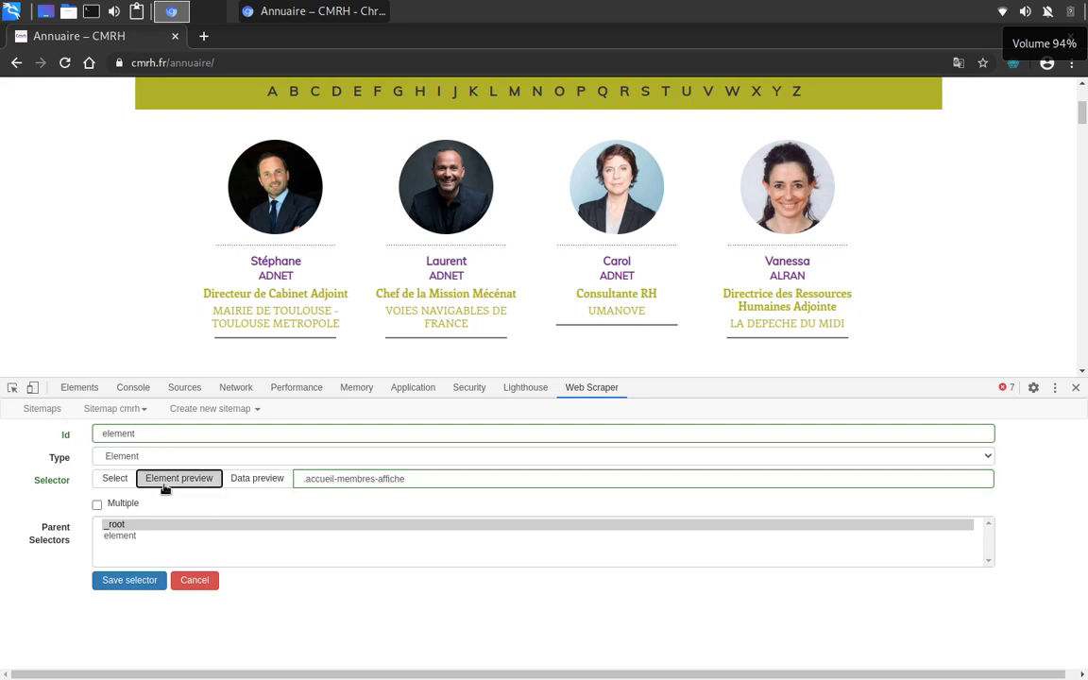
pyautogui.click(472, 480)
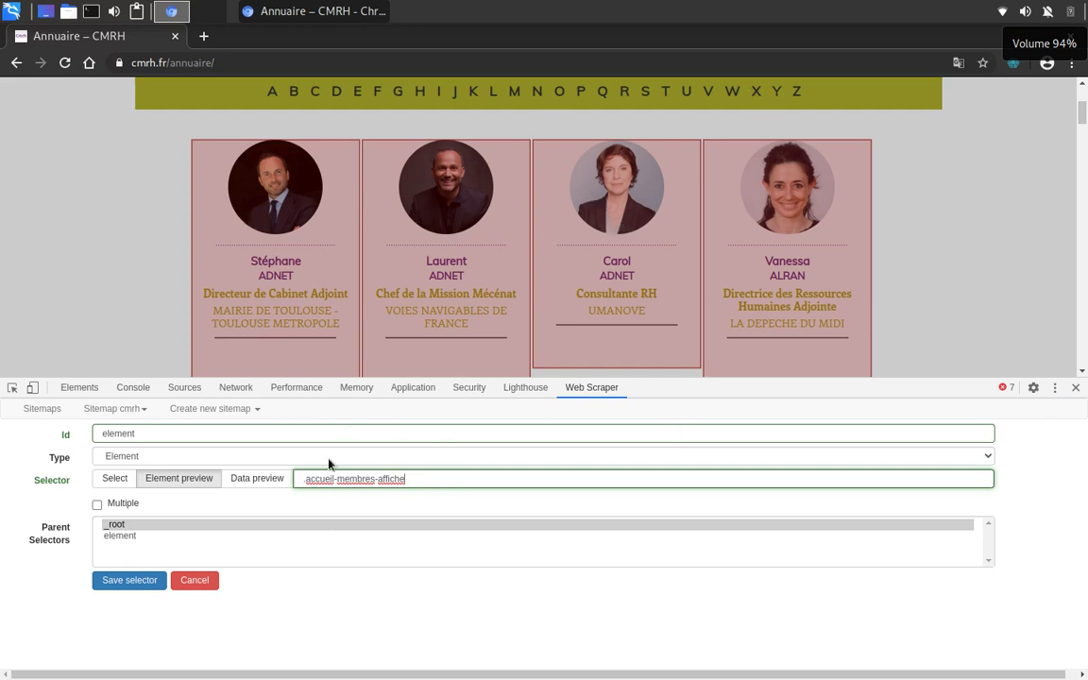
pyautogui.scroll(-6, 721, 96)
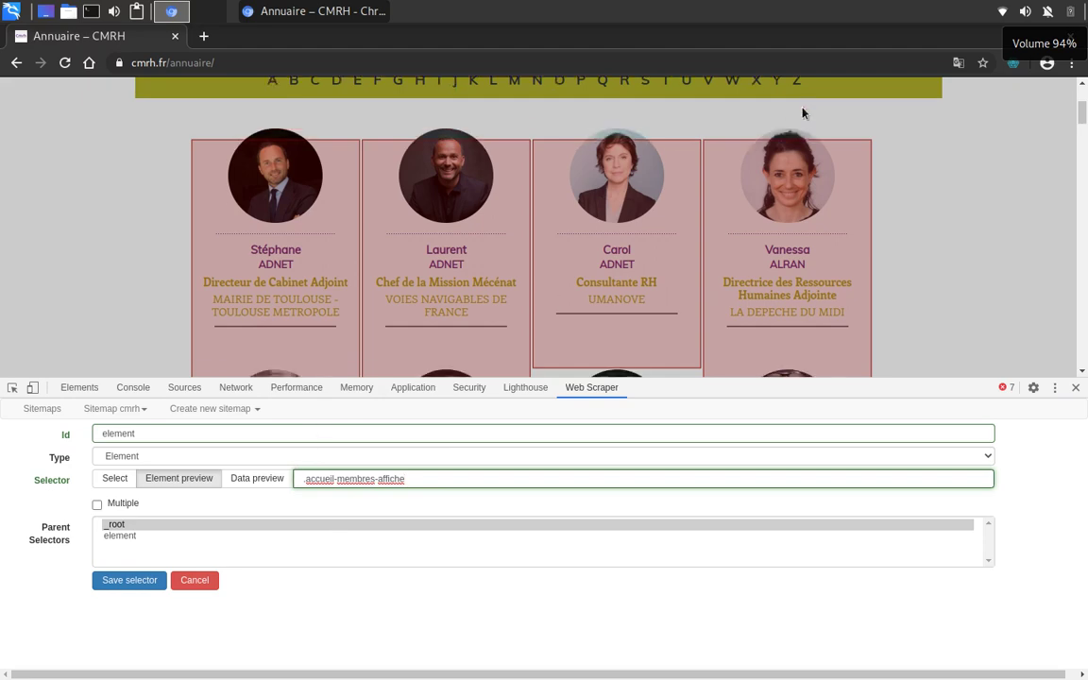
pyautogui.scroll(7, 751, 153)
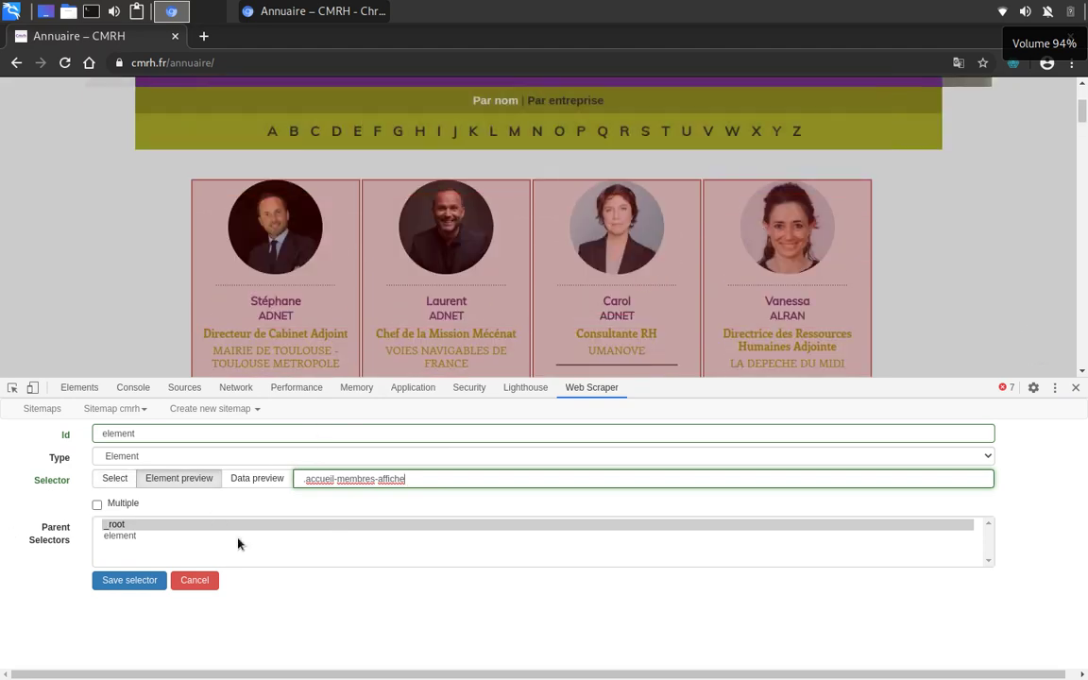
pyautogui.click(203, 480)
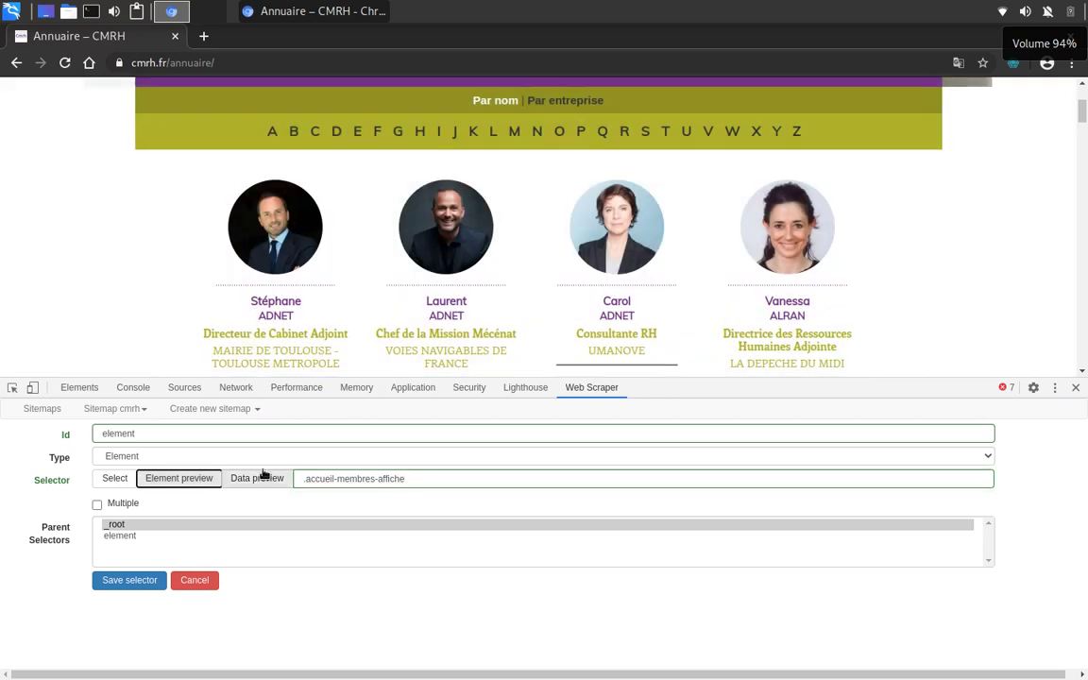
pyautogui.click(267, 478)
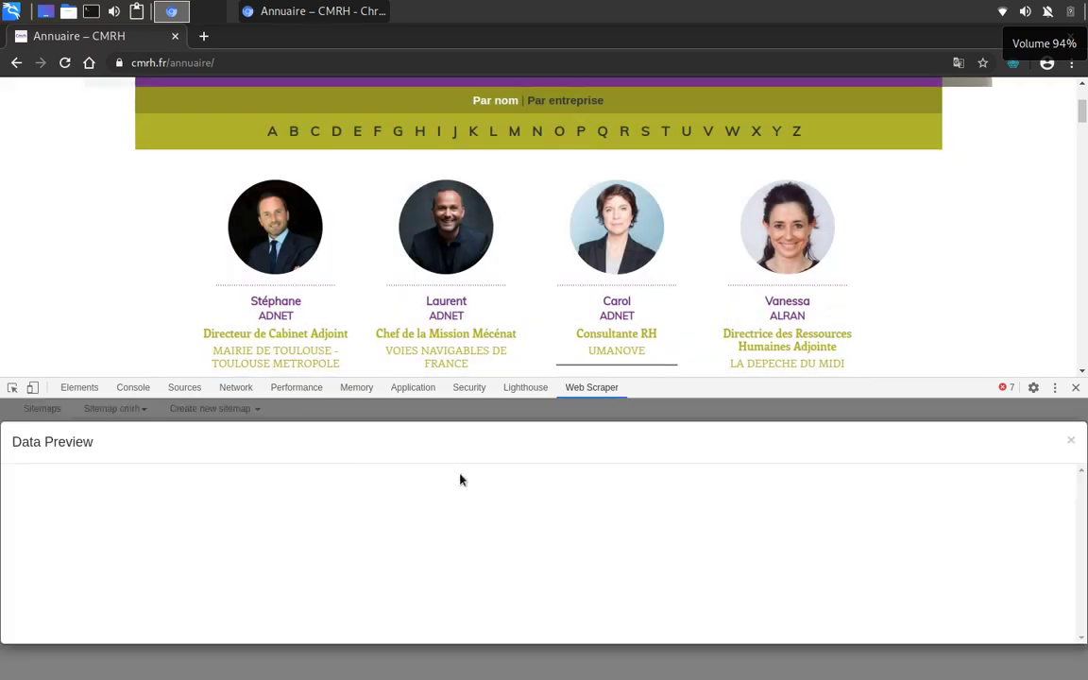
pyautogui.click(1070, 441)
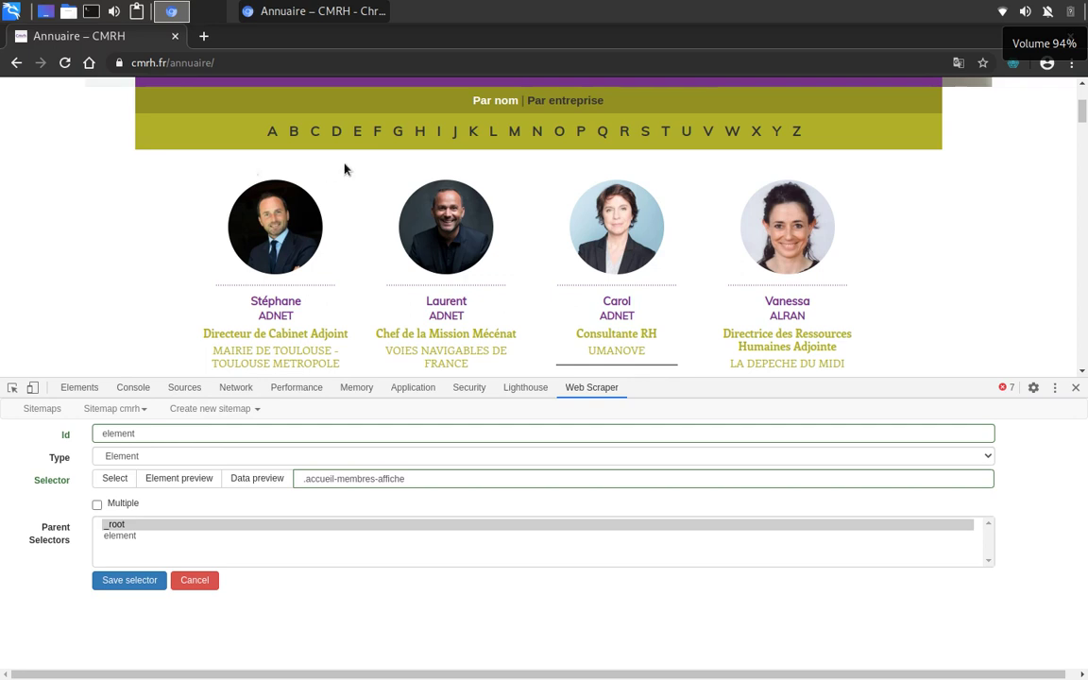
pyautogui.scroll(-1, 370, 247)
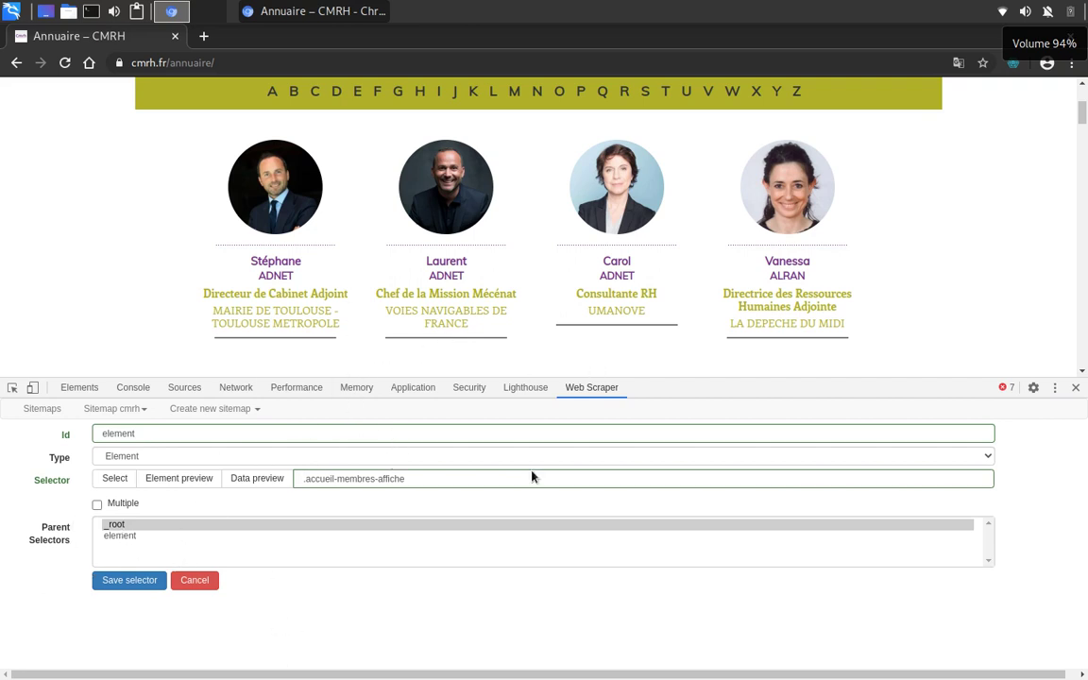
# - Save the element selector and create a child selector inside it with the Id prenom
pyautogui.click(130, 581)
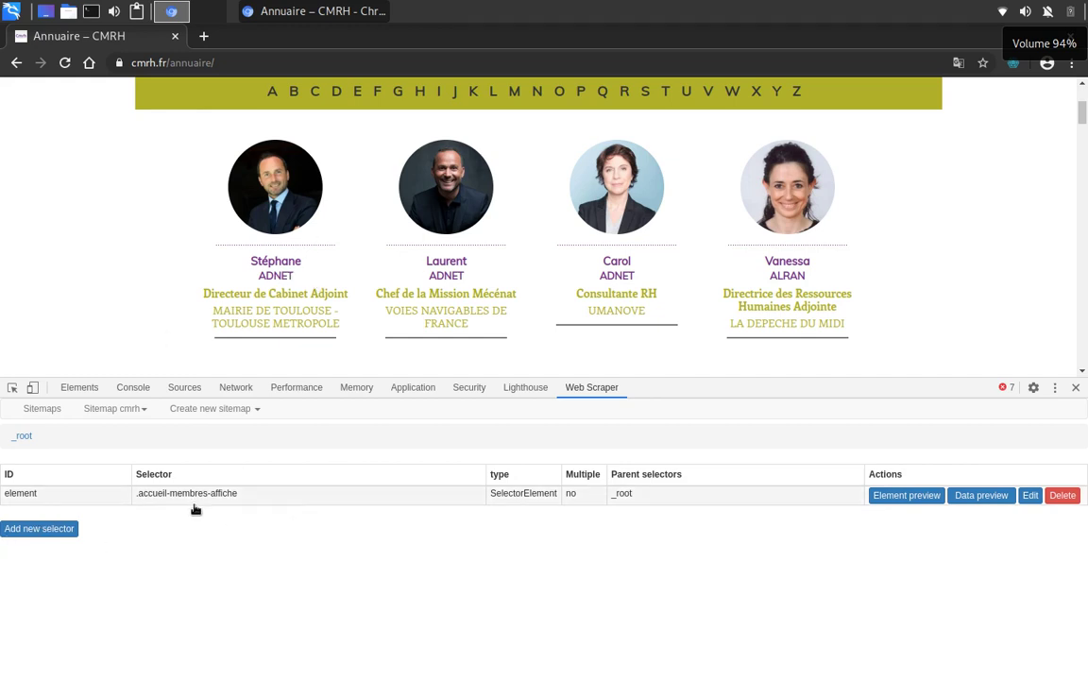
pyautogui.click(238, 492)
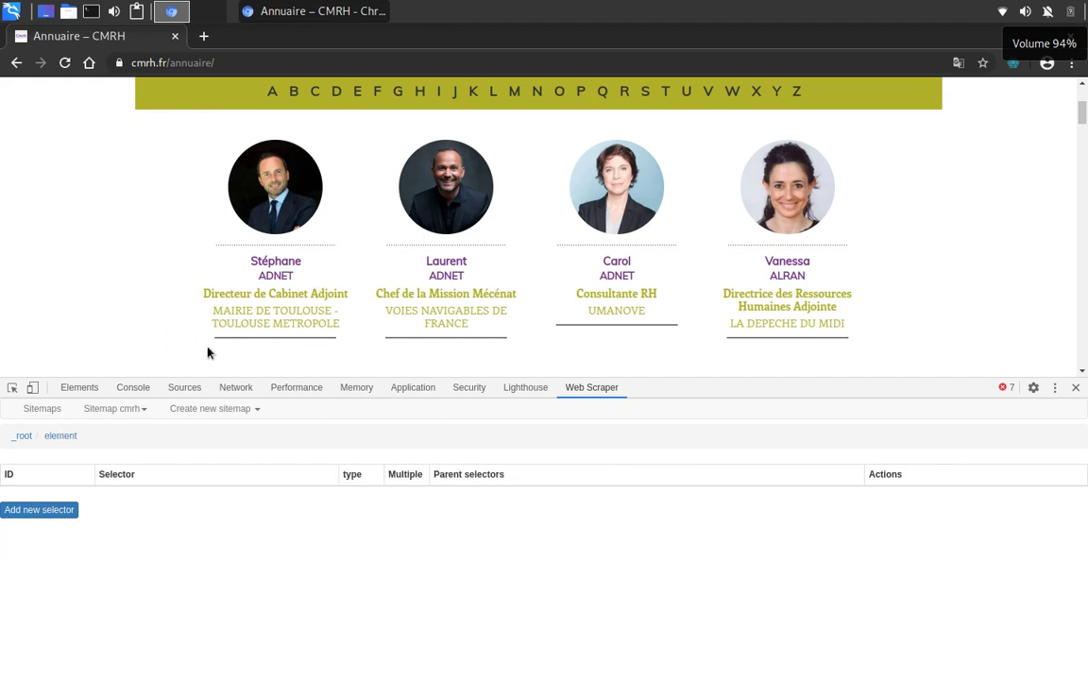
pyautogui.click(42, 510)
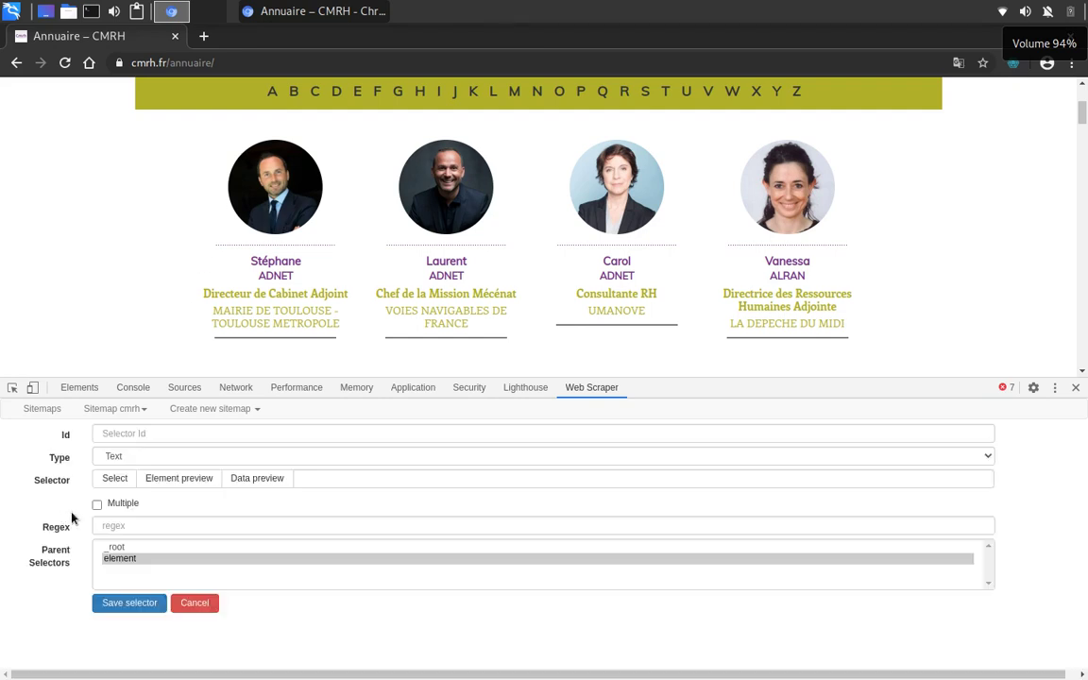
pyautogui.click(141, 433)
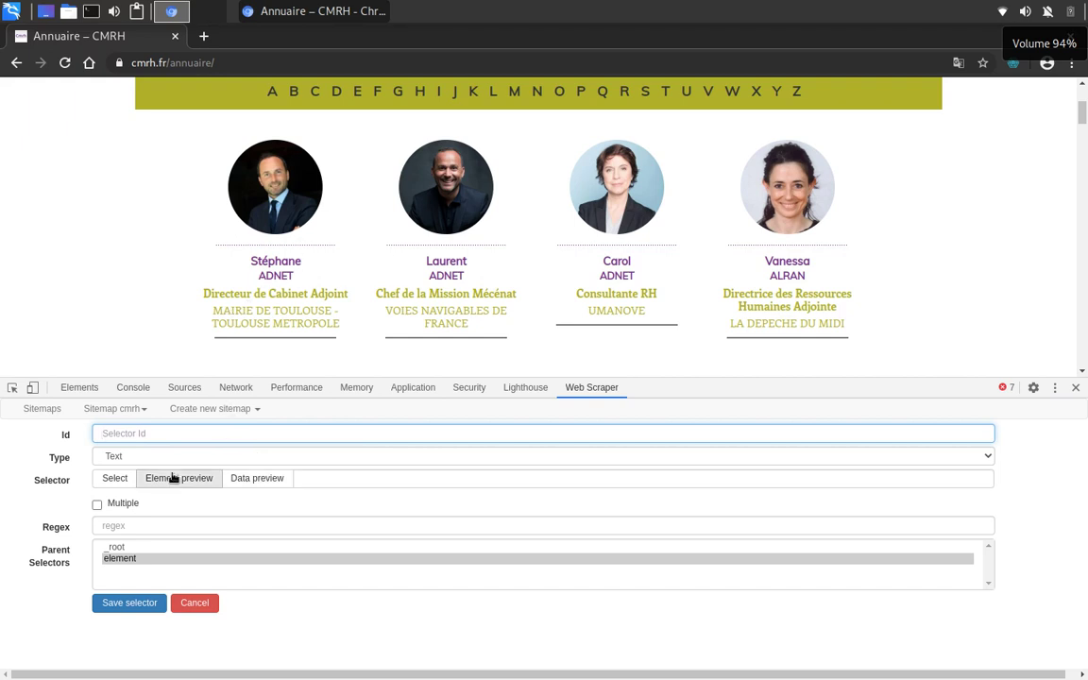
pyautogui.write('pr')
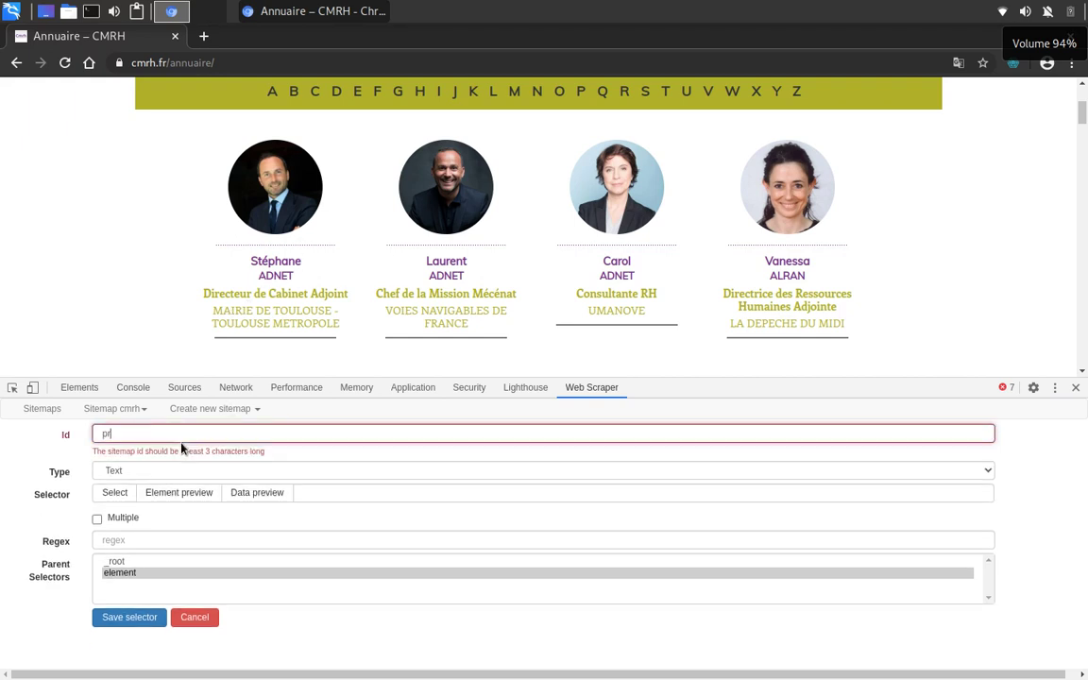
pyautogui.write('enom')
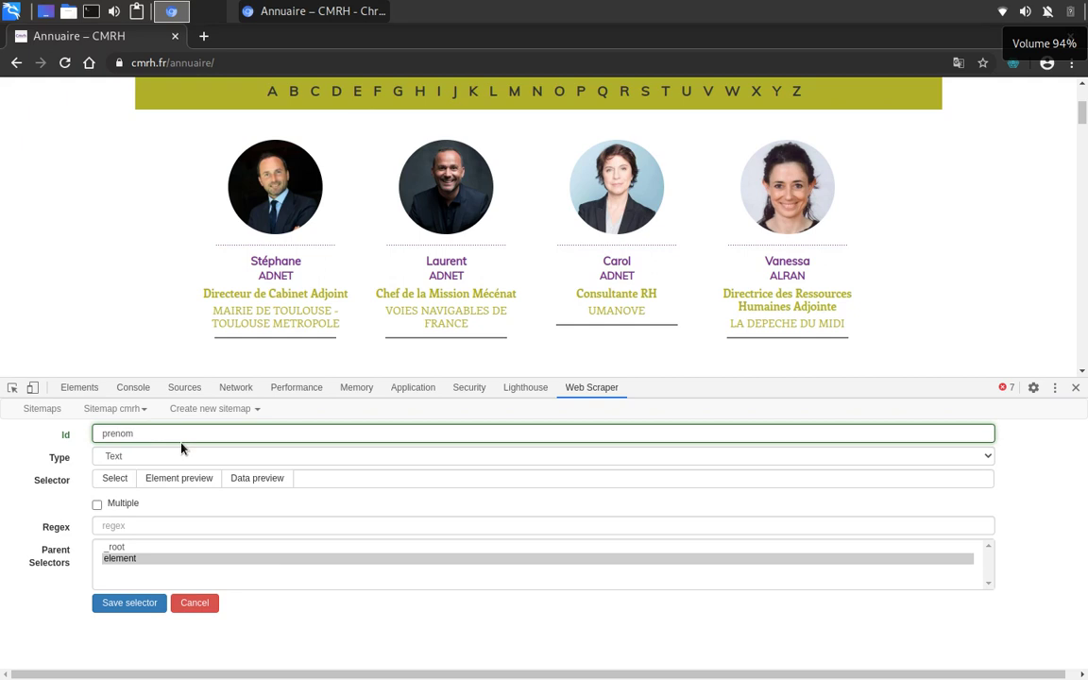
# - Review the available types for the prenom selector against the first name on the first card, and check its data preview
pyautogui.click(149, 455)
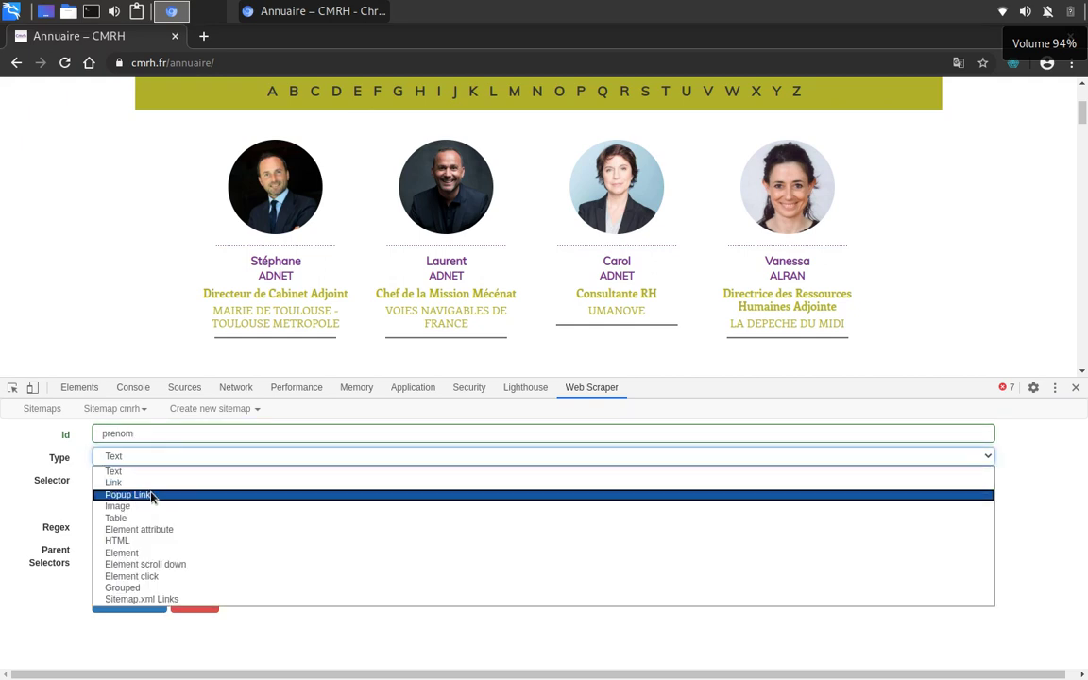
pyautogui.click(291, 260)
pyautogui.doubleClick(292, 262)
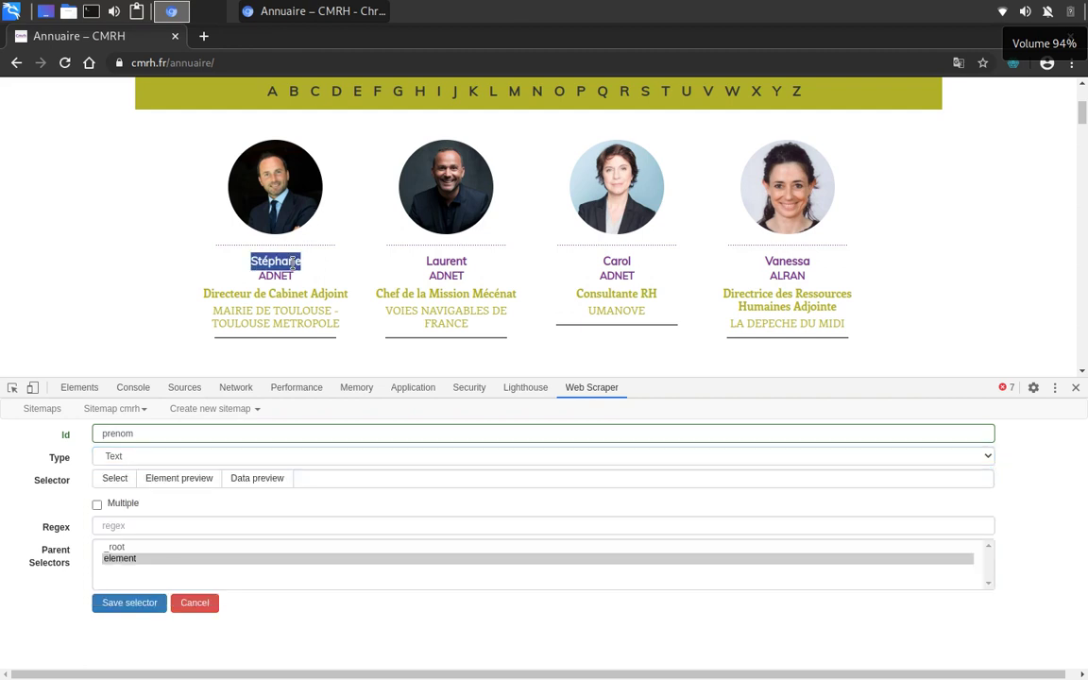
pyautogui.click(209, 456)
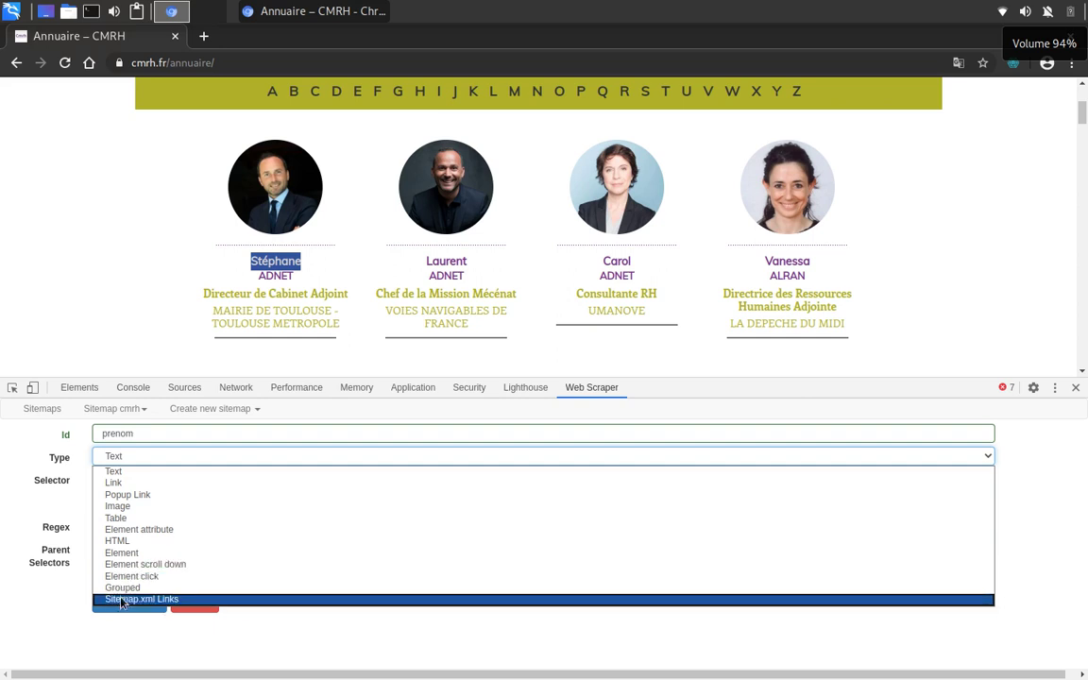
pyautogui.click(29, 599)
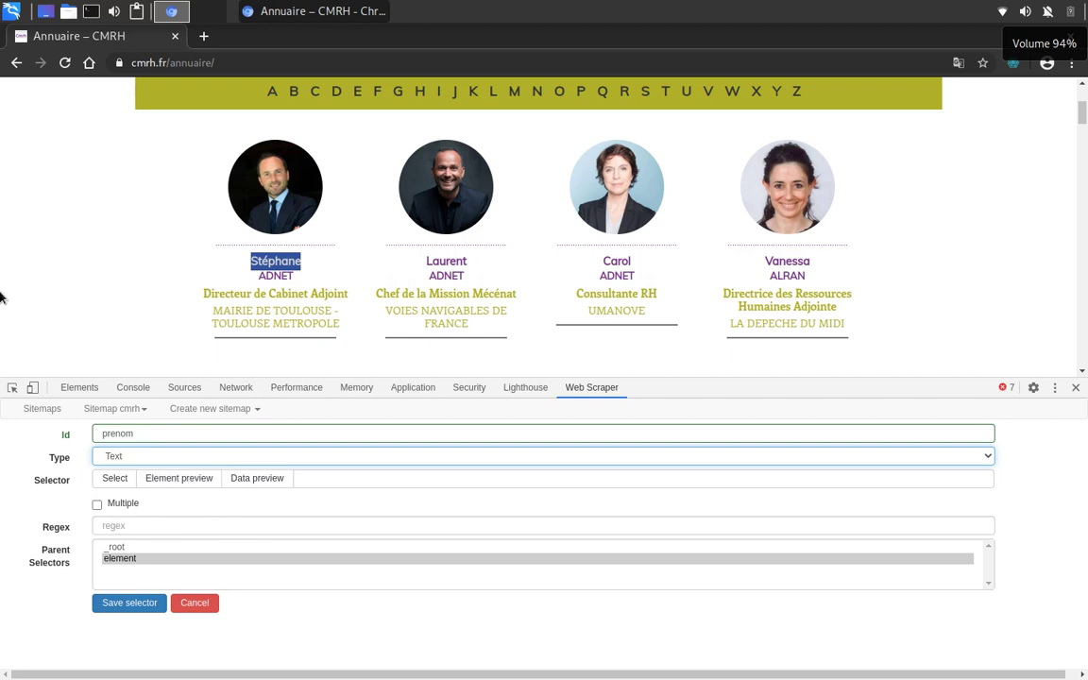
pyautogui.click(253, 479)
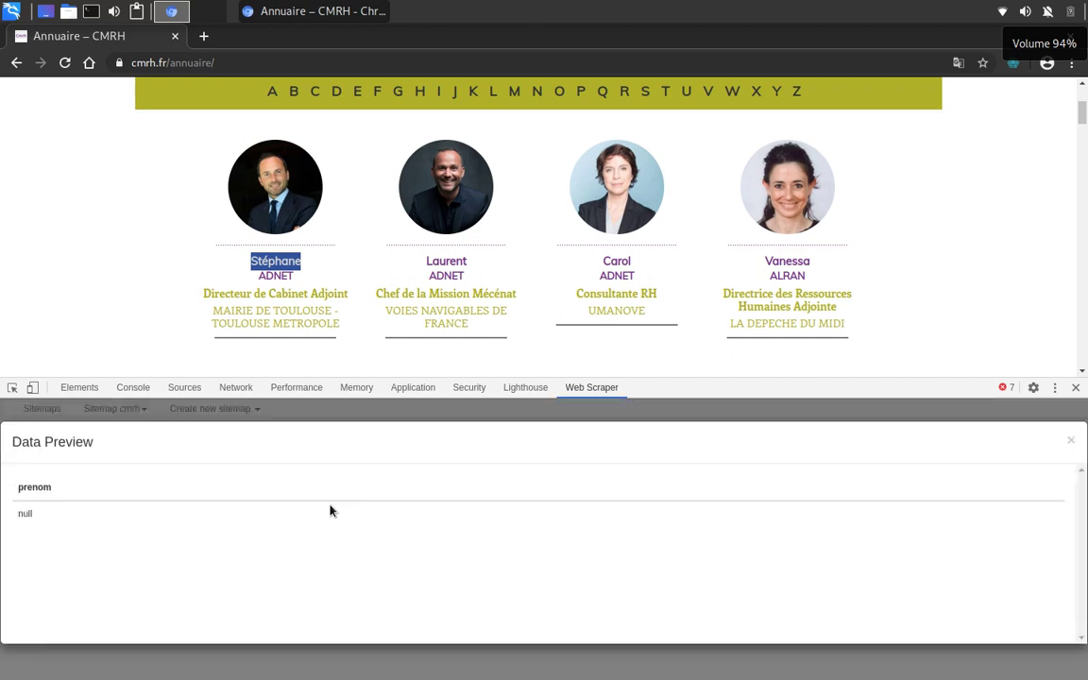
pyautogui.click(1069, 440)
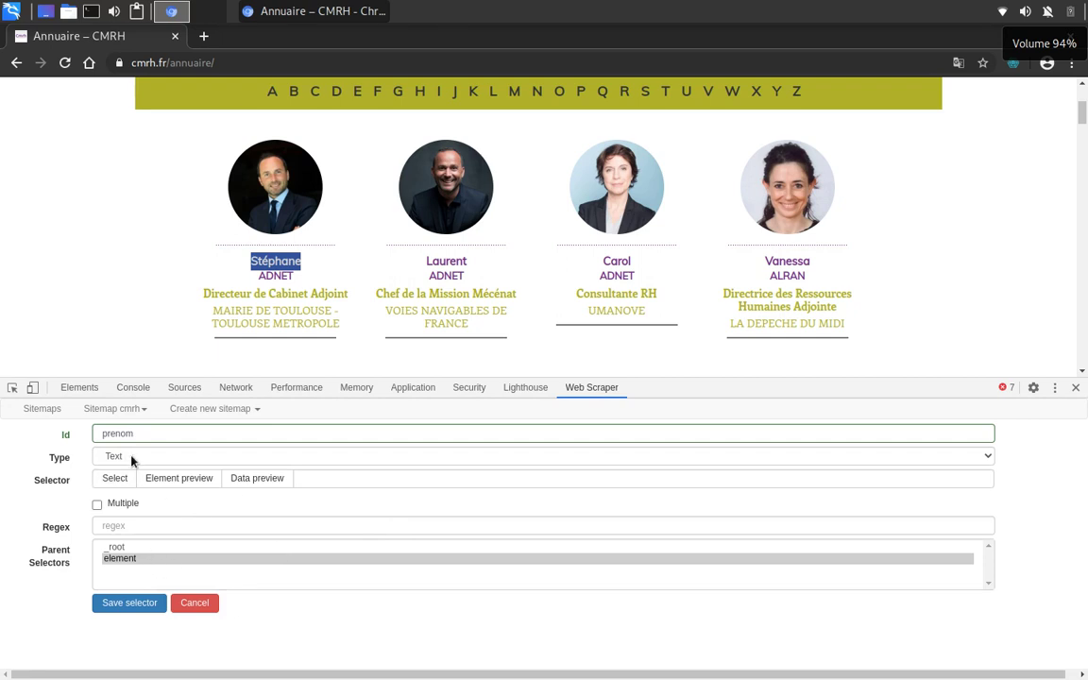
# - Pick the first name on the first member card as the prenom selector, giving div.membres-nom
pyautogui.click(111, 480)
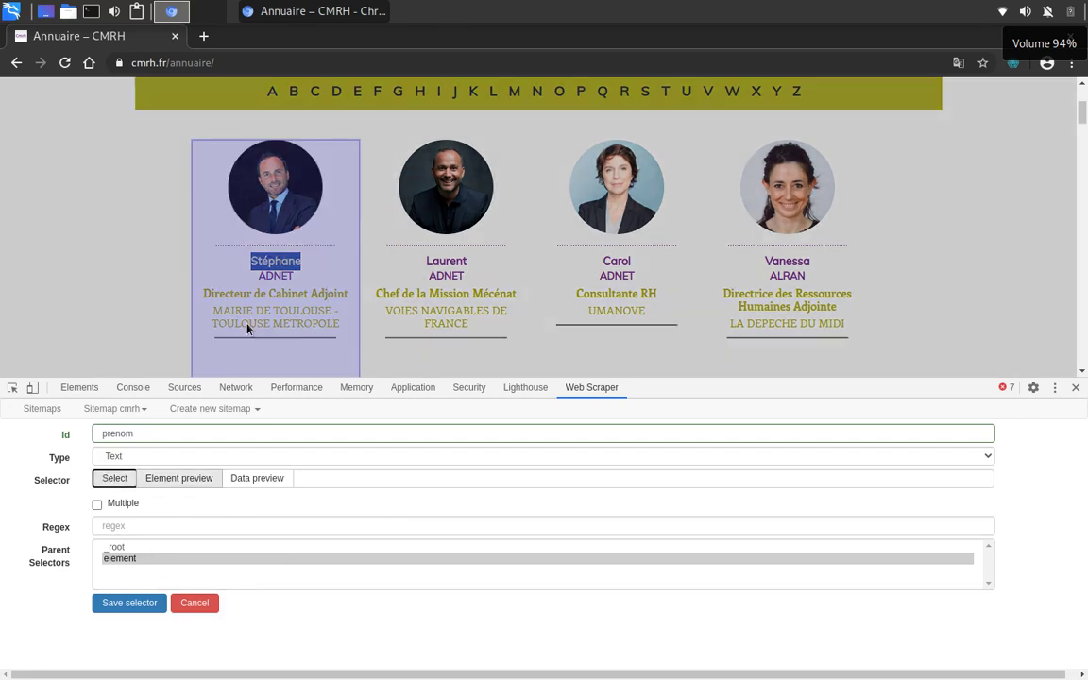
pyautogui.click(278, 260)
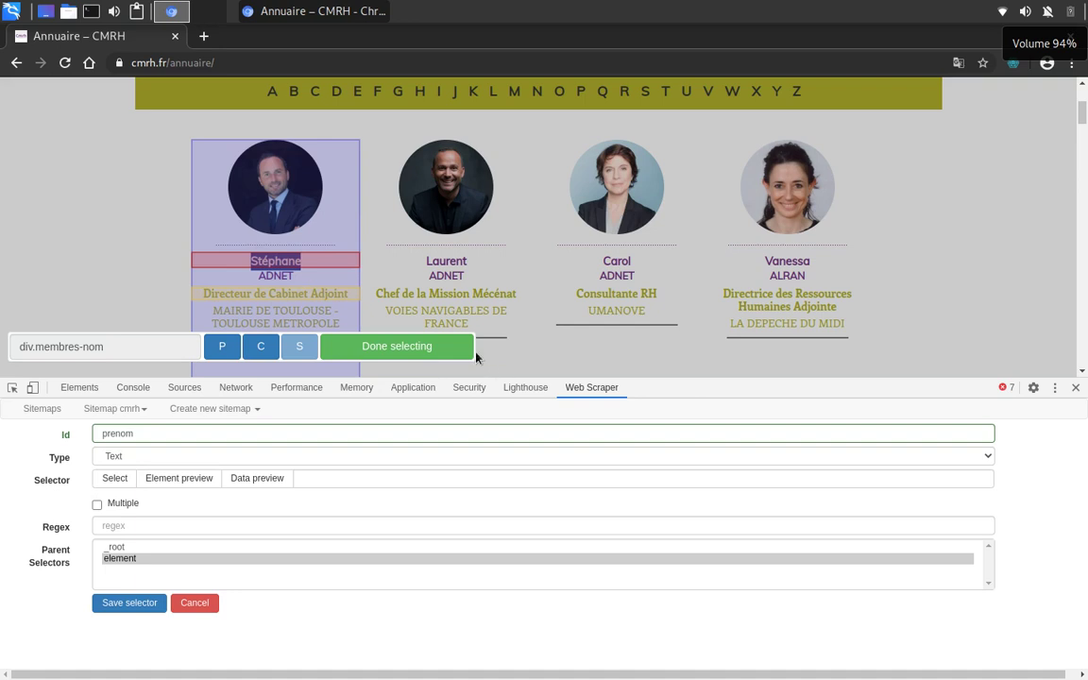
pyautogui.click(391, 347)
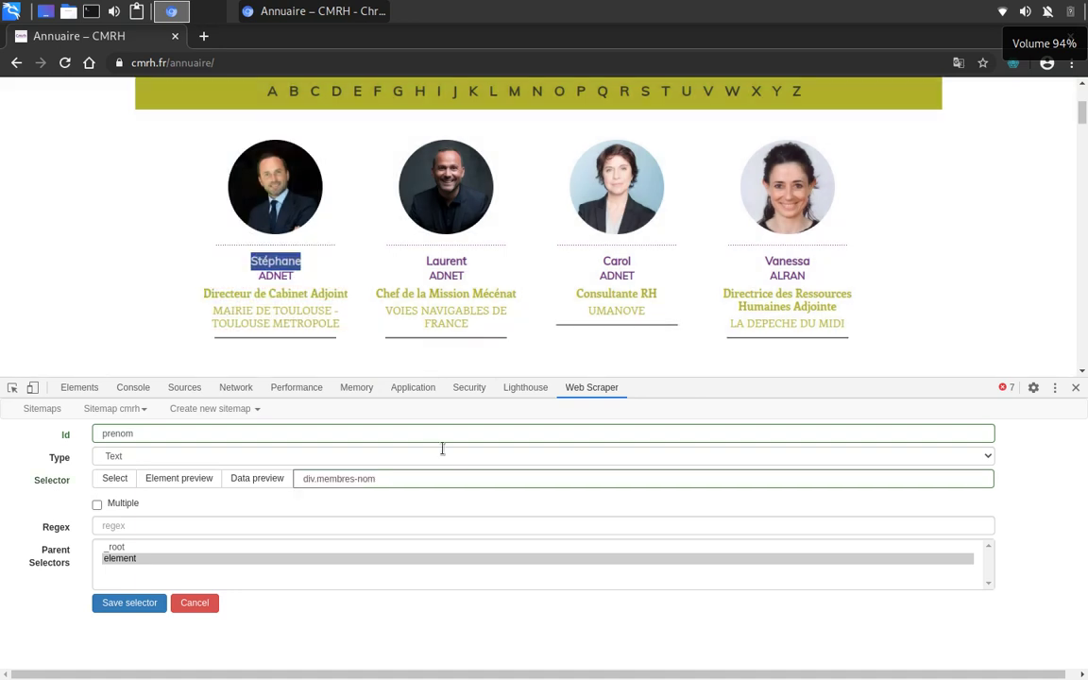
# - Examine the div tag and the membres-nom class in the prenom selector's expression
pyautogui.click(376, 479)
pyautogui.click(170, 270)
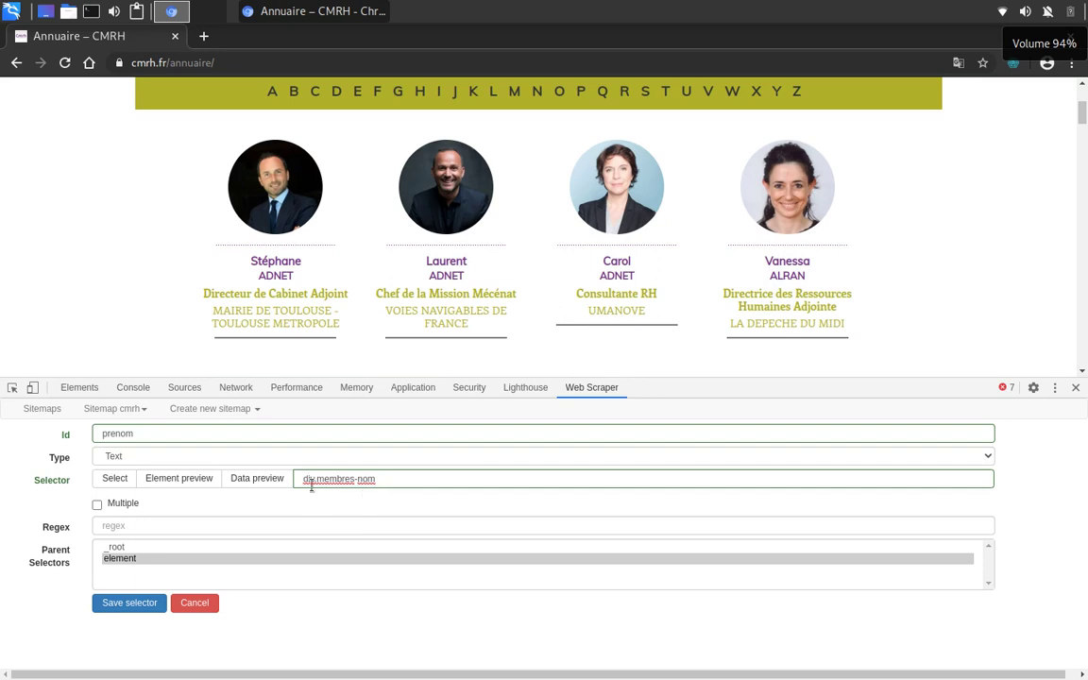
pyautogui.doubleClick(305, 478)
pyautogui.click(356, 478)
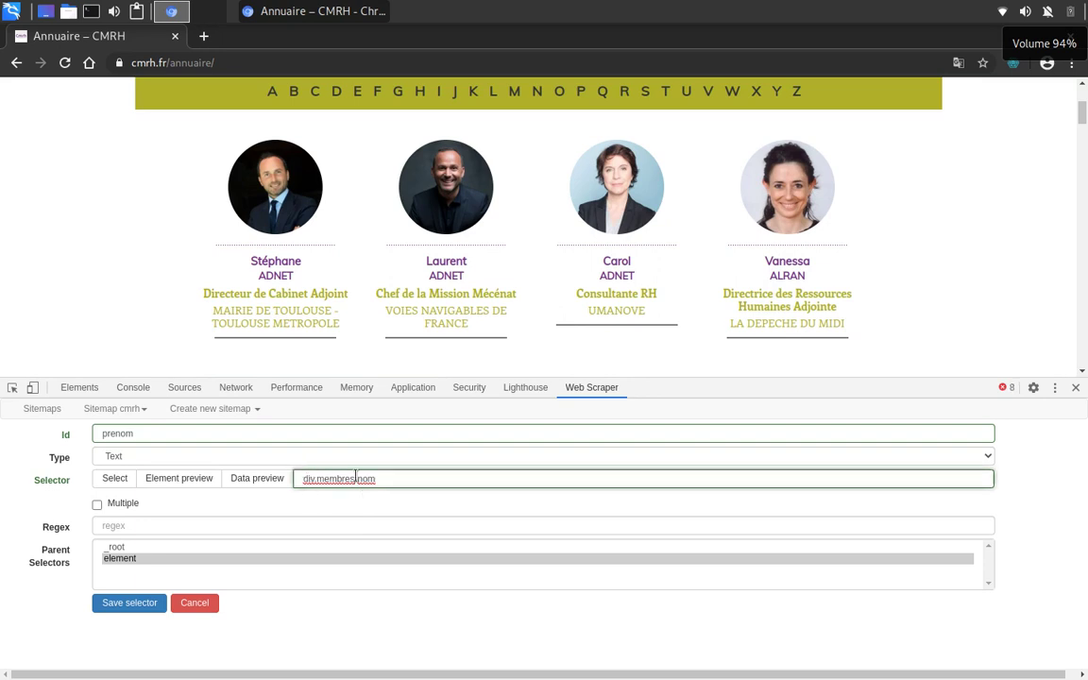
pyautogui.moveTo(315, 481); pyautogui.dragTo(403, 484)
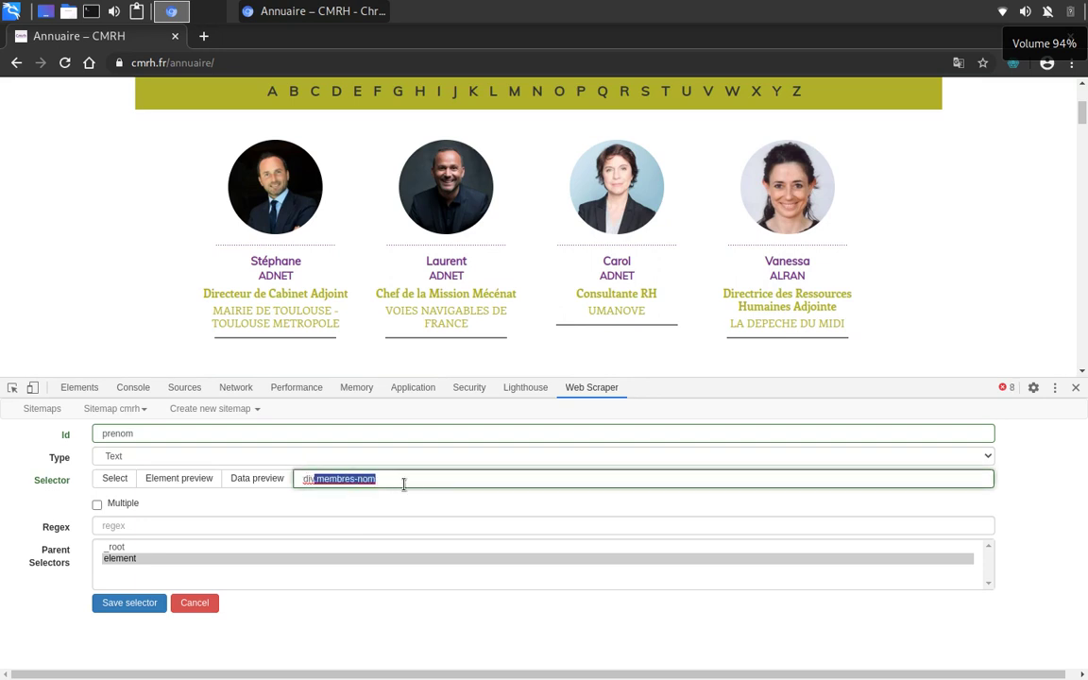
pyautogui.click(399, 481)
pyautogui.keyDown('shift'); pyautogui.click(315, 478); pyautogui.keyUp('shift')
pyautogui.click(385, 484)
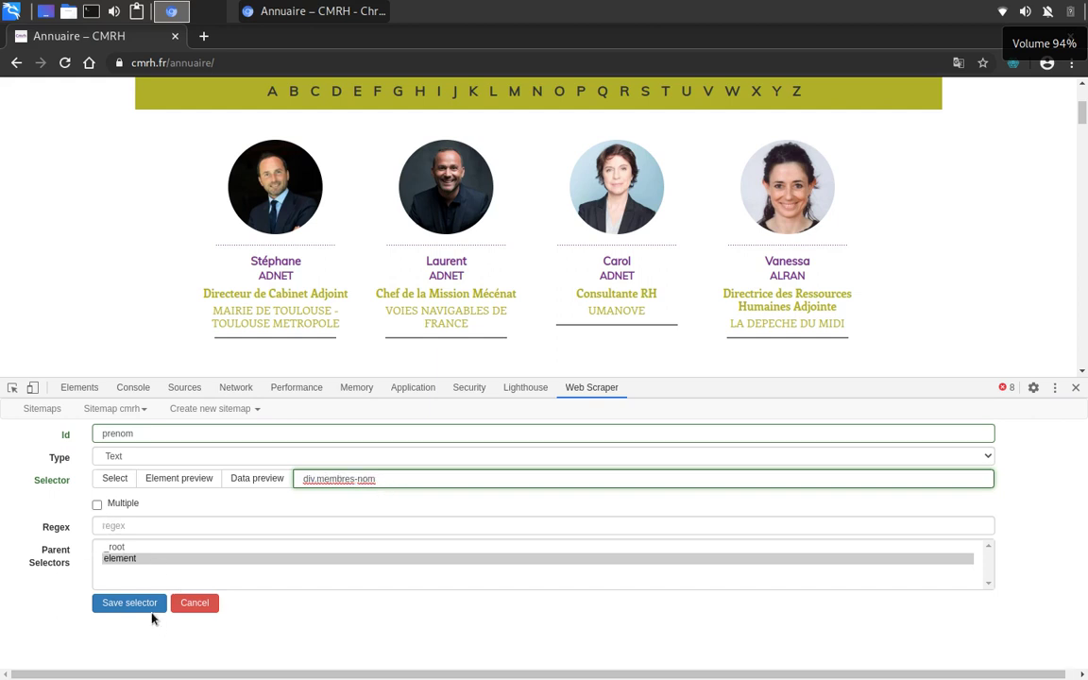
# - Check the data preview of the prenom selector and save the selector
pyautogui.click(251, 478)
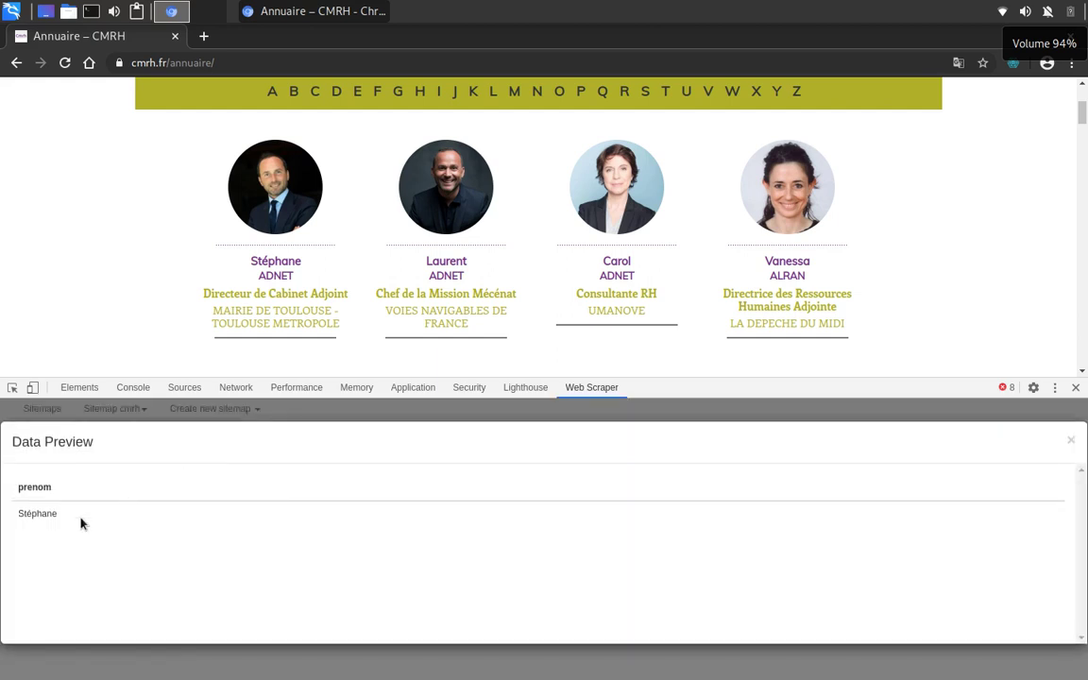
pyautogui.doubleClick(55, 517)
pyautogui.click(1071, 441)
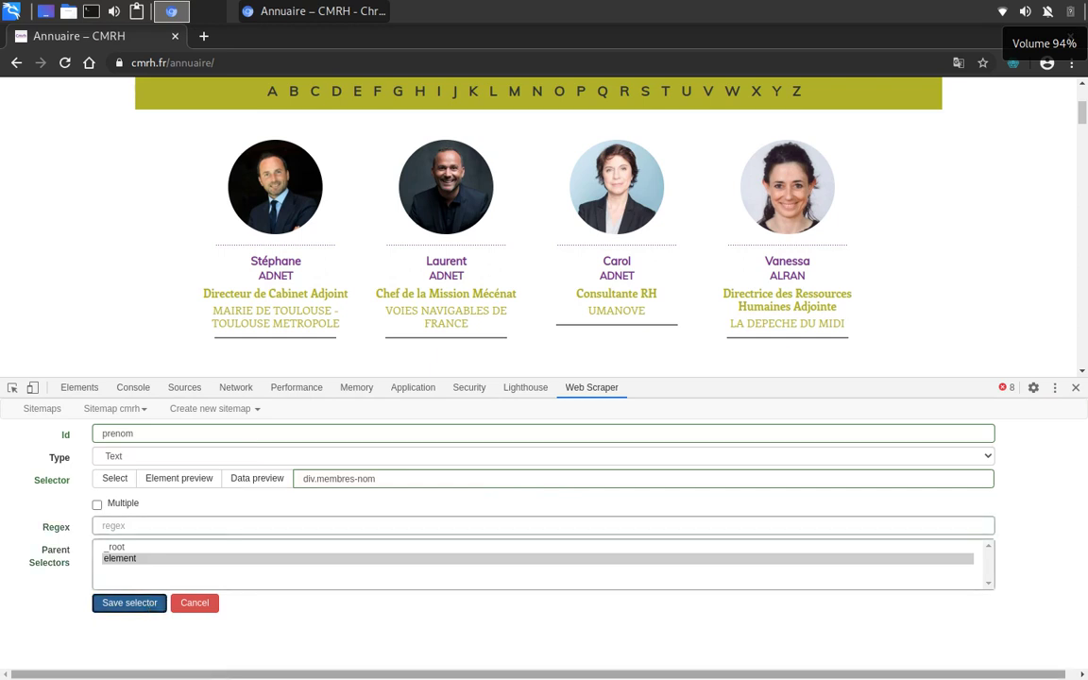
pyautogui.click(152, 605)
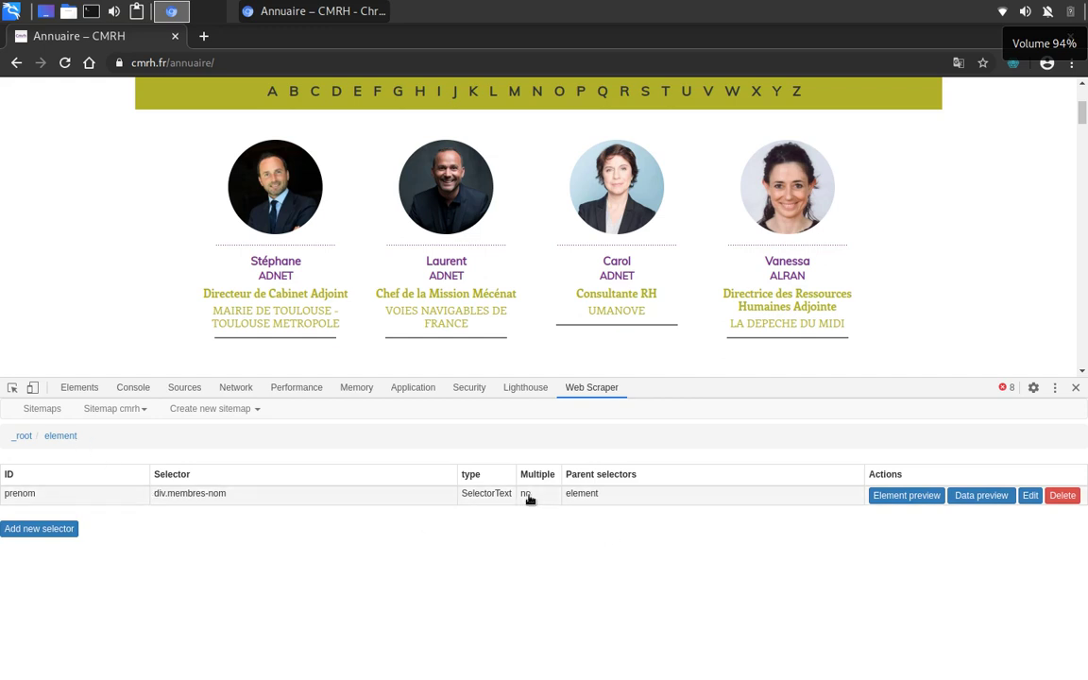
# - Preview the cards matched by the root's element selector, enable Multiple for it and save it
pyautogui.click(24, 437)
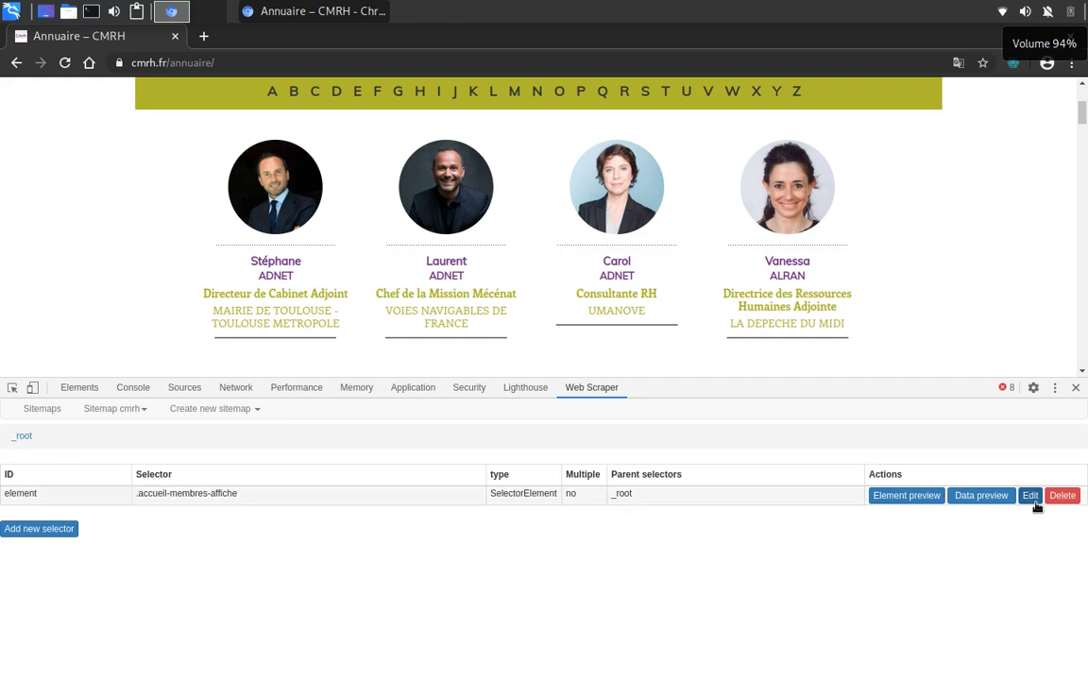
pyautogui.click(1030, 495)
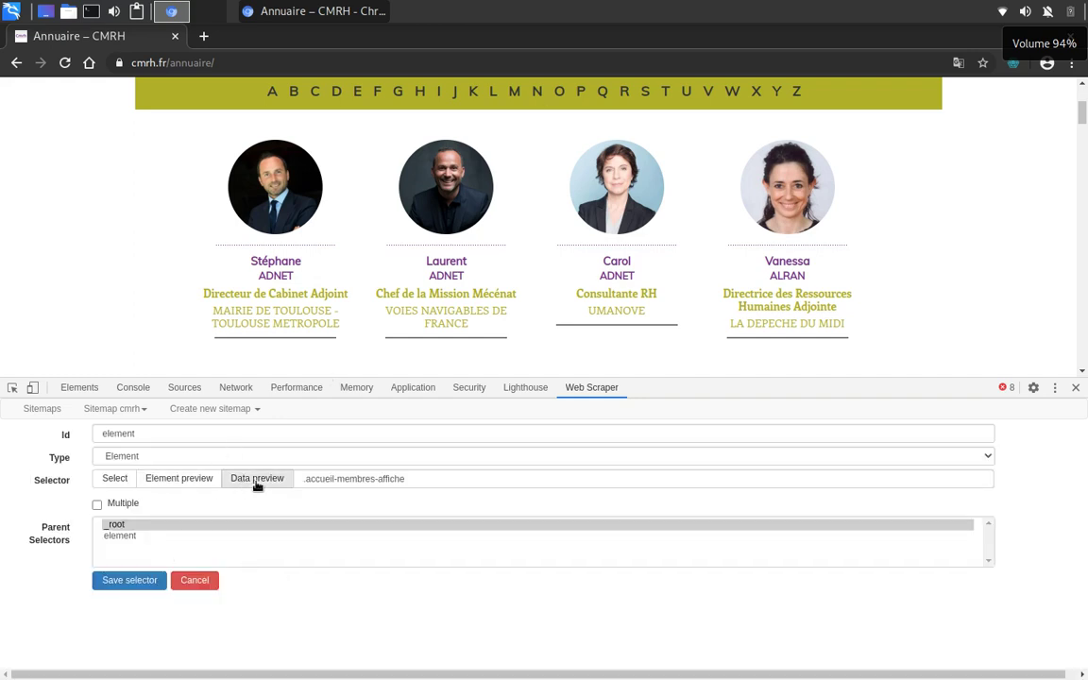
pyautogui.click(194, 580)
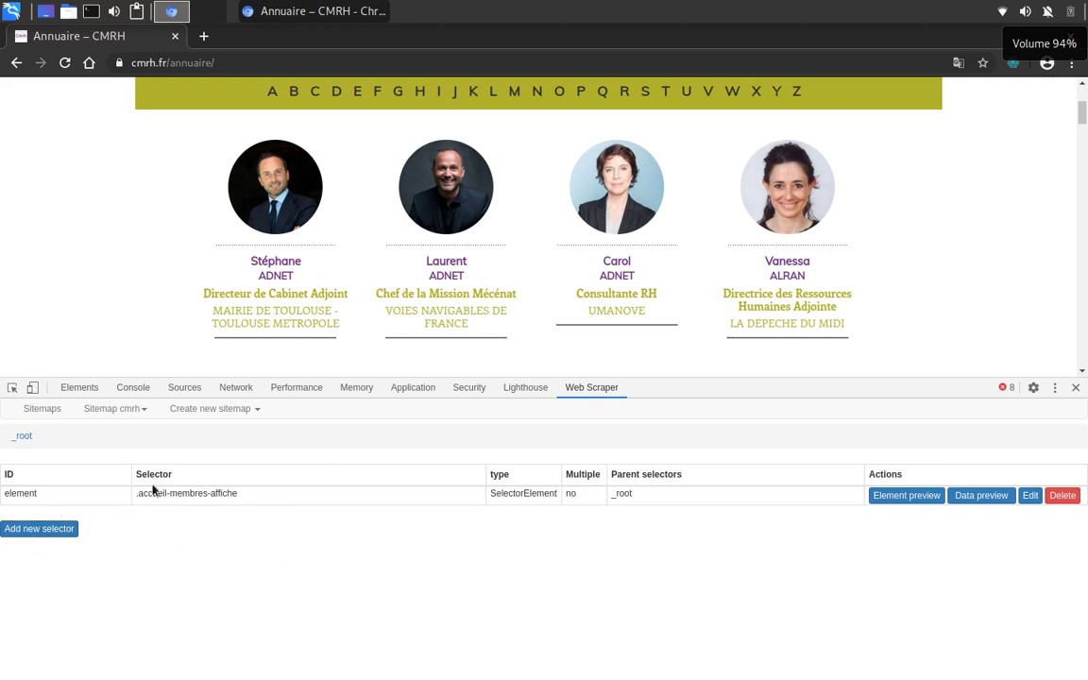
pyautogui.click(1030, 496)
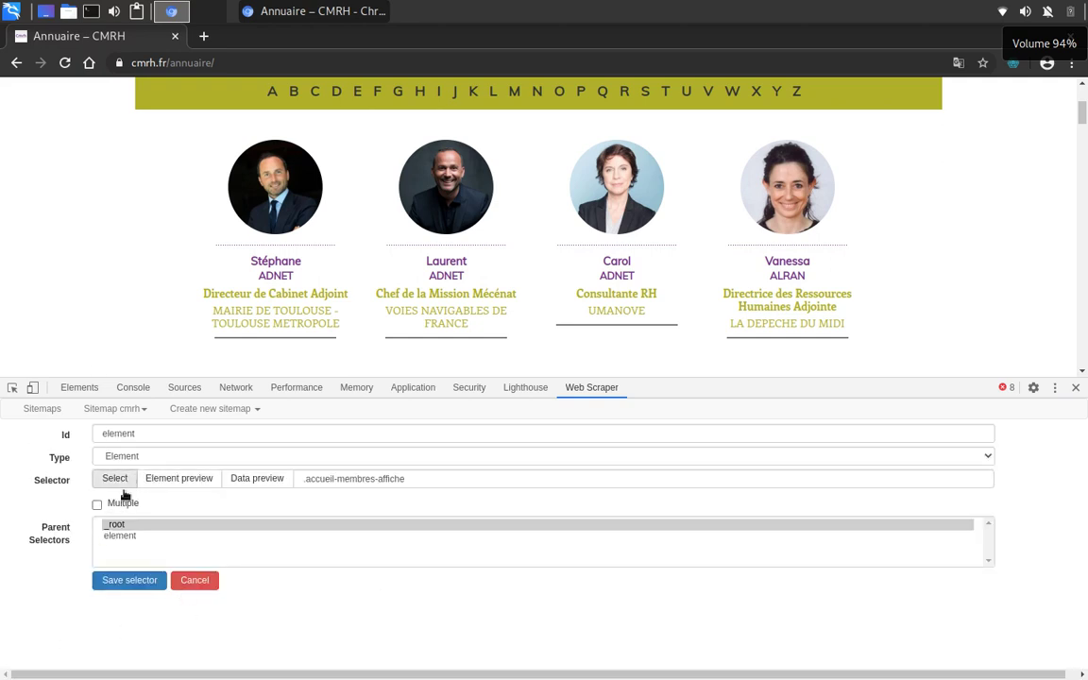
pyautogui.click(176, 480)
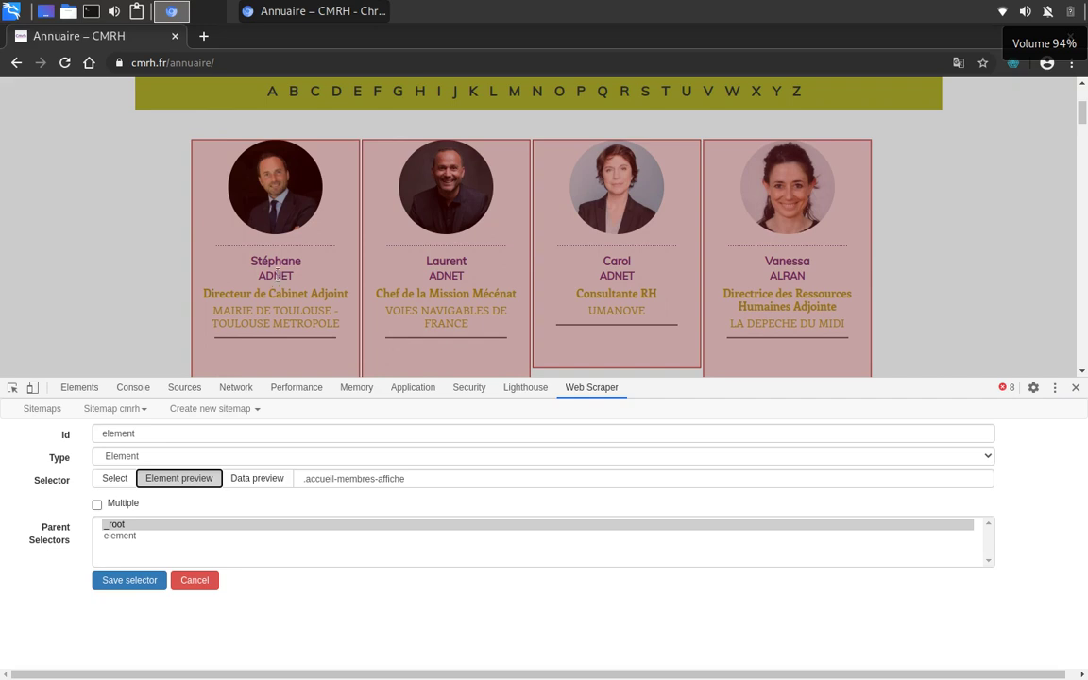
pyautogui.click(301, 478)
pyautogui.moveTo(301, 477)
pyautogui.mouseDown()
pyautogui.moveTo(432, 476)
pyautogui.moveTo(302, 478)
pyautogui.mouseUp()
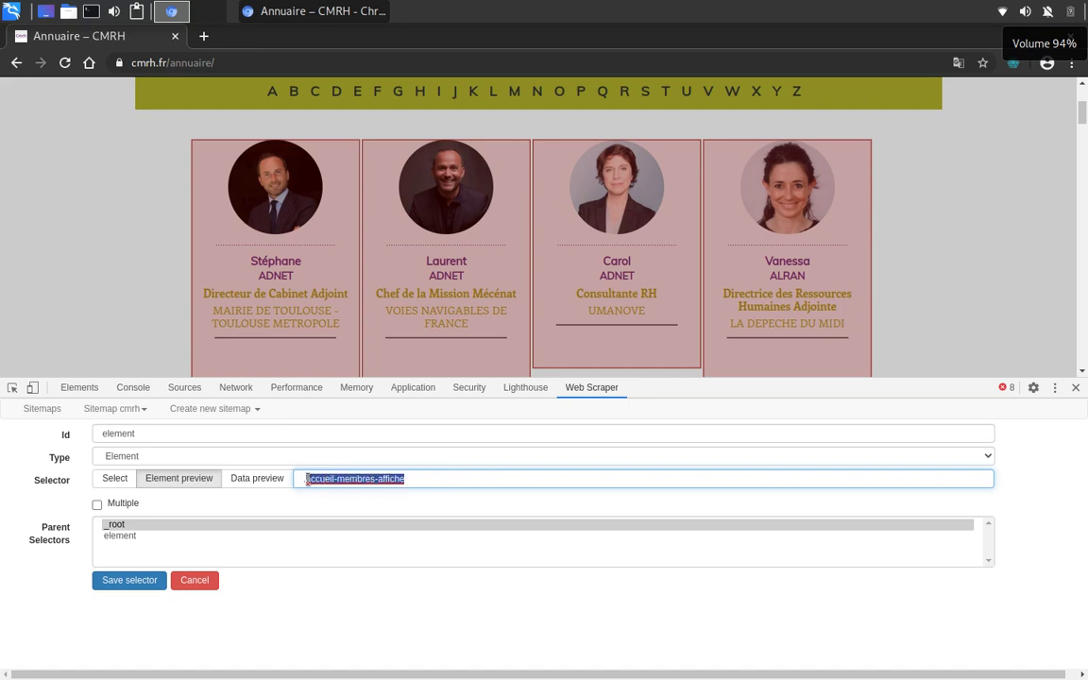
pyautogui.click(442, 479)
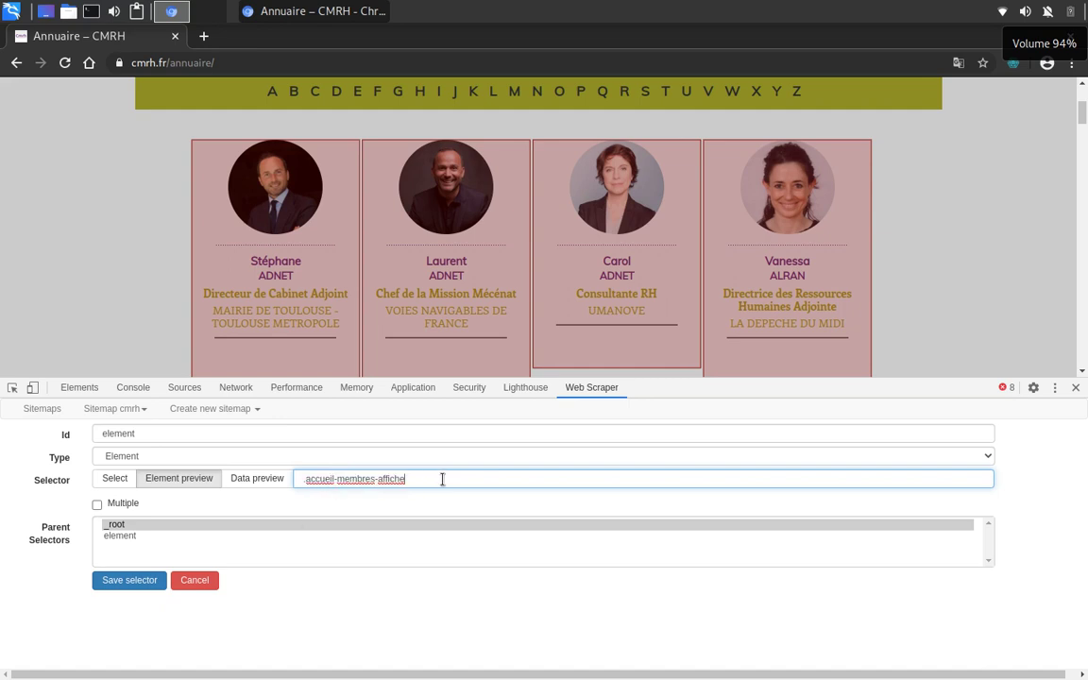
pyautogui.click(96, 505)
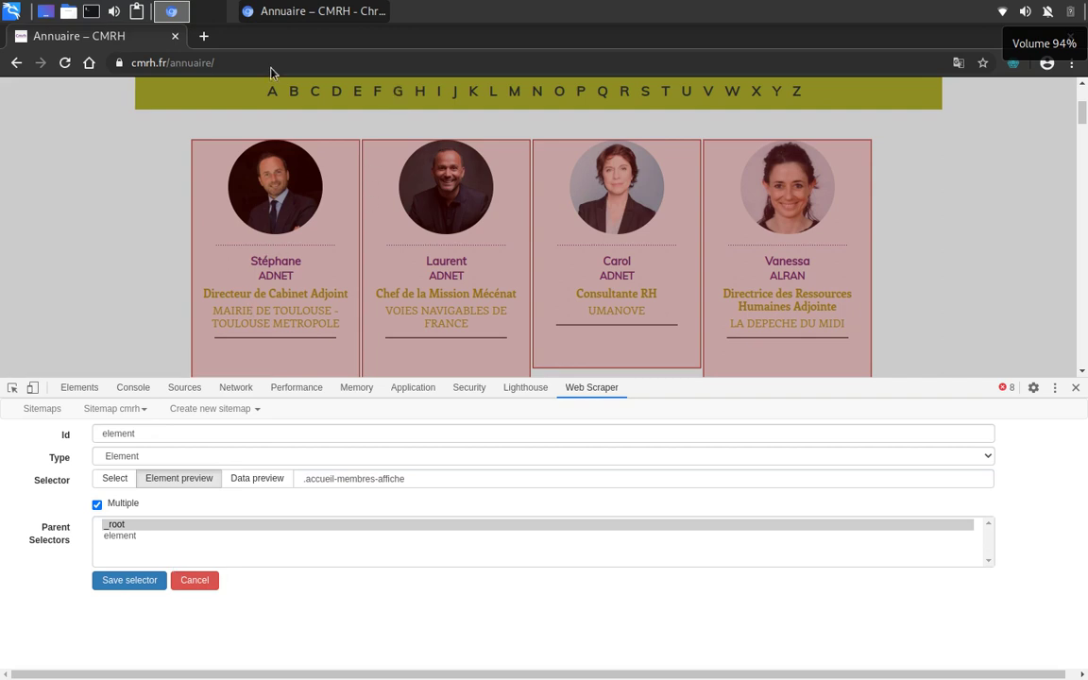
pyautogui.click(149, 585)
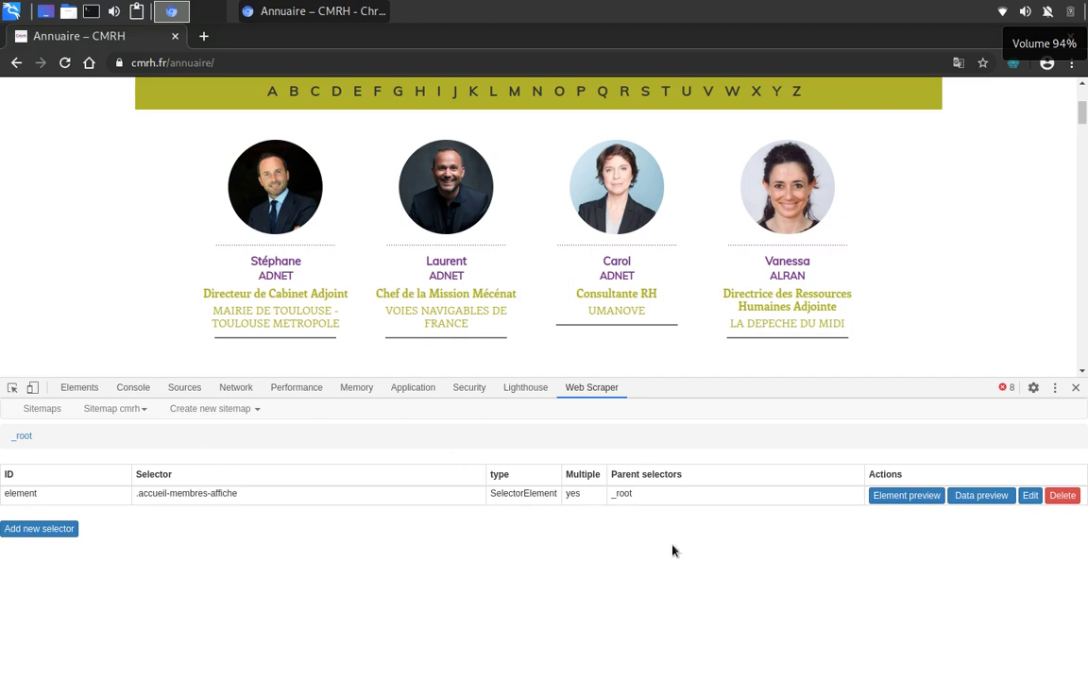
# - Go into the element selector's children and review the prenom data preview down to its last row
pyautogui.click(823, 493)
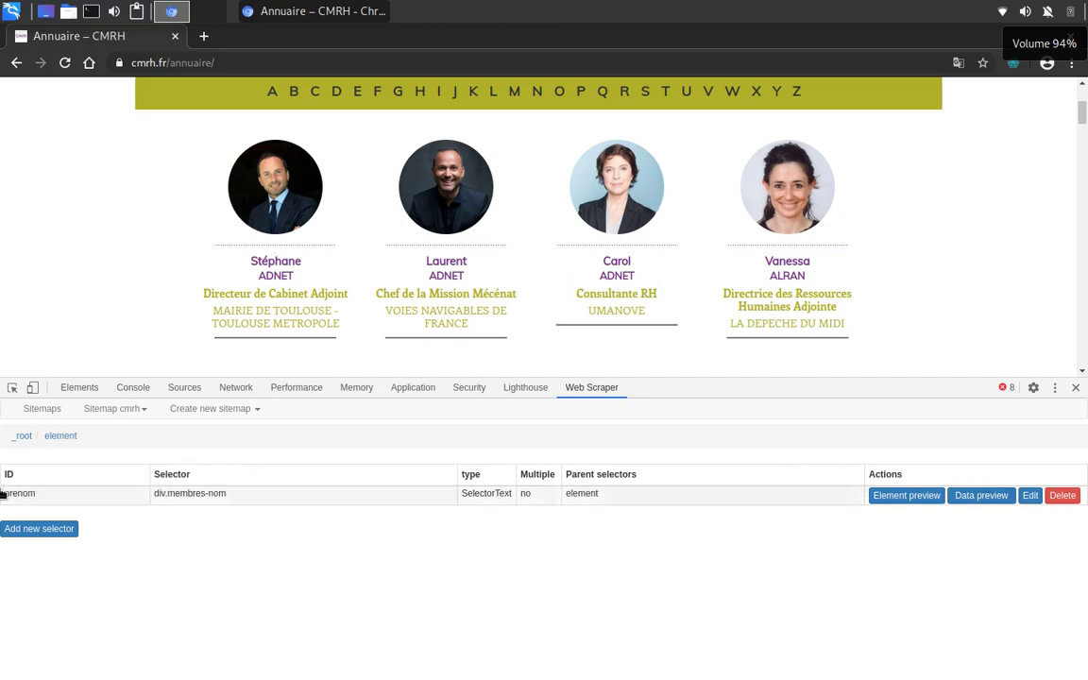
pyautogui.click(985, 499)
pyautogui.scroll(-5, 386, 544)
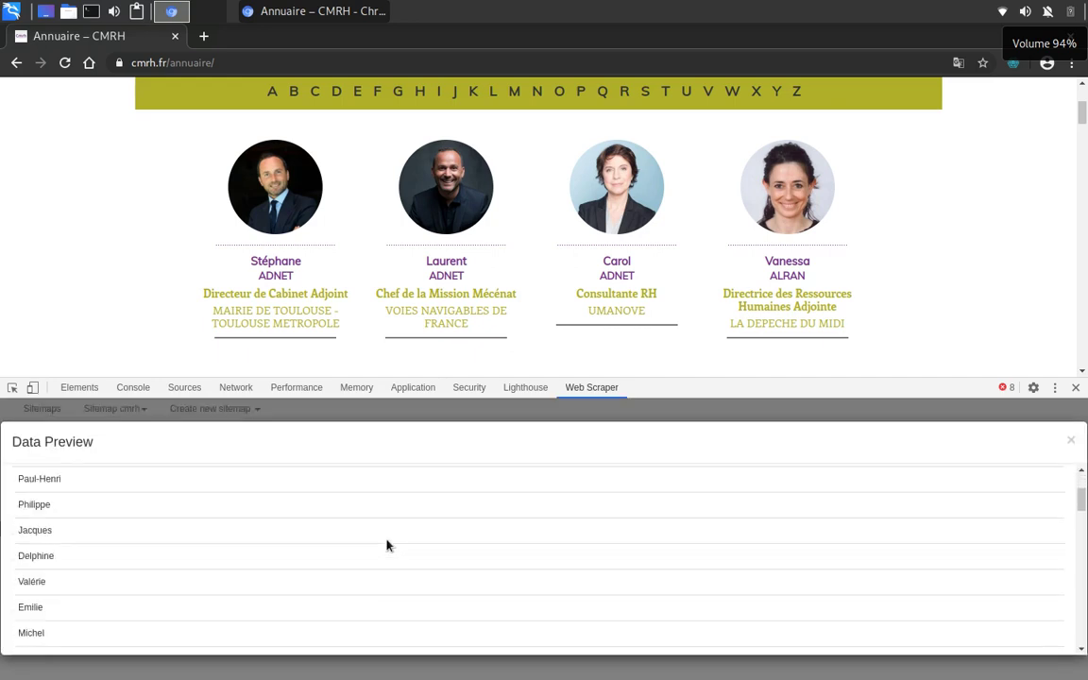
pyautogui.scroll(-10, 387, 544)
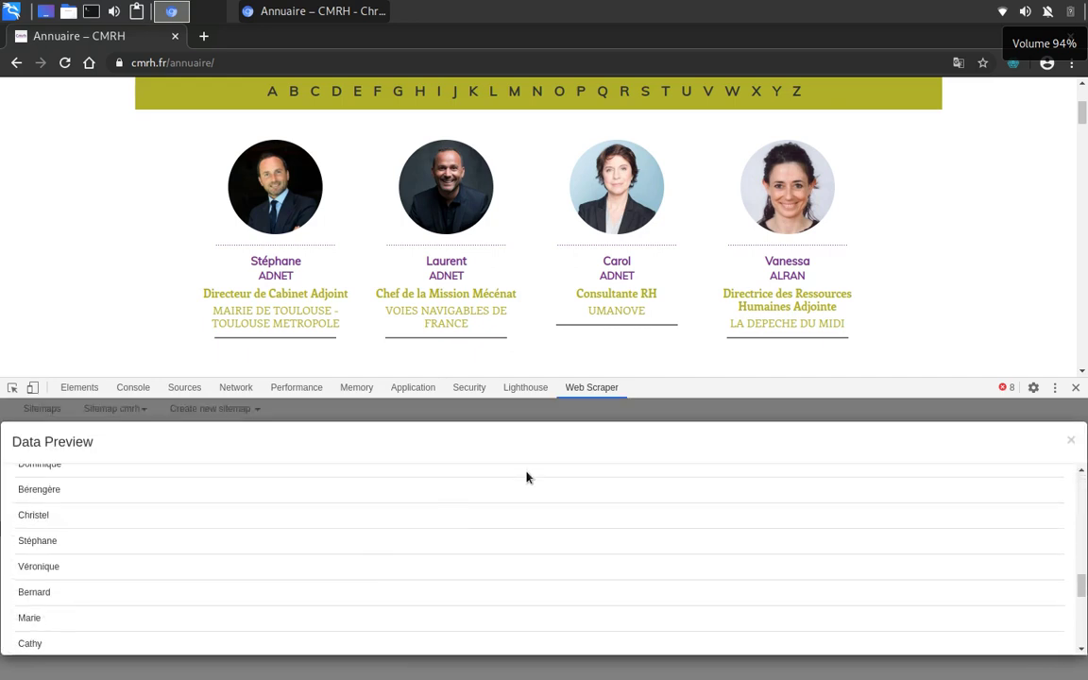
pyautogui.scroll(-10, 883, 518)
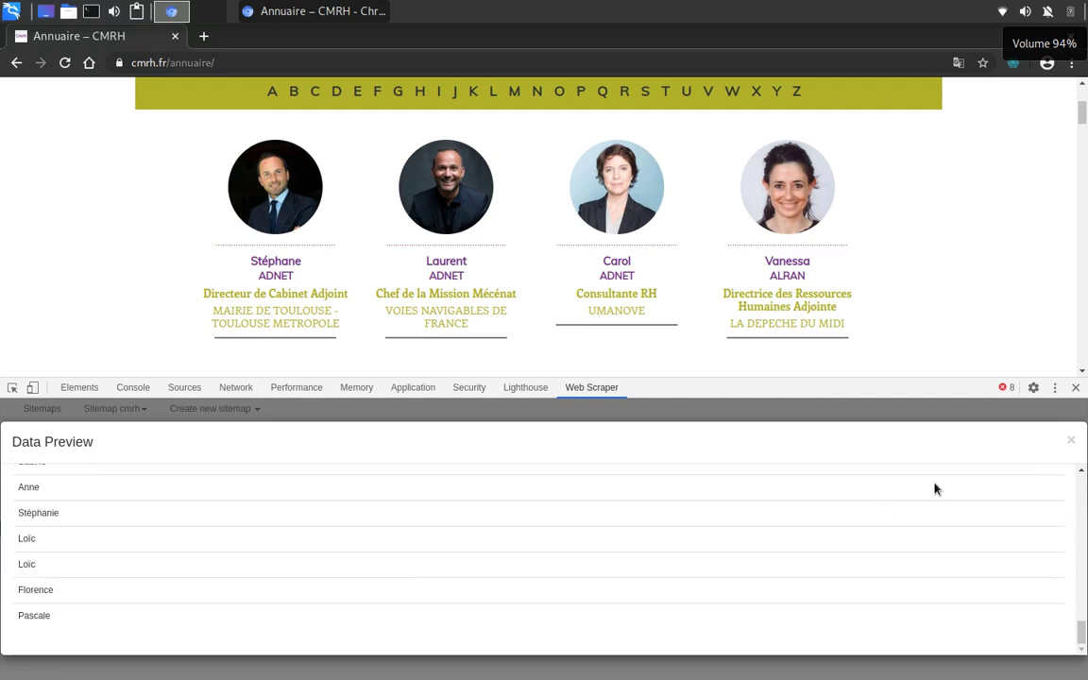
pyautogui.click(1071, 441)
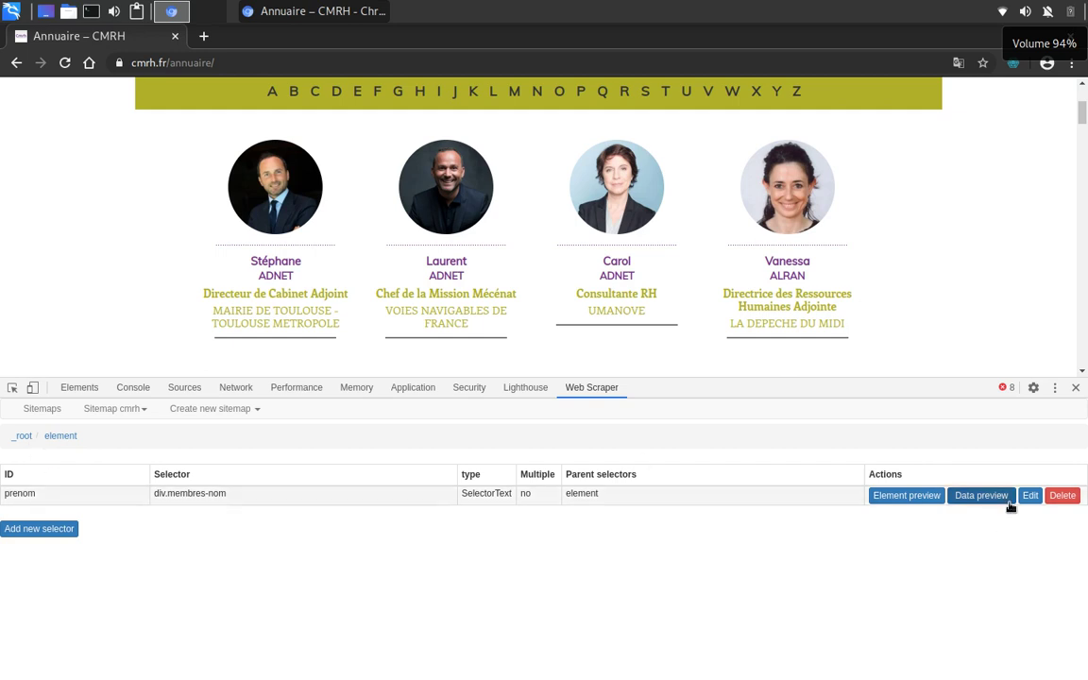
# - Create a second child selector with the Id nom and pick the first card's last name for it, giving div.membres-prenom
pyautogui.click(63, 534)
pyautogui.click(139, 434)
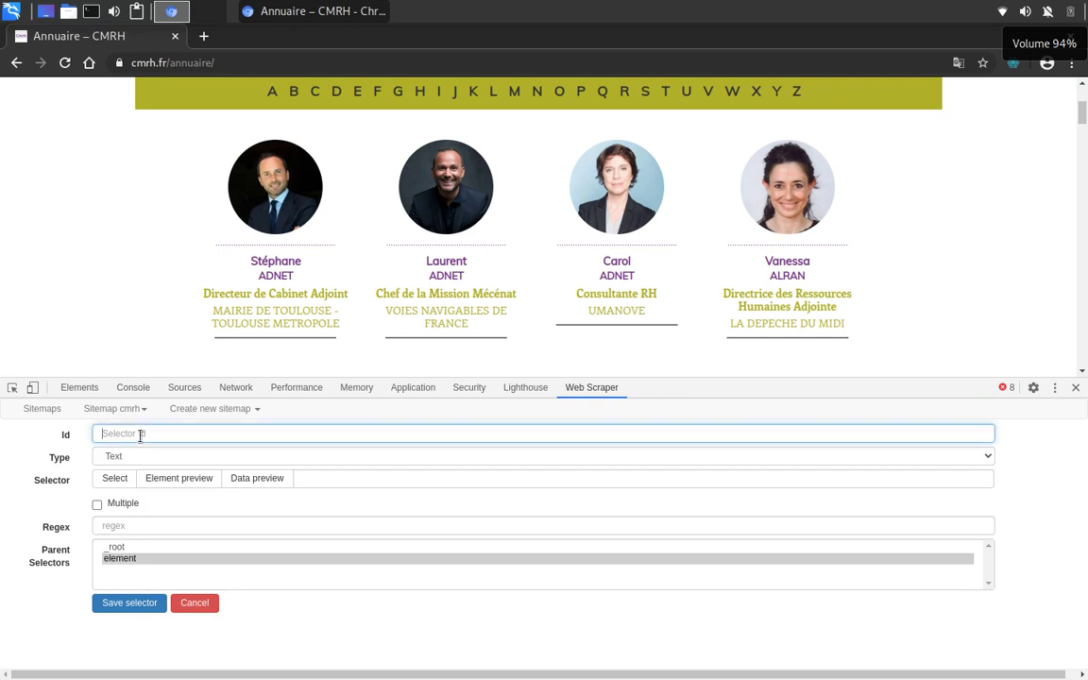
pyautogui.write('nom')
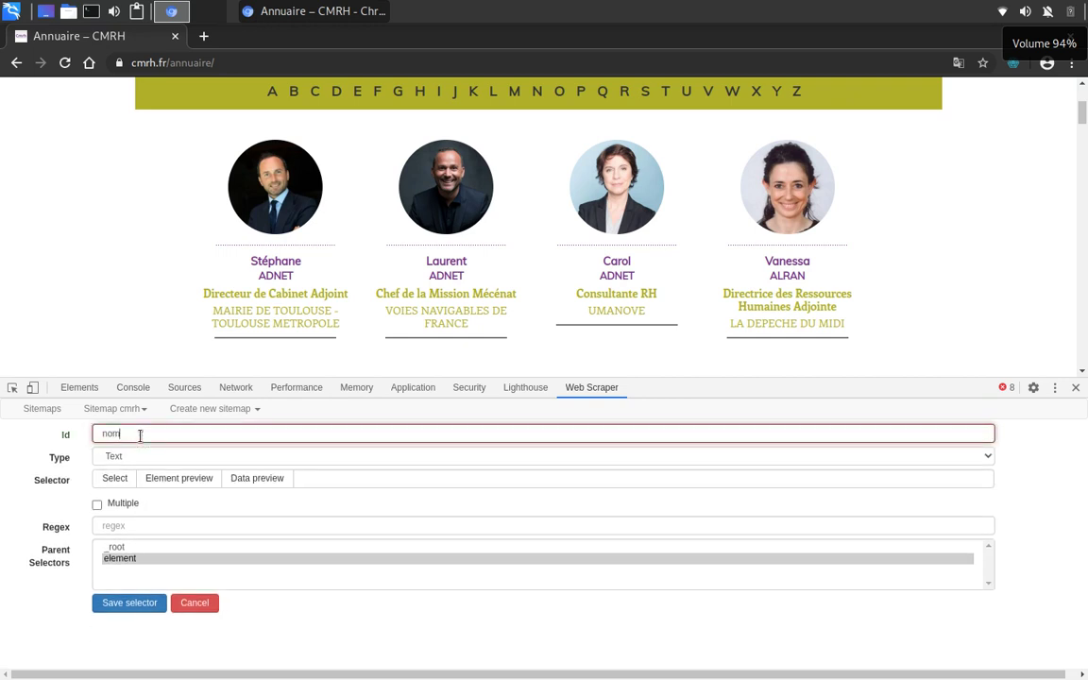
pyautogui.click(115, 478)
pyautogui.click(285, 274)
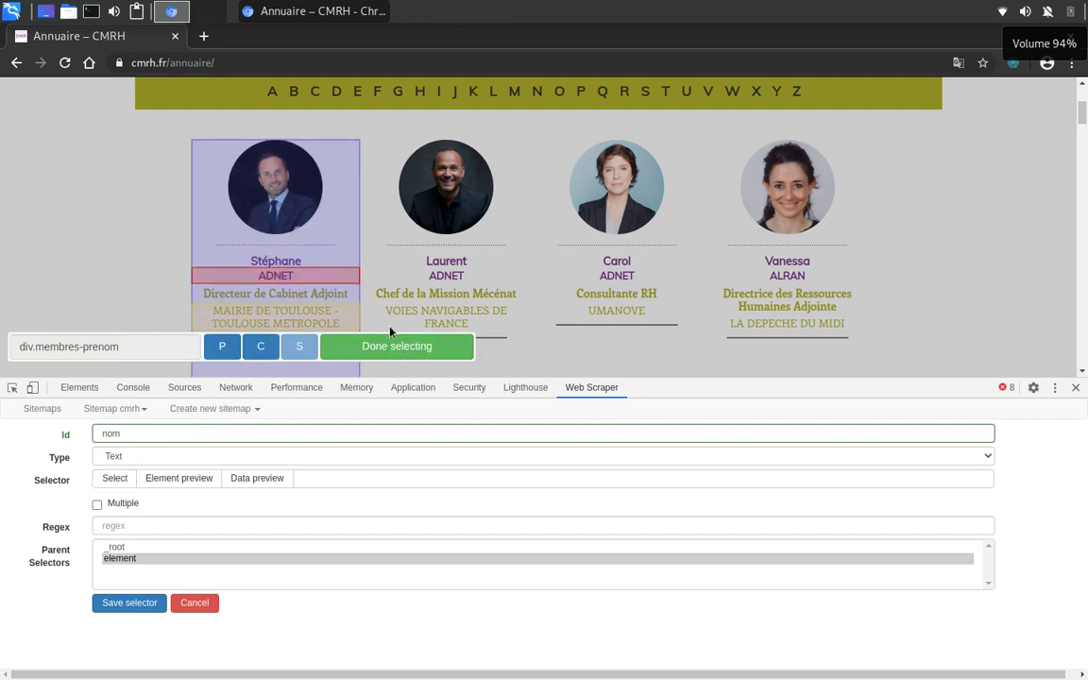
pyautogui.click(390, 347)
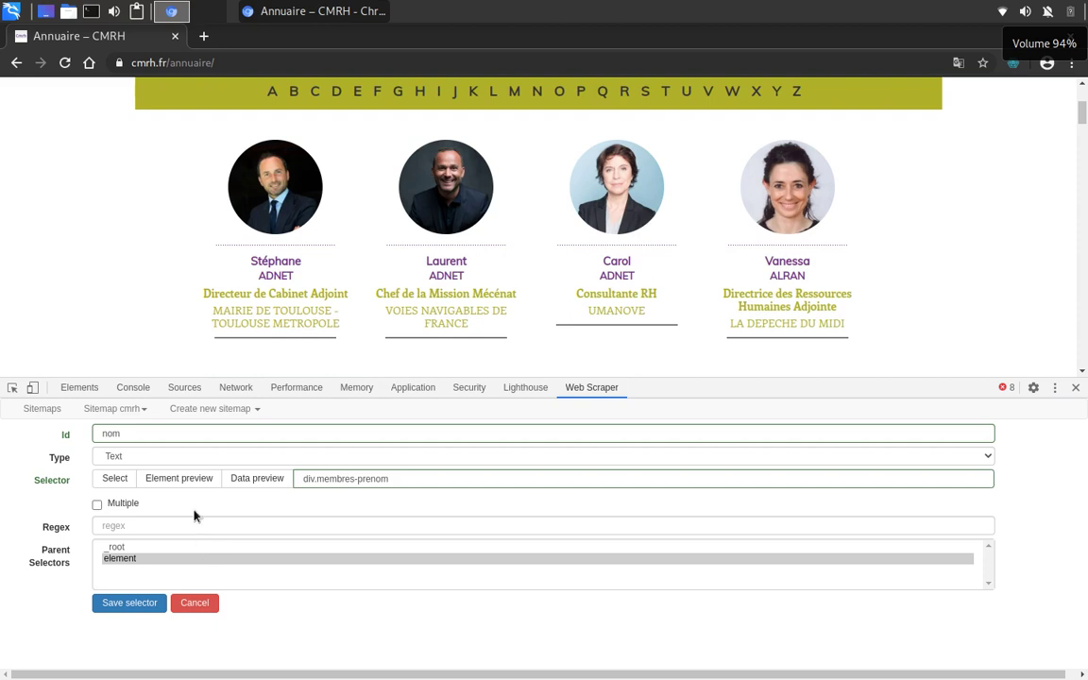
pyautogui.click(114, 479)
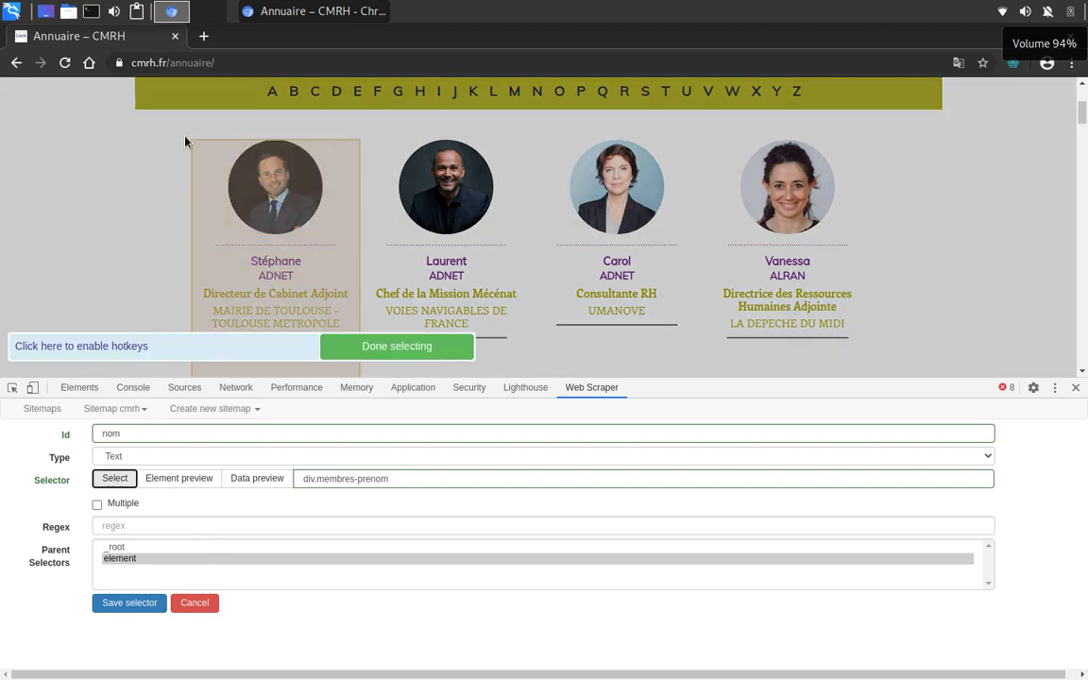
pyautogui.click(192, 174)
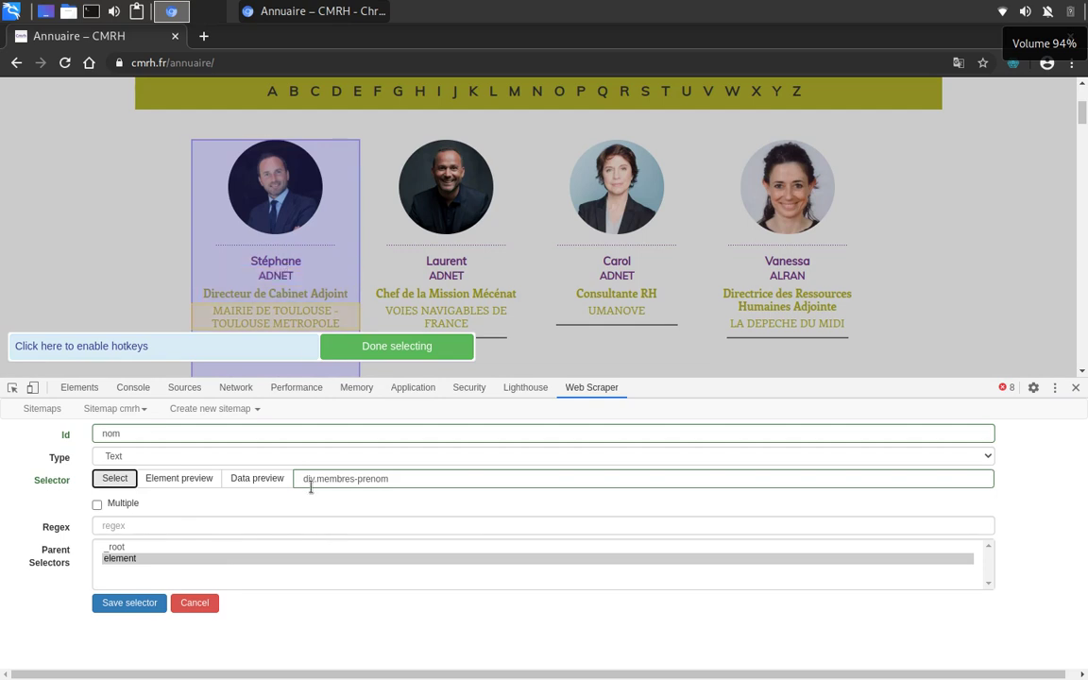
pyautogui.click(290, 276)
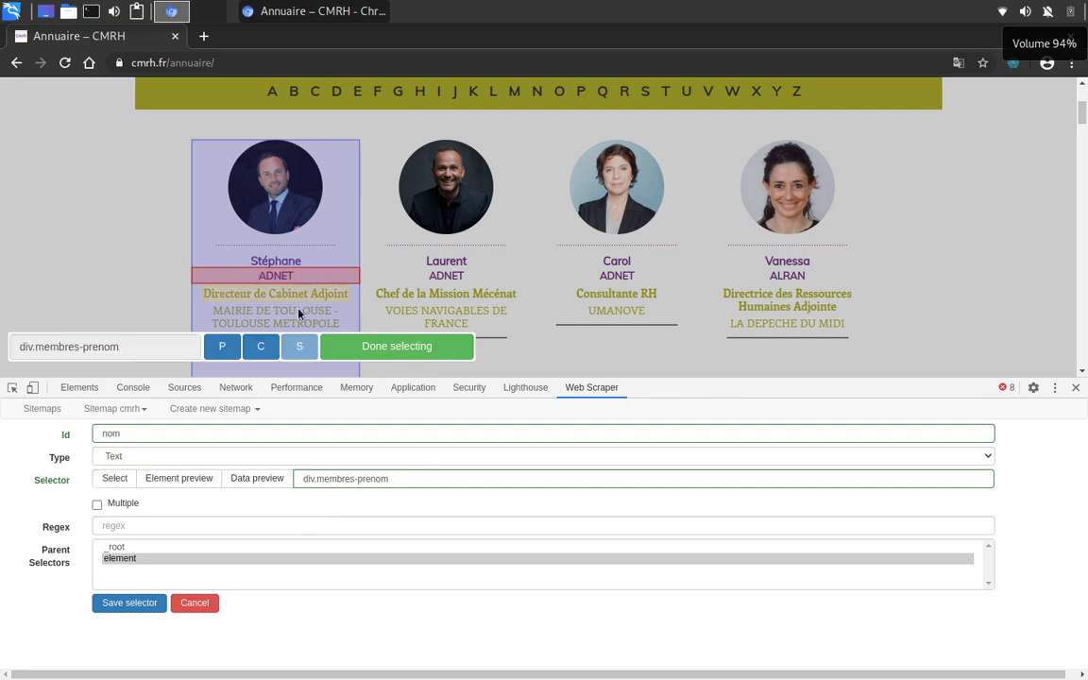
pyautogui.click(396, 347)
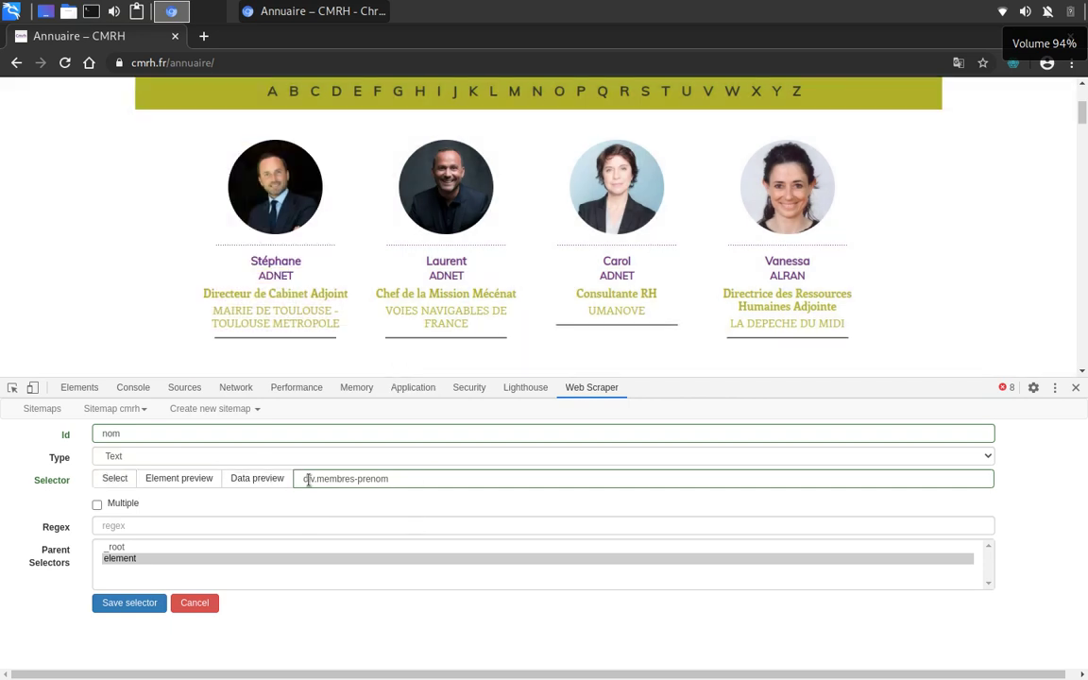
# - Examine the div tag and the membres-prenom class in the nom selector's expression
pyautogui.moveTo(304, 479); pyautogui.dragTo(426, 481)
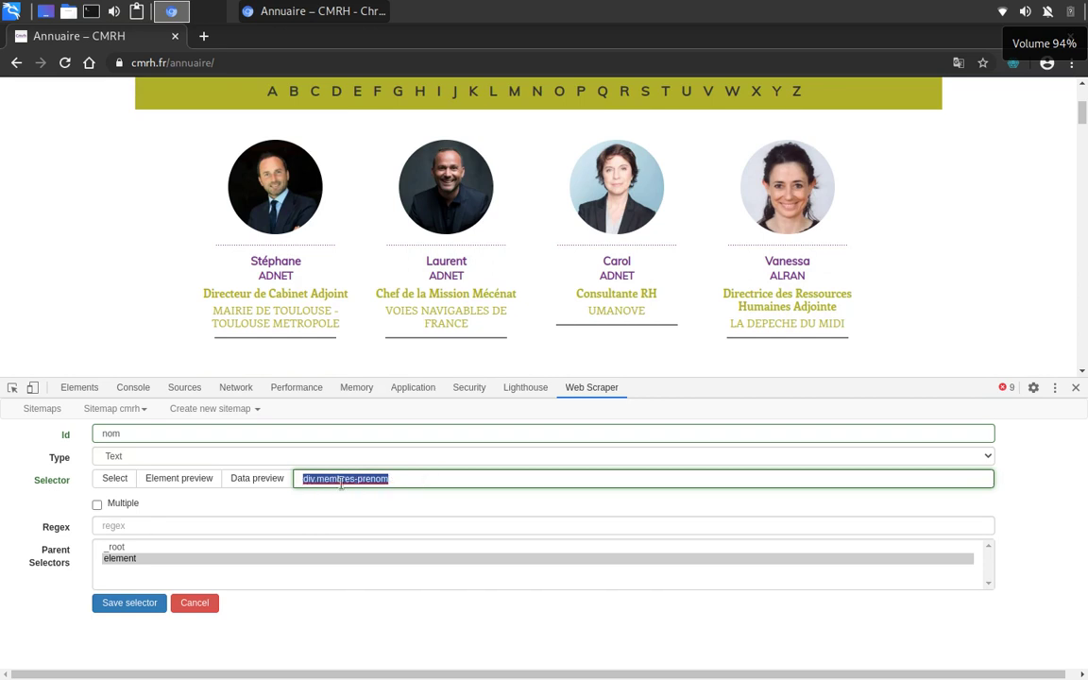
pyautogui.moveTo(304, 479); pyautogui.dragTo(351, 479)
pyautogui.click(418, 479)
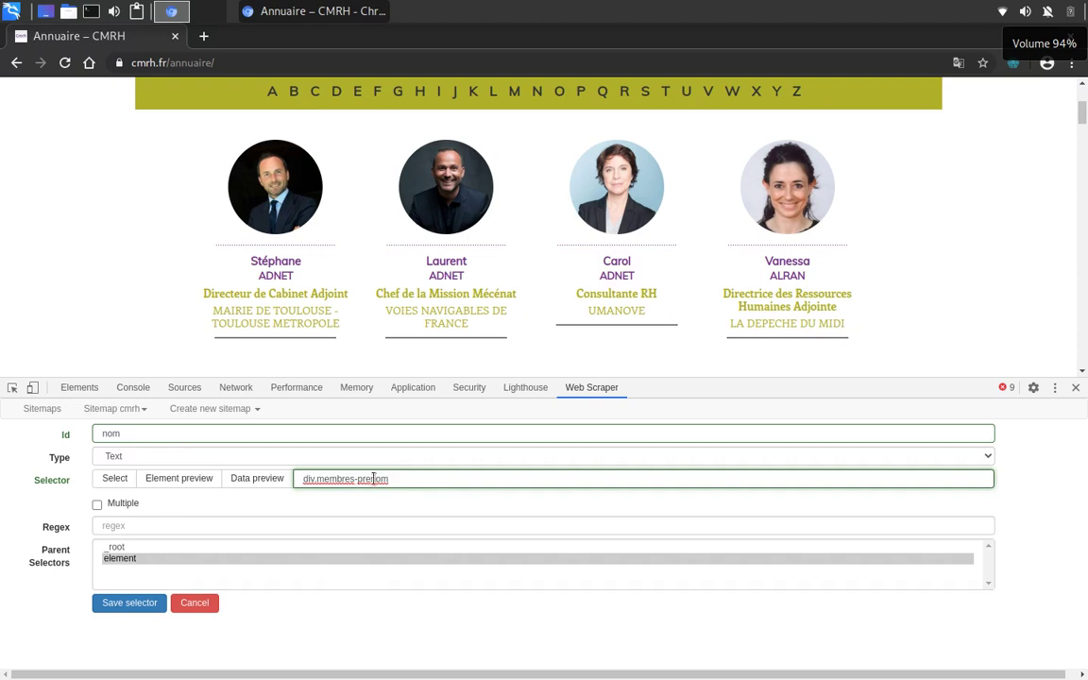
pyautogui.moveTo(401, 479); pyautogui.dragTo(315, 478)
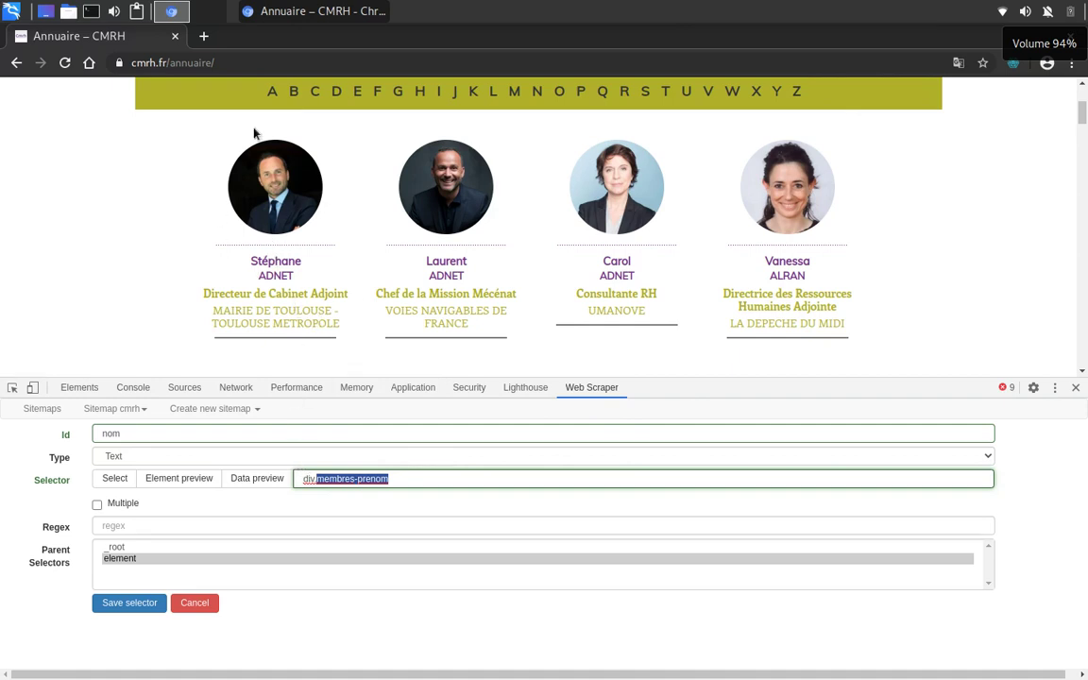
# - Examine the text blocks of the first three member cards and compare them with the nom selector's whole expression
pyautogui.moveTo(276, 263); pyautogui.dragTo(278, 322)
pyautogui.click(278, 321)
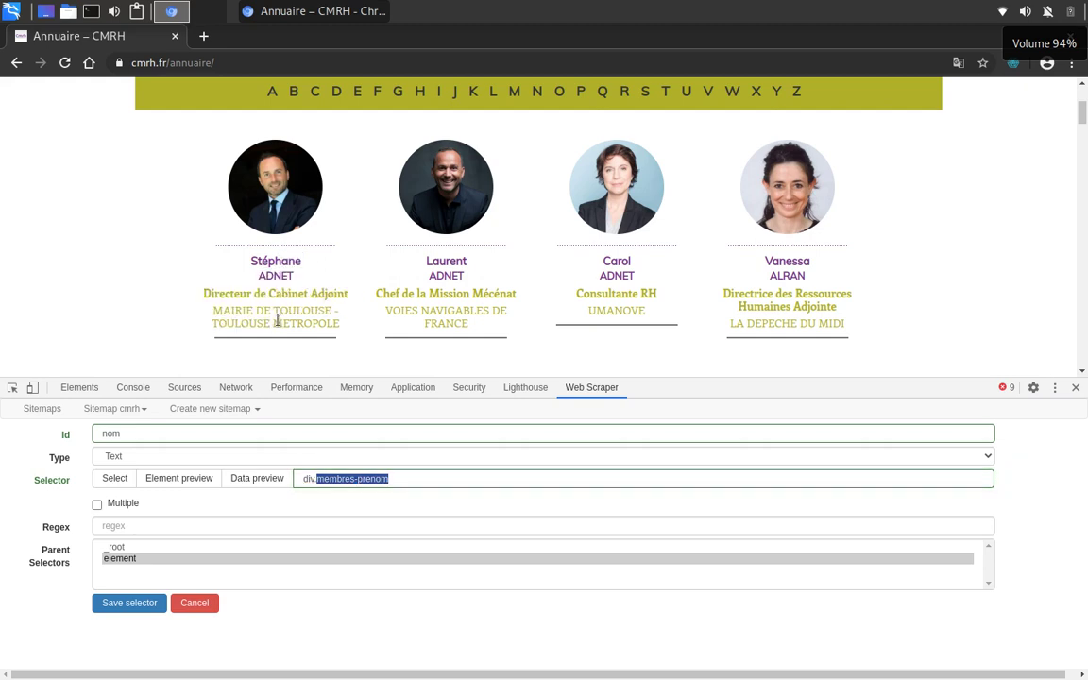
pyautogui.moveTo(345, 324); pyautogui.dragTo(203, 266)
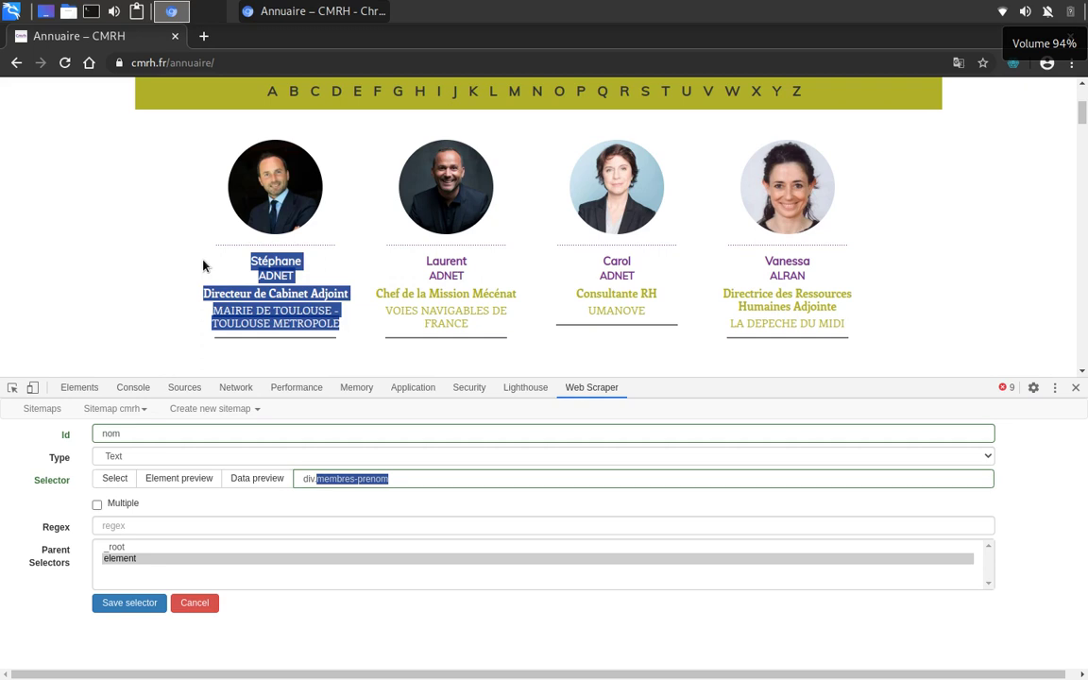
pyautogui.click(204, 264)
pyautogui.moveTo(195, 262); pyautogui.dragTo(348, 326)
pyautogui.click(349, 325)
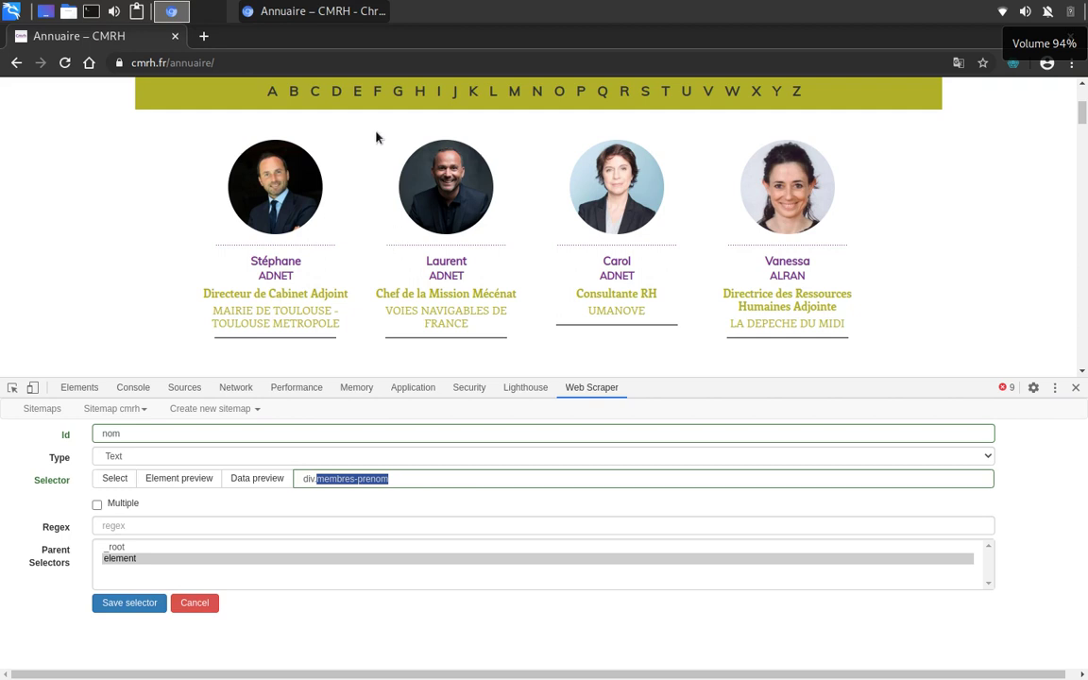
pyautogui.moveTo(349, 219); pyautogui.dragTo(493, 326)
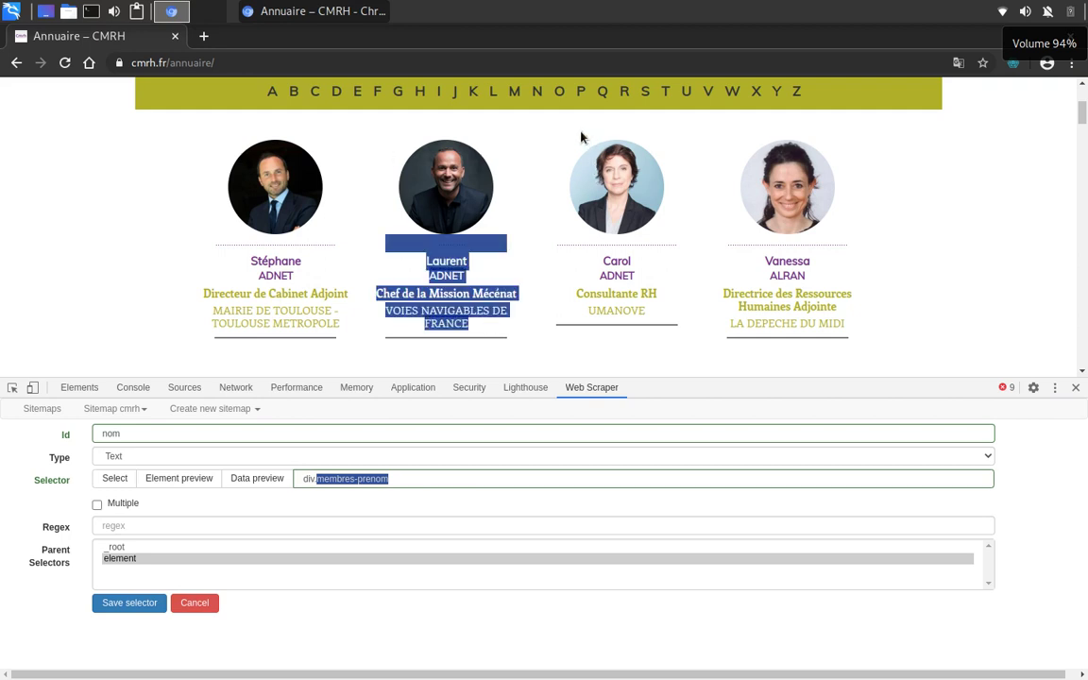
pyautogui.moveTo(578, 139); pyautogui.dragTo(701, 317)
pyautogui.click(708, 333)
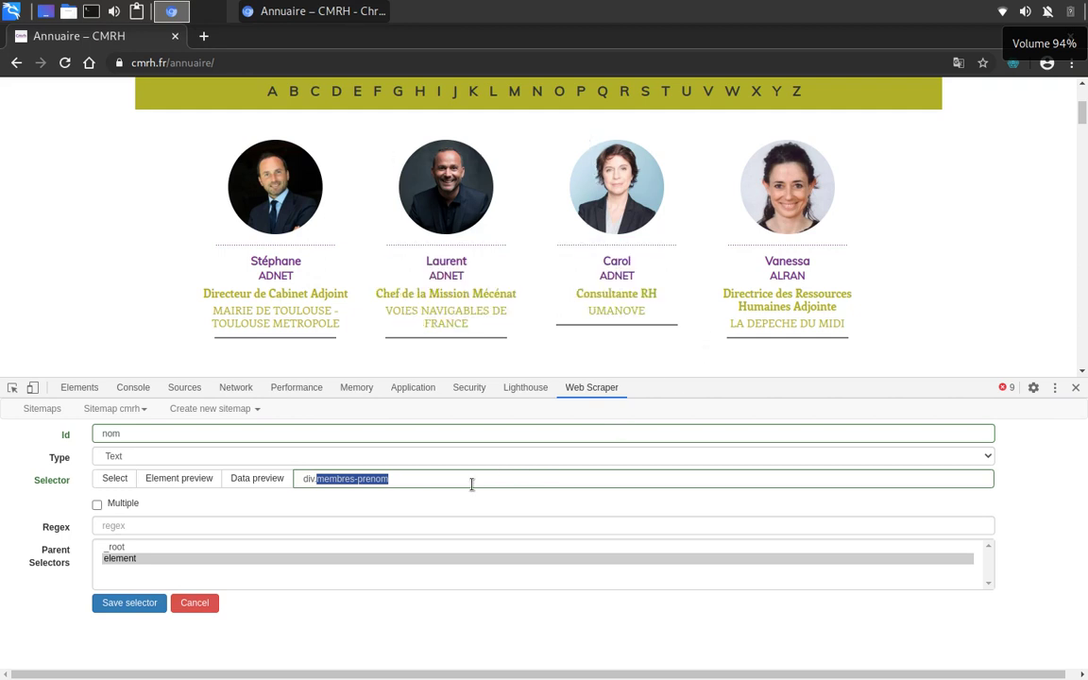
pyautogui.moveTo(472, 484); pyautogui.dragTo(329, 479)
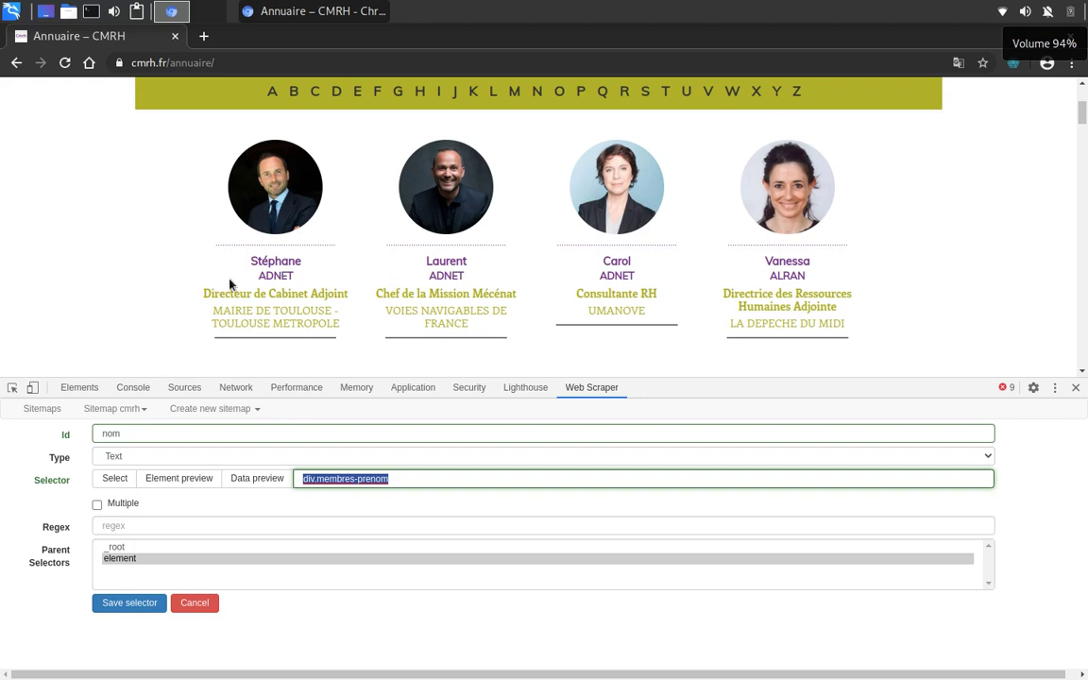
# - Save the nom selector and preview the data it extracts
pyautogui.click(131, 604)
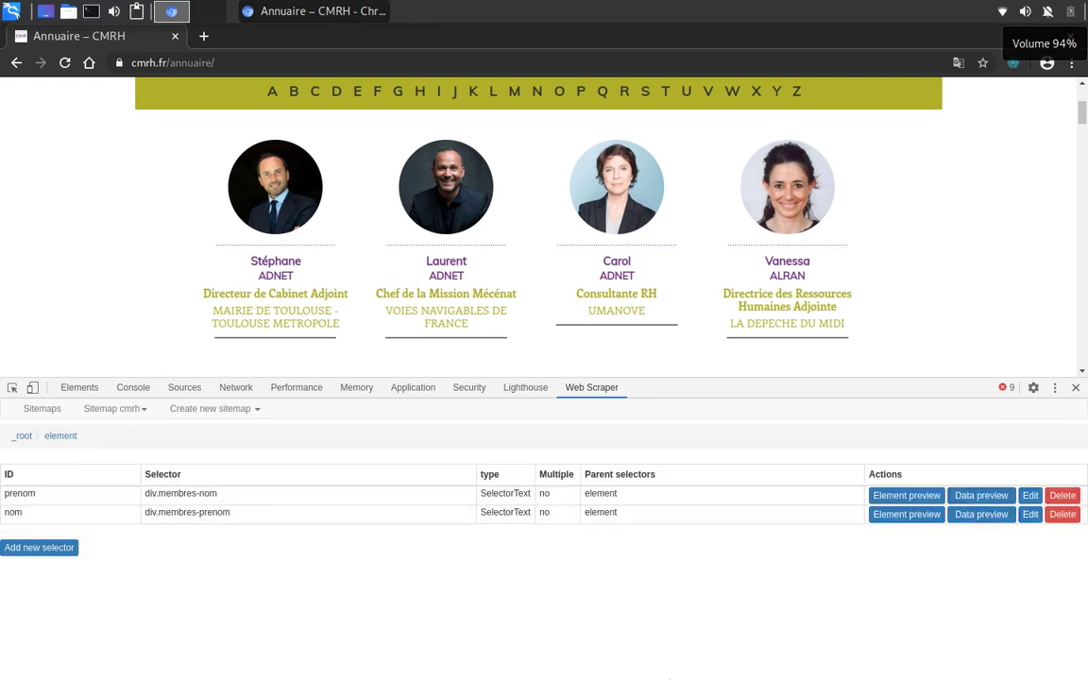
pyautogui.click(981, 515)
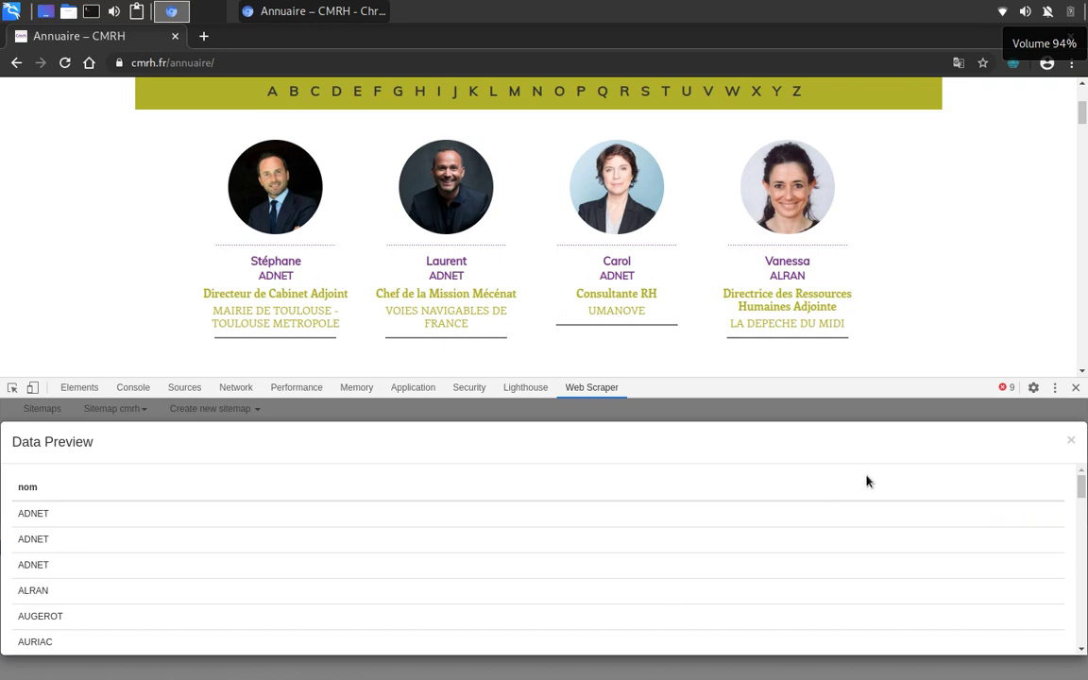
pyautogui.click(1070, 440)
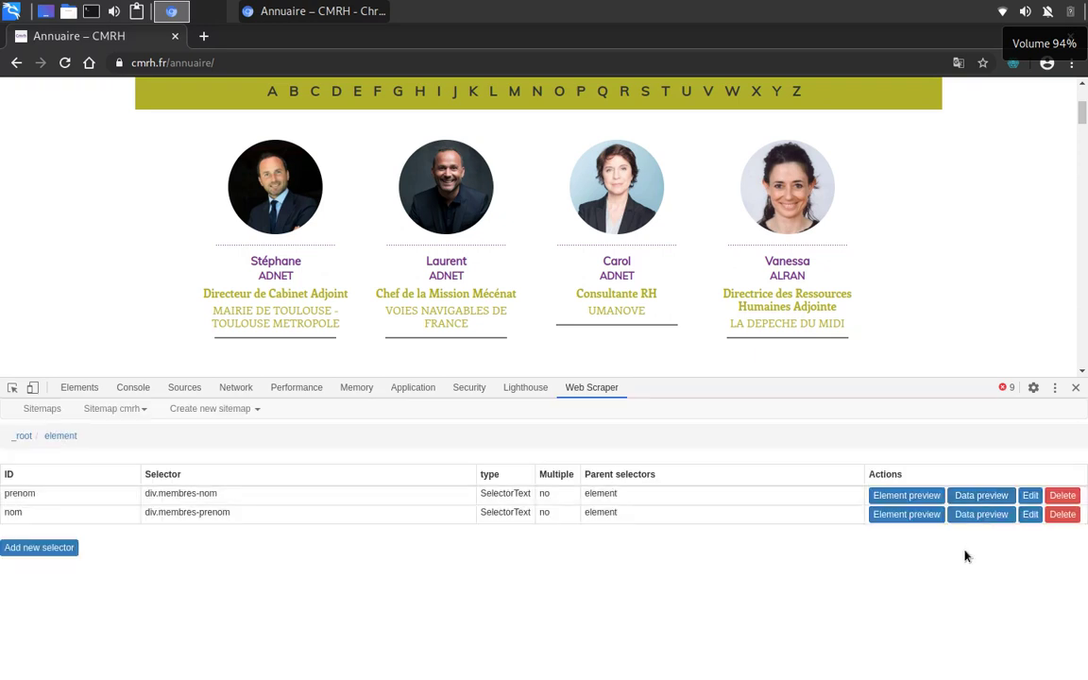
# - Add a third child selector under element with the type HTML and the Id poste
pyautogui.click(48, 553)
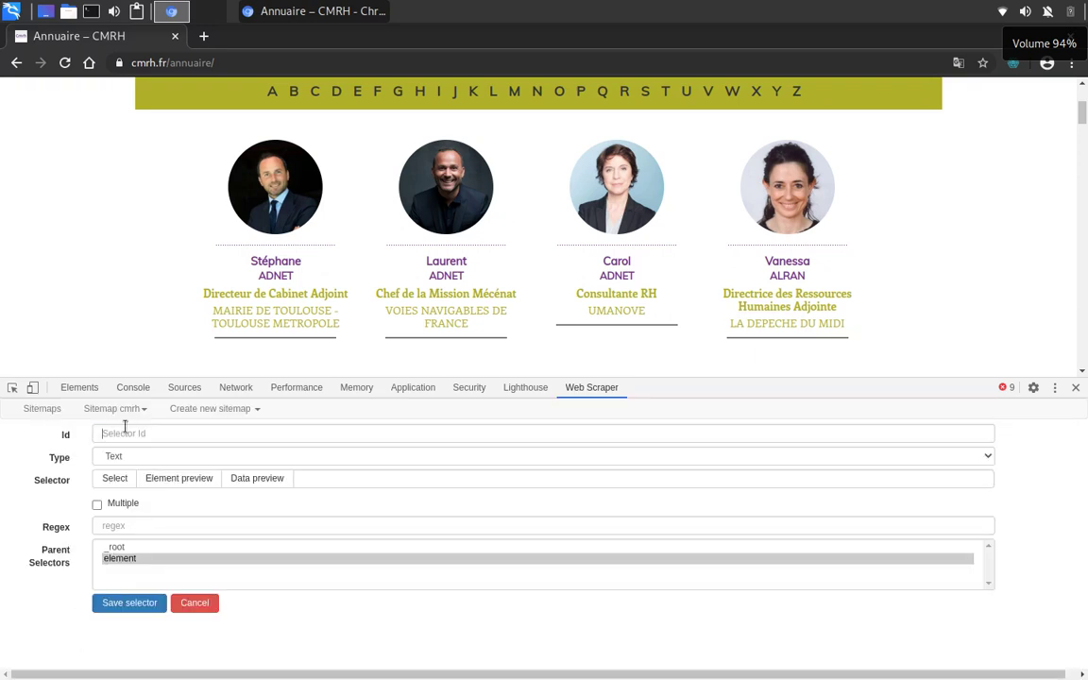
pyautogui.click(128, 437)
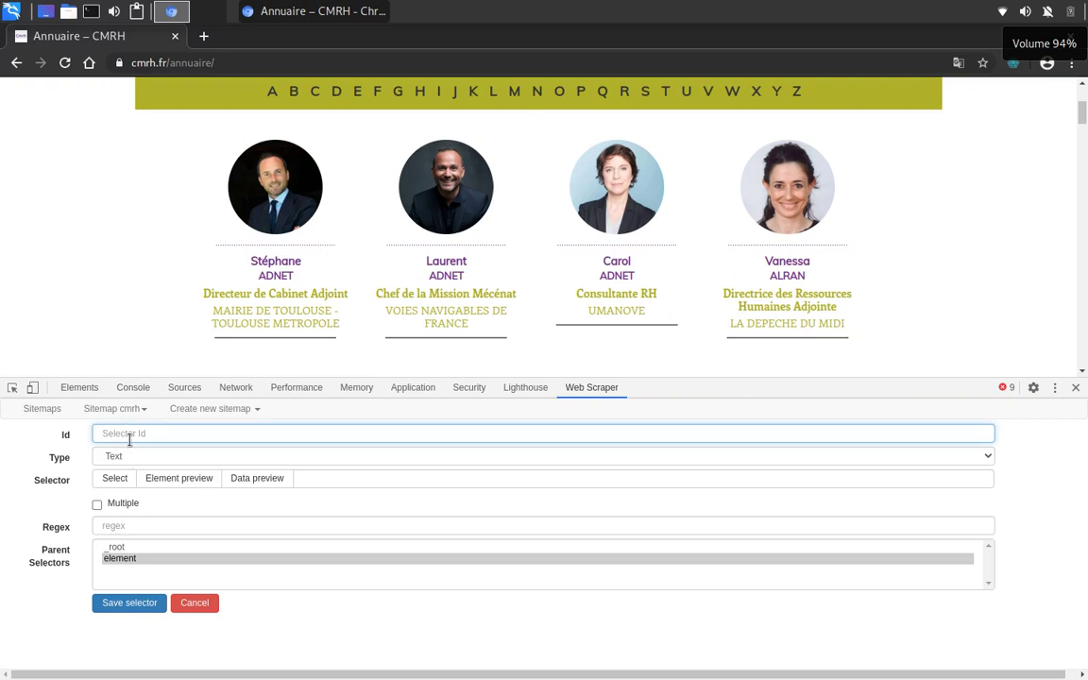
pyautogui.click(156, 457)
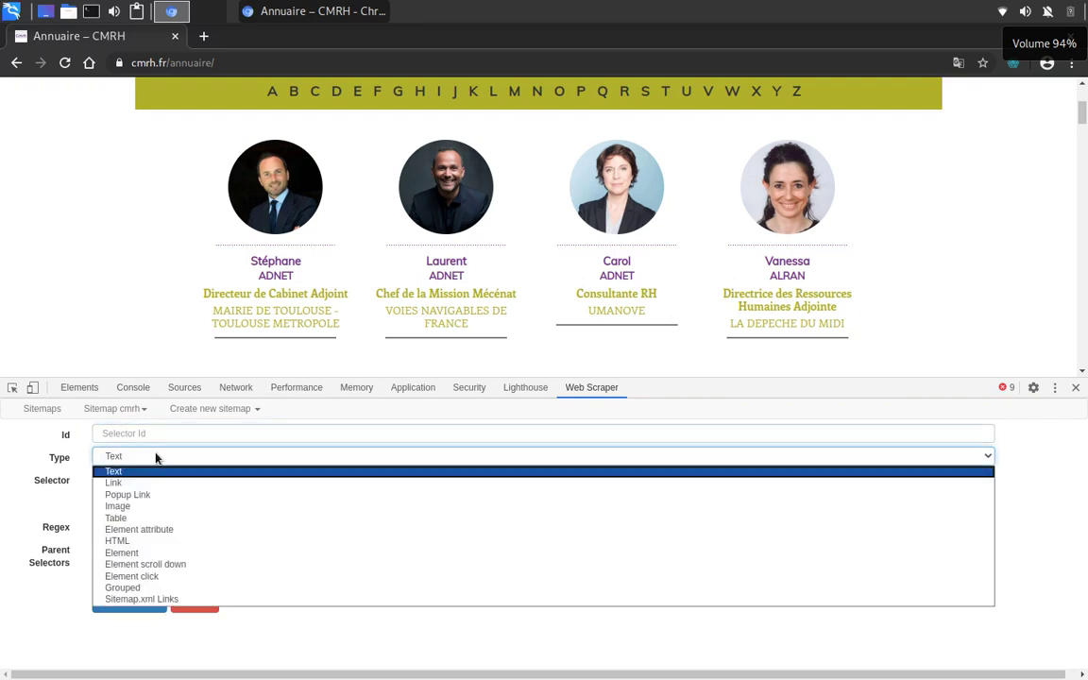
pyautogui.click(156, 456)
pyautogui.click(156, 457)
pyautogui.click(156, 457)
pyautogui.click(157, 457)
pyautogui.click(147, 544)
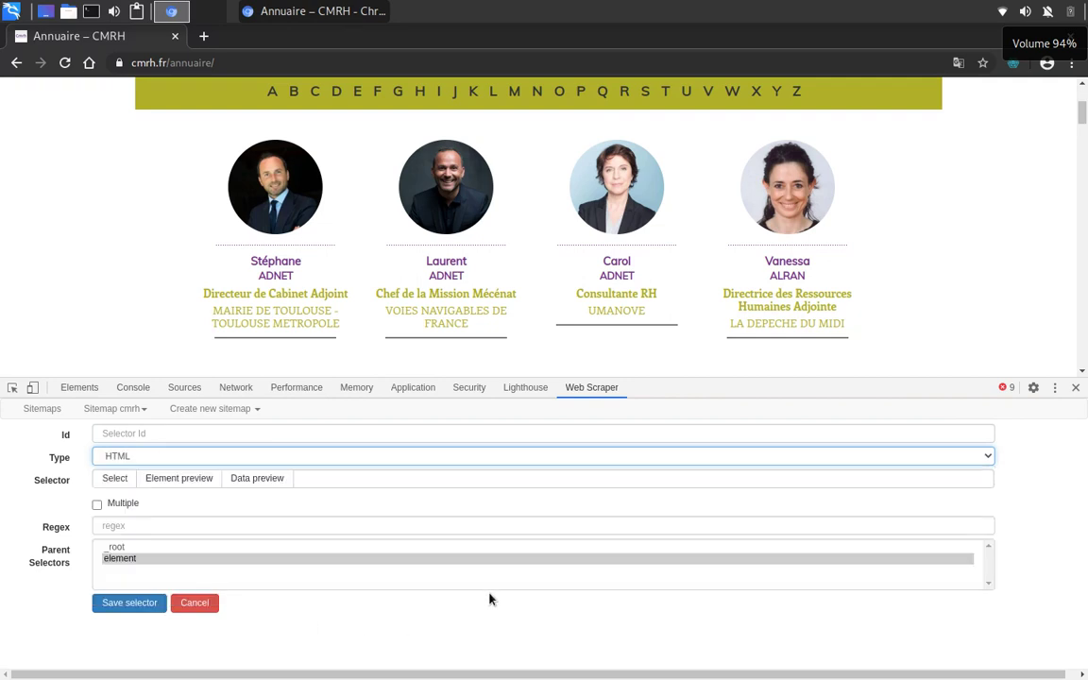
pyautogui.click(108, 436)
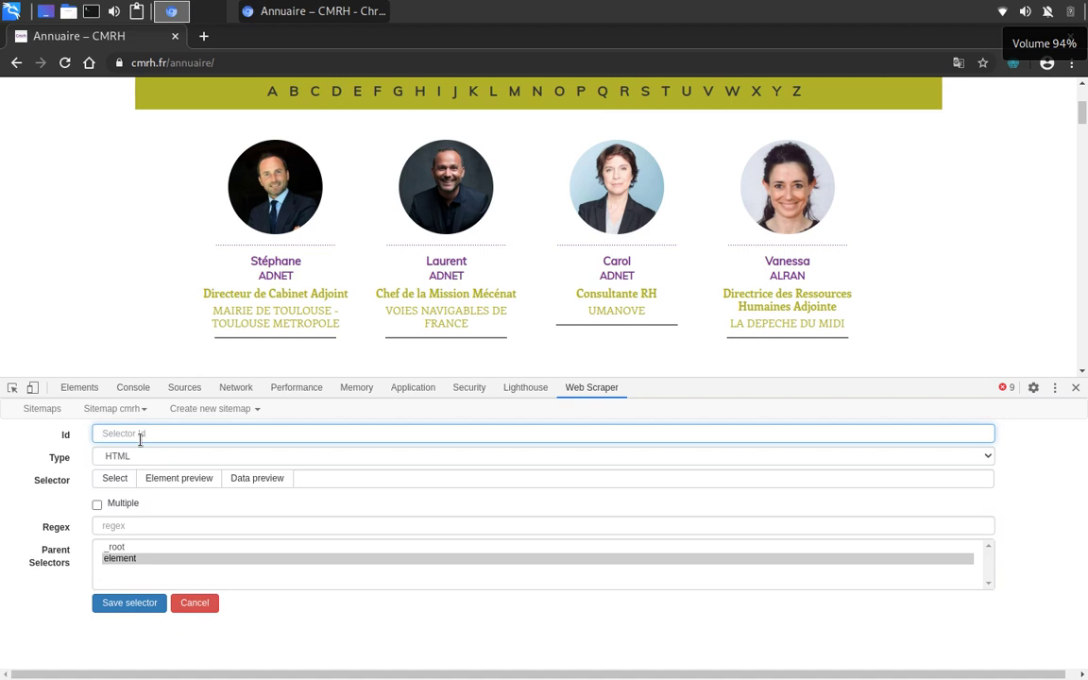
pyautogui.write('el')
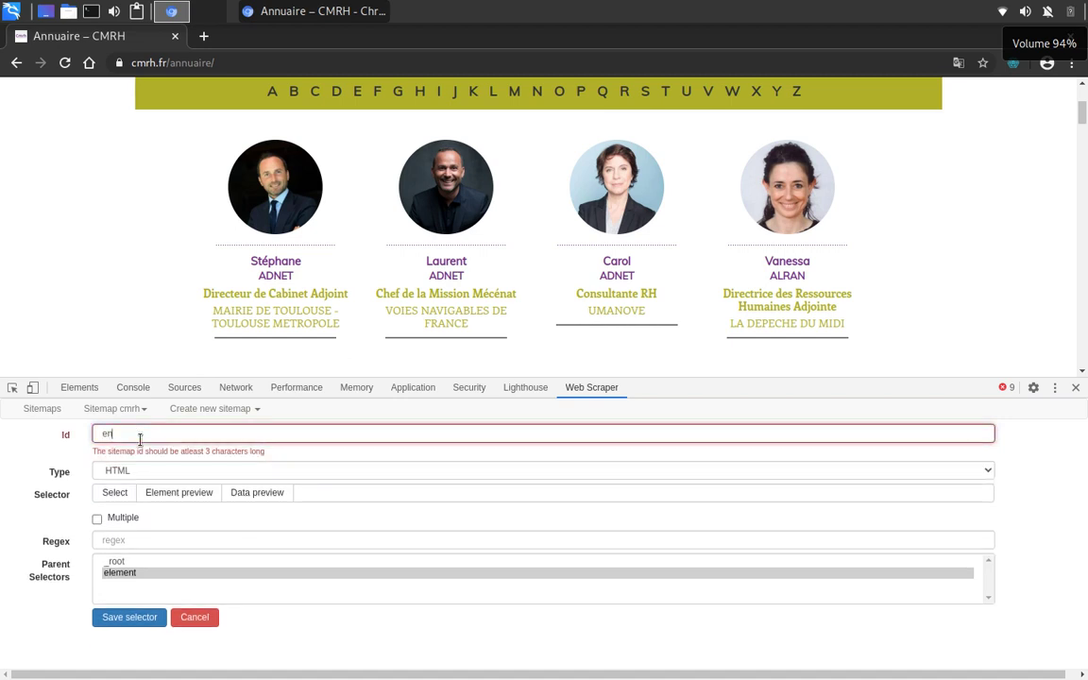
pyautogui.press('BackSpace')
pyautogui.press('BackSpace')
pyautogui.write('poste')
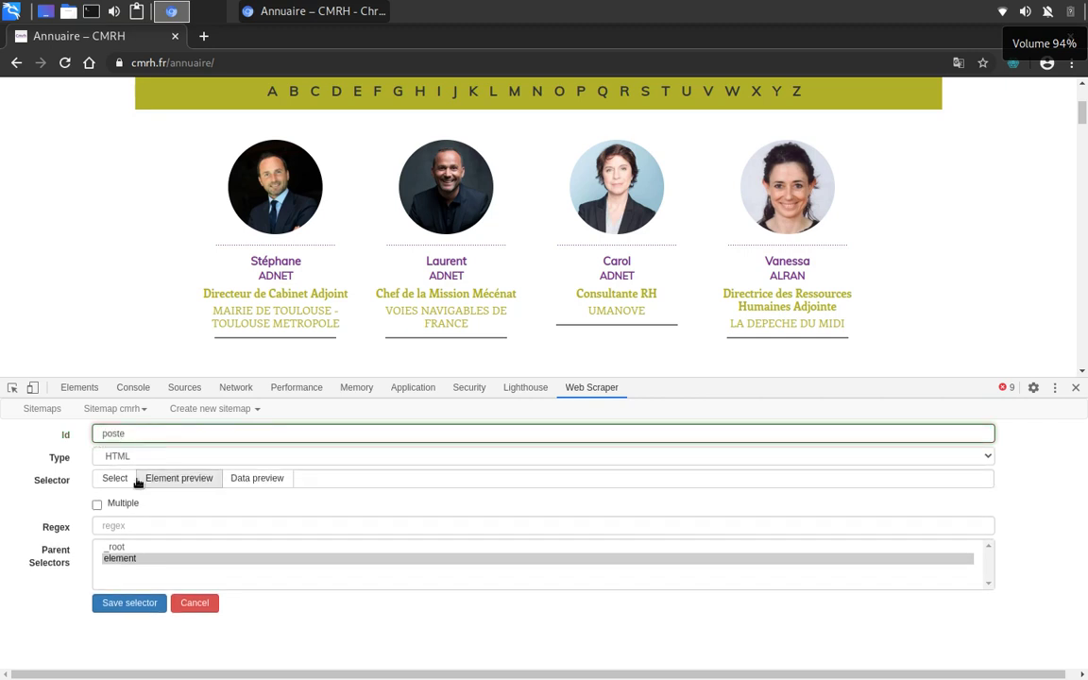
# - Pick the first card's job title text for poste, giving the expression b, and preview its data
pyautogui.click(119, 479)
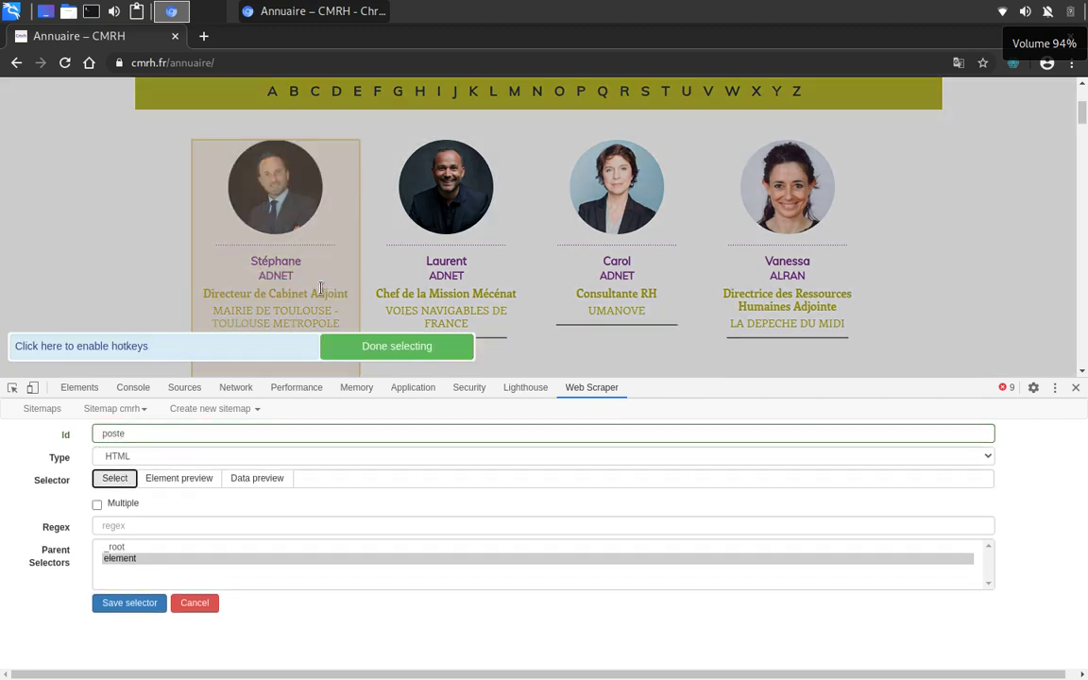
pyautogui.click(321, 293)
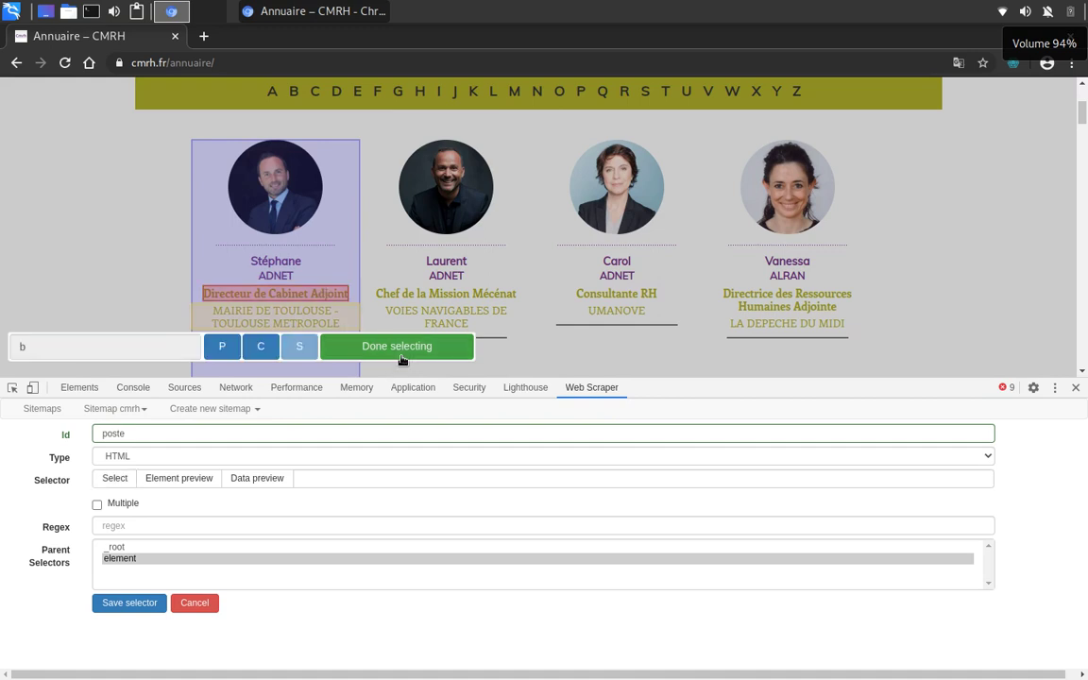
pyautogui.click(401, 355)
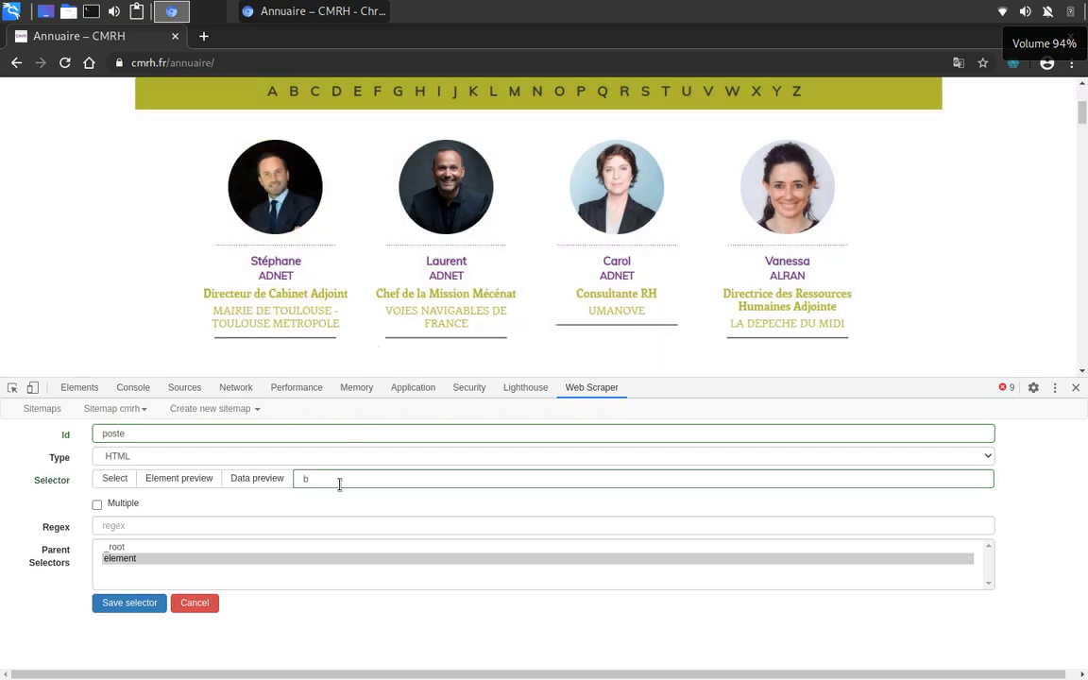
pyautogui.click(257, 479)
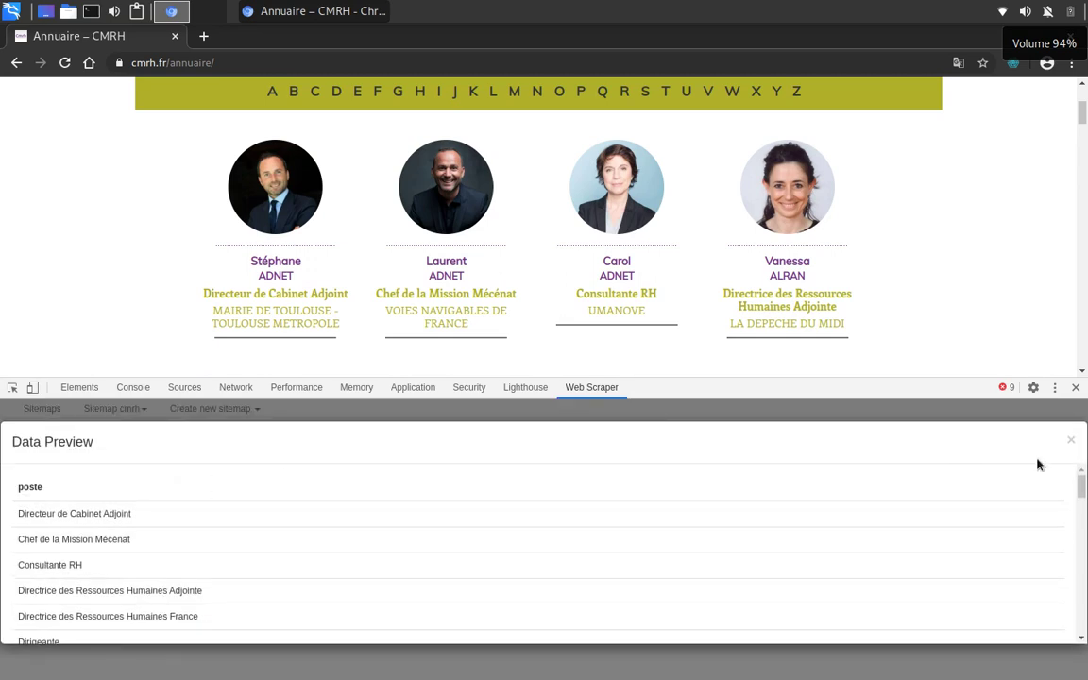
pyautogui.click(1069, 440)
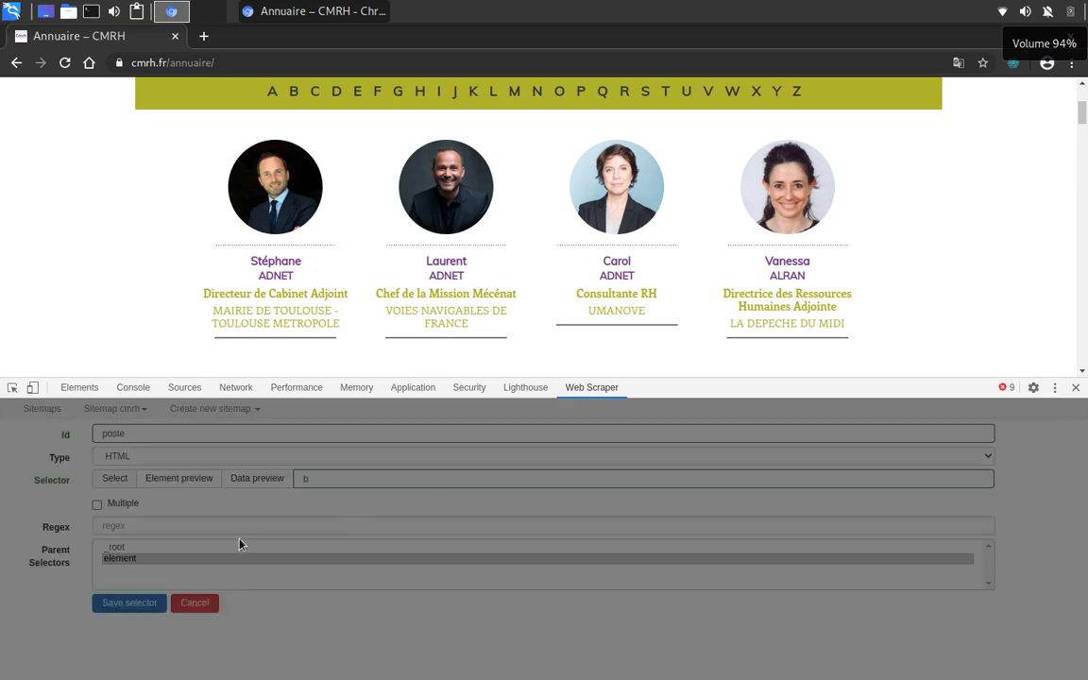
# - Reselect the first card's whole job title block for poste, giving div.membres-titre, and examine the expression
pyautogui.click(114, 477)
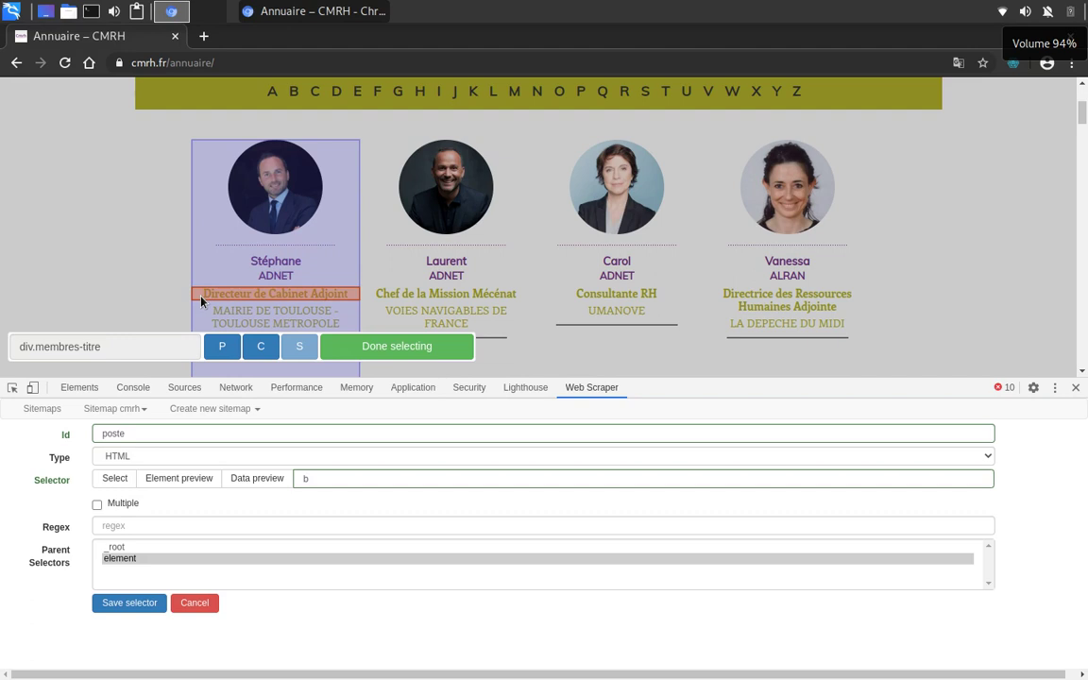
pyautogui.click(390, 354)
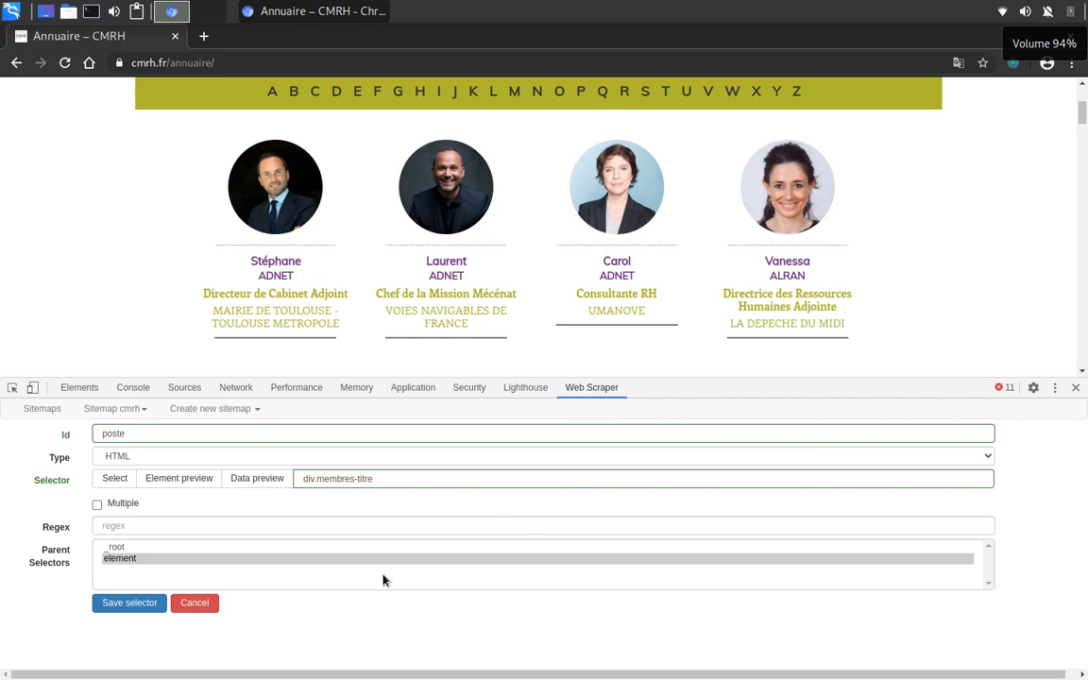
pyautogui.doubleClick(306, 478)
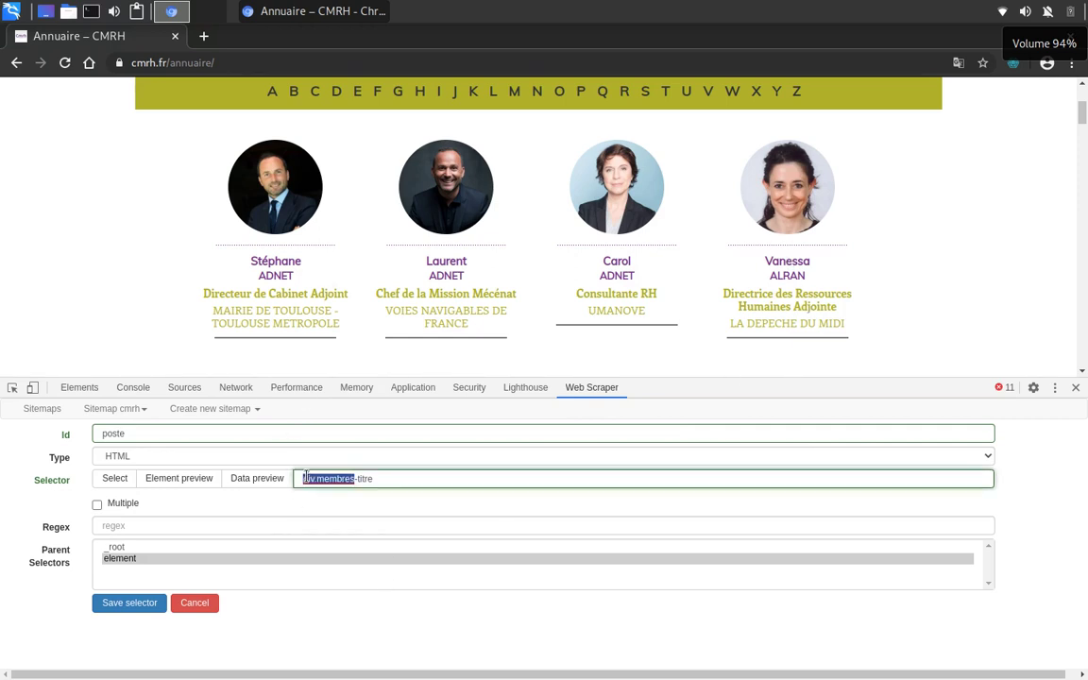
pyautogui.click(397, 482)
pyautogui.moveTo(401, 482); pyautogui.dragTo(141, 132)
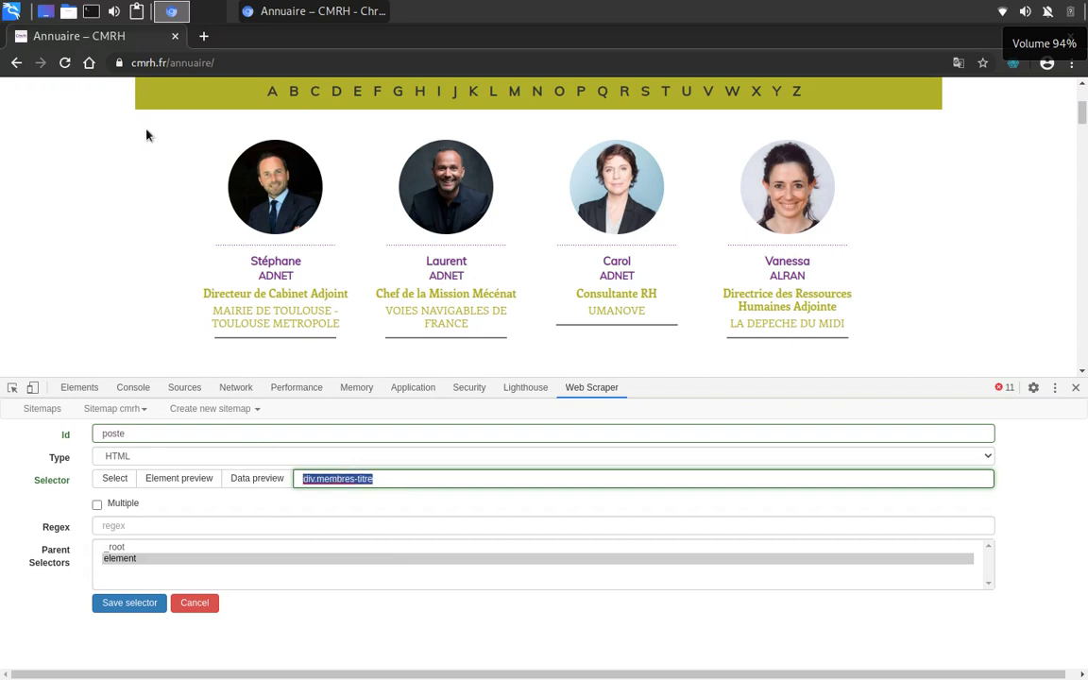
pyautogui.click(339, 480)
pyautogui.moveTo(382, 479); pyautogui.dragTo(269, 478)
pyautogui.click(425, 485)
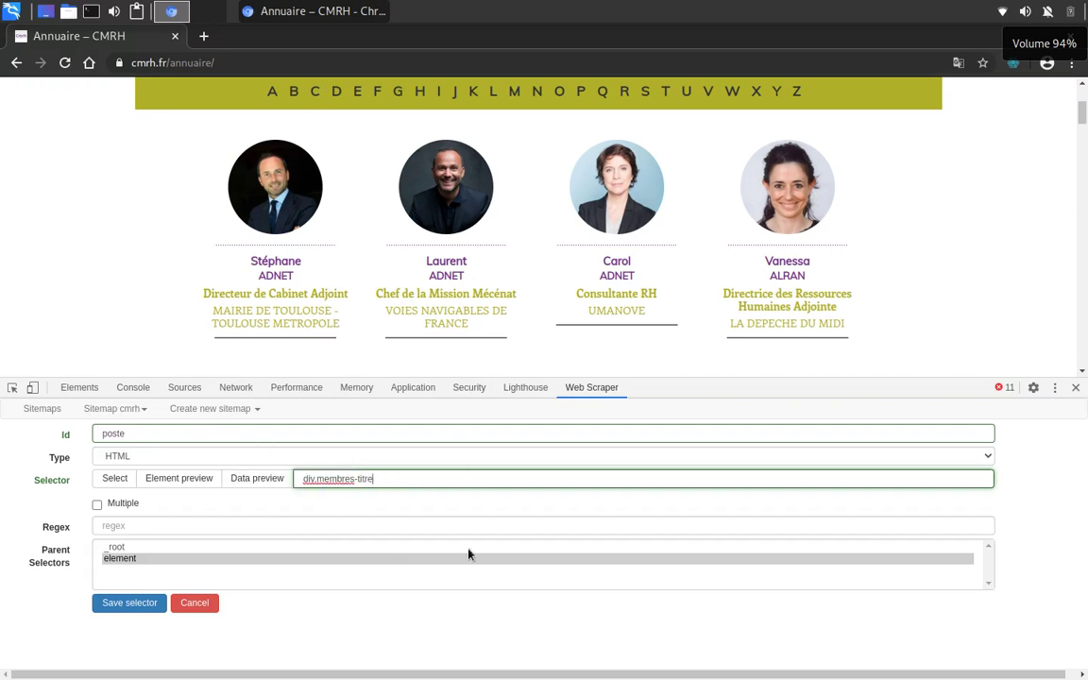
# - Preview the poste data and examine the HTML markup in its first two rows
pyautogui.click(268, 482)
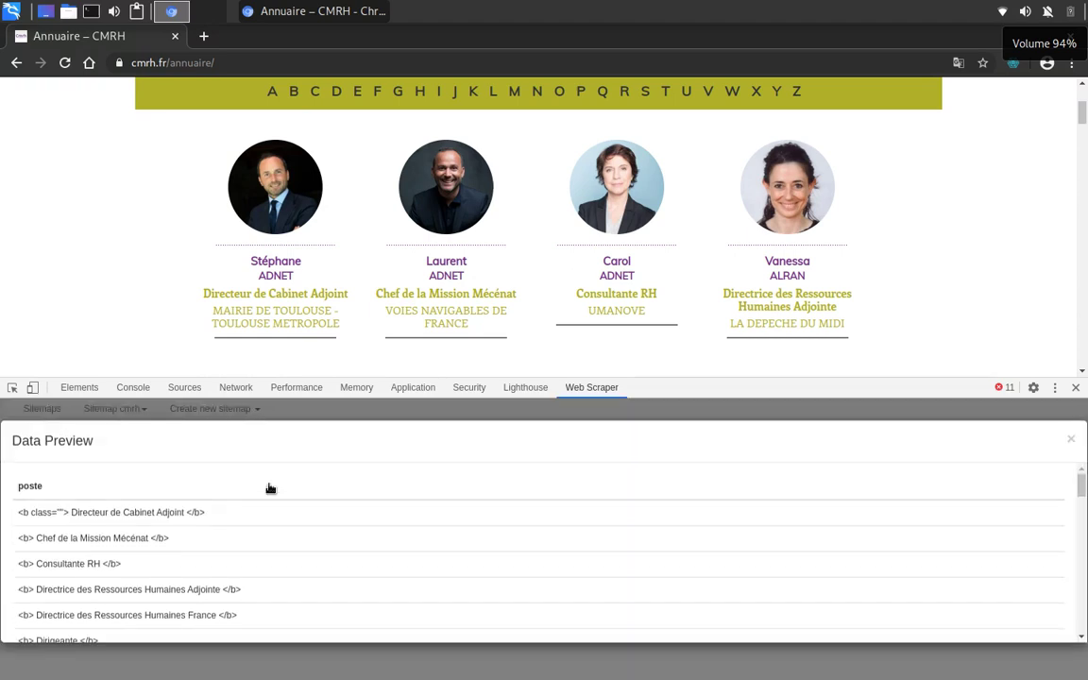
pyautogui.tripleClick(174, 514)
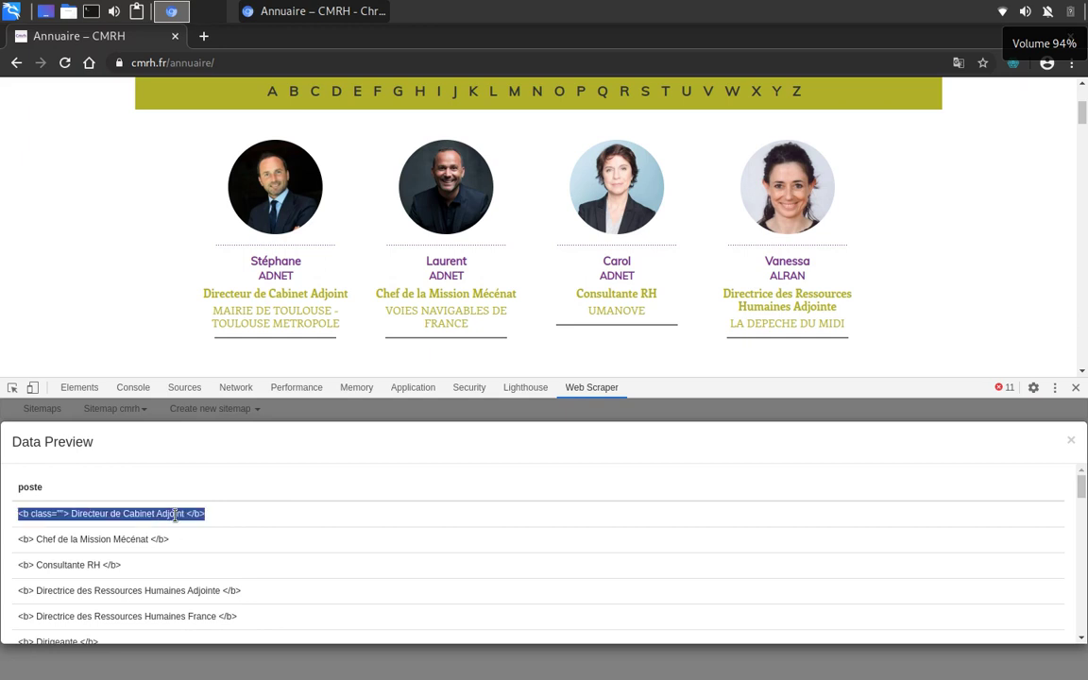
pyautogui.doubleClick(70, 539)
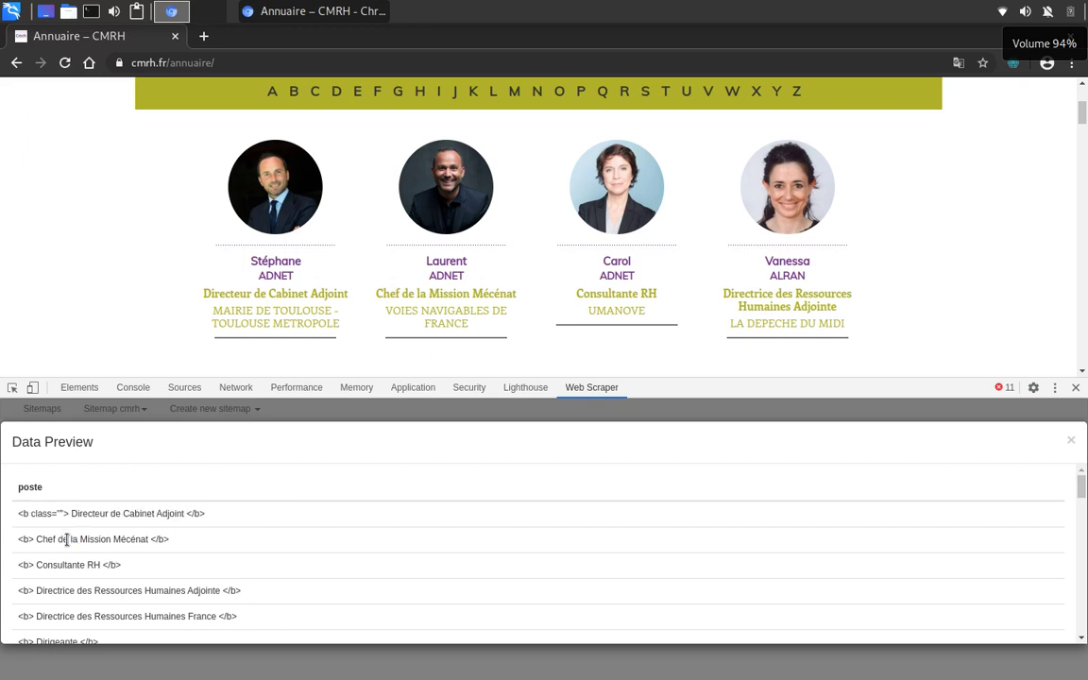
pyautogui.tripleClick(67, 539)
pyautogui.click(66, 540)
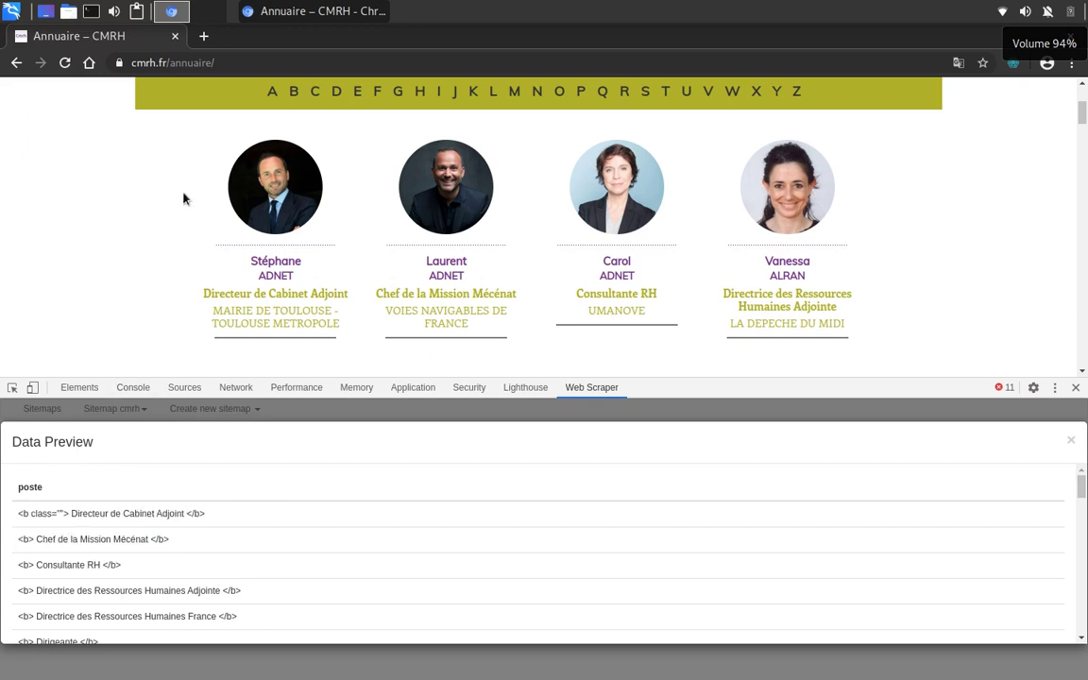
pyautogui.tripleClick(170, 511)
pyautogui.click(1072, 441)
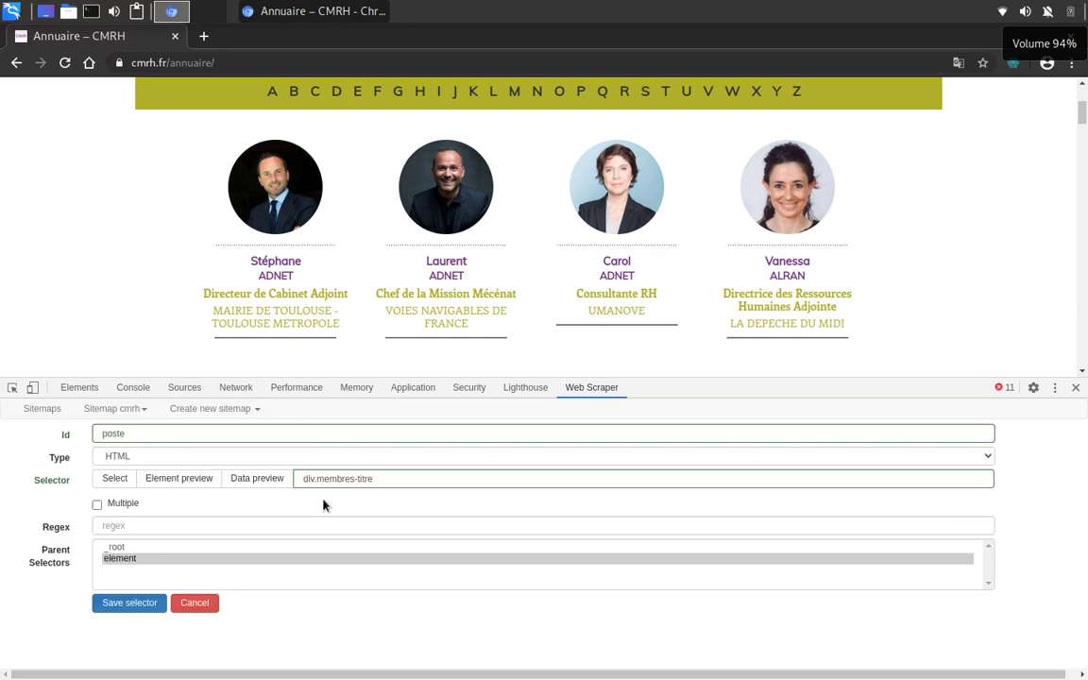
# - Review the poste expression and inspect the first card's job title block in the page's HTML source
pyautogui.click(305, 478)
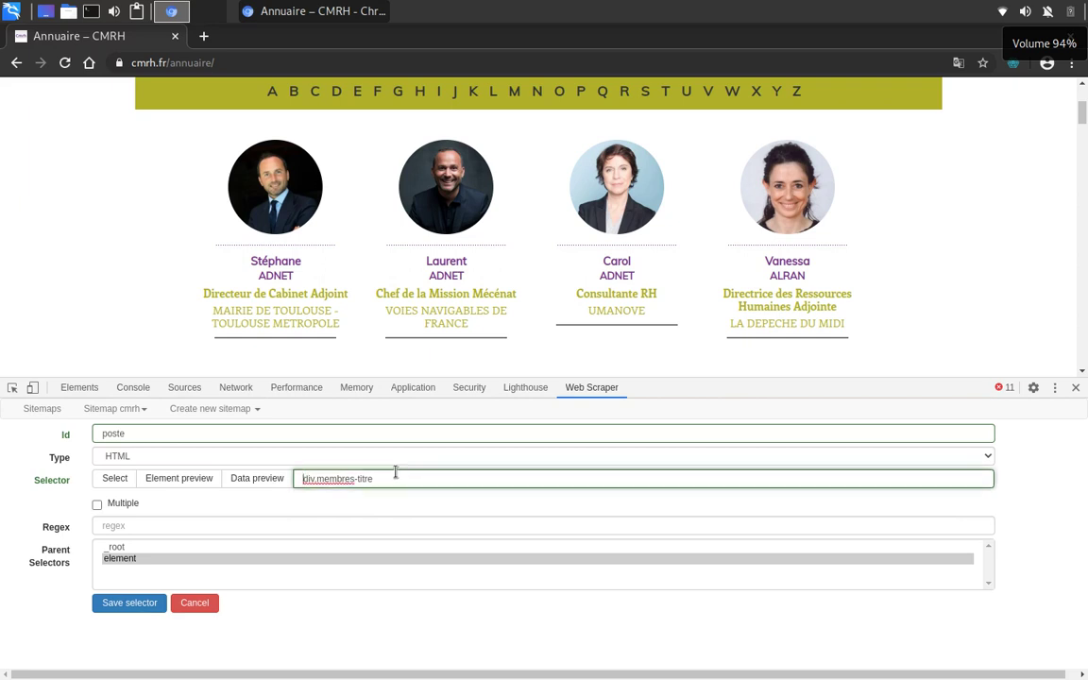
pyautogui.hotkey('ctrl', 'a')
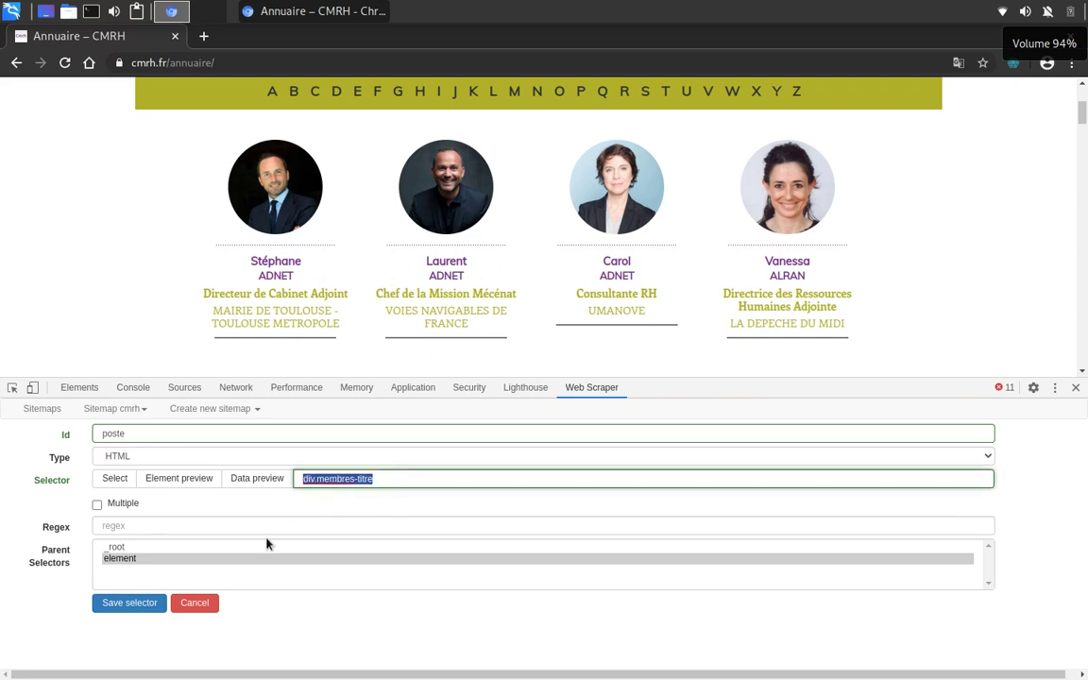
pyautogui.click(12, 387)
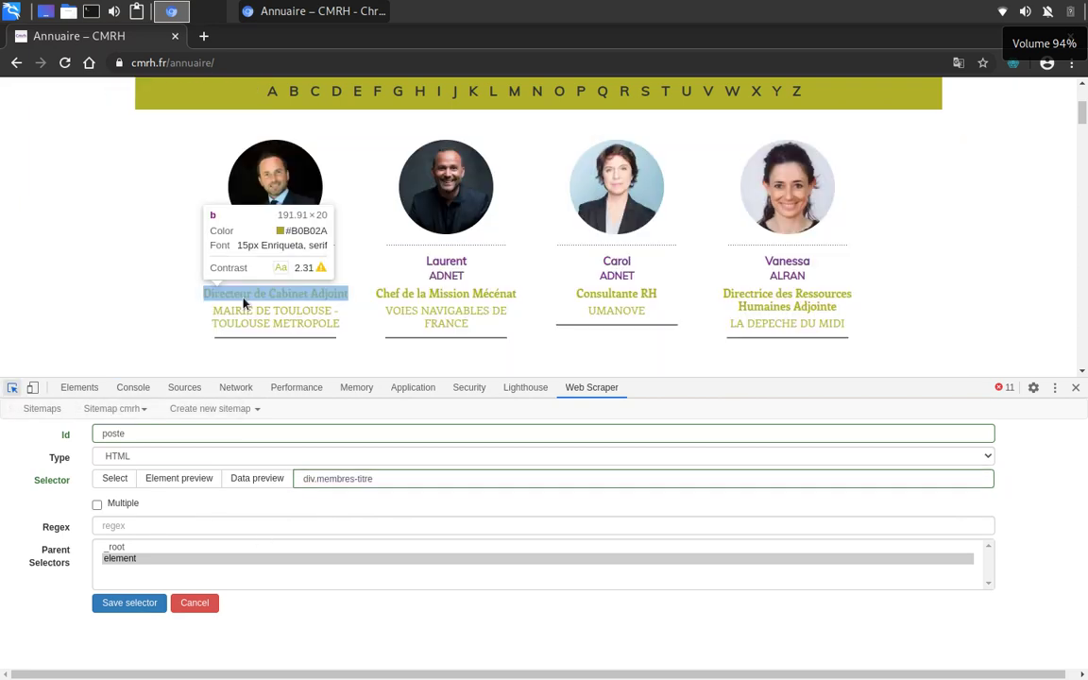
pyautogui.click(199, 300)
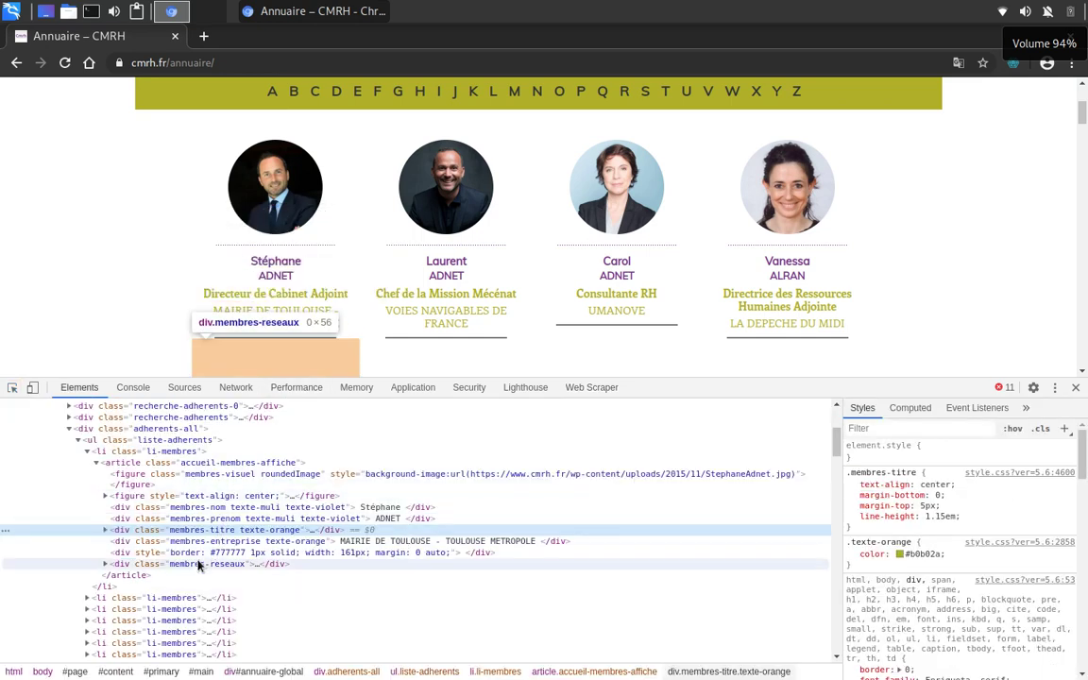
# - Examine the markup inside the first card's job title block and set the poste selector's type to Text
pyautogui.click(107, 530)
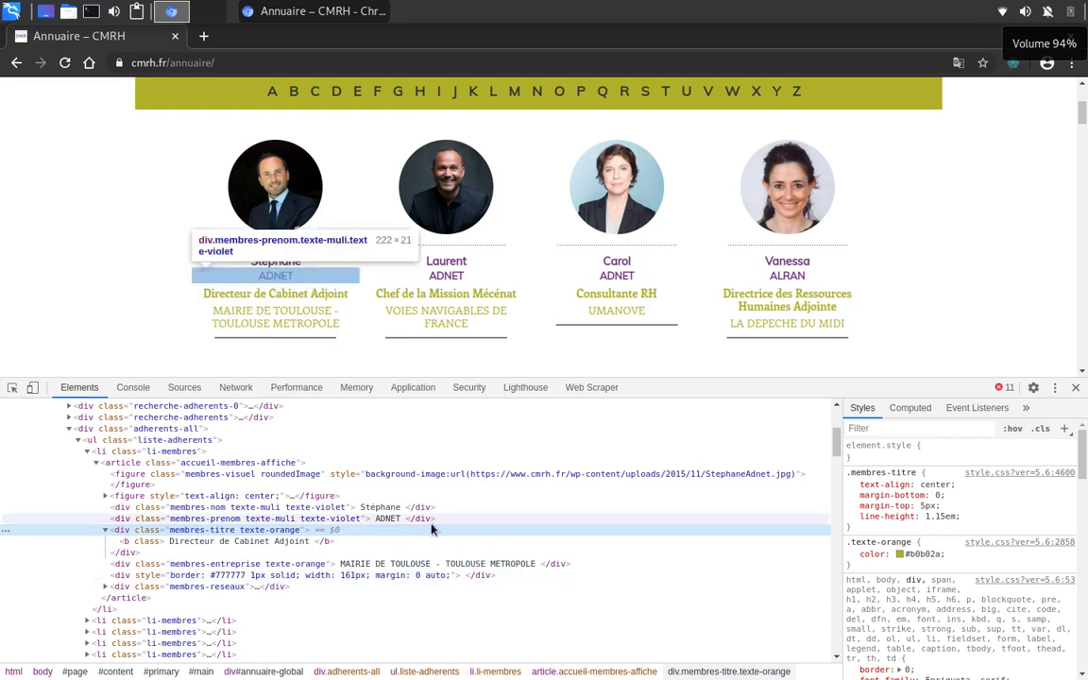
pyautogui.click(597, 389)
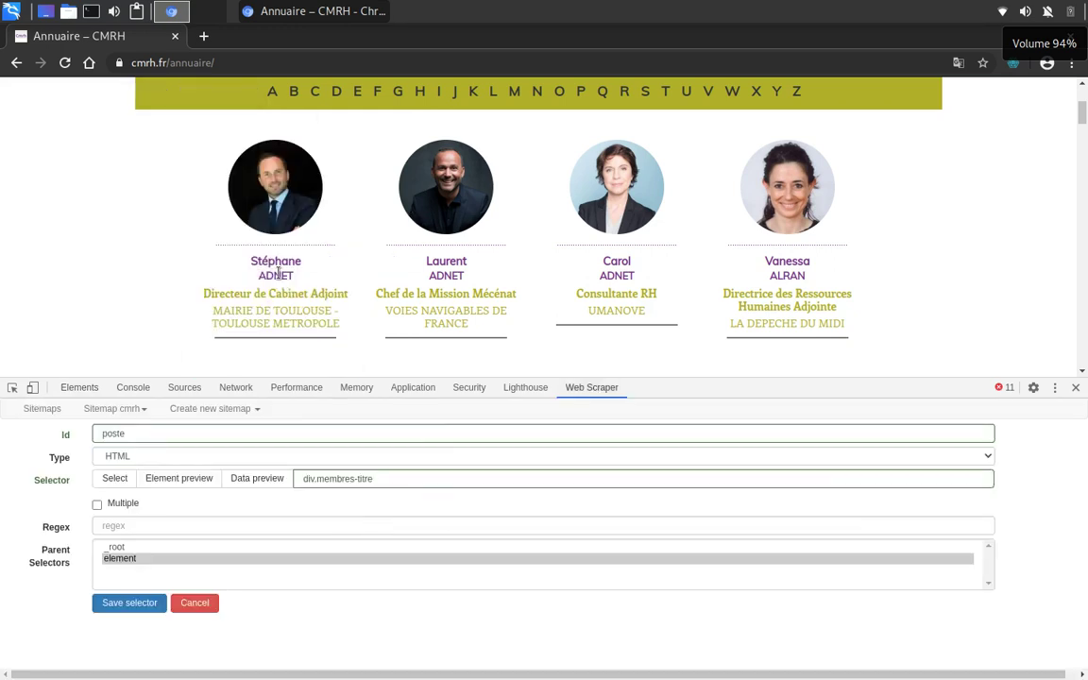
pyautogui.click(109, 455)
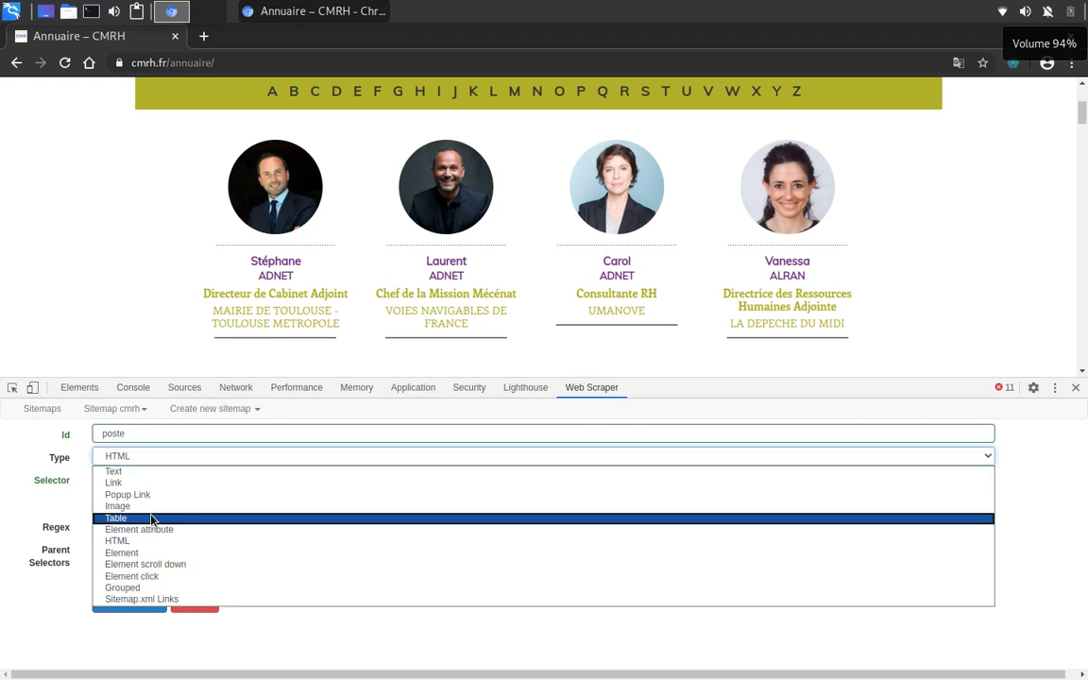
pyautogui.click(151, 470)
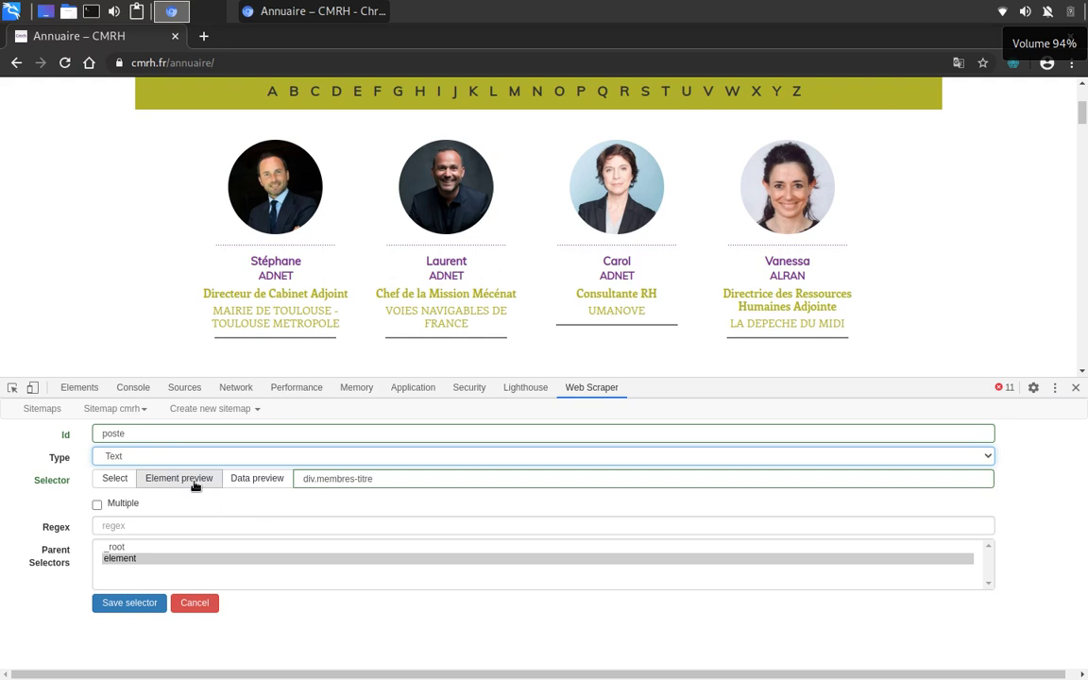
# - Preview the poste selector's text data across the member cards and save the selector
pyautogui.click(257, 478)
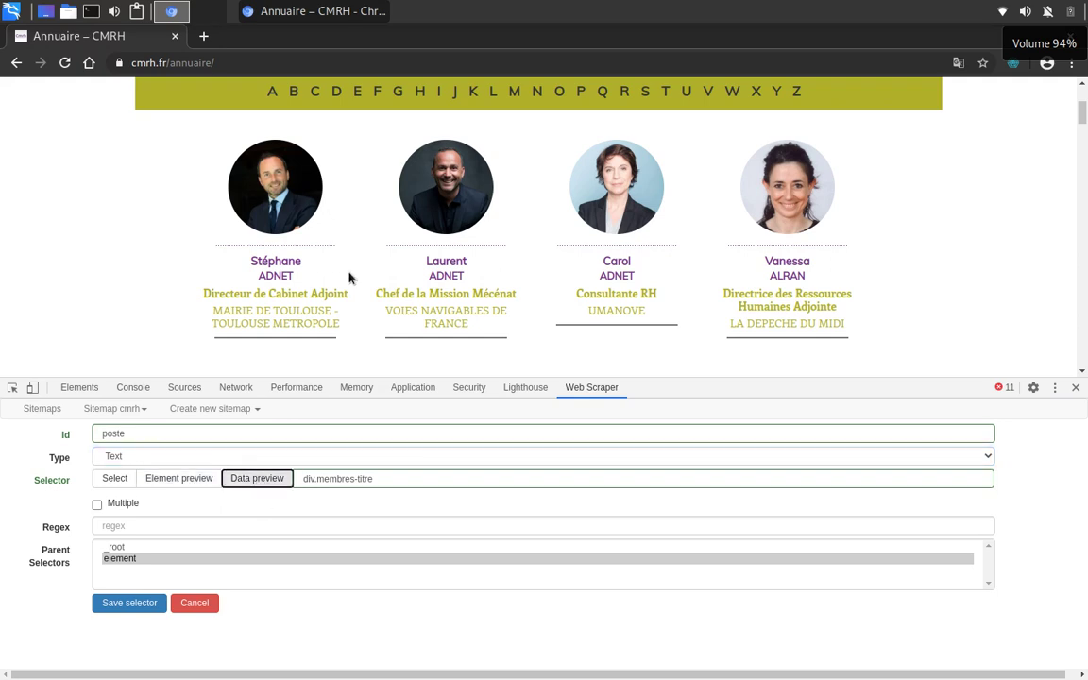
pyautogui.scroll(-6, 378, 500)
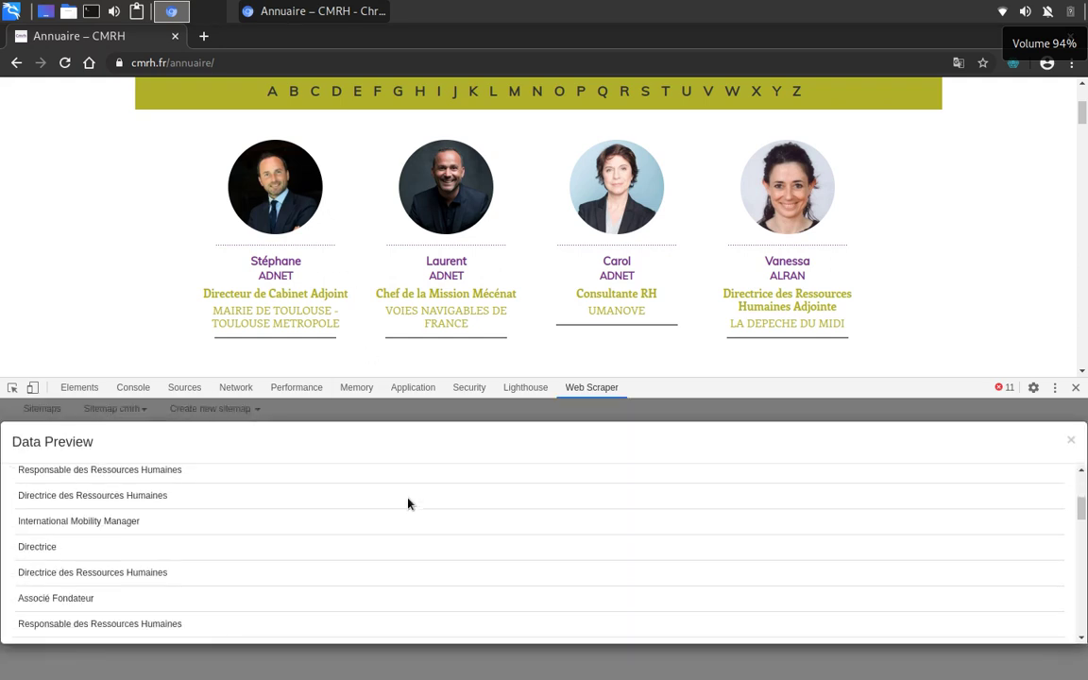
pyautogui.click(1073, 439)
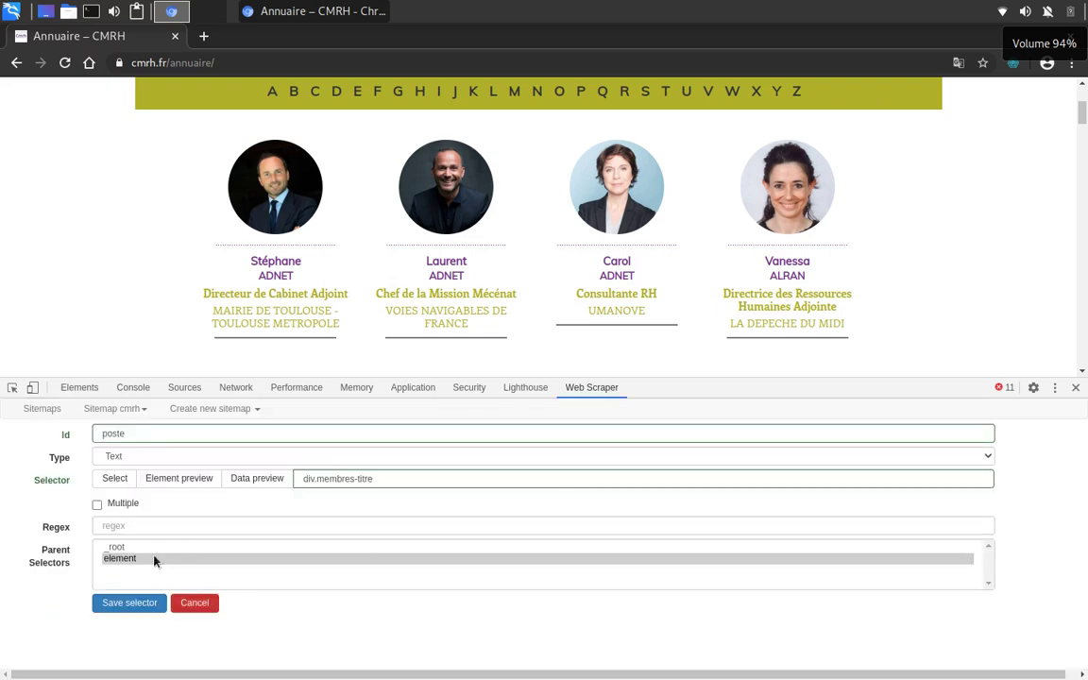
pyautogui.click(148, 604)
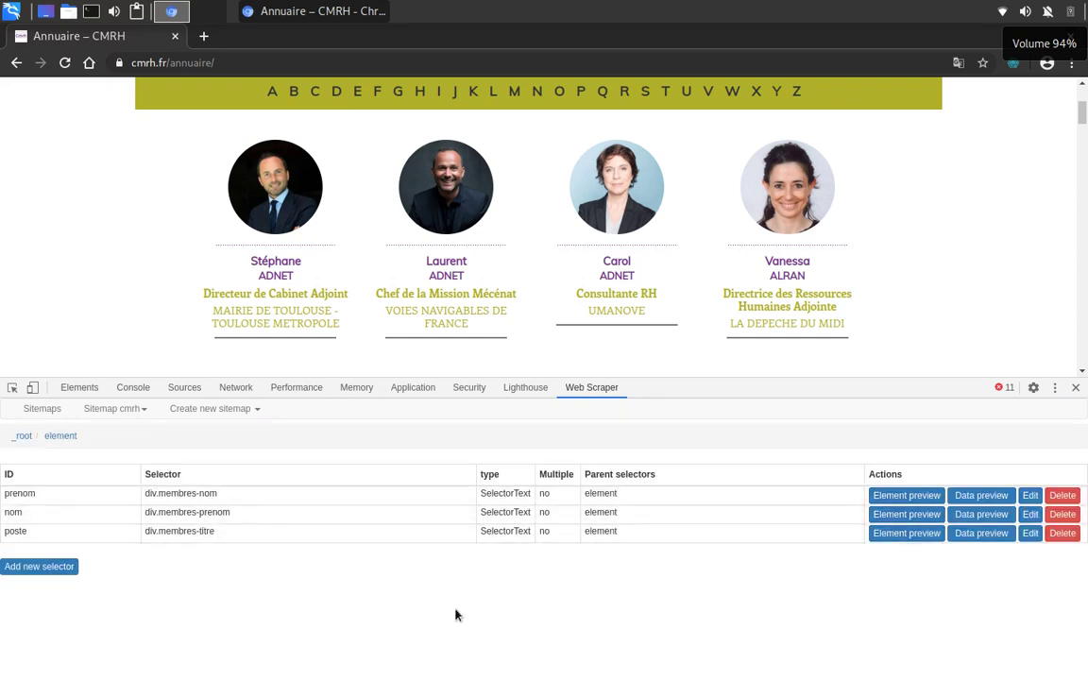
# - Add a selector under element and pick the first card's company block, giving div.membres-entreprise
pyautogui.click(43, 567)
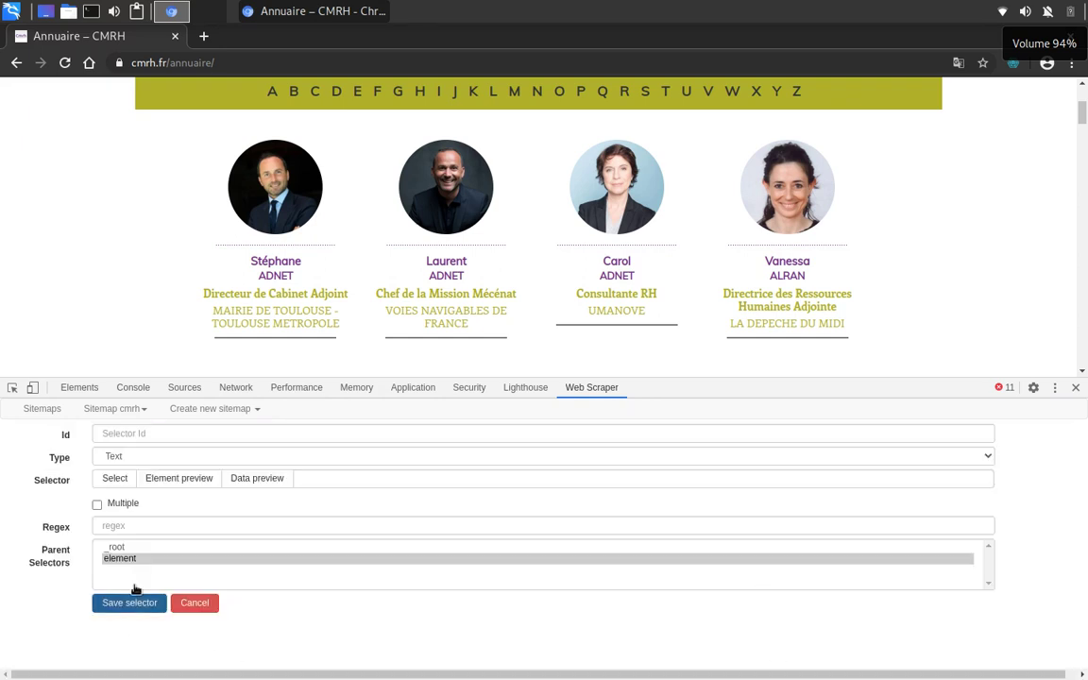
pyautogui.click(119, 482)
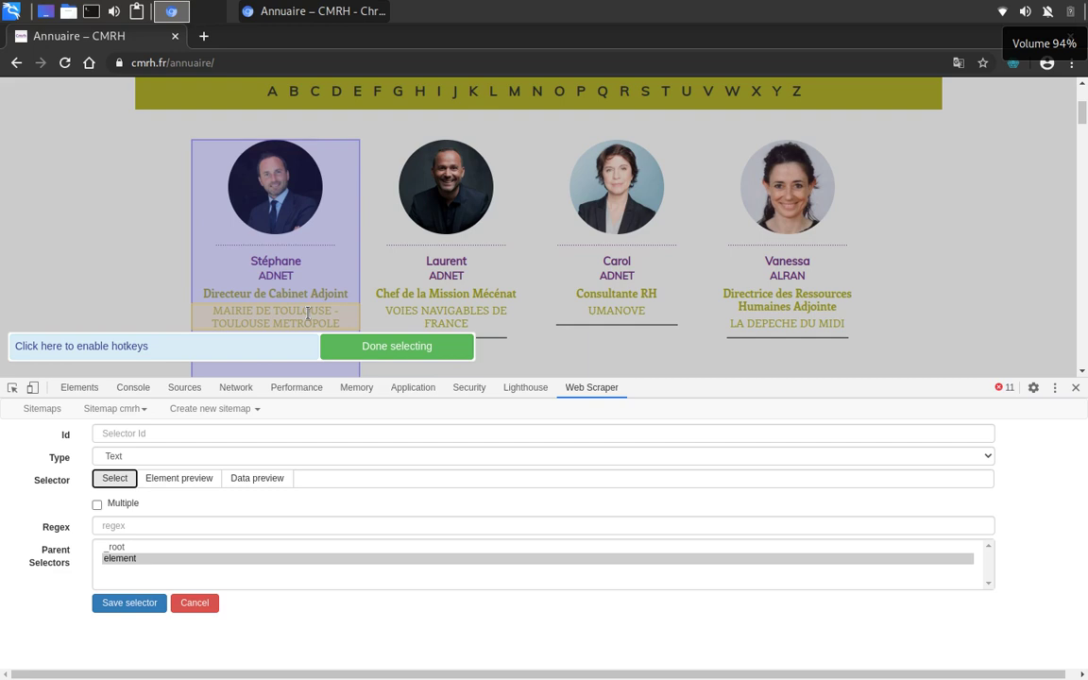
pyautogui.click(307, 313)
pyautogui.click(392, 342)
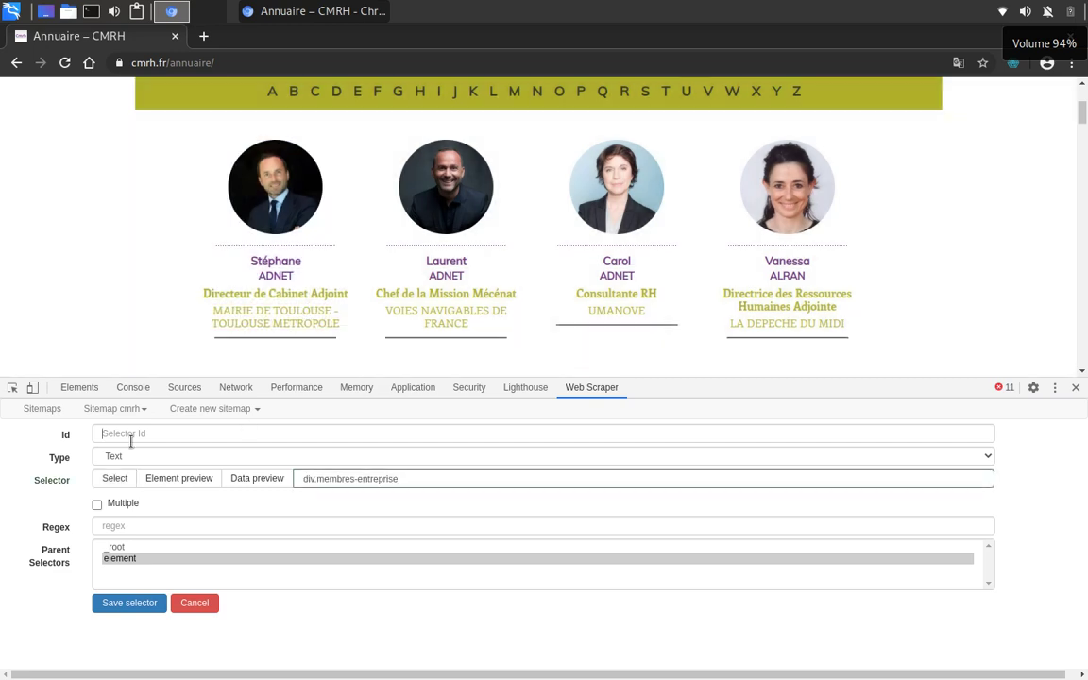
# - Examine the div.membres-entreprise expression of the new company selector
pyautogui.tripleClick(398, 480)
pyautogui.doubleClick(397, 480)
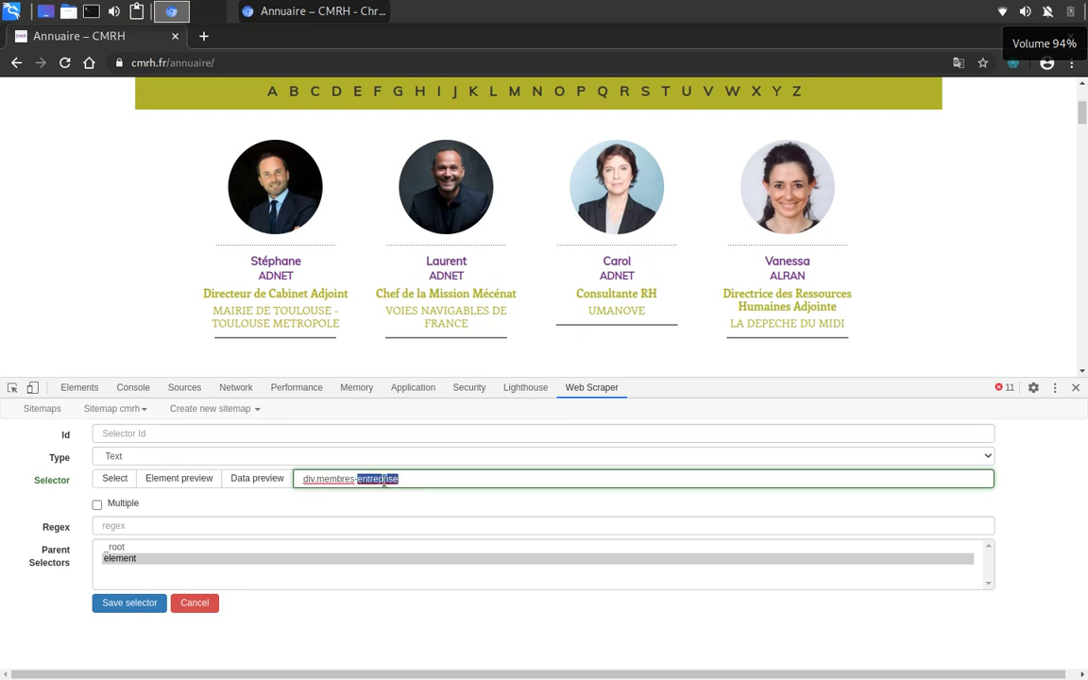
pyautogui.tripleClick(384, 481)
pyautogui.tripleClick(385, 481)
pyautogui.doubleClick(384, 481)
pyautogui.click(383, 481)
pyautogui.tripleClick(384, 481)
pyautogui.tripleClick(383, 480)
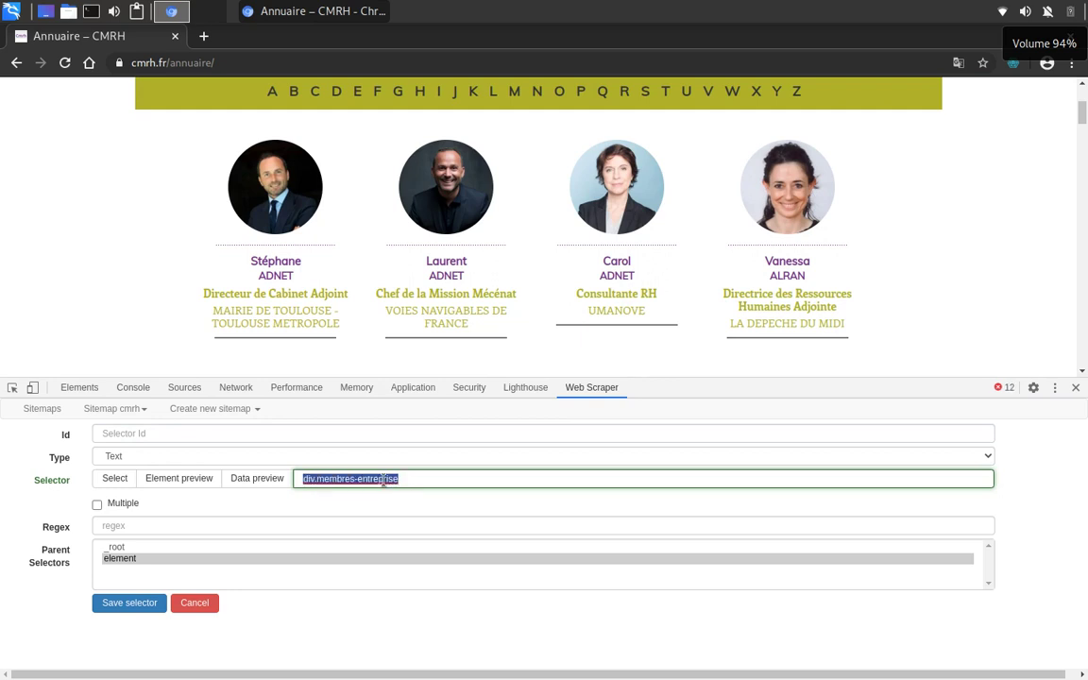
pyautogui.click(168, 434)
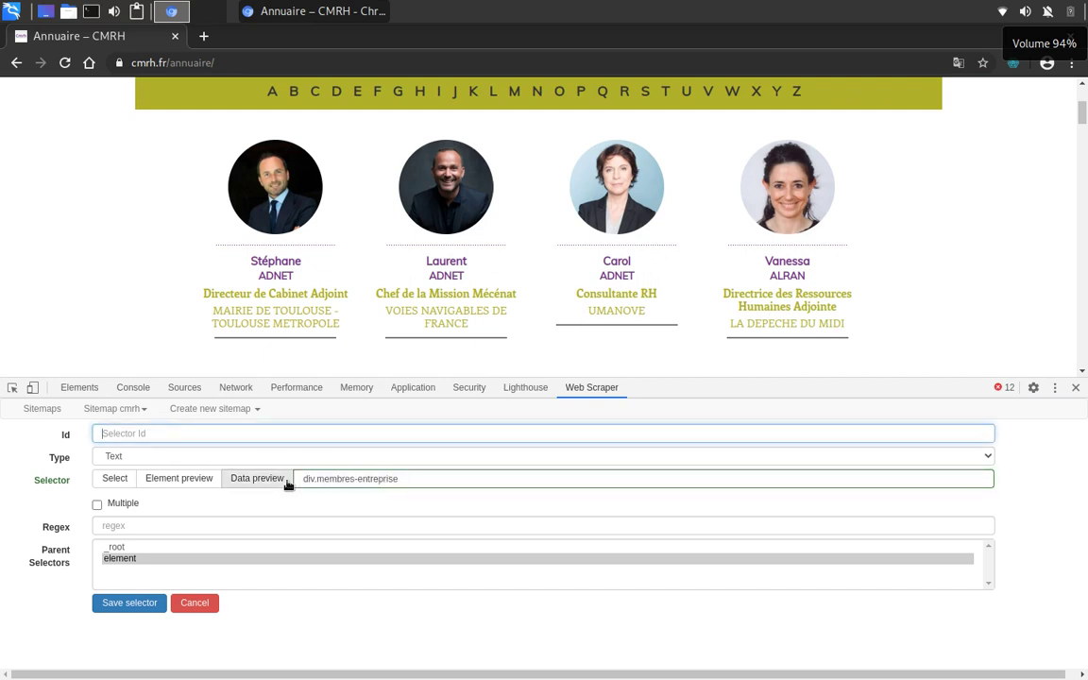
pyautogui.moveTo(304, 480); pyautogui.dragTo(549, 482)
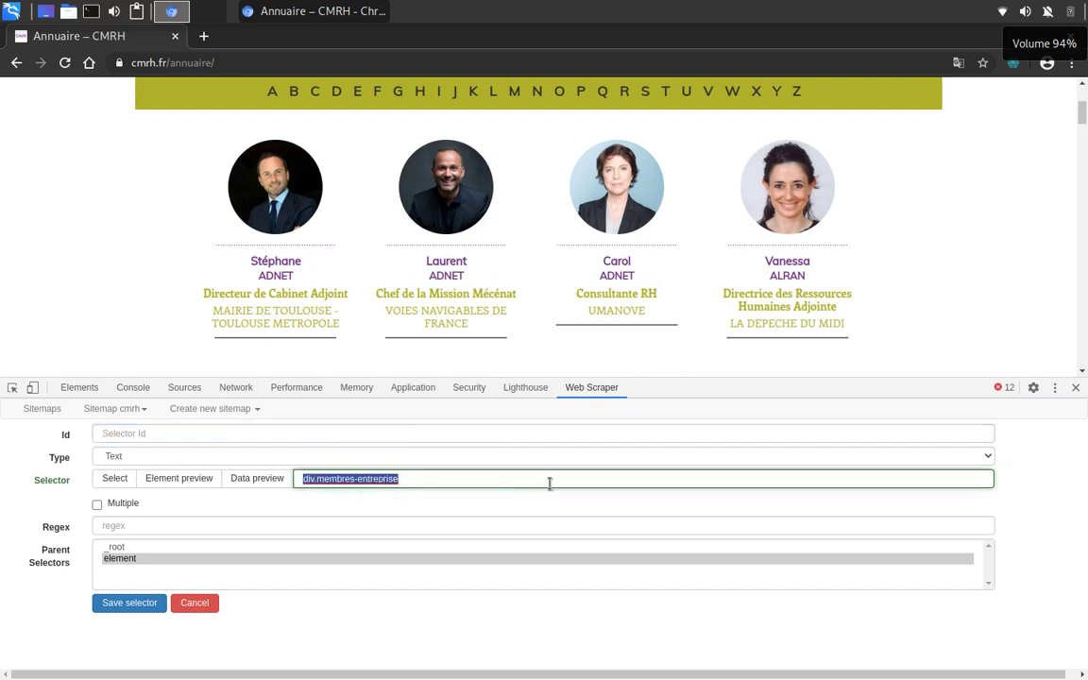
# - Set the company selector's Id to entreprise and its type to Text
pyautogui.click(202, 429)
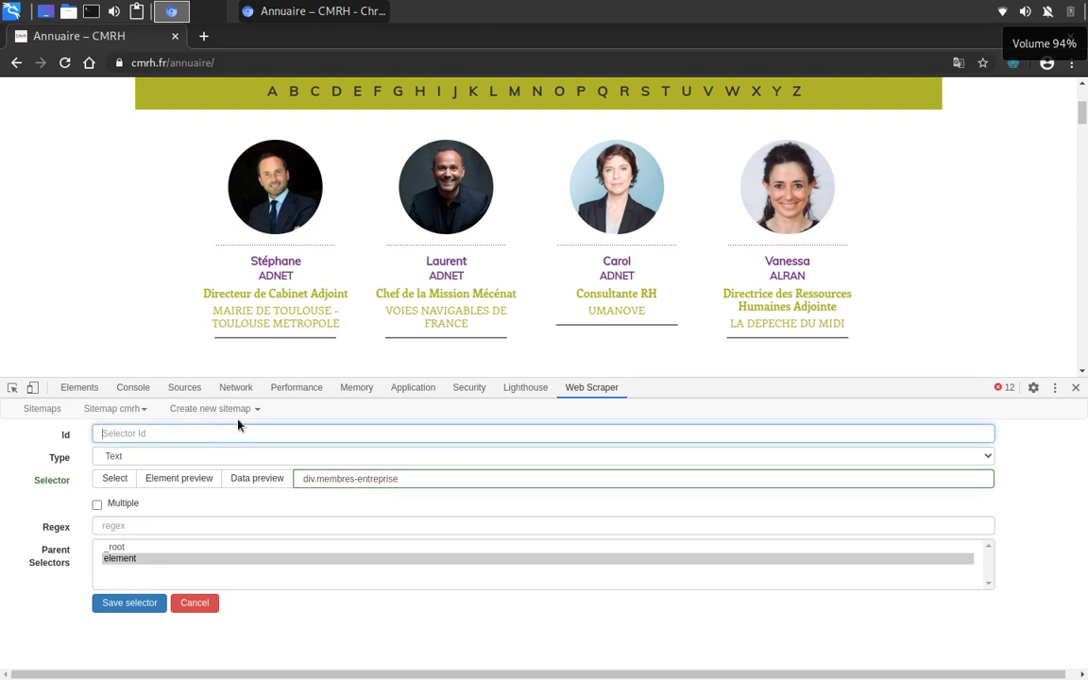
pyautogui.write('ent')
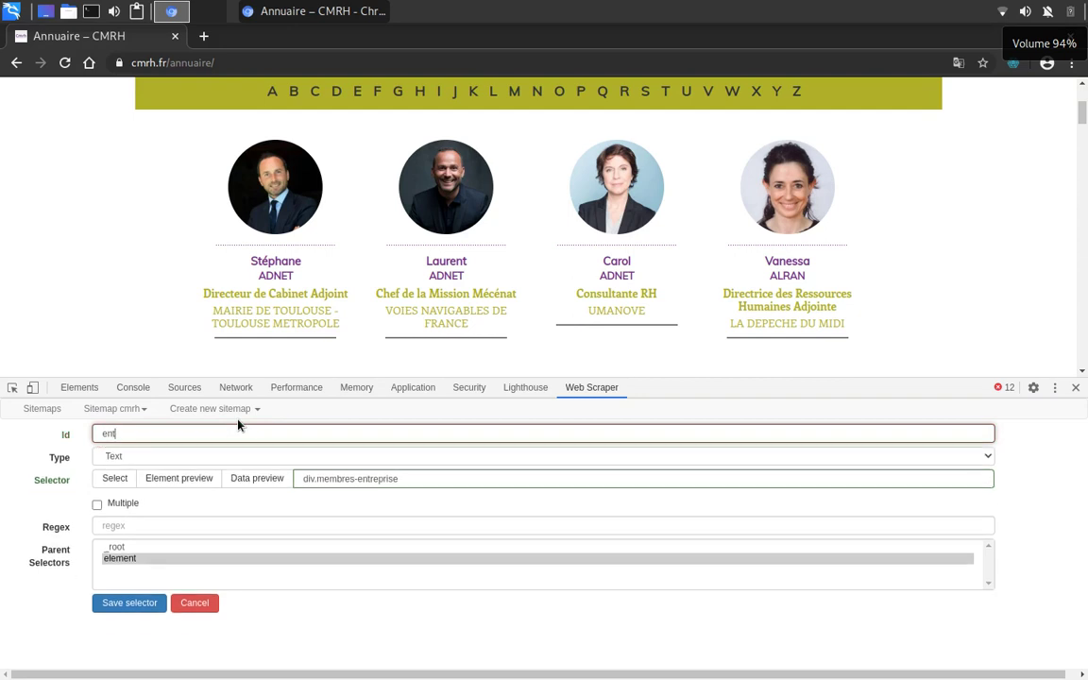
pyautogui.write('reprise')
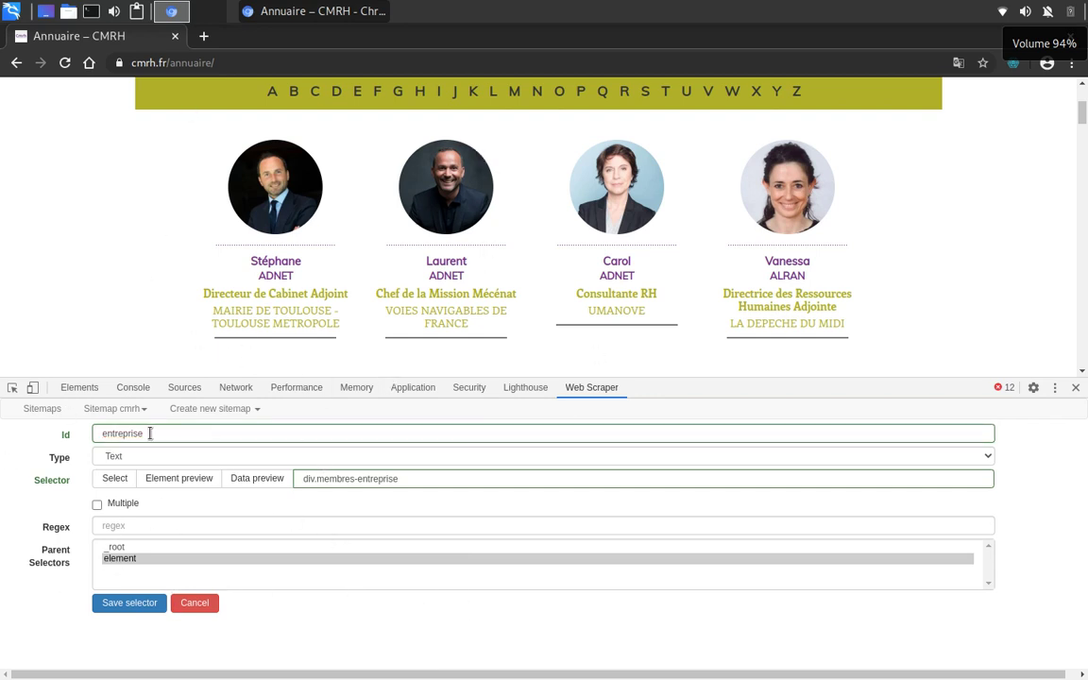
pyautogui.click(161, 461)
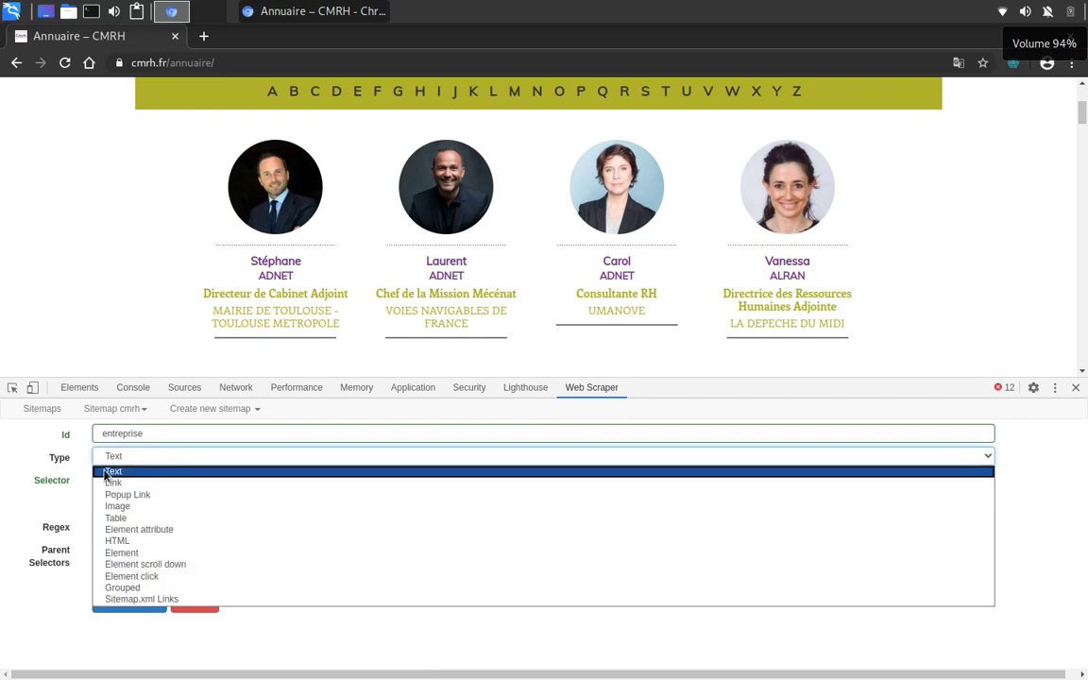
pyautogui.click(153, 469)
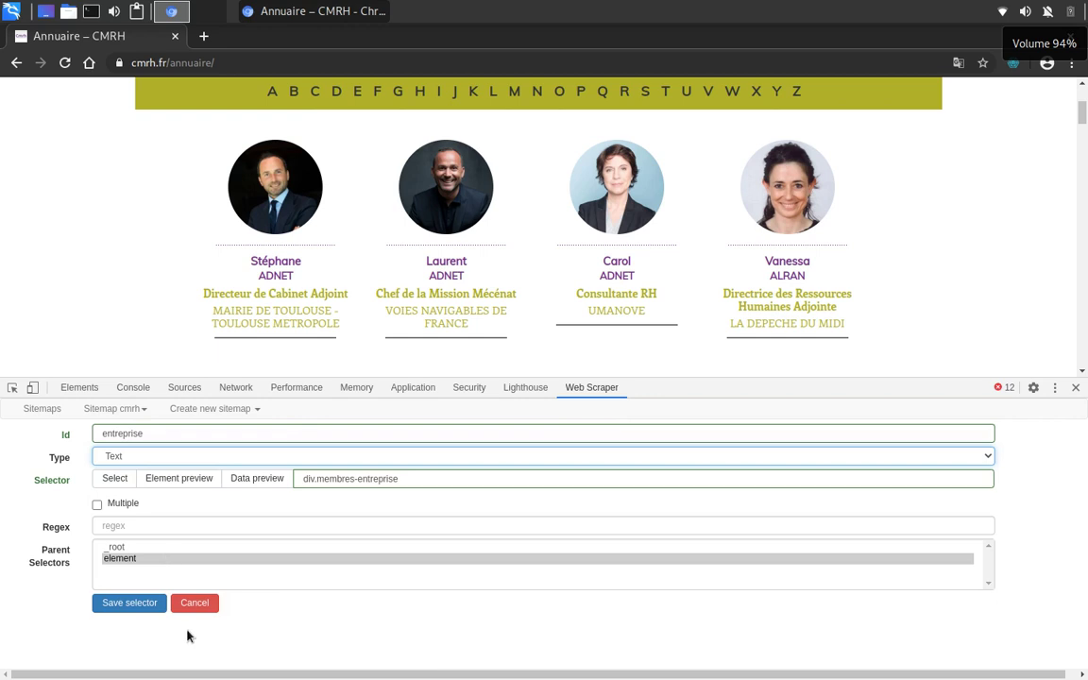
# - Preview the entreprise data across the member cards and save the selector
pyautogui.click(250, 480)
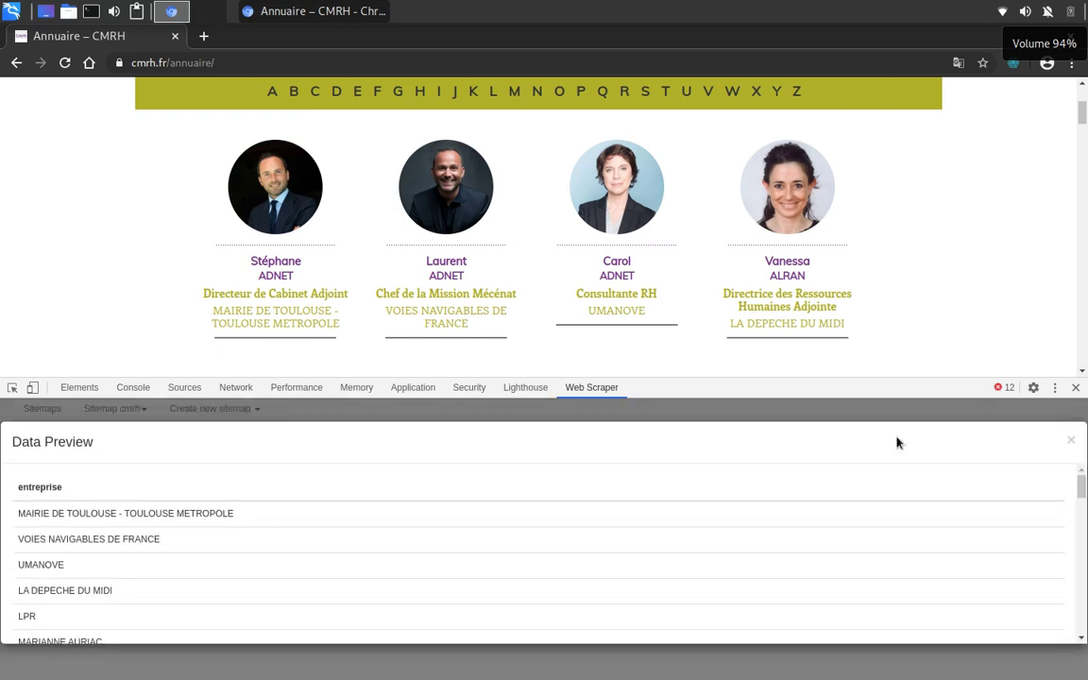
pyautogui.scroll(-10, 947, 527)
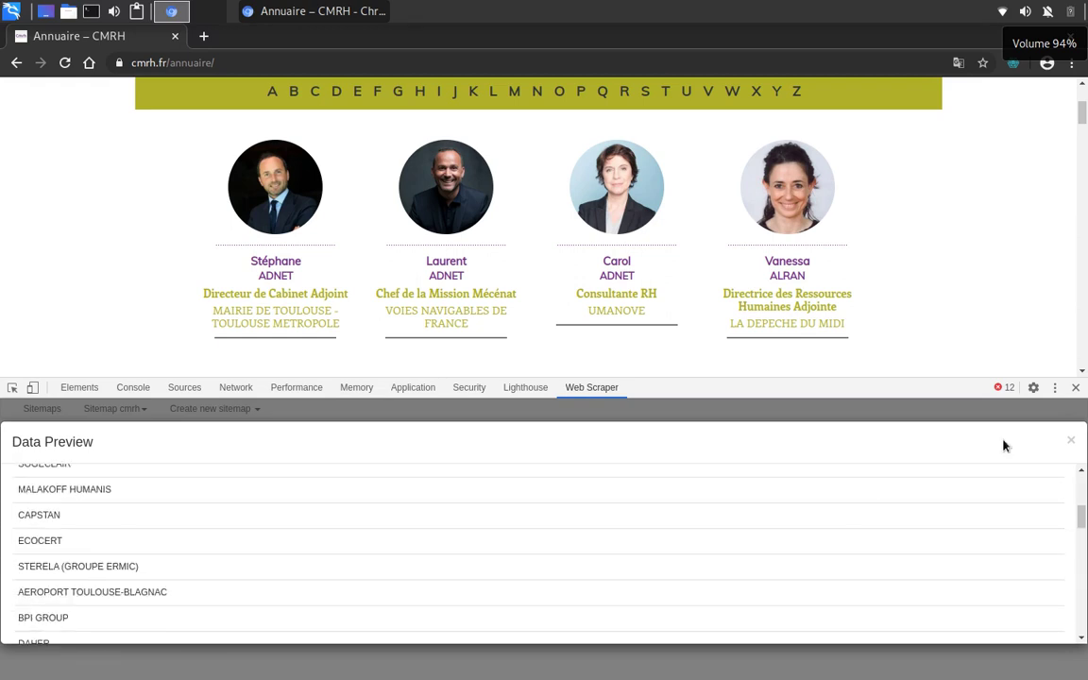
pyautogui.click(1069, 444)
pyautogui.click(109, 605)
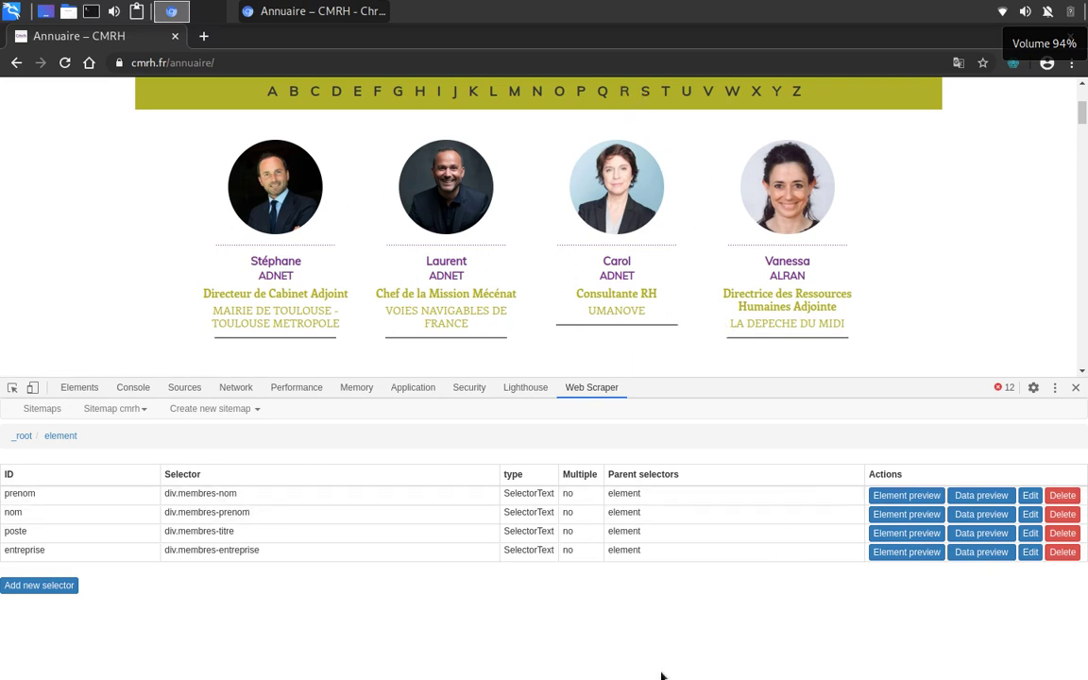
# - Add another selector under element with type Image and Id imageProfil
pyautogui.click(21, 586)
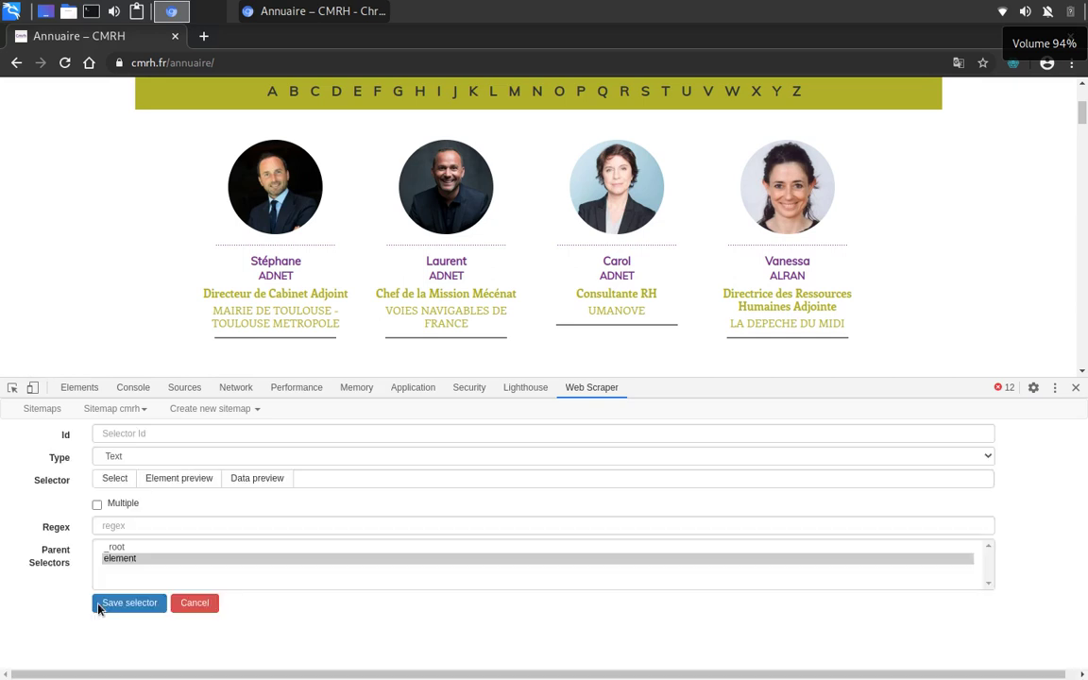
pyautogui.click(130, 457)
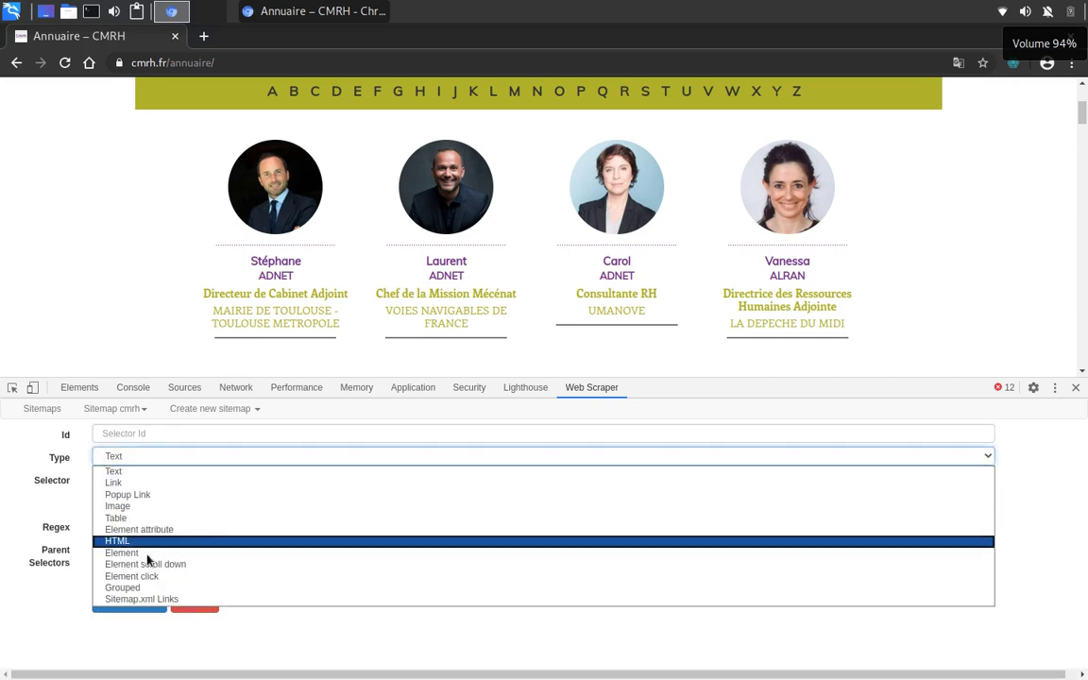
pyautogui.click(139, 511)
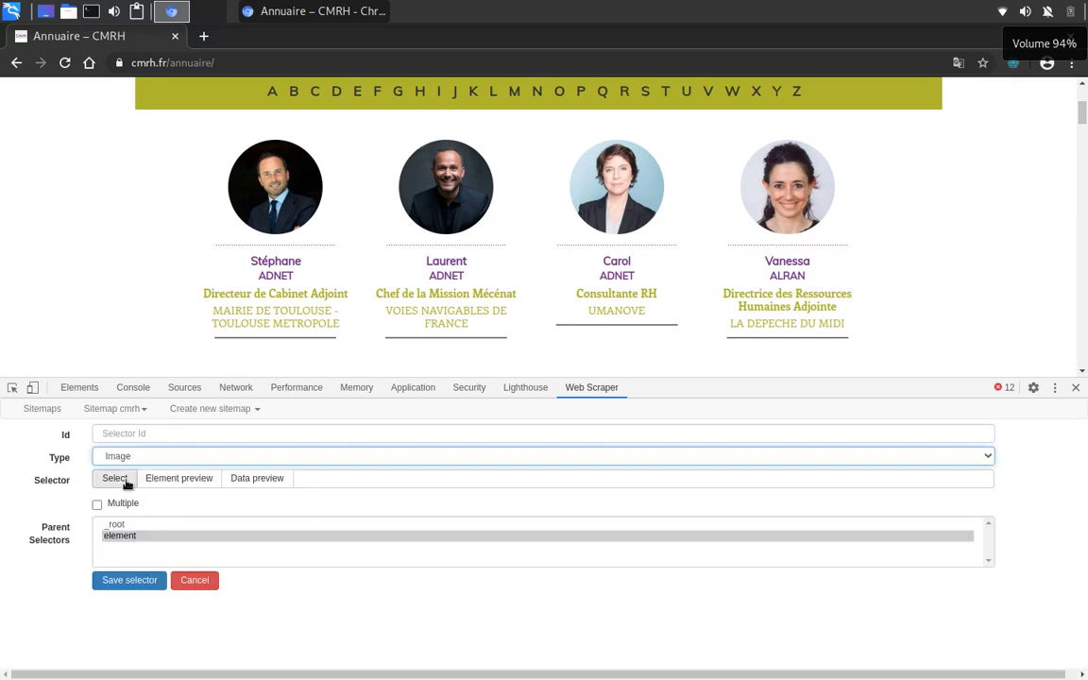
pyautogui.click(122, 436)
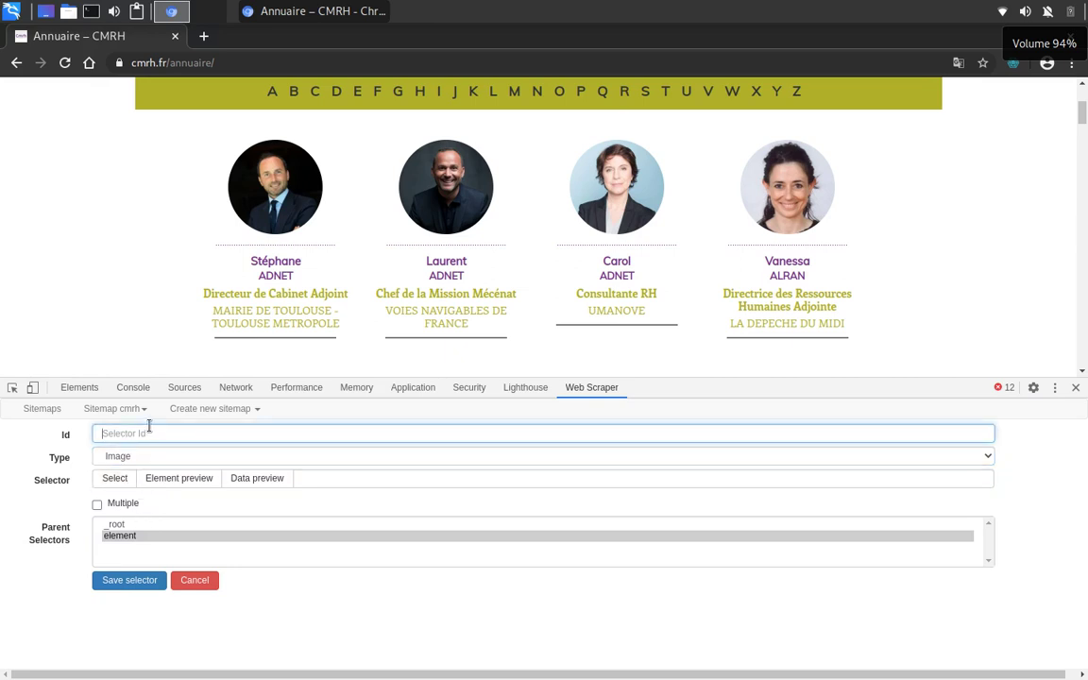
pyautogui.write('imageProfil')
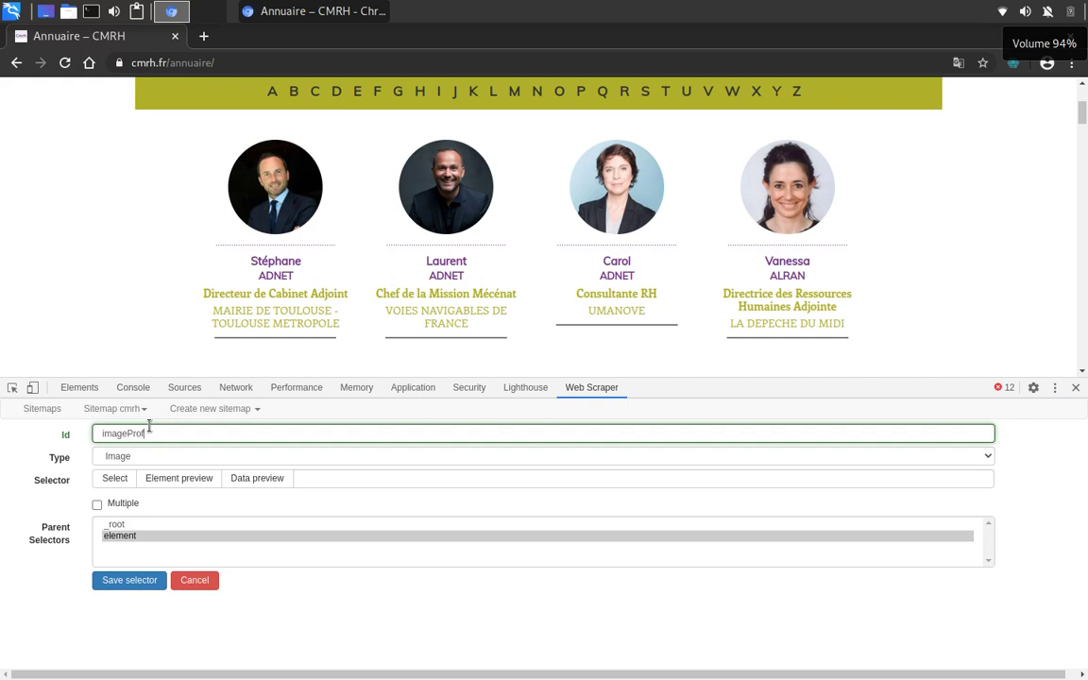
# - Try to pick the first card's profile photo as the element for imageProfil
pyautogui.click(115, 478)
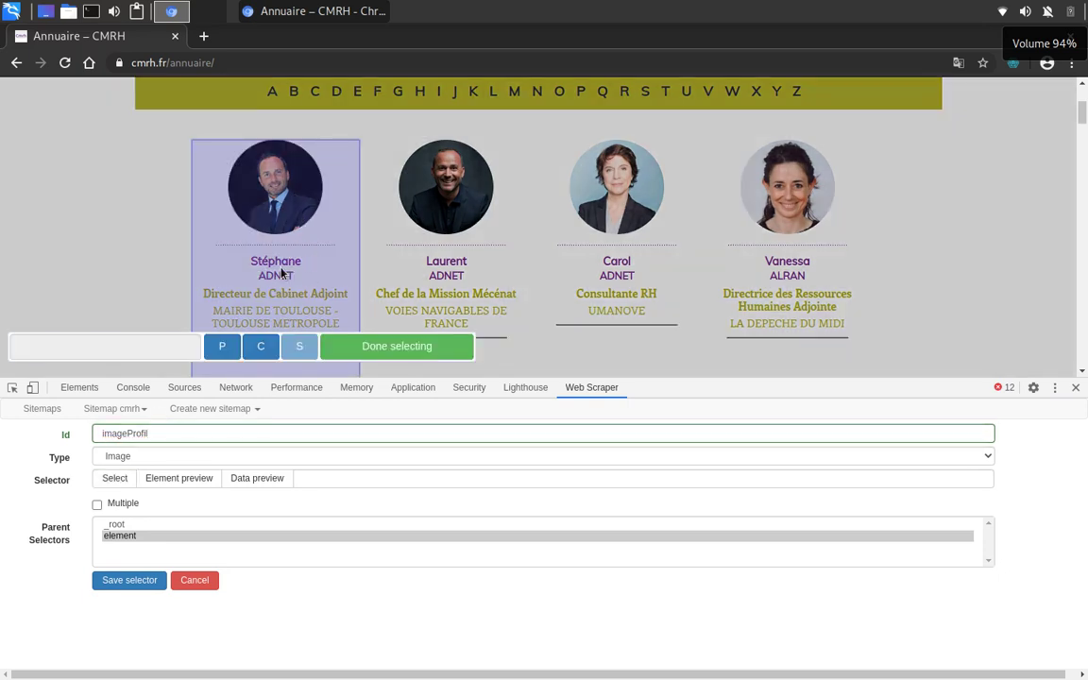
pyautogui.click(404, 353)
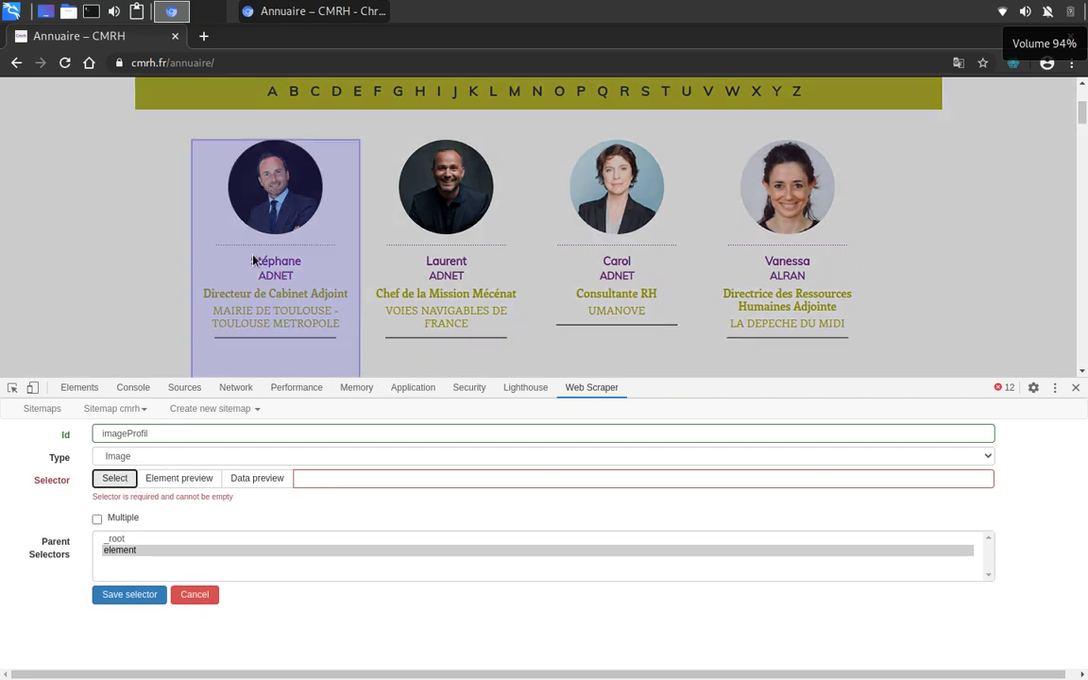
pyautogui.click(115, 479)
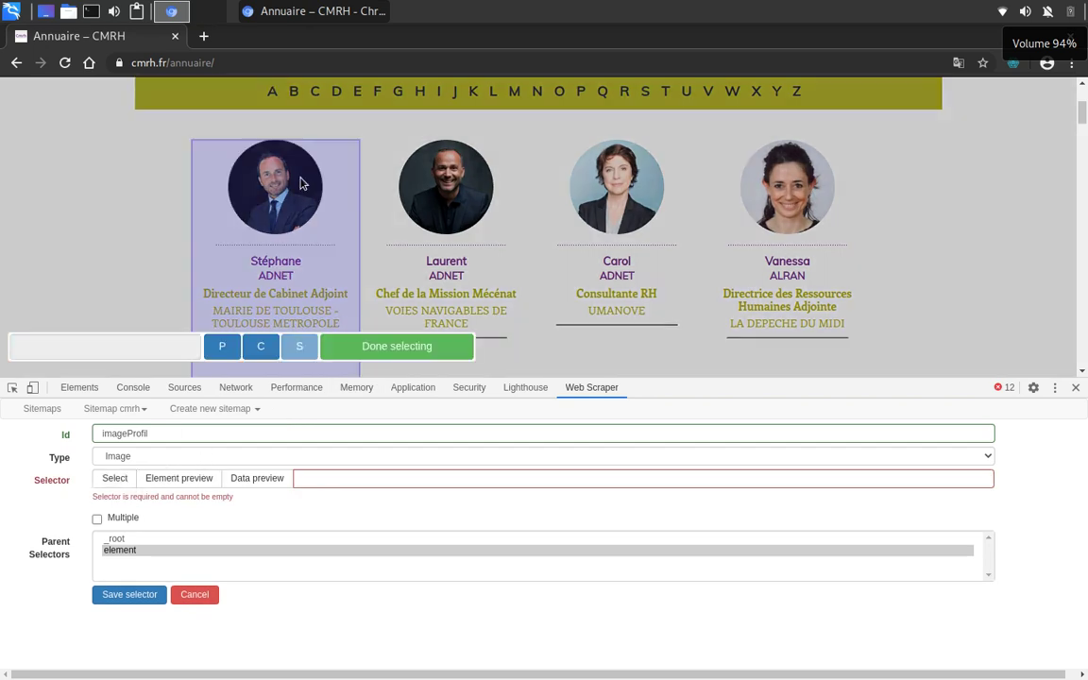
pyautogui.click(359, 347)
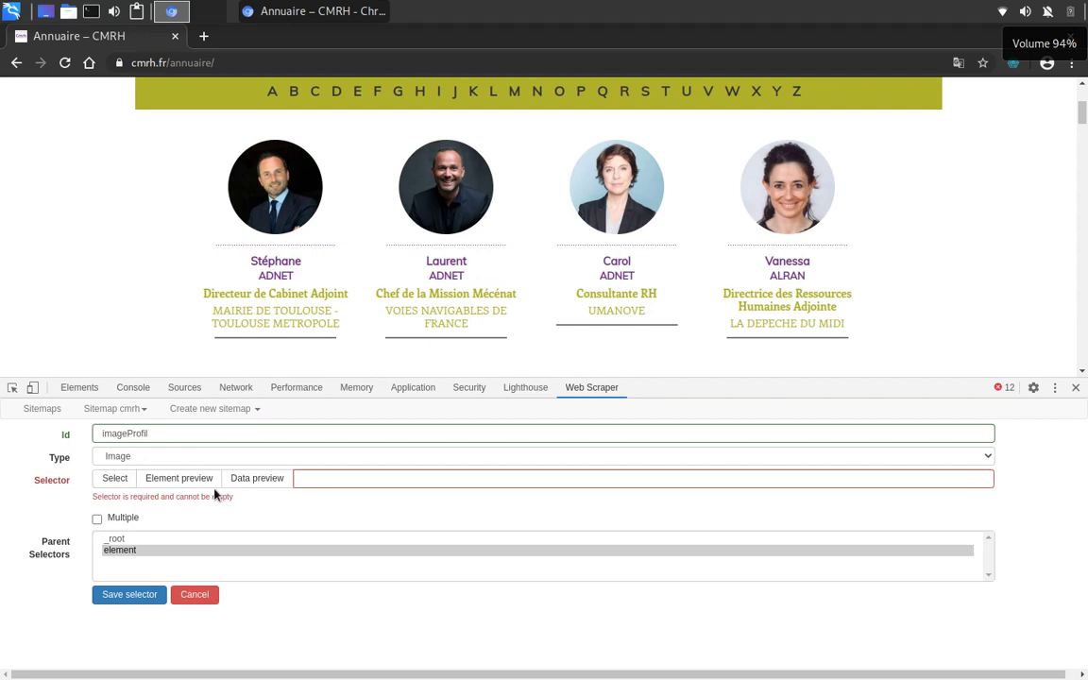
pyautogui.click(114, 479)
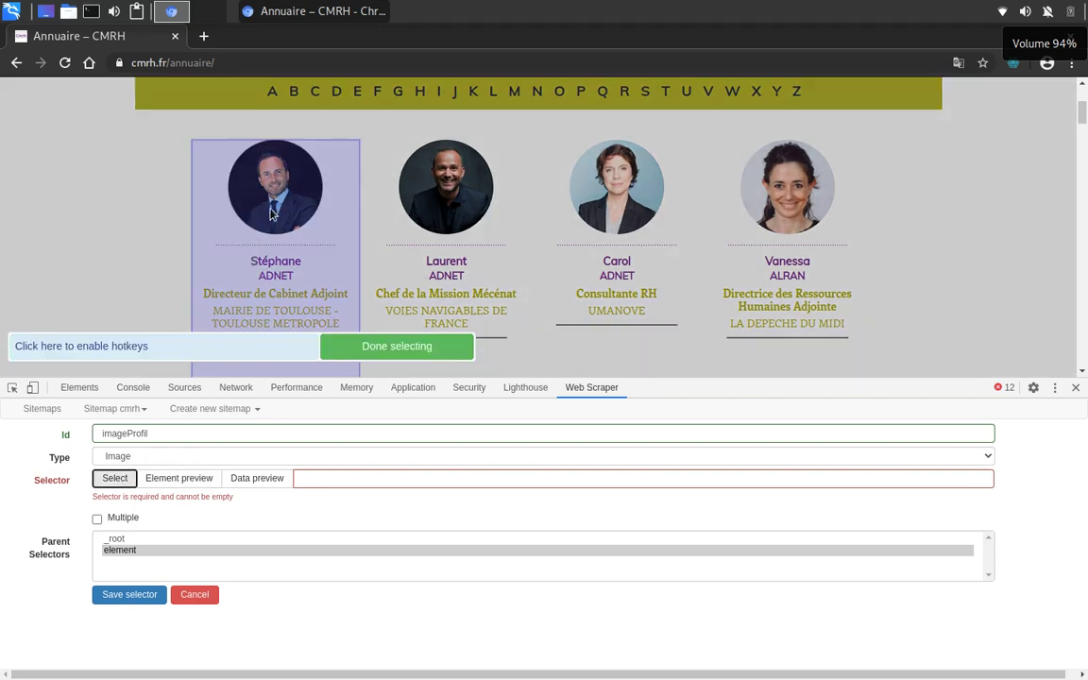
pyautogui.click(271, 215)
pyautogui.click(381, 283)
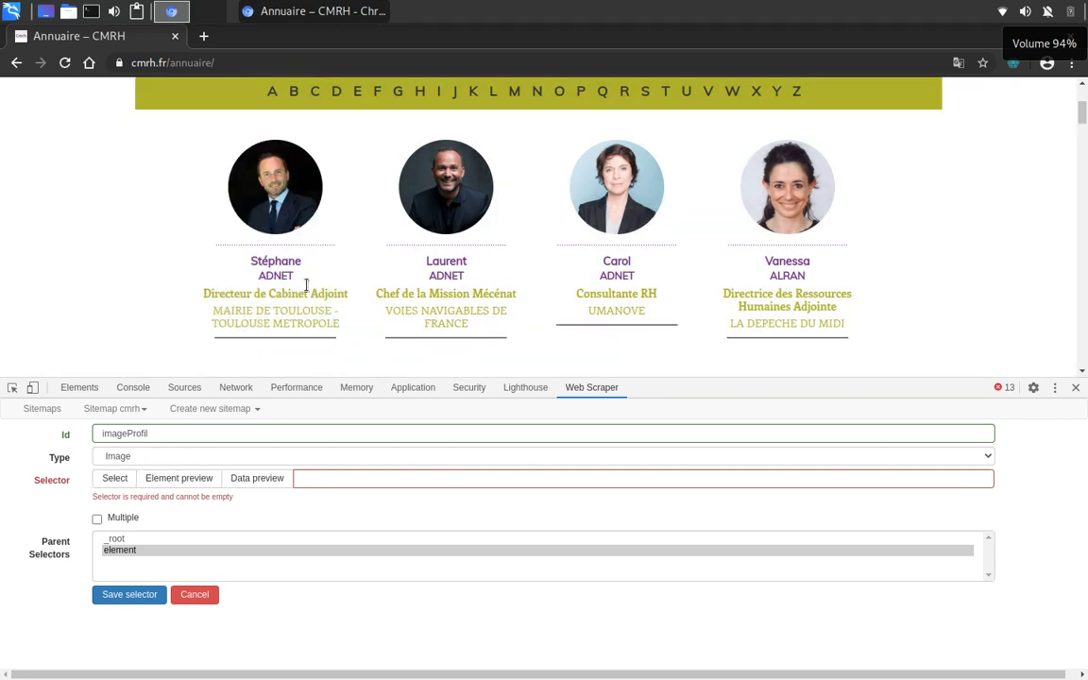
# - Inspect the HTML markup of the first card's profile photo, then return to the imageProfil selector form
pyautogui.rightClick(278, 199)
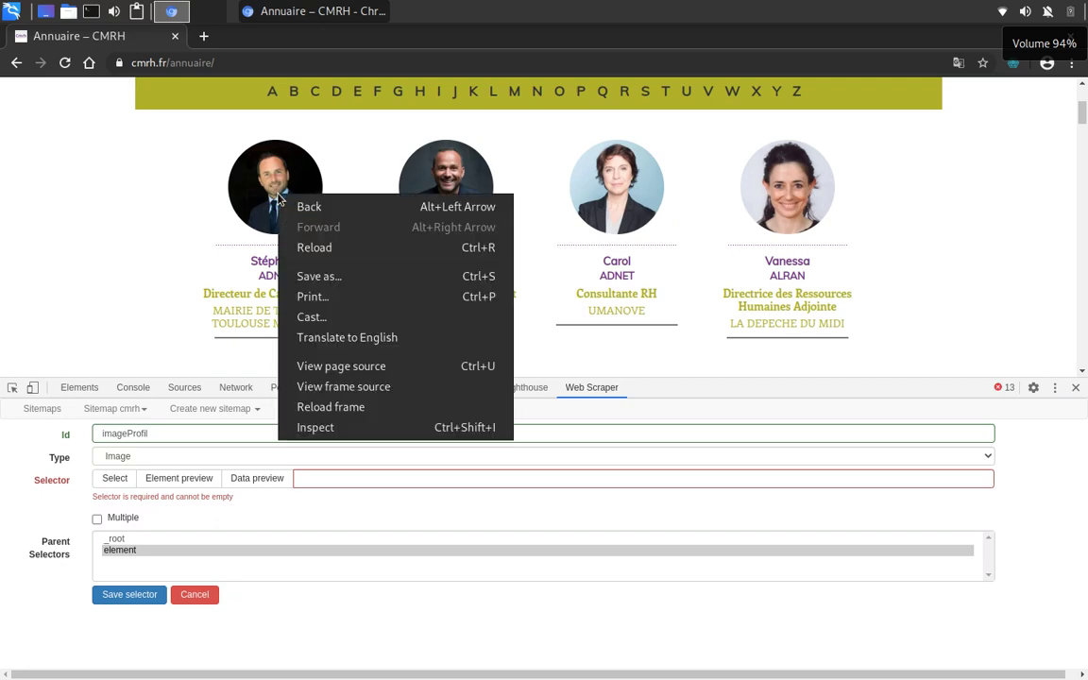
pyautogui.click(351, 429)
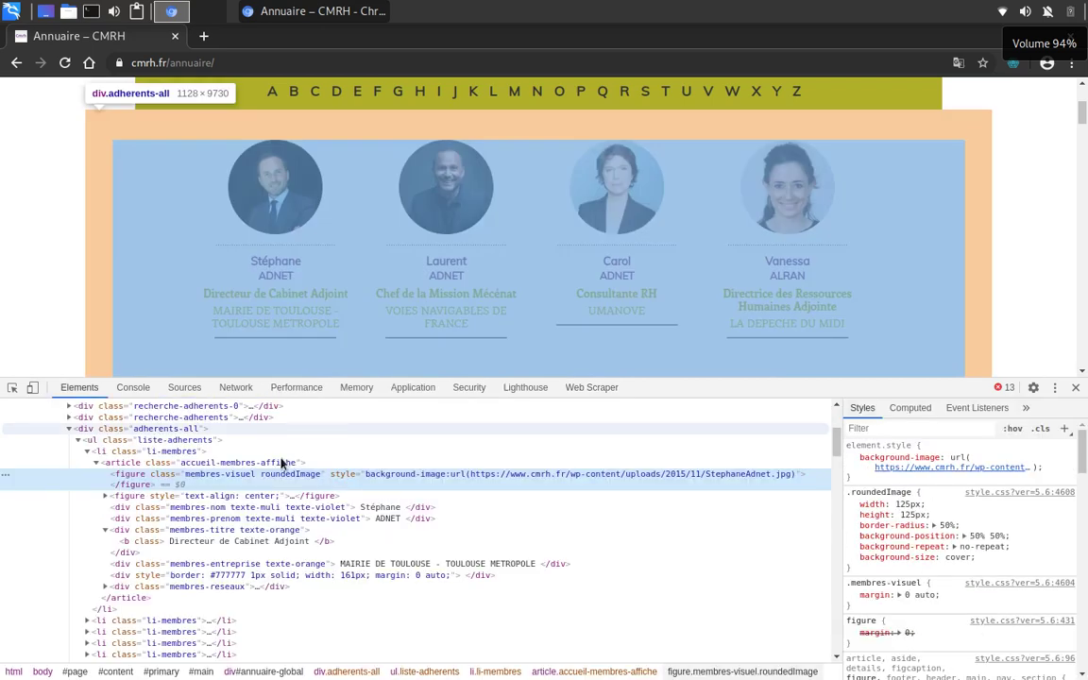
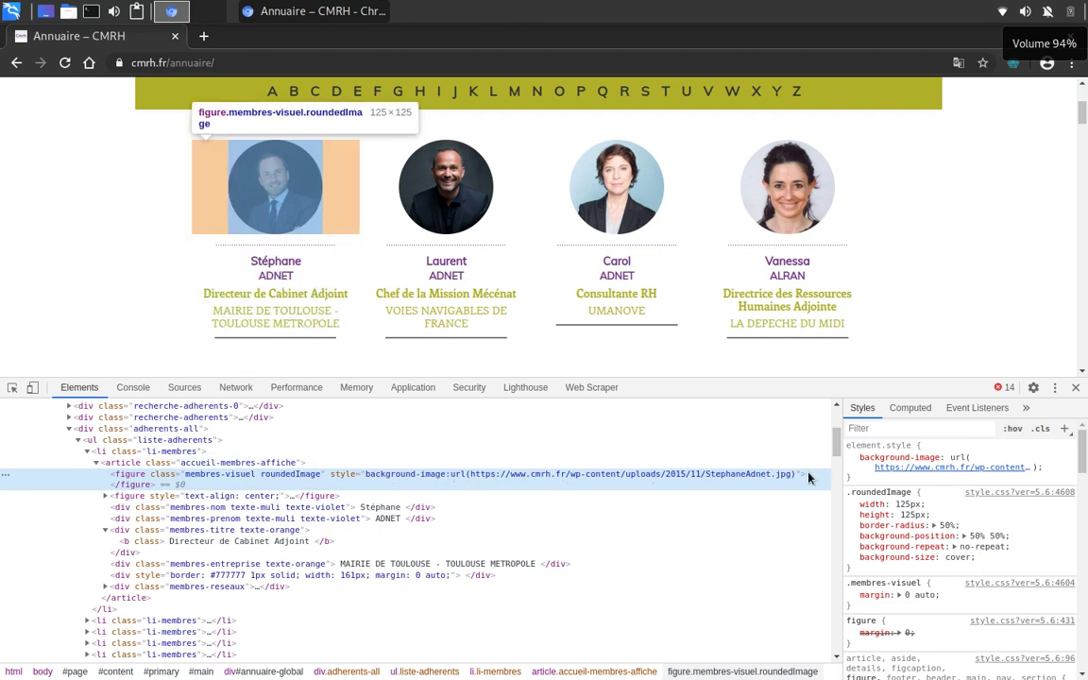
pyautogui.click(593, 387)
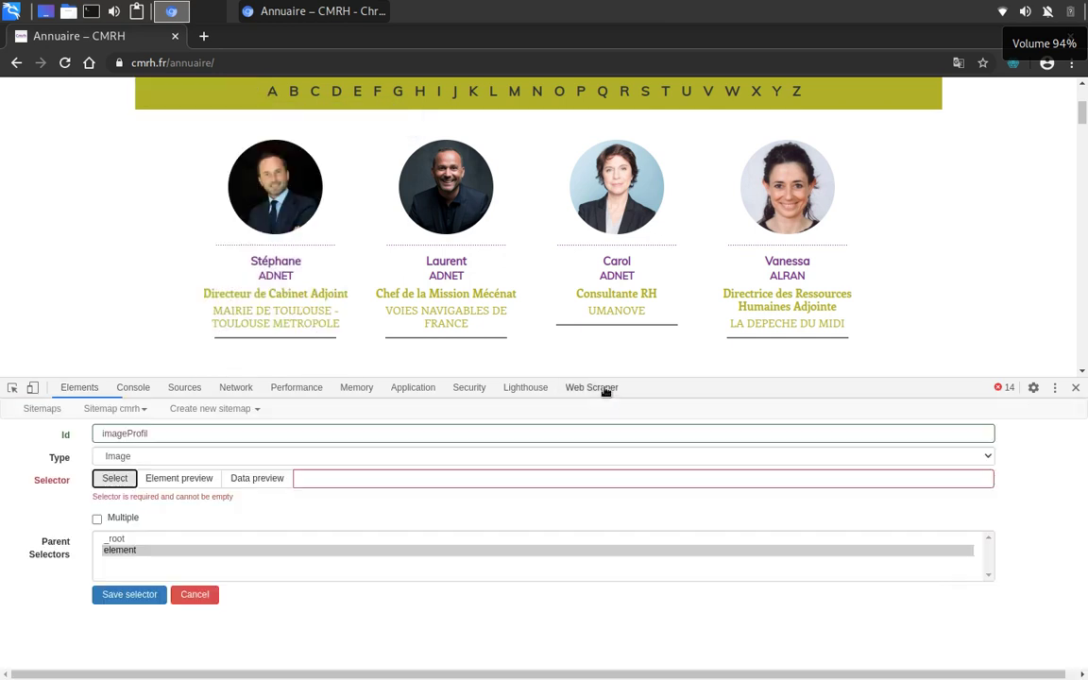
# - Set the imageProfil selector to figure and preview the matching elements on the page
pyautogui.click(391, 482)
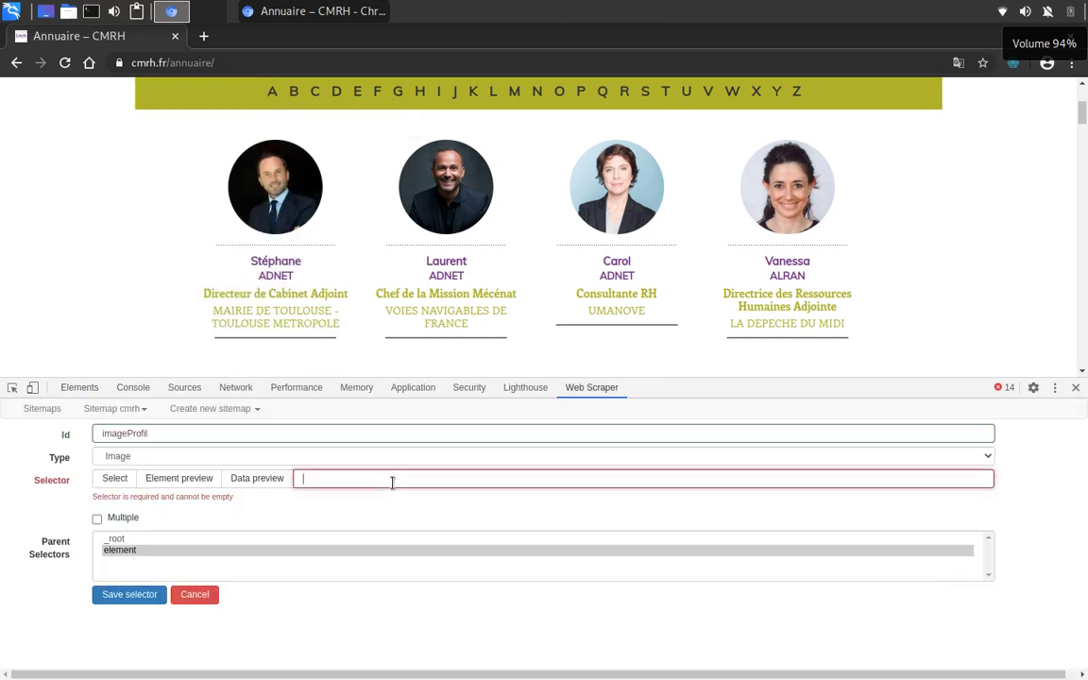
pyautogui.write('f')
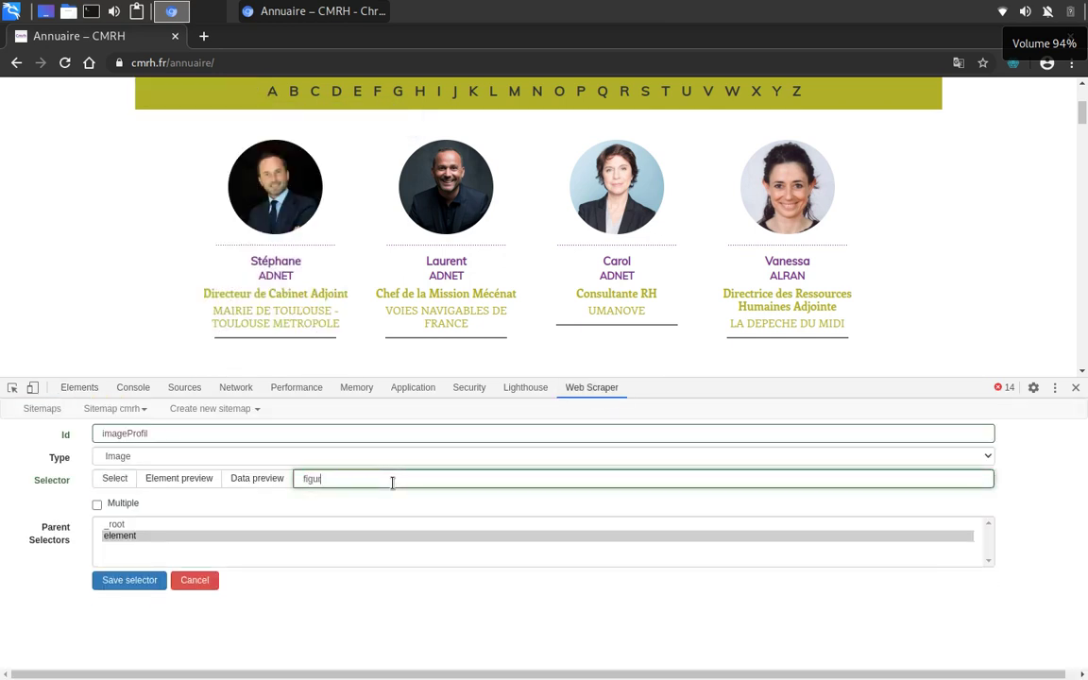
pyautogui.write('igure')
pyautogui.click(170, 478)
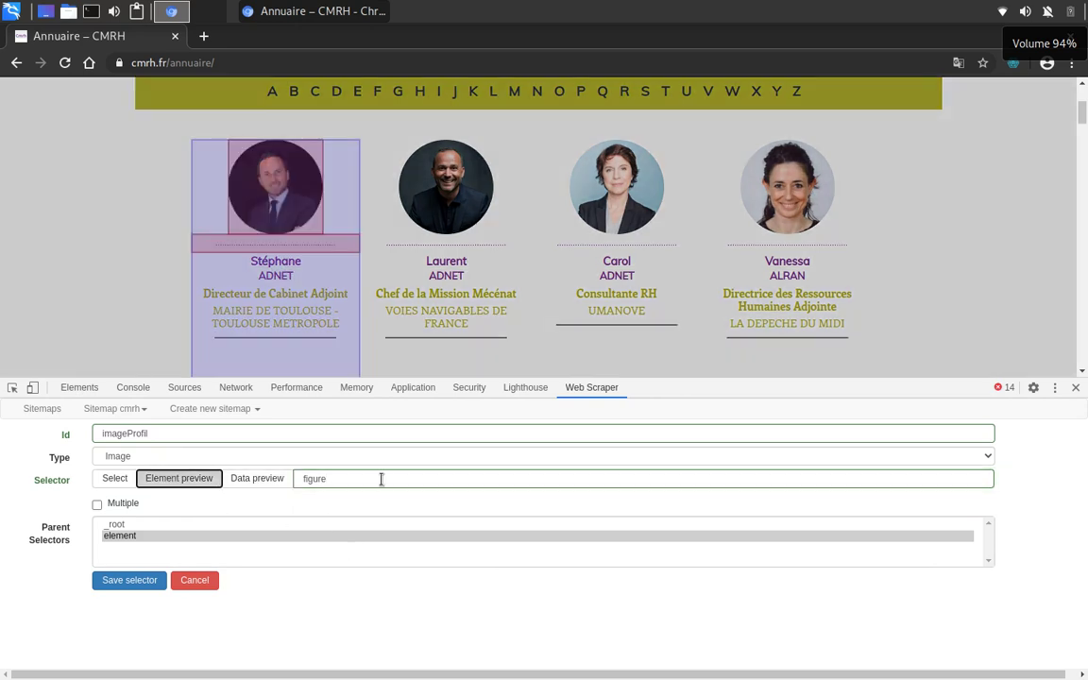
pyautogui.click(287, 208)
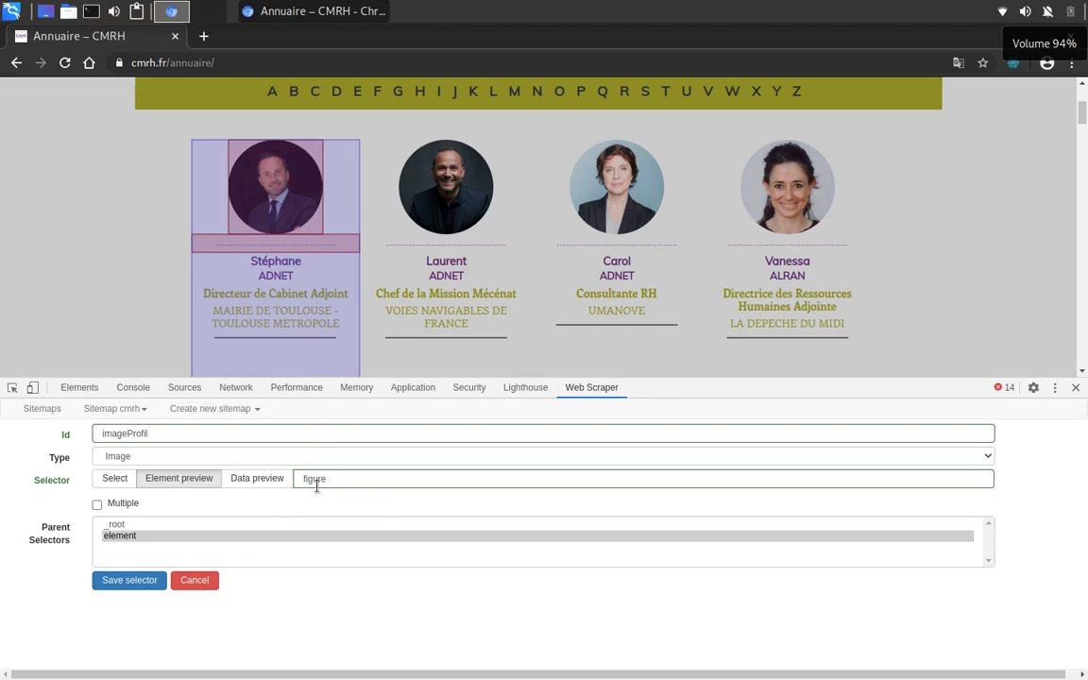
# - Preview the data extracted by the figure selector and turn off the element preview
pyautogui.click(251, 478)
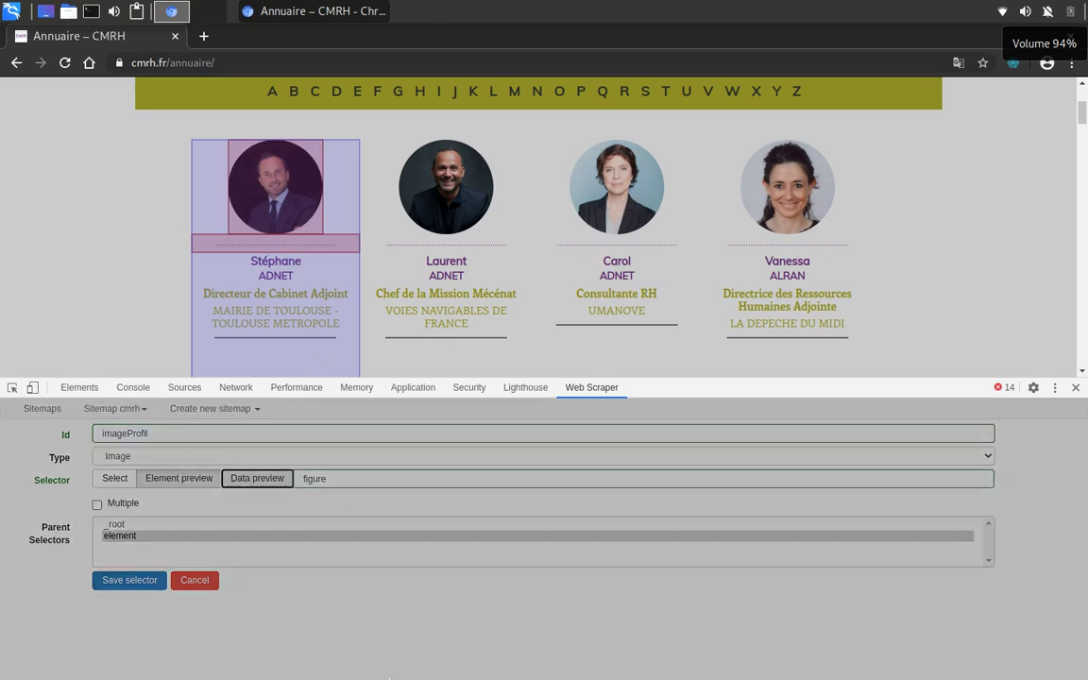
pyautogui.scroll(-2, 1005, 488)
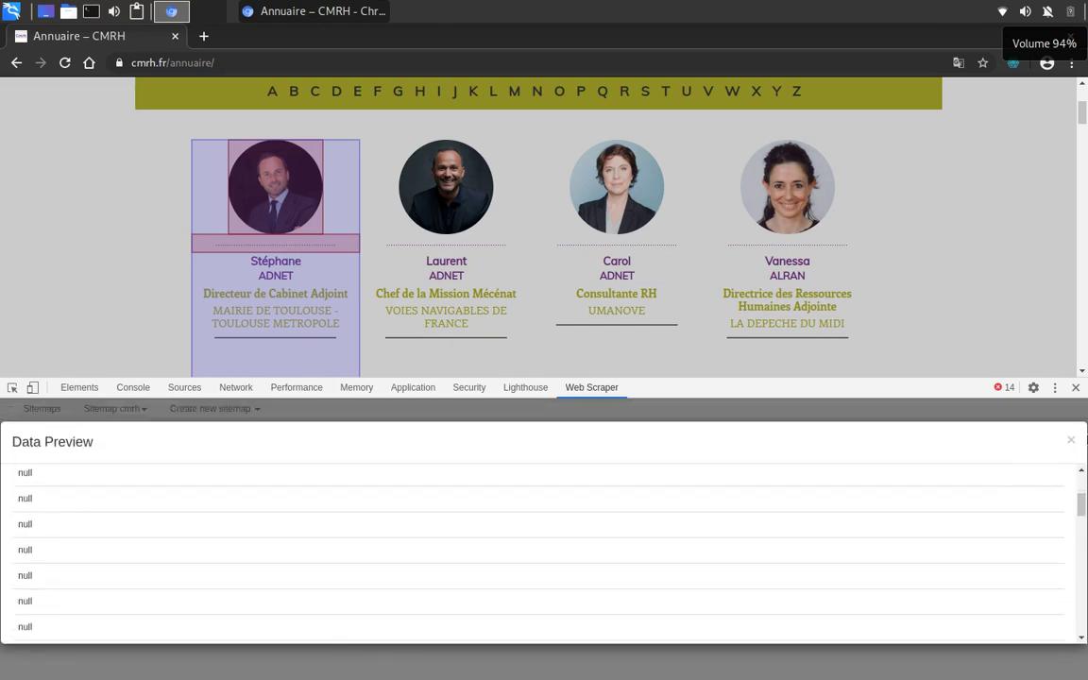
pyautogui.click(1072, 440)
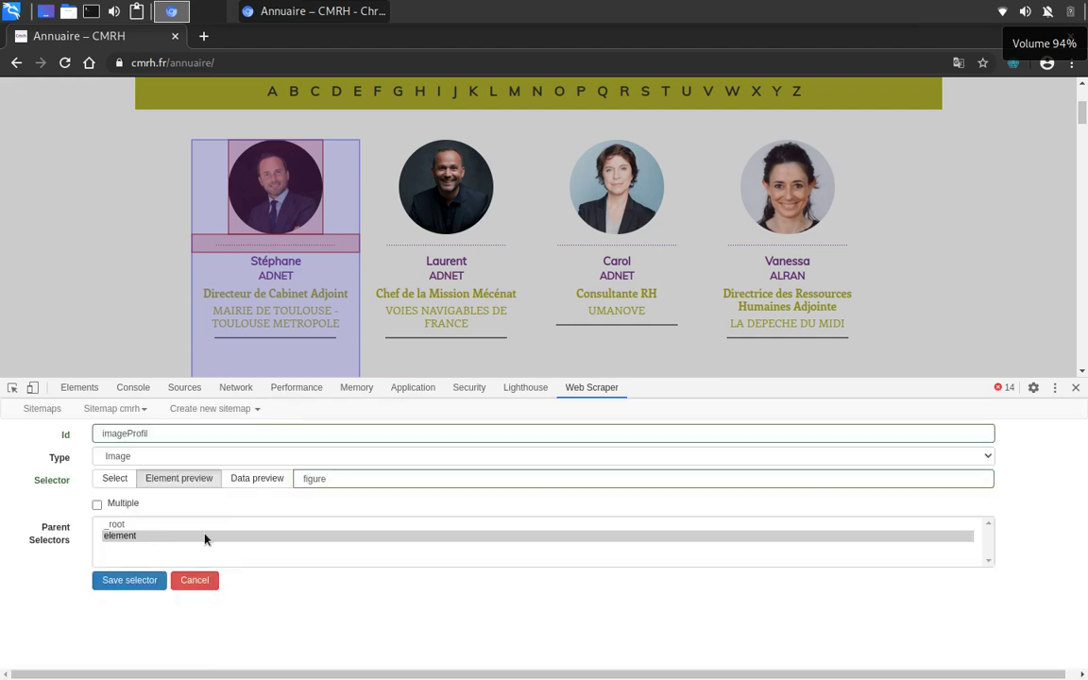
pyautogui.click(179, 478)
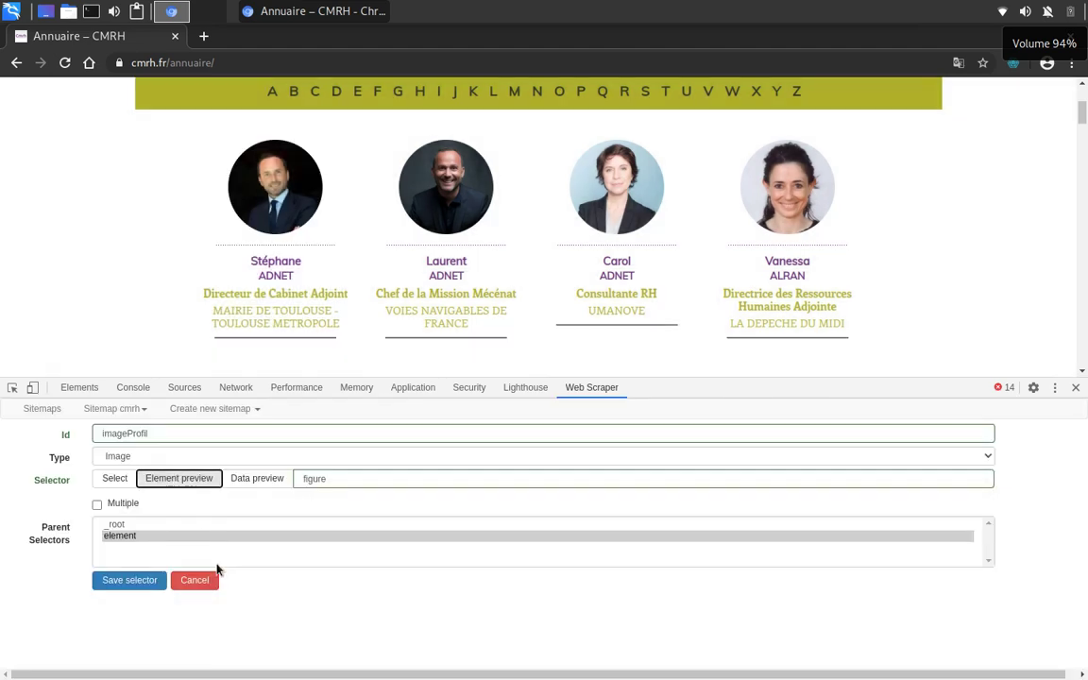
# - Inspect the first card's profile photo again to examine the attributes of its figure element
pyautogui.click(12, 387)
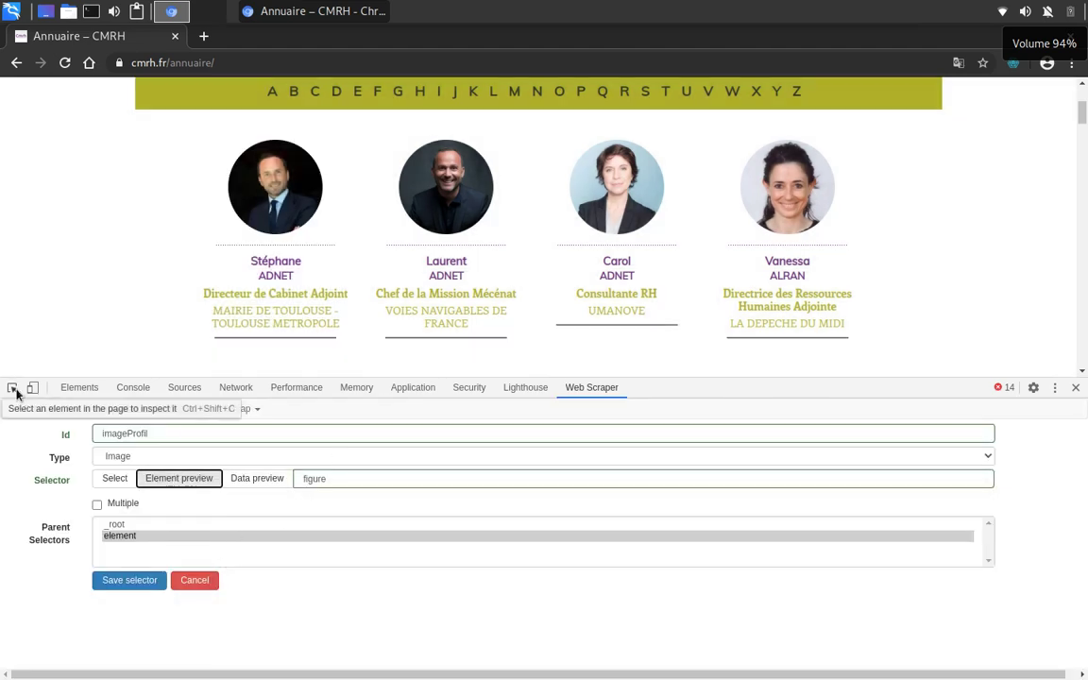
pyautogui.click(288, 192)
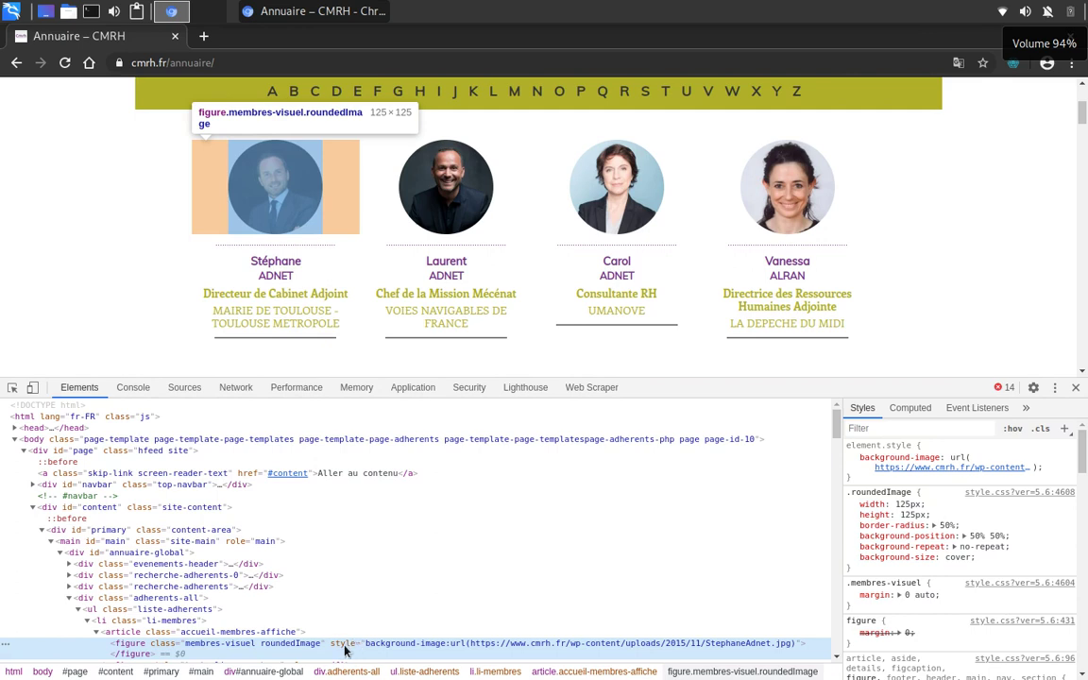
pyautogui.click(605, 387)
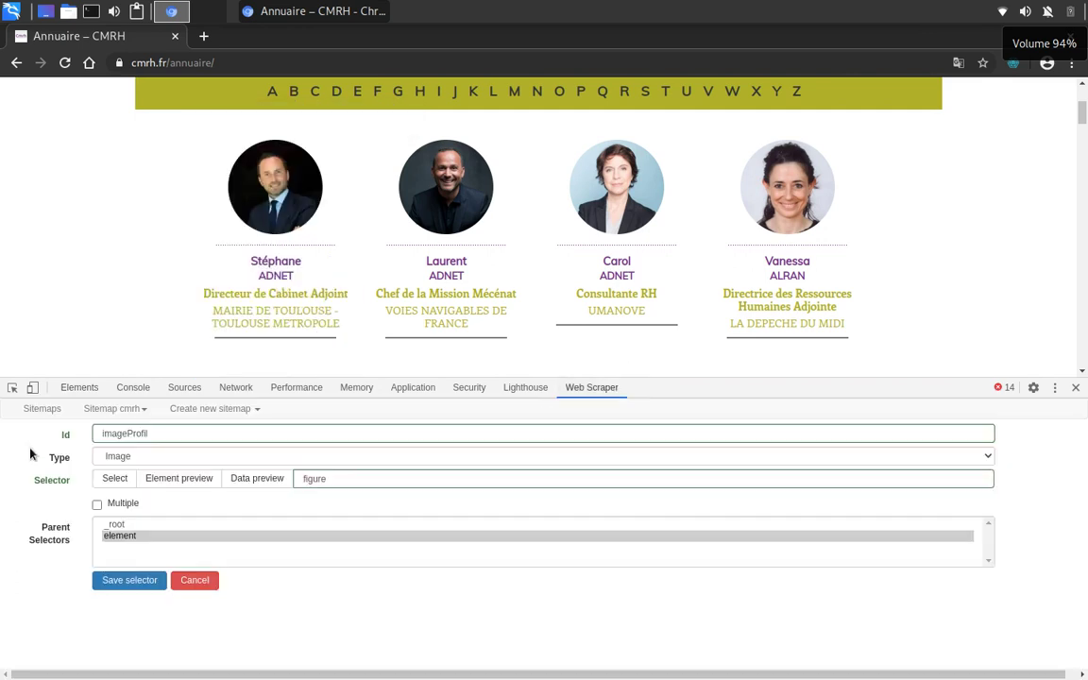
# - Change imageProfil's type to Element attribute and pick the first card's profile photo as its element
pyautogui.click(114, 455)
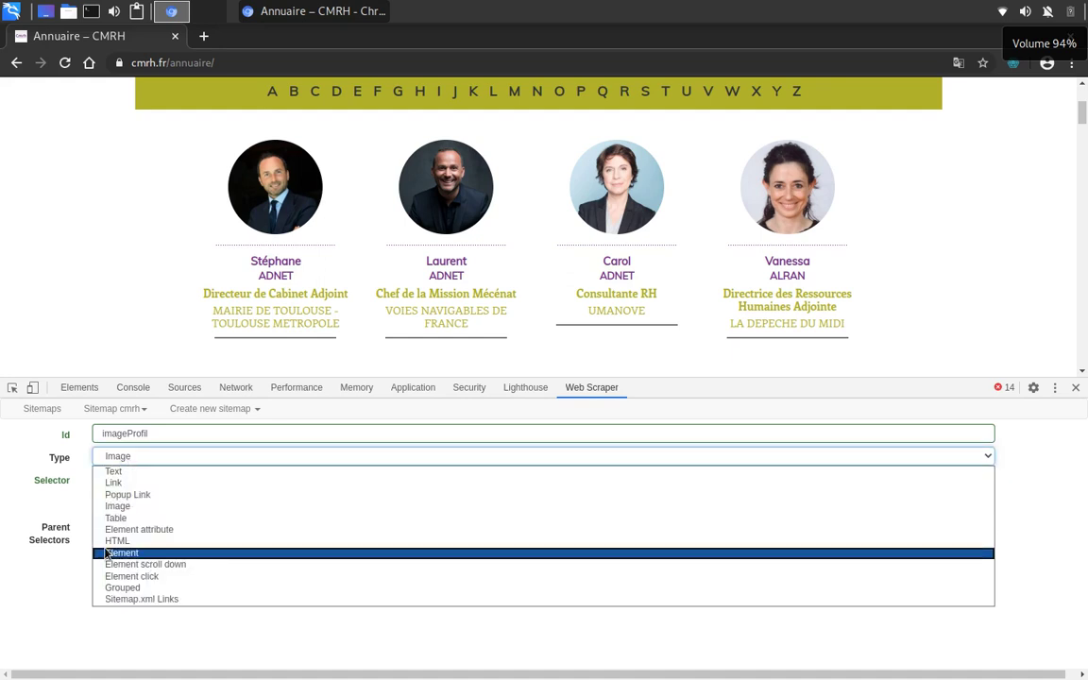
pyautogui.click(122, 530)
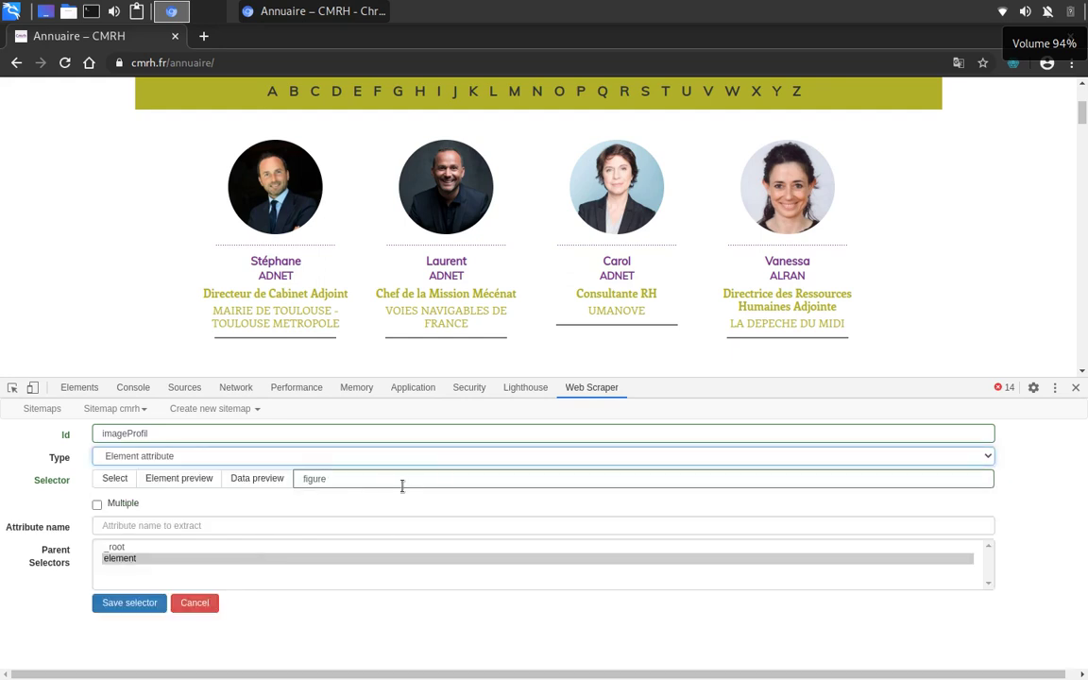
pyautogui.click(115, 478)
pyautogui.click(251, 183)
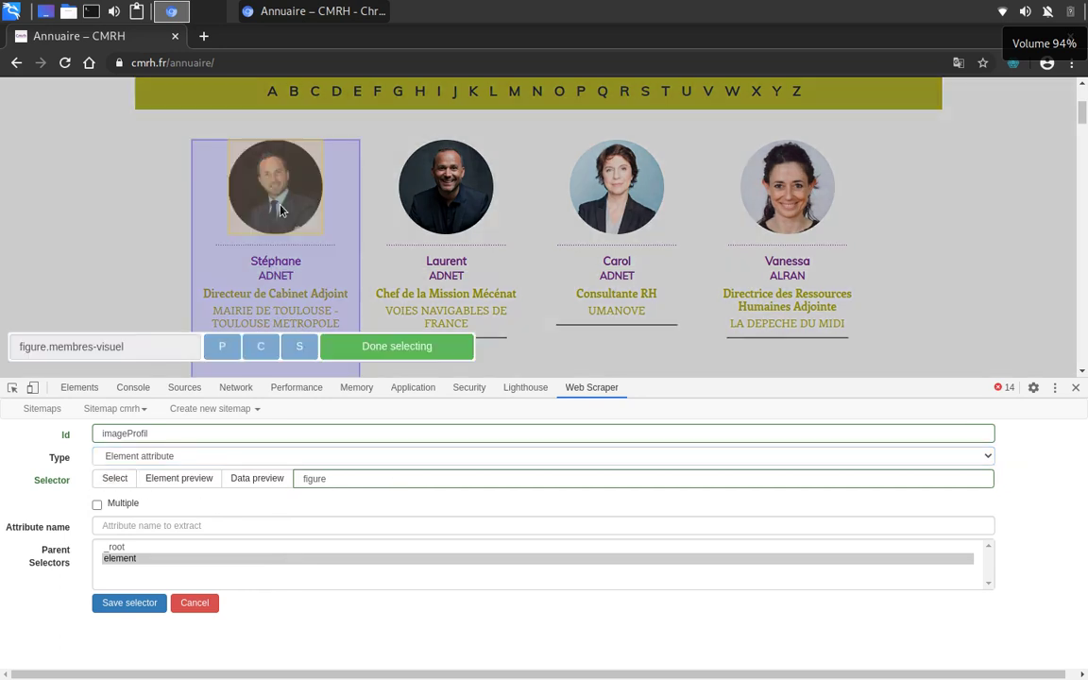
pyautogui.click(406, 345)
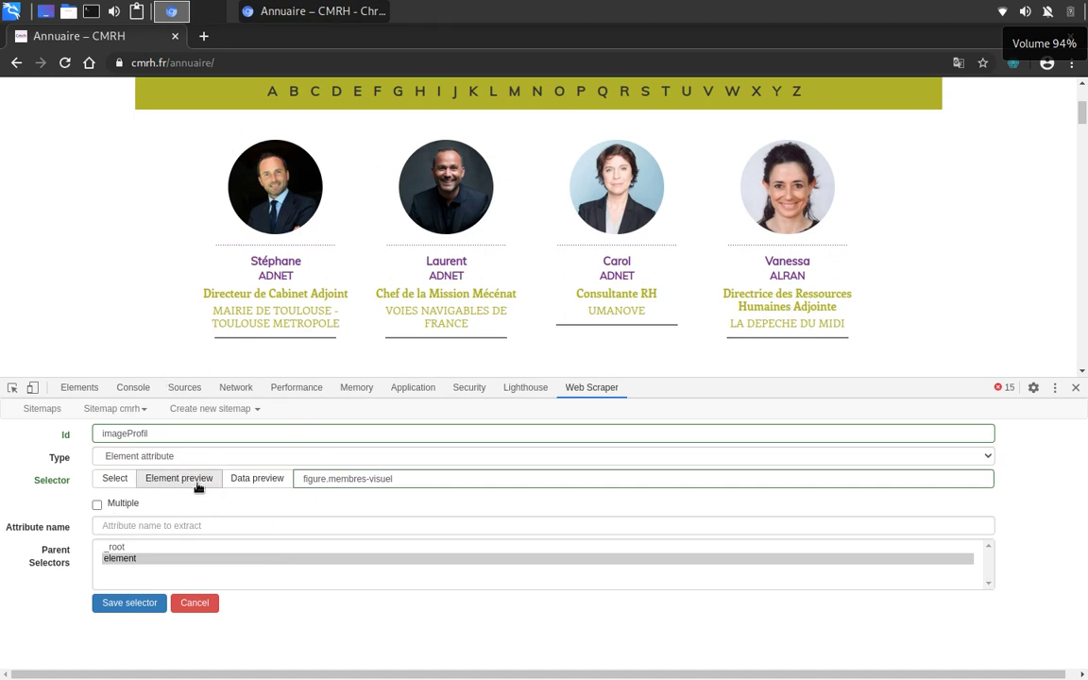
# - Preview the imageProfil data and re-examine the style attribute on the first photo's figure element
pyautogui.click(257, 479)
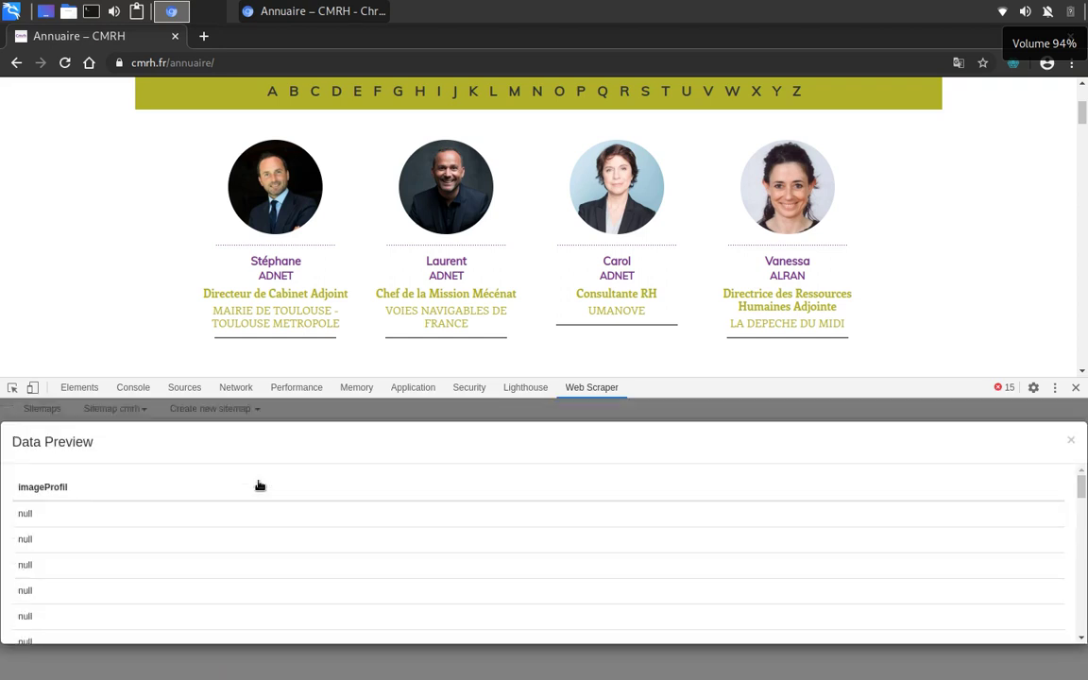
pyautogui.click(1068, 436)
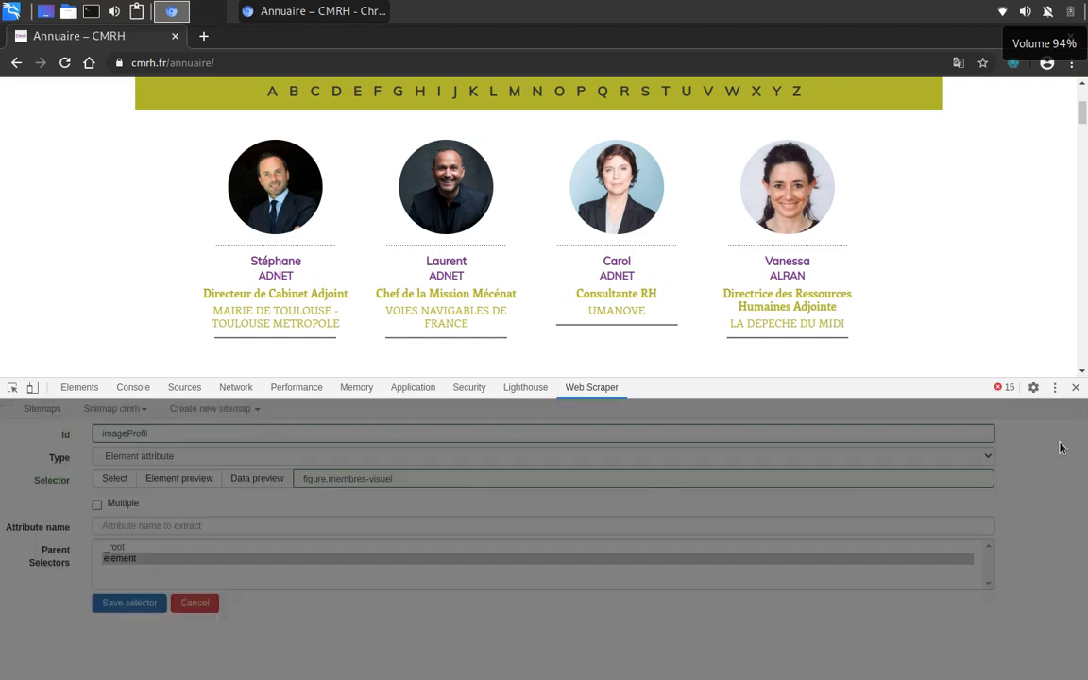
pyautogui.click(12, 387)
pyautogui.click(268, 189)
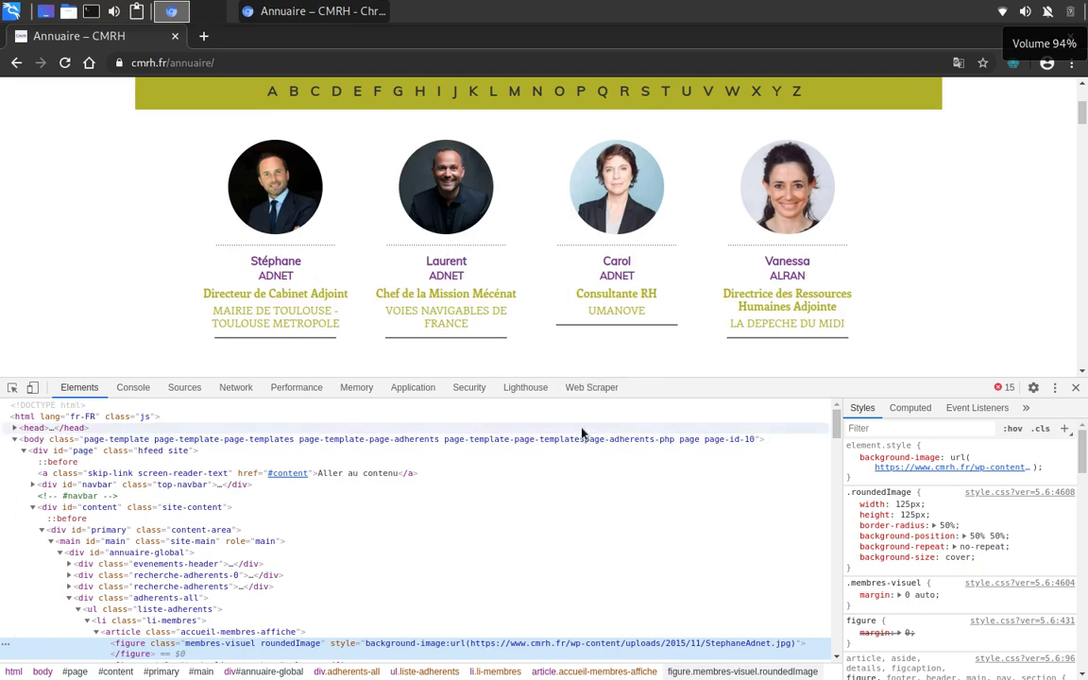
pyautogui.click(591, 387)
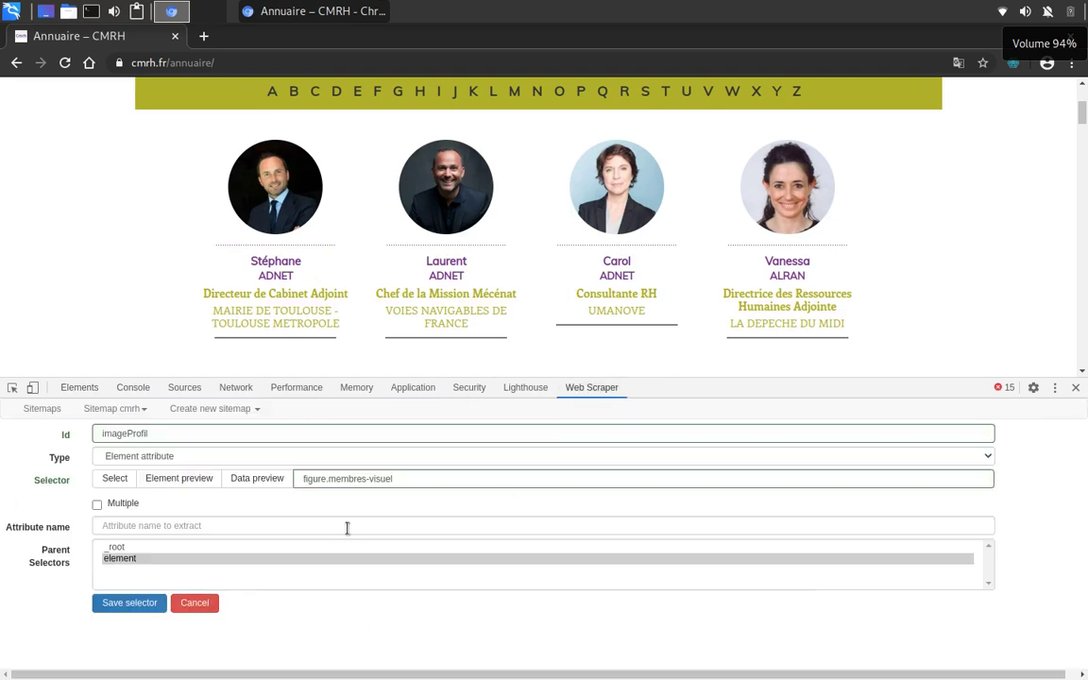
pyautogui.tripleClick(430, 478)
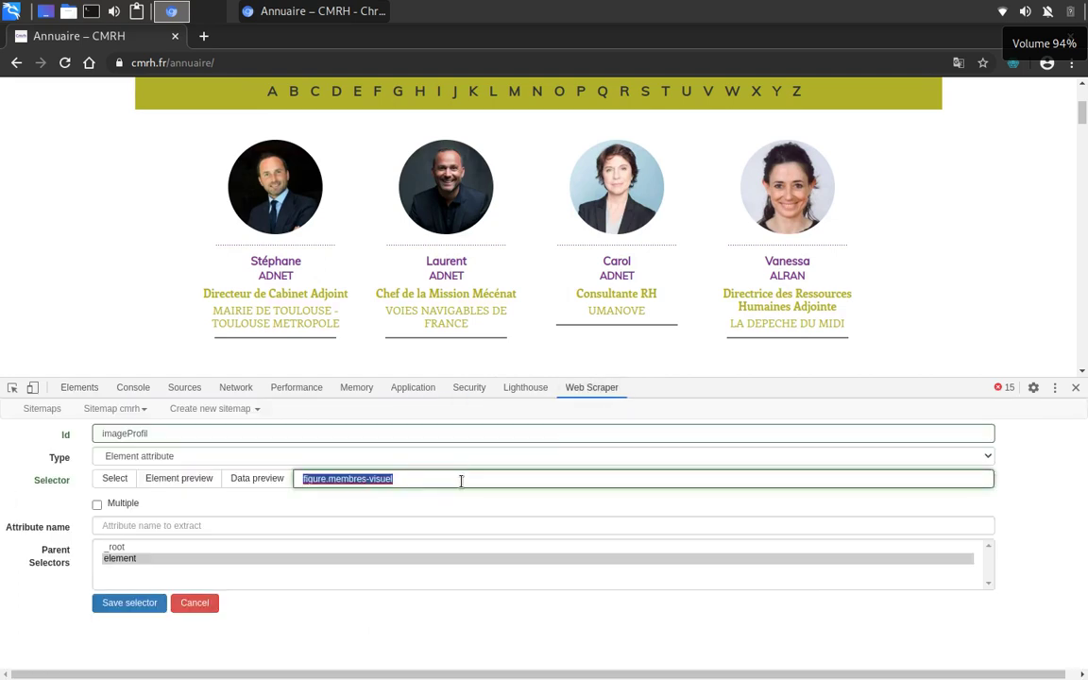
pyautogui.click(461, 481)
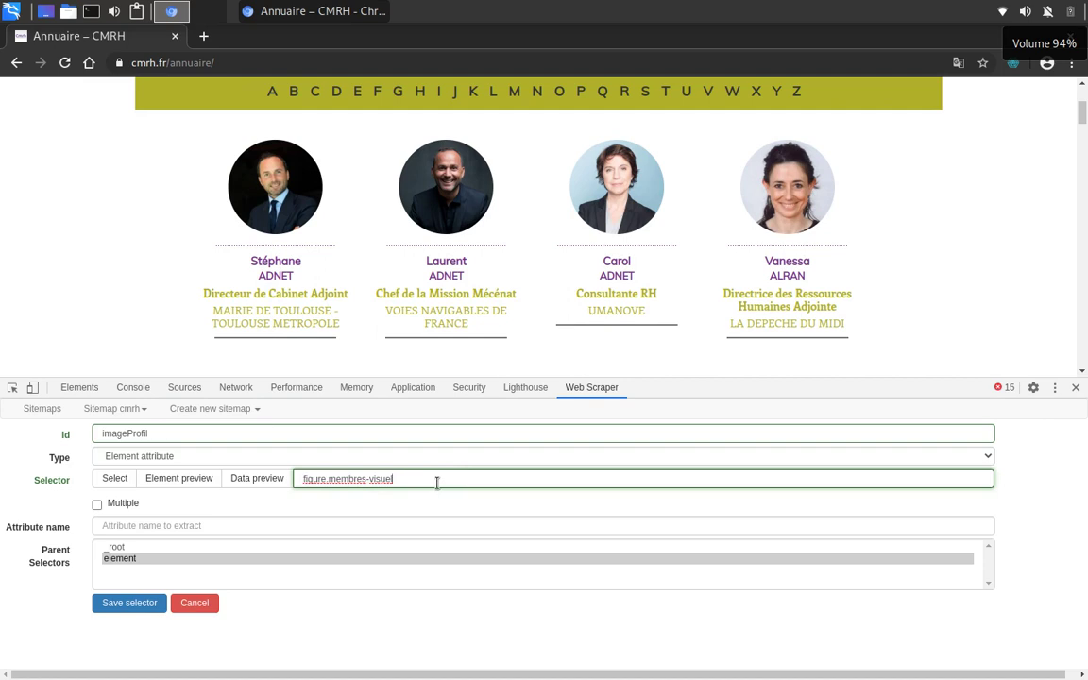
pyautogui.hotkey('ctrl', 'shift', 'Left')
pyautogui.hotkey('ctrl', 'shift', 'Left')
pyautogui.hotkey('ctrl', 'shift', 'Left')
pyautogui.click(438, 483)
# - Search Google for css selector in a new tab and open MDN's Sélecteurs CSS learning page
pyautogui.click(204, 37)
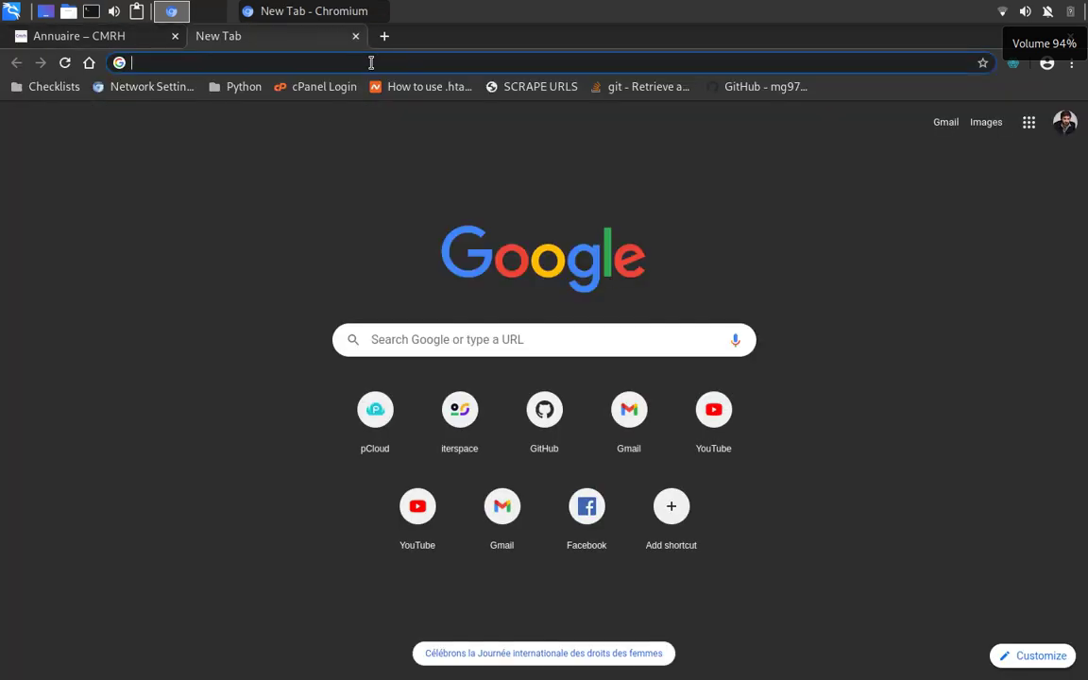
pyautogui.write('ccc')
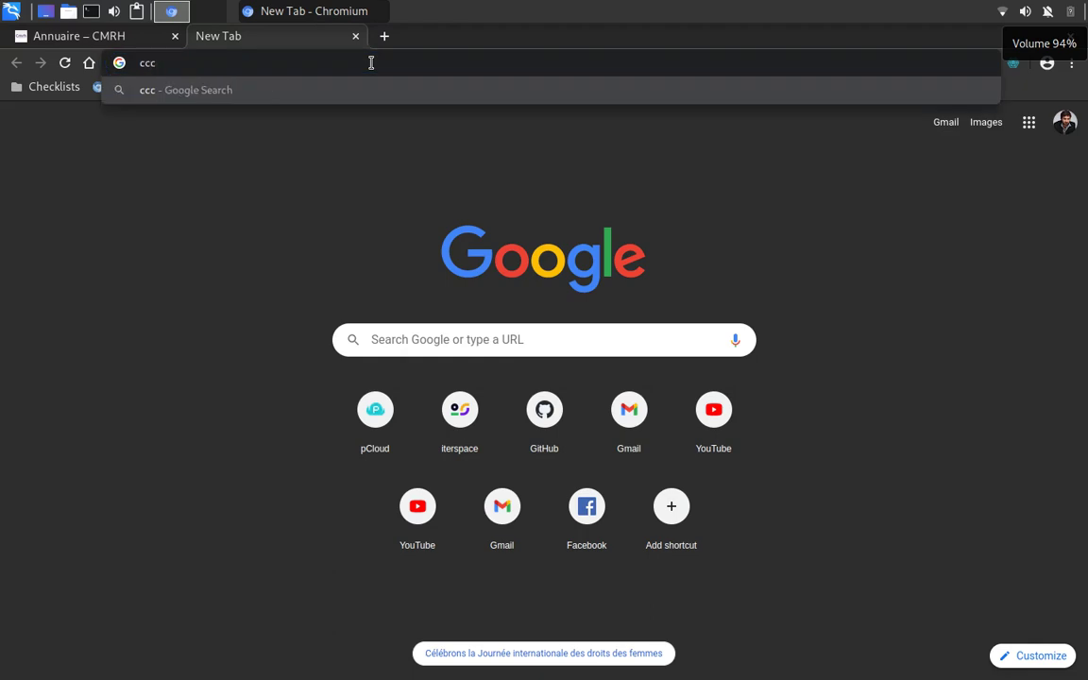
pyautogui.press('BackSpace')
pyautogui.write('s')
pyautogui.press('BackSpace')
pyautogui.press('BackSpace')
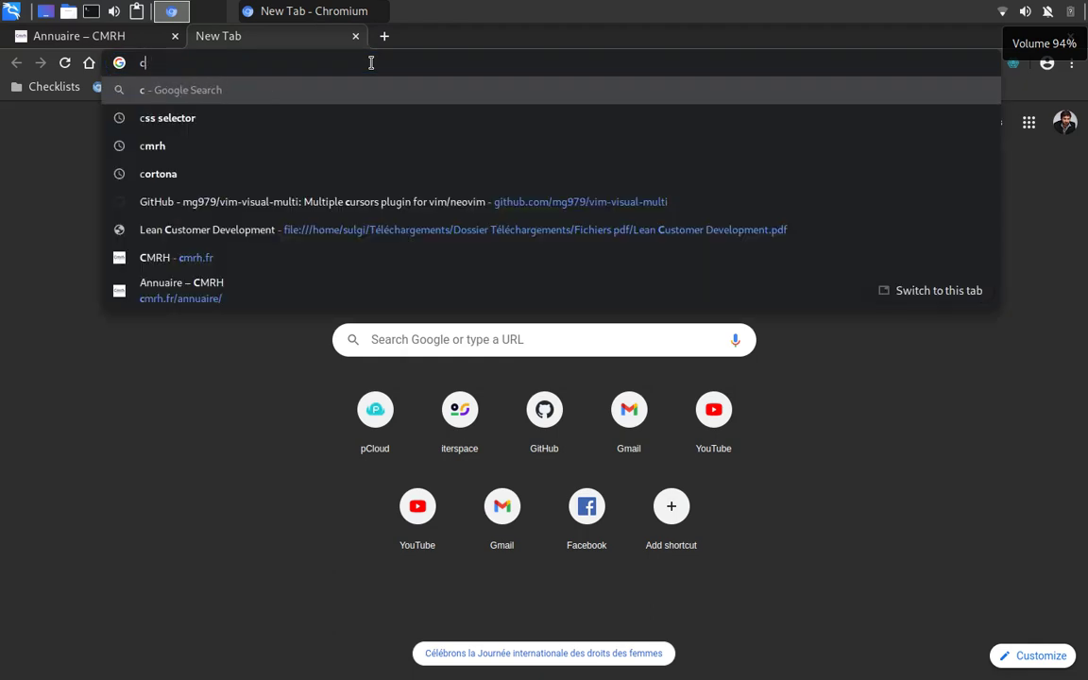
pyautogui.write('ss')
pyautogui.press('Return')
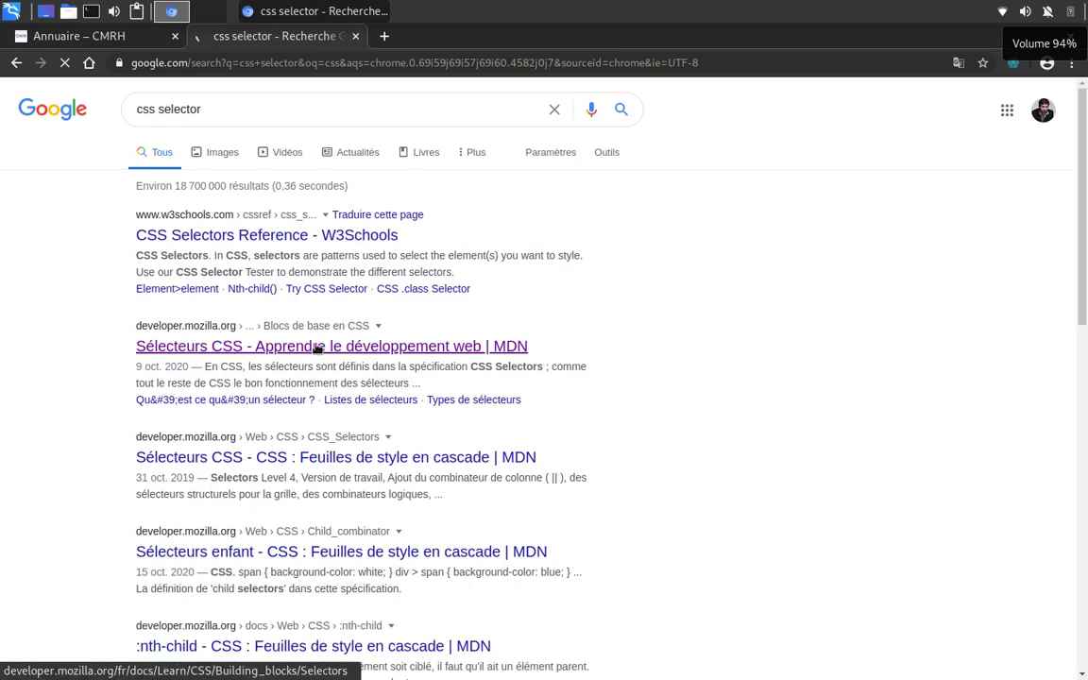
pyautogui.click(315, 347)
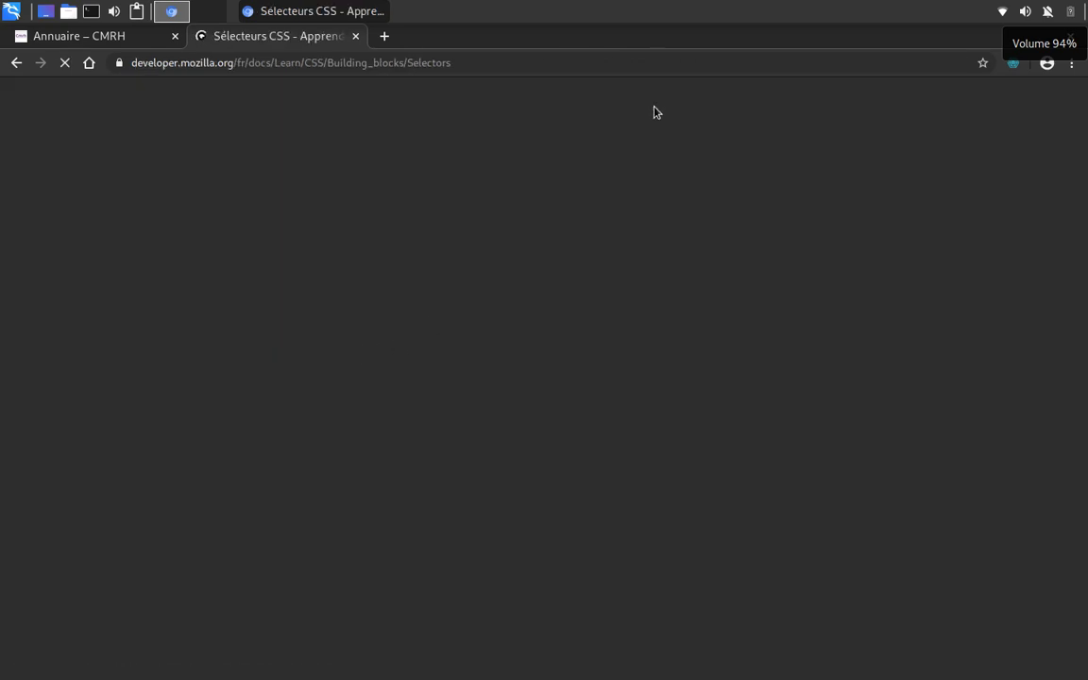
# - Copy the a[title] example from MDN's Sélecteurs d'attribut section and return to the Annuaire page
pyautogui.scroll(-10, 932, 301)
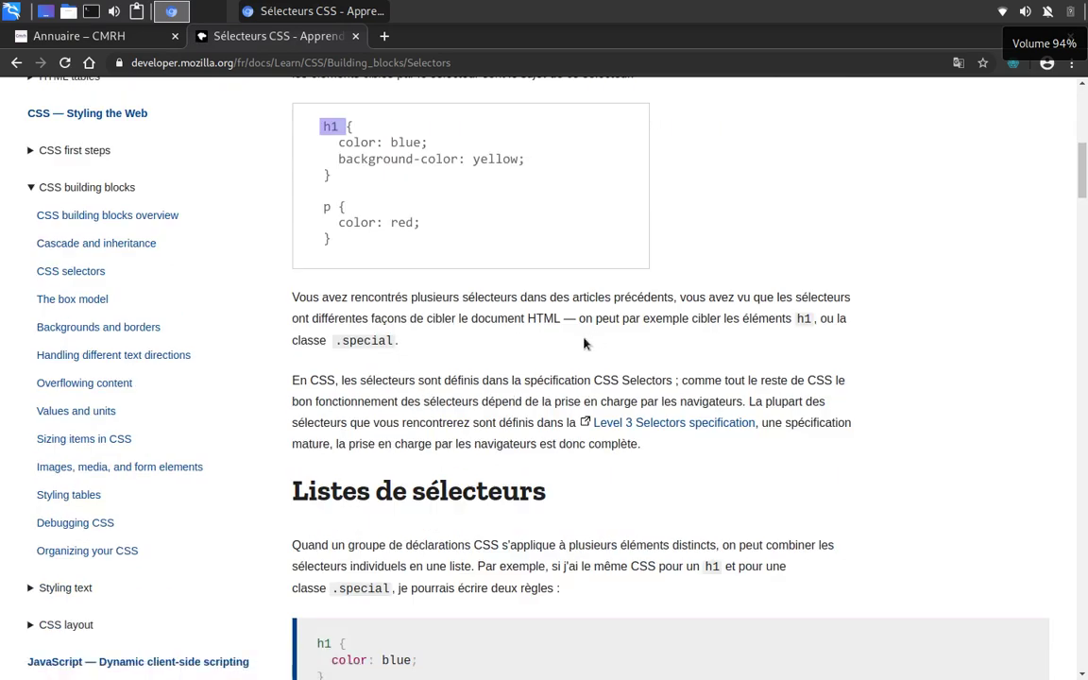
pyautogui.scroll(-15, 572, 335)
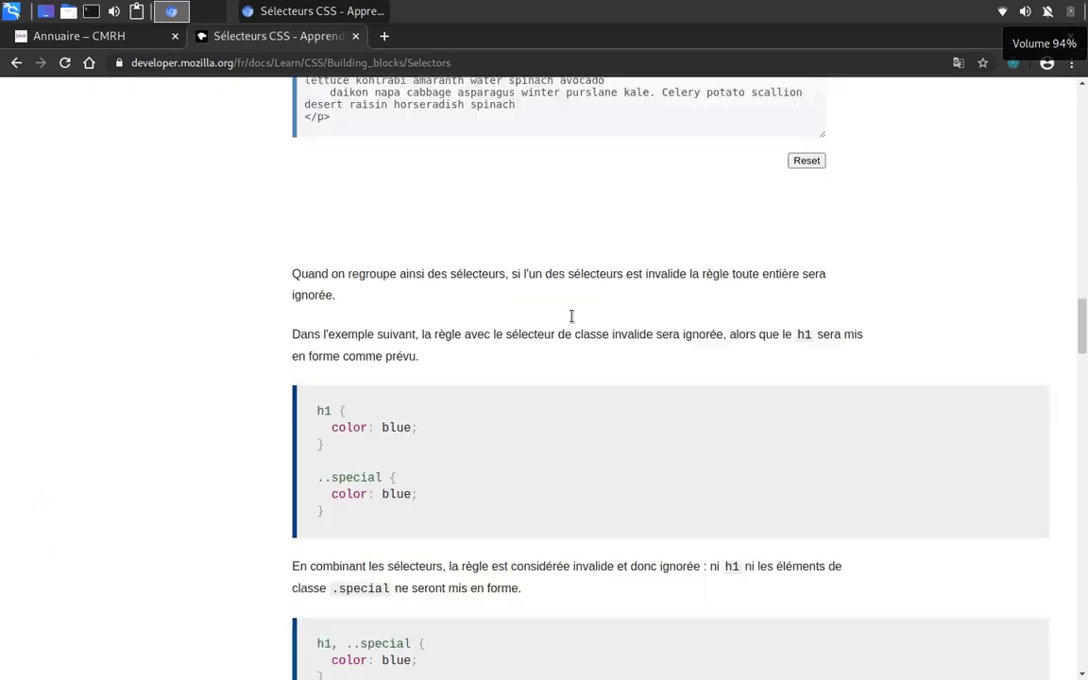
pyautogui.scroll(-10, 572, 315)
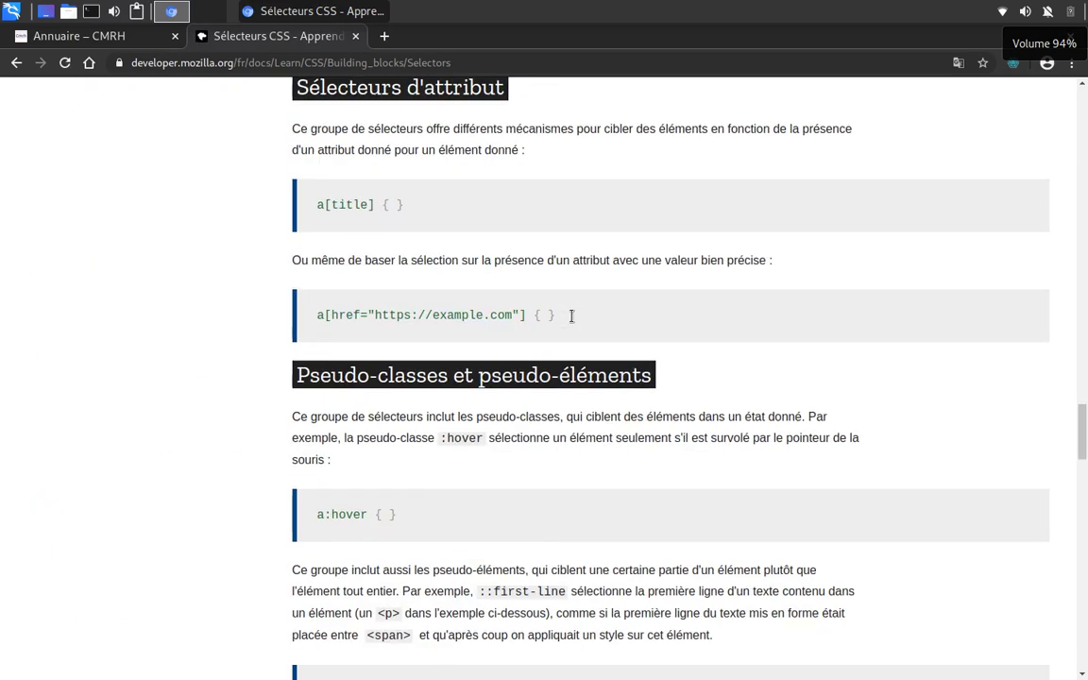
pyautogui.scroll(3, 571, 315)
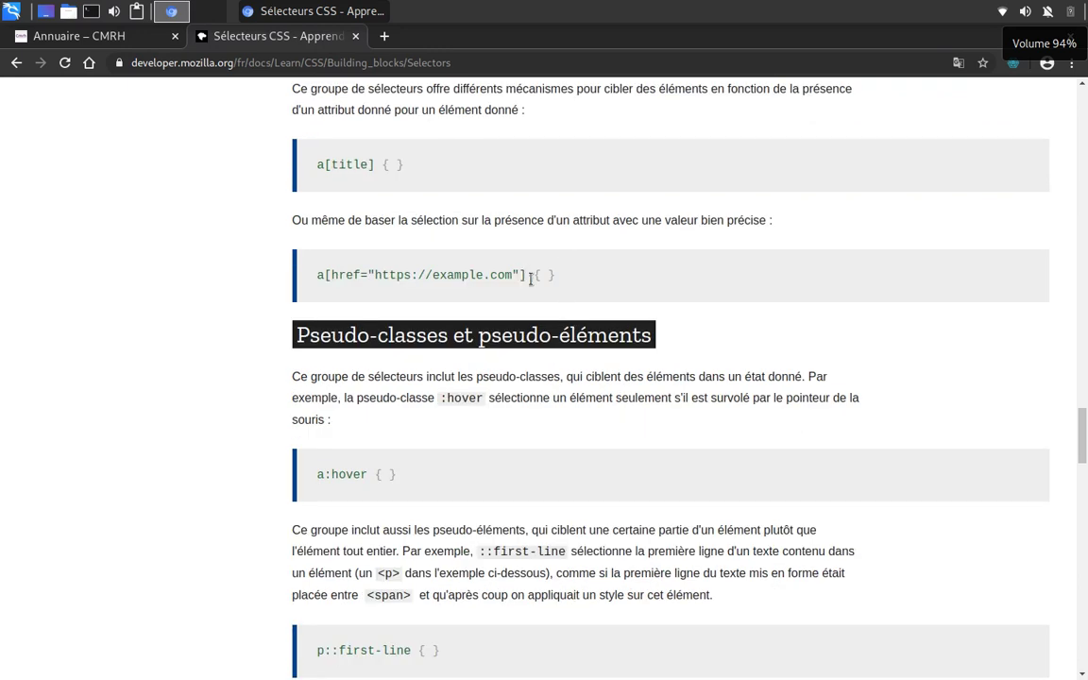
pyautogui.moveTo(530, 275); pyautogui.dragTo(289, 272)
pyautogui.moveTo(376, 164); pyautogui.dragTo(291, 161)
pyautogui.hotkey('ctrl', 'c')
pyautogui.rightClick(352, 159)
pyautogui.click(328, 143)
pyautogui.click(100, 42)
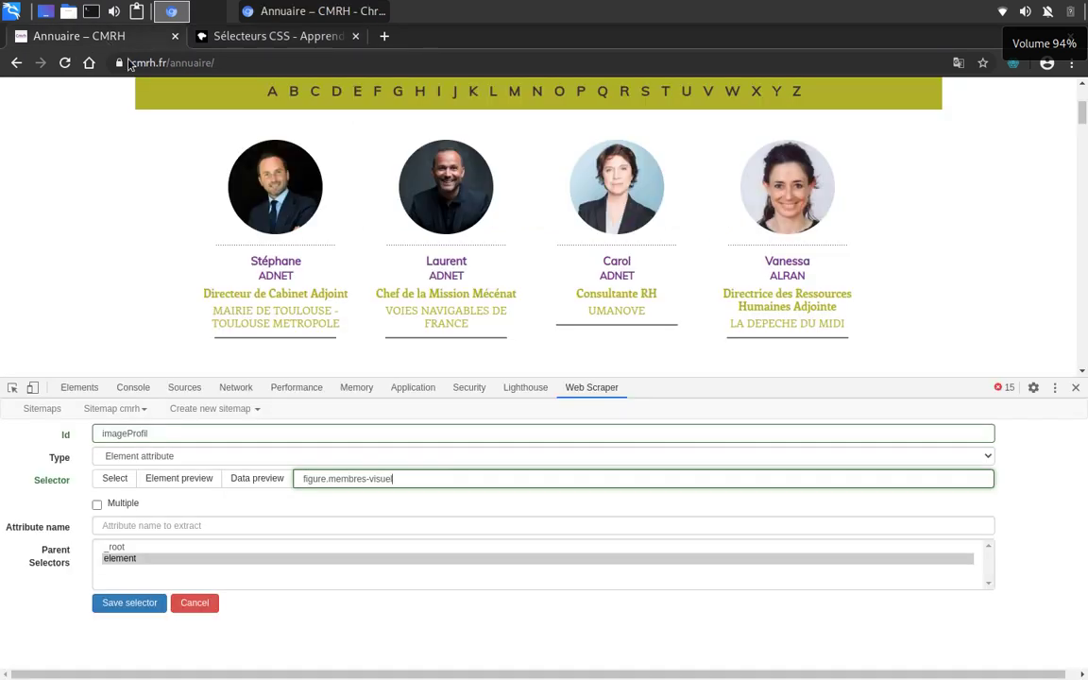
# - Try appending [style] to the imageProfil selector to make figure.membres-visuel[style], and preview its data
pyautogui.click(433, 483)
pyautogui.hotkey('ctrl', 'v')
pyautogui.press('BackSpace')
pyautogui.press('Right')
pyautogui.hotkey('ctrl', 'shift', 'Right')
pyautogui.write('style]')
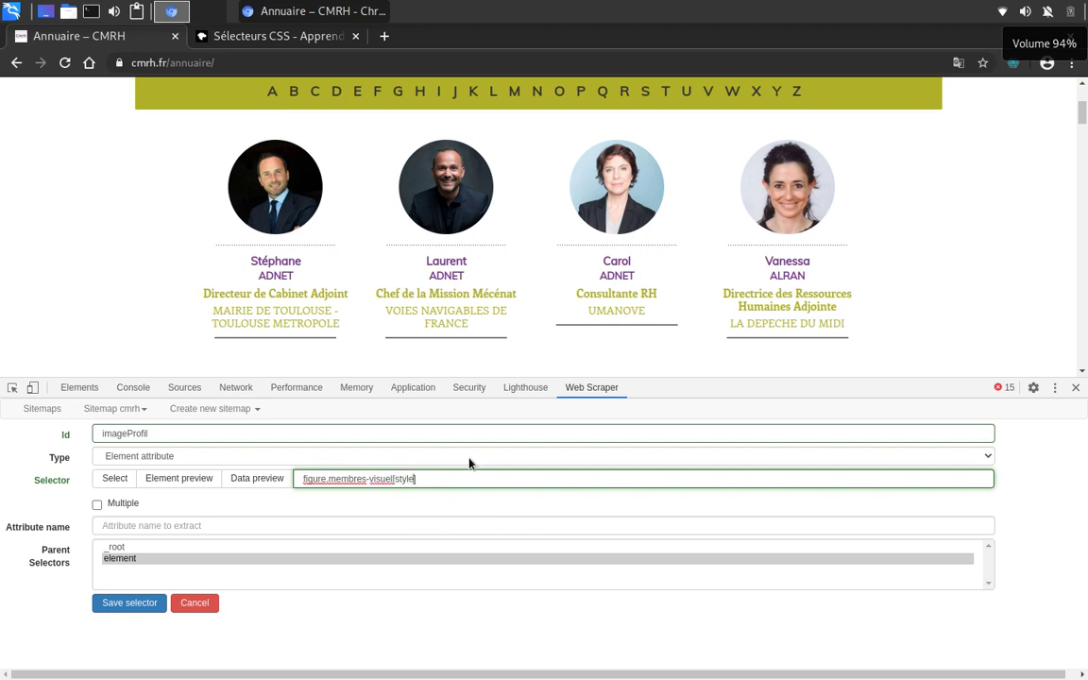
pyautogui.click(253, 478)
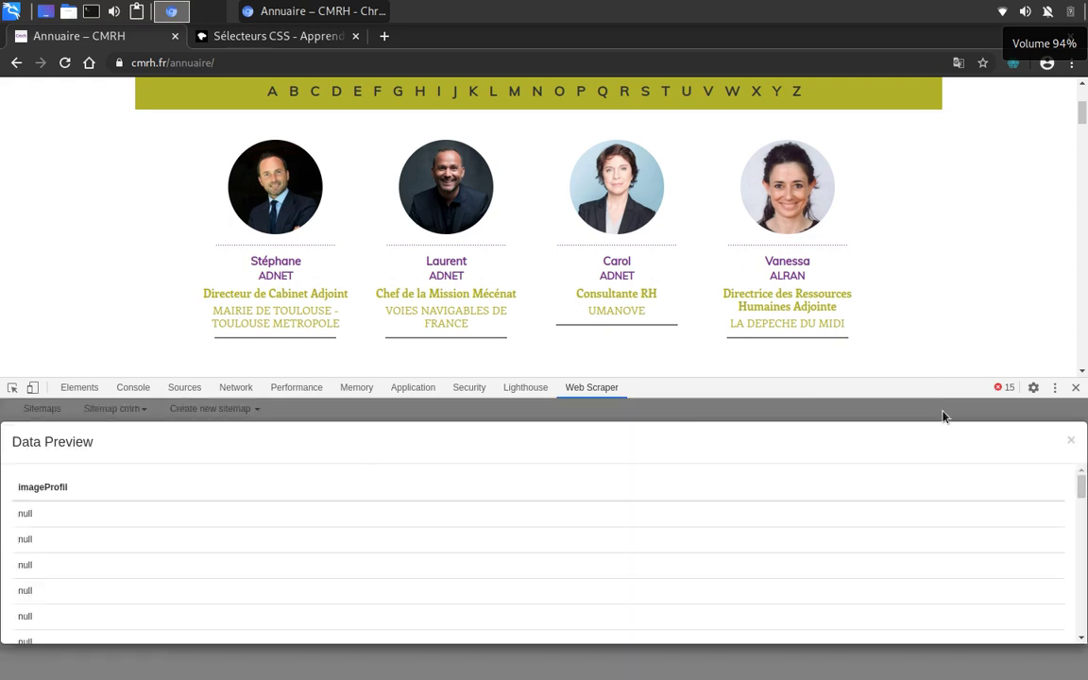
pyautogui.click(1070, 440)
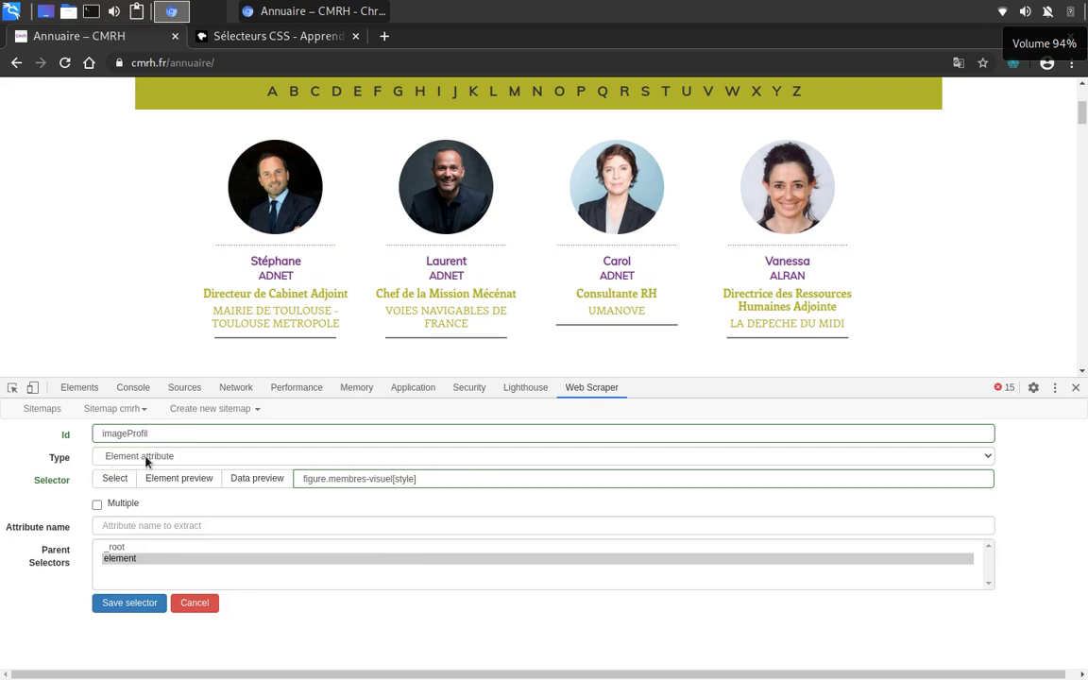
# - Try the HTML type for the imageProfil selector and preview its data
pyautogui.click(146, 461)
pyautogui.click(141, 480)
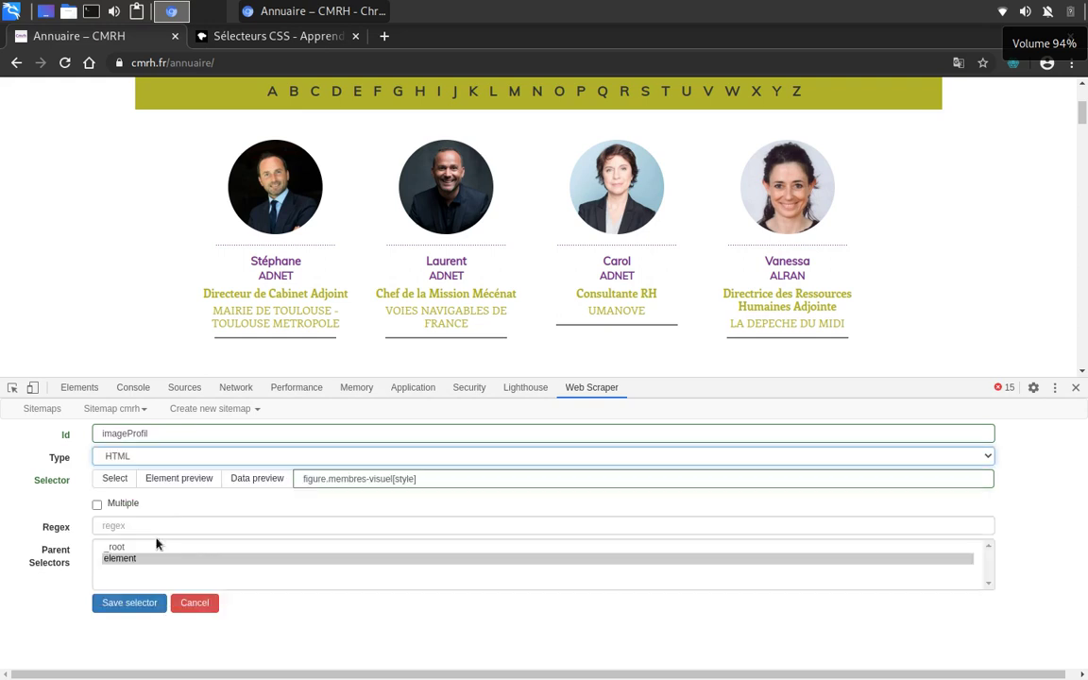
pyautogui.click(264, 478)
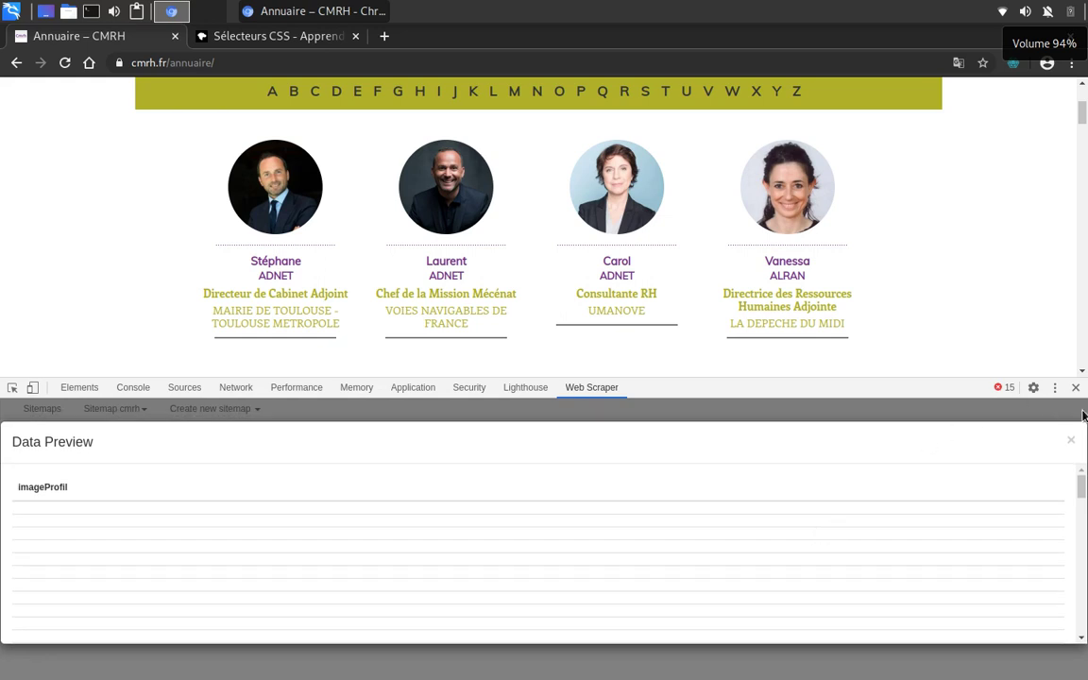
pyautogui.click(1071, 440)
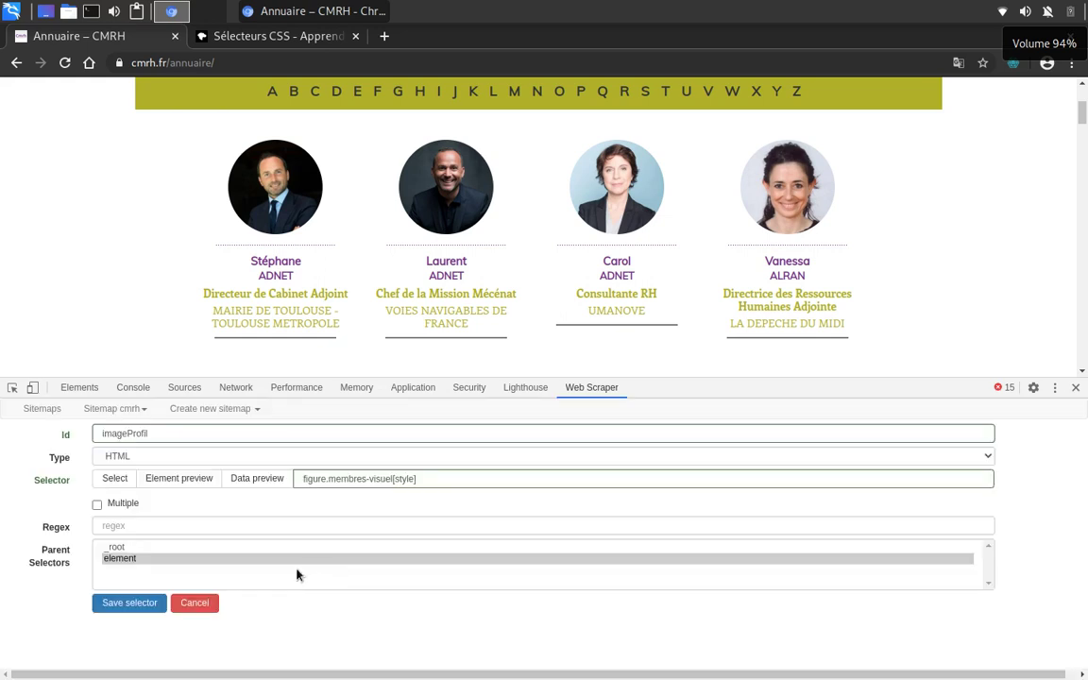
# - Shorten the imageProfil selector to figure[style] by removing the .membres-visuel class, and preview its data
pyautogui.click(393, 479)
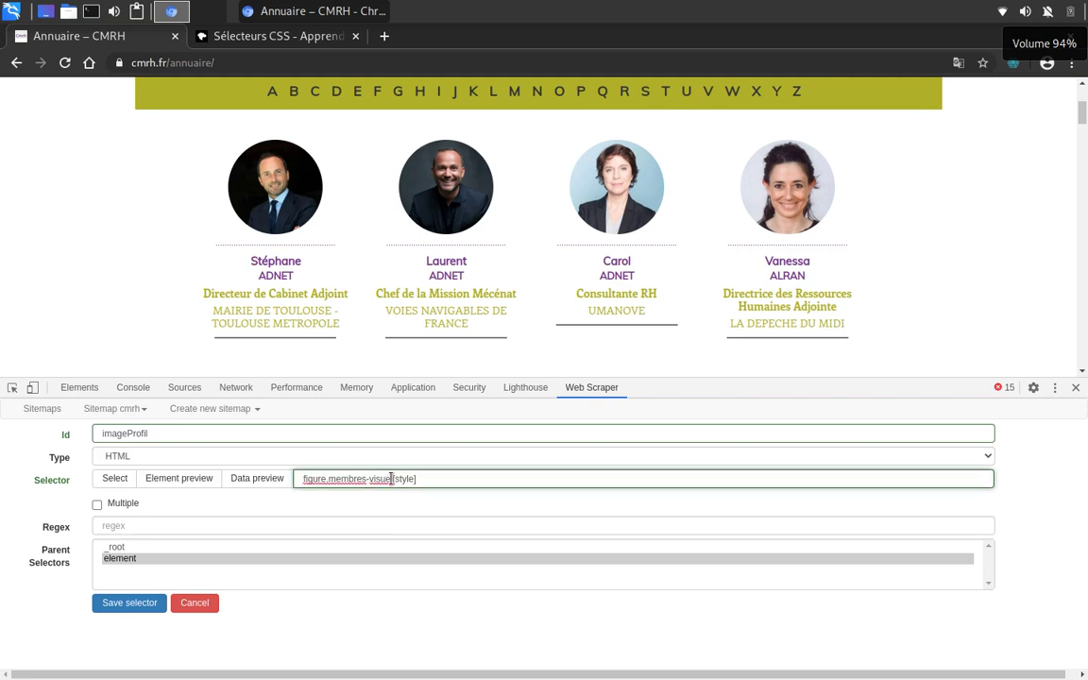
pyautogui.moveTo(393, 479); pyautogui.dragTo(327, 478)
pyautogui.press('BackSpace')
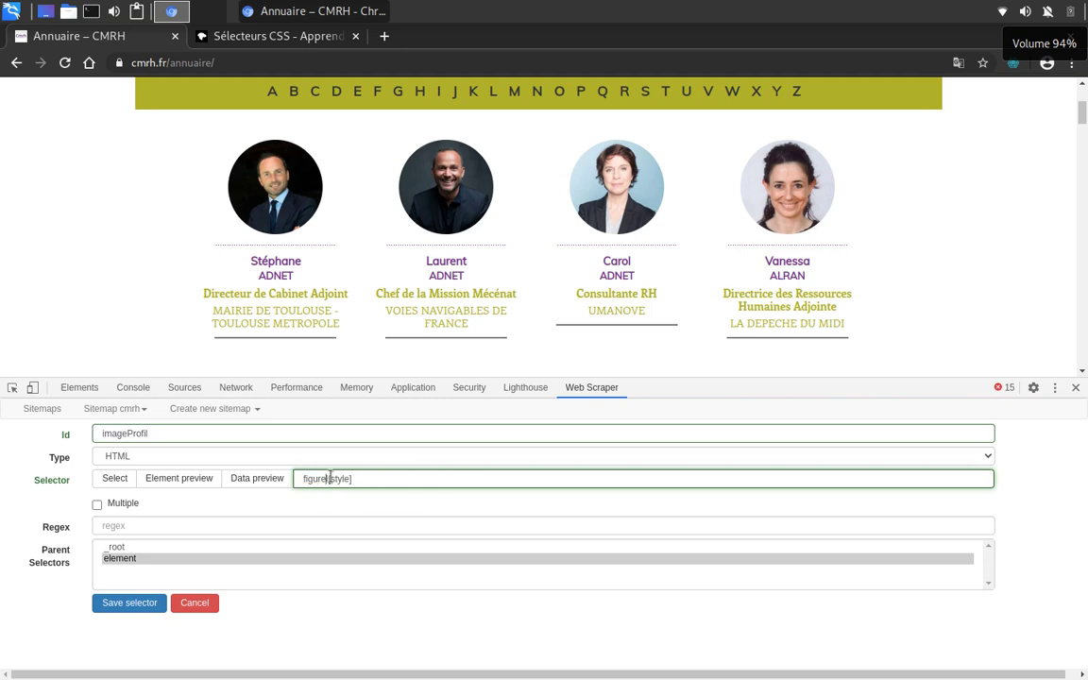
pyautogui.click(262, 483)
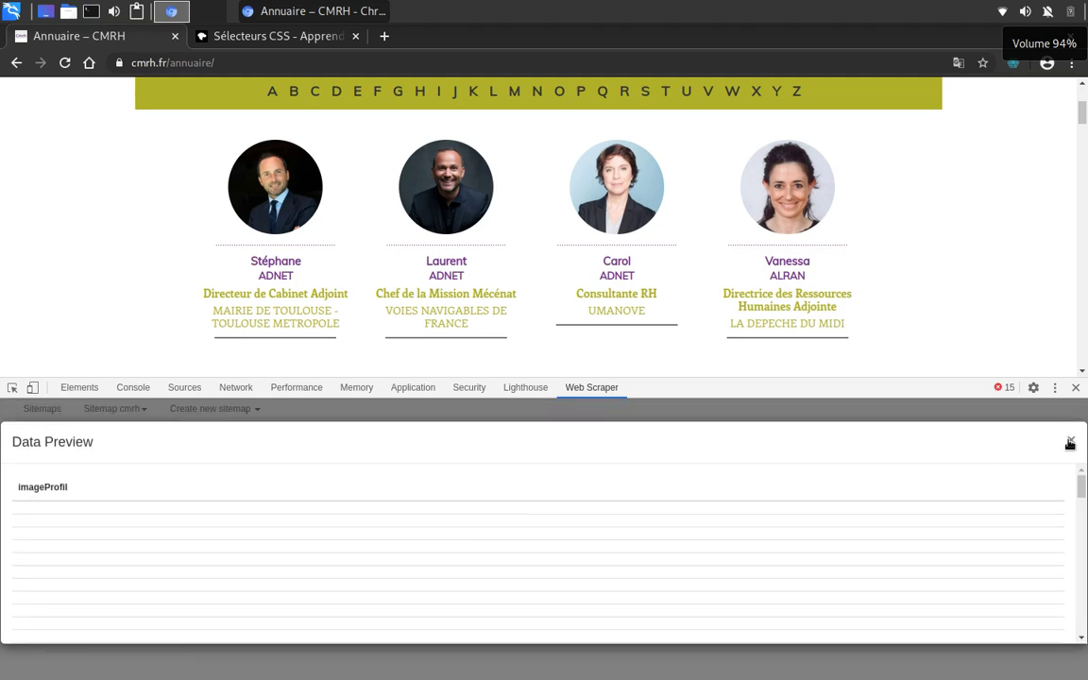
pyautogui.click(1068, 439)
# - Set imageProfil's type to Element attribute and move style from the selector into the attribute name, leaving the selector as figure
pyautogui.click(136, 456)
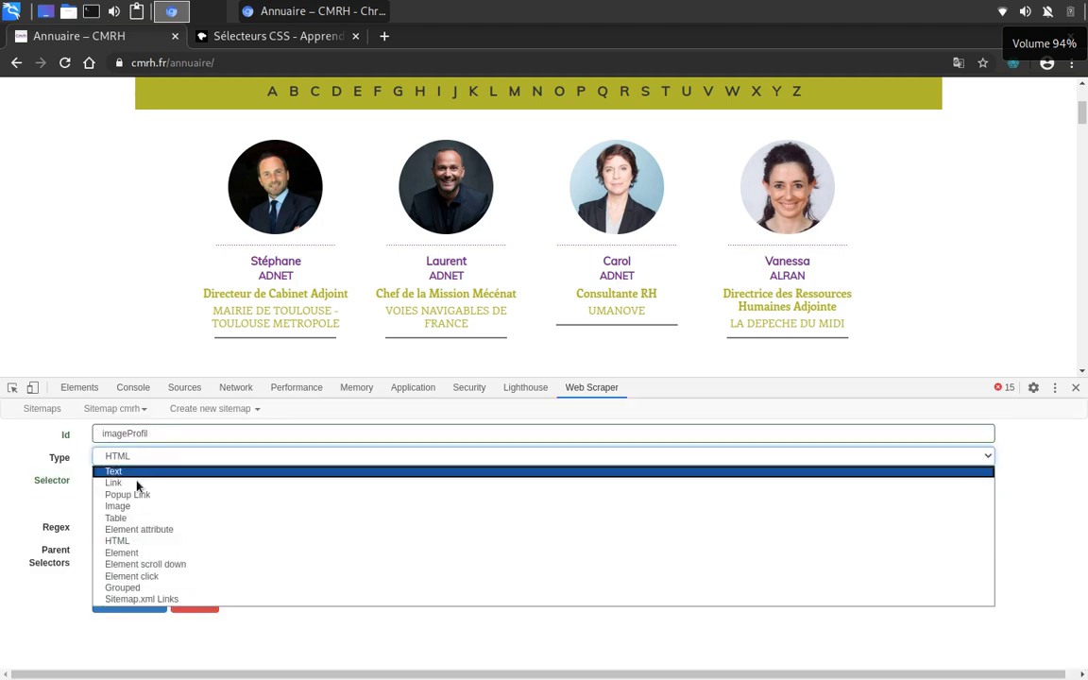
pyautogui.click(162, 530)
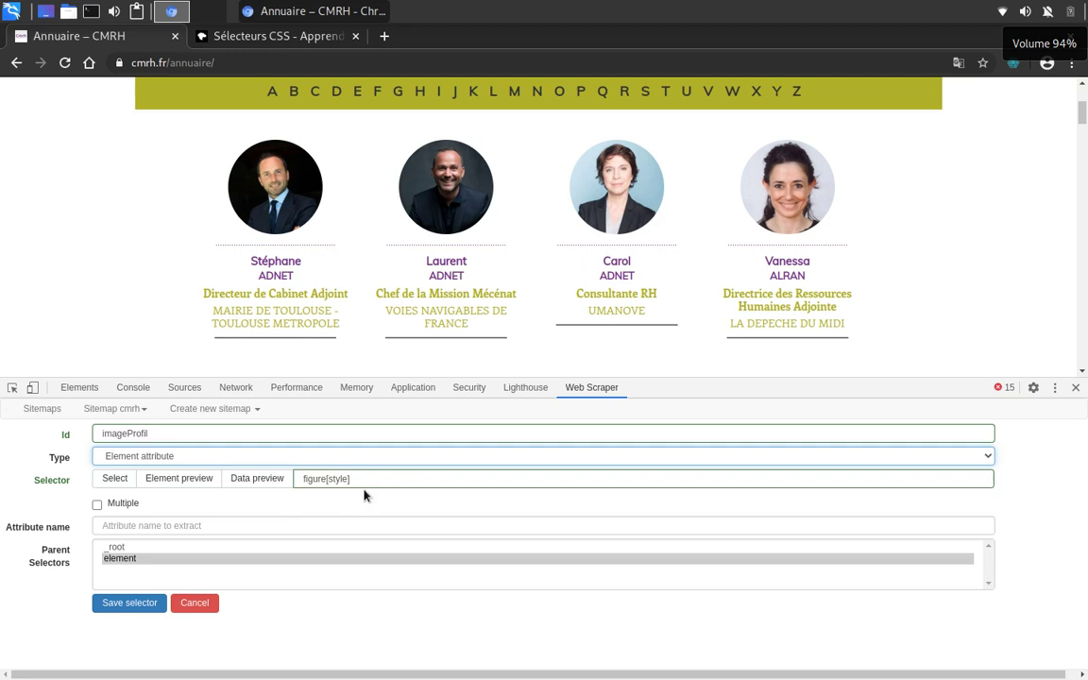
pyautogui.click(347, 478)
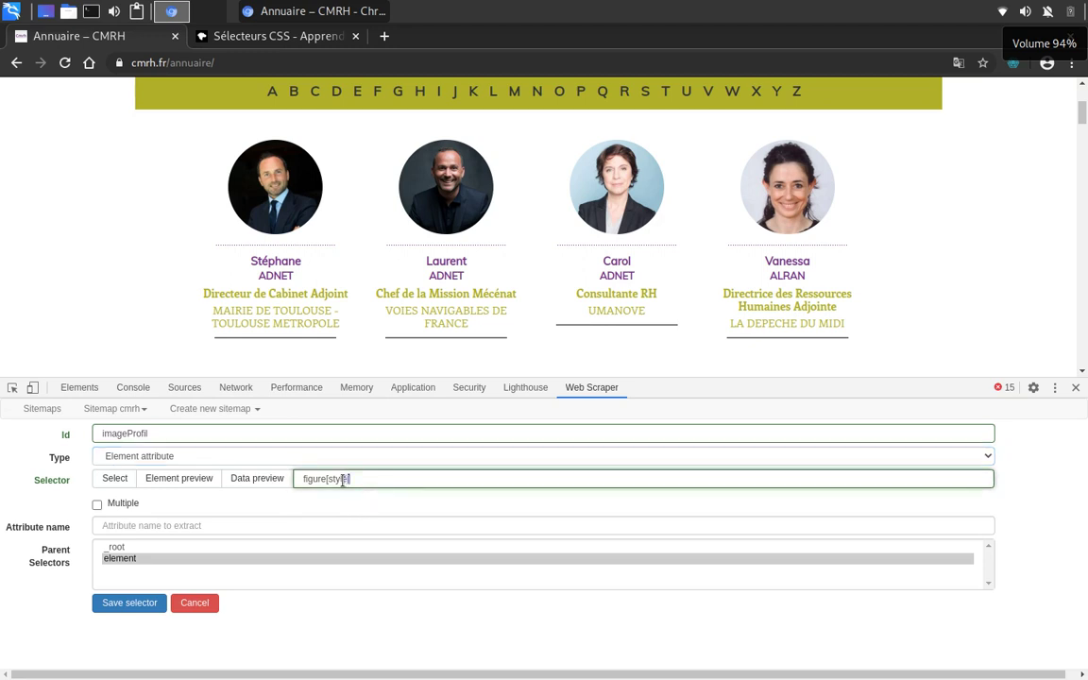
pyautogui.doubleClick(342, 479)
pyautogui.hotkey('ctrl', 'c')
pyautogui.press('BackSpace')
pyautogui.click(171, 531)
pyautogui.hotkey('ctrl', 'v')
pyautogui.click(391, 479)
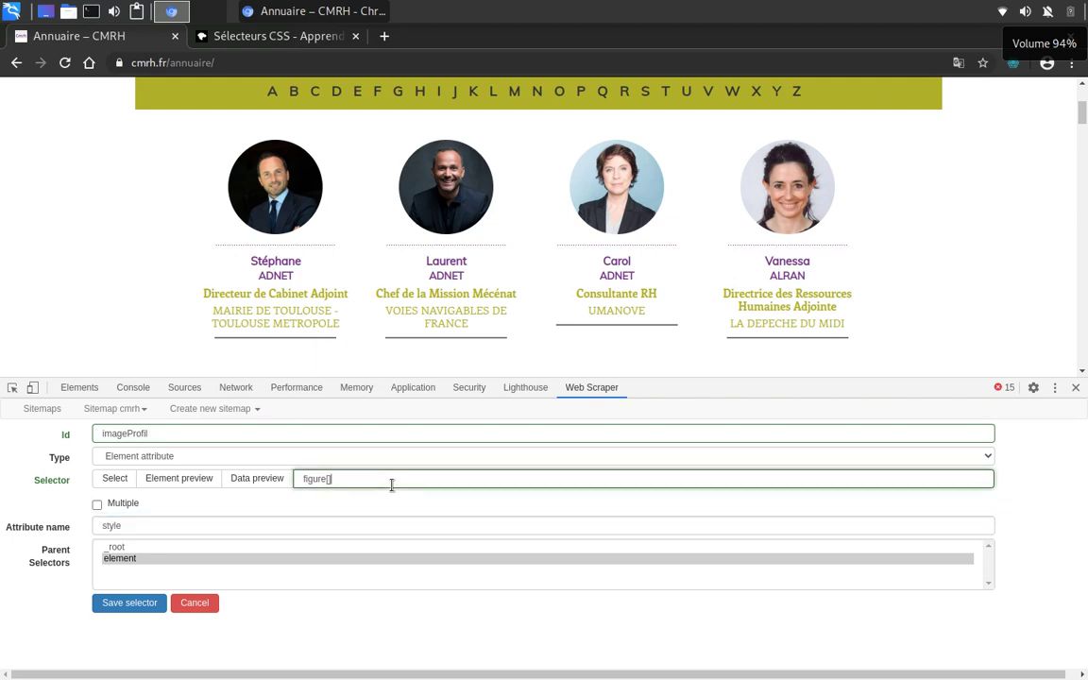
pyautogui.press('BackSpace')
pyautogui.press('BackSpace')
# - Preview the imageProfil data, examine the image URLs in the first rows, and save the selector
pyautogui.click(263, 480)
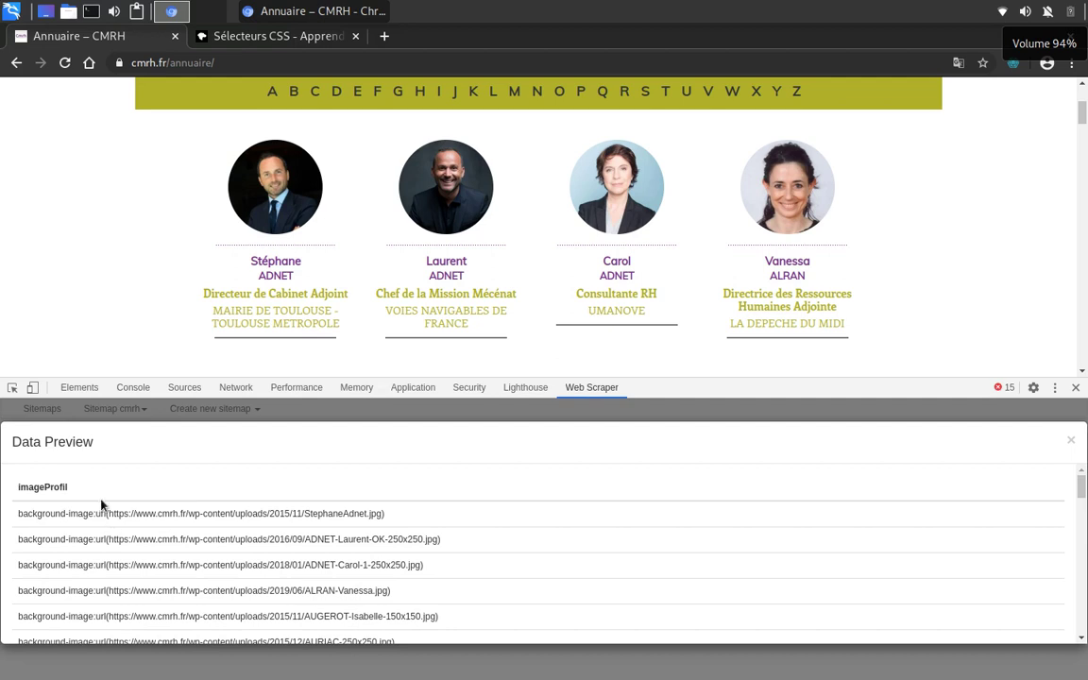
pyautogui.tripleClick(100, 517)
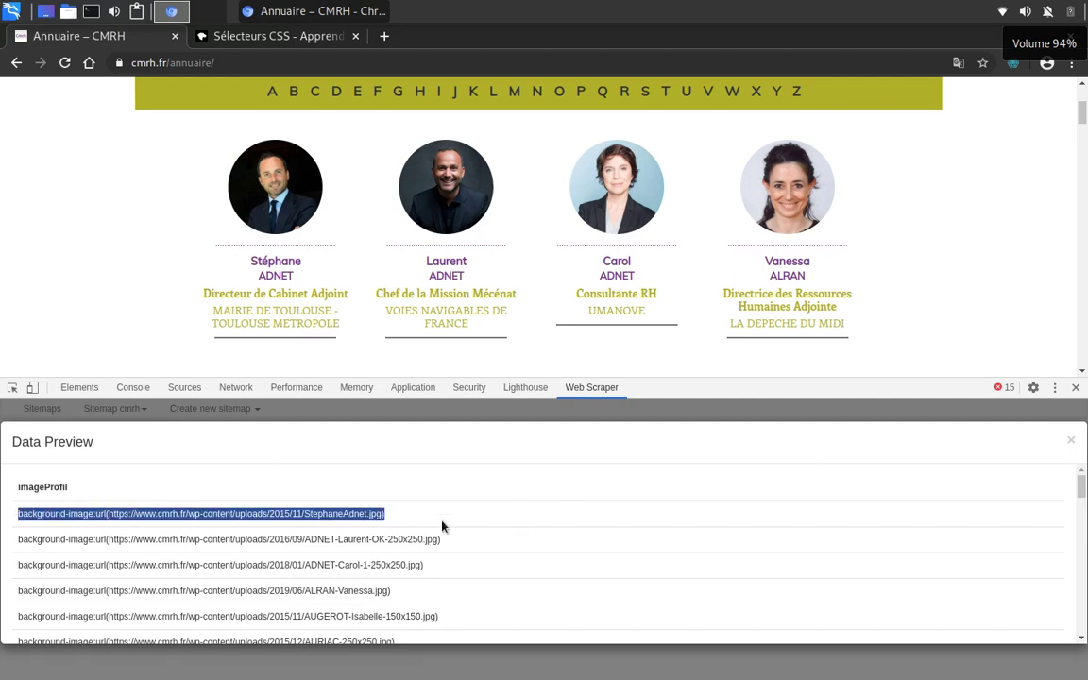
pyautogui.moveTo(442, 525); pyautogui.dragTo(17, 509)
pyautogui.tripleClick(281, 537)
pyautogui.tripleClick(282, 537)
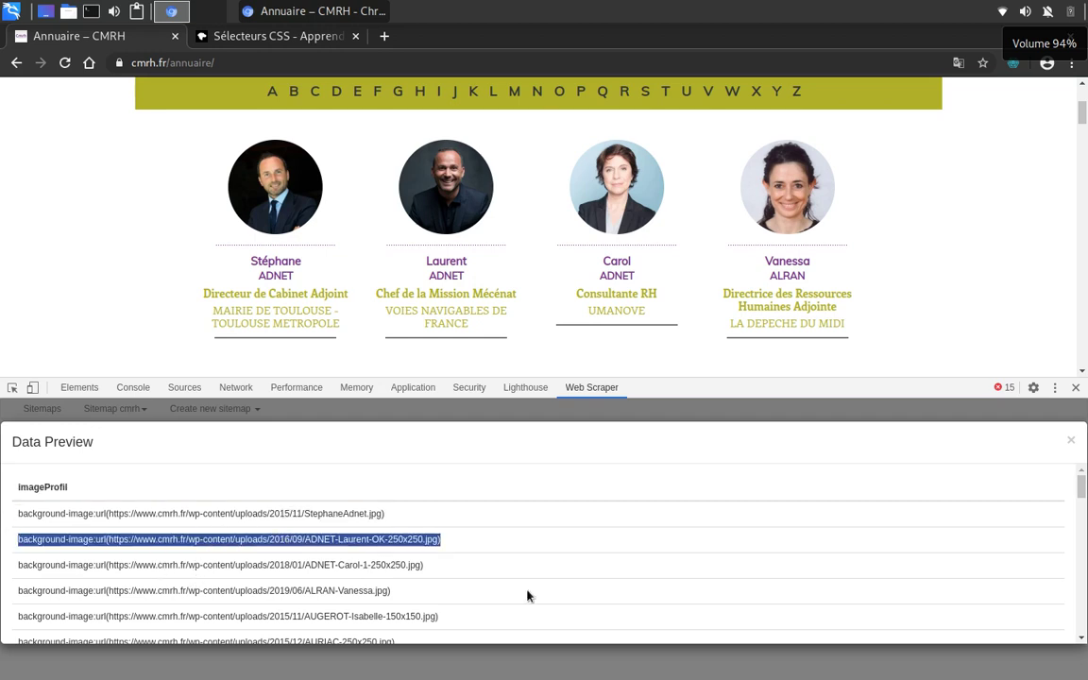
pyautogui.click(494, 557)
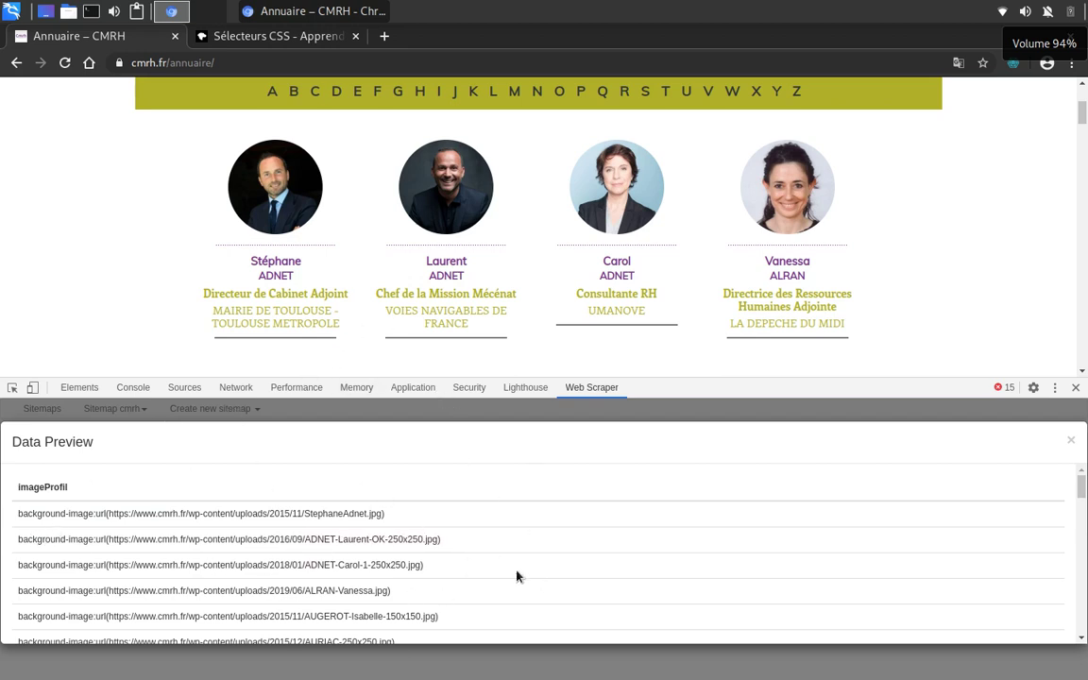
pyautogui.moveTo(438, 539); pyautogui.dragTo(110, 535)
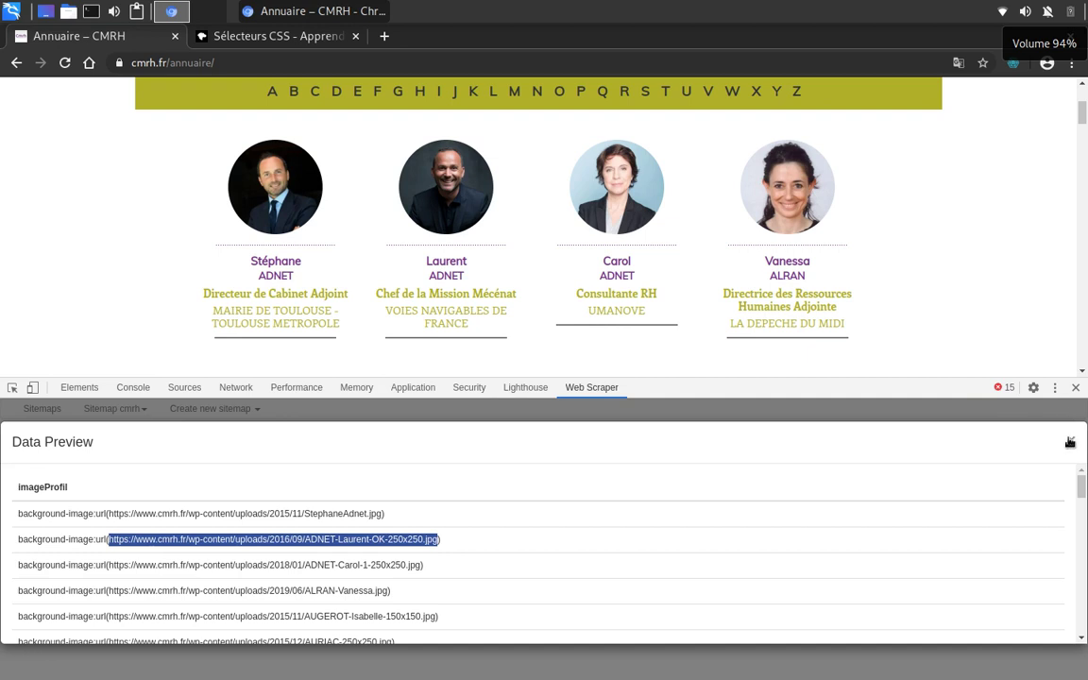
pyautogui.click(1070, 440)
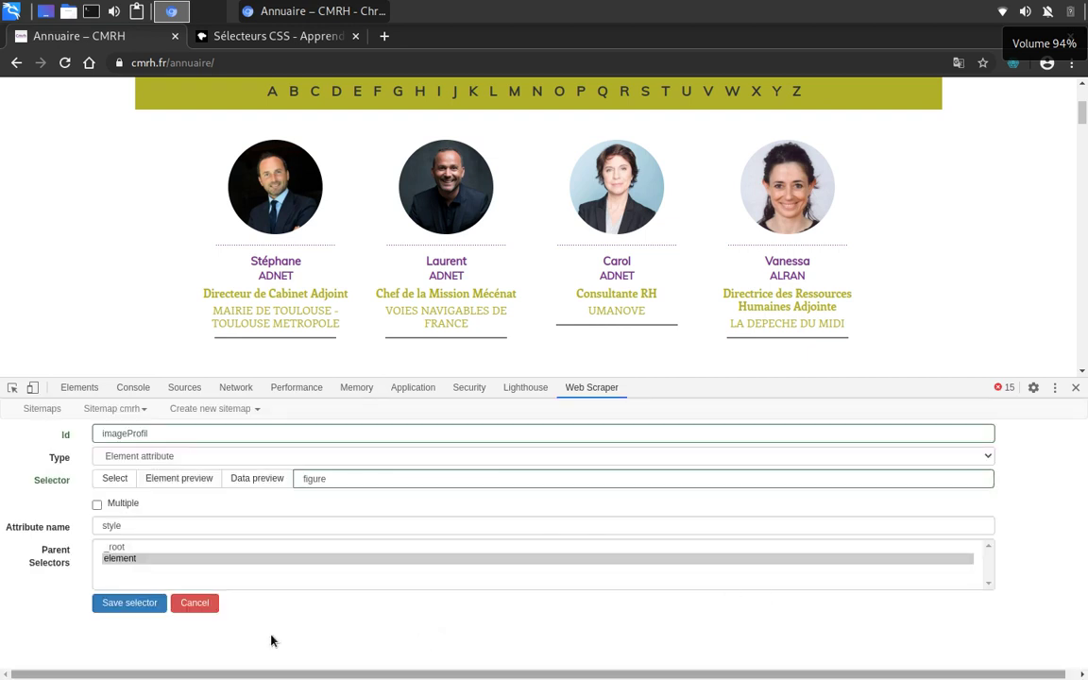
pyautogui.click(129, 604)
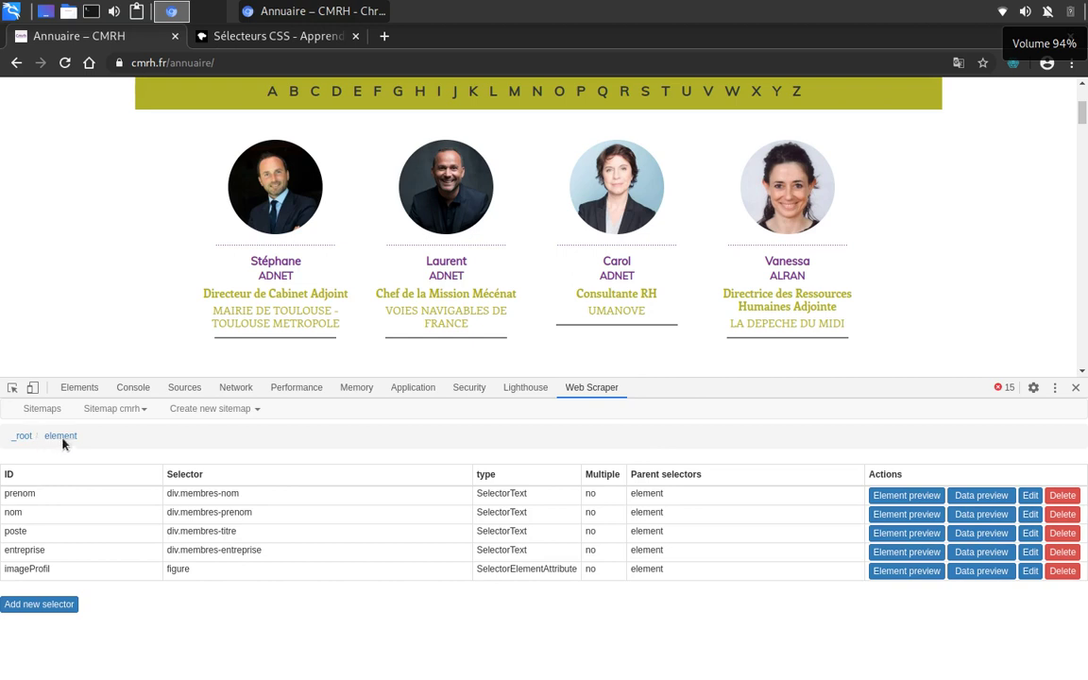
# - Return to the _root level, preview the data of the element selector and look through its rows
pyautogui.click(24, 437)
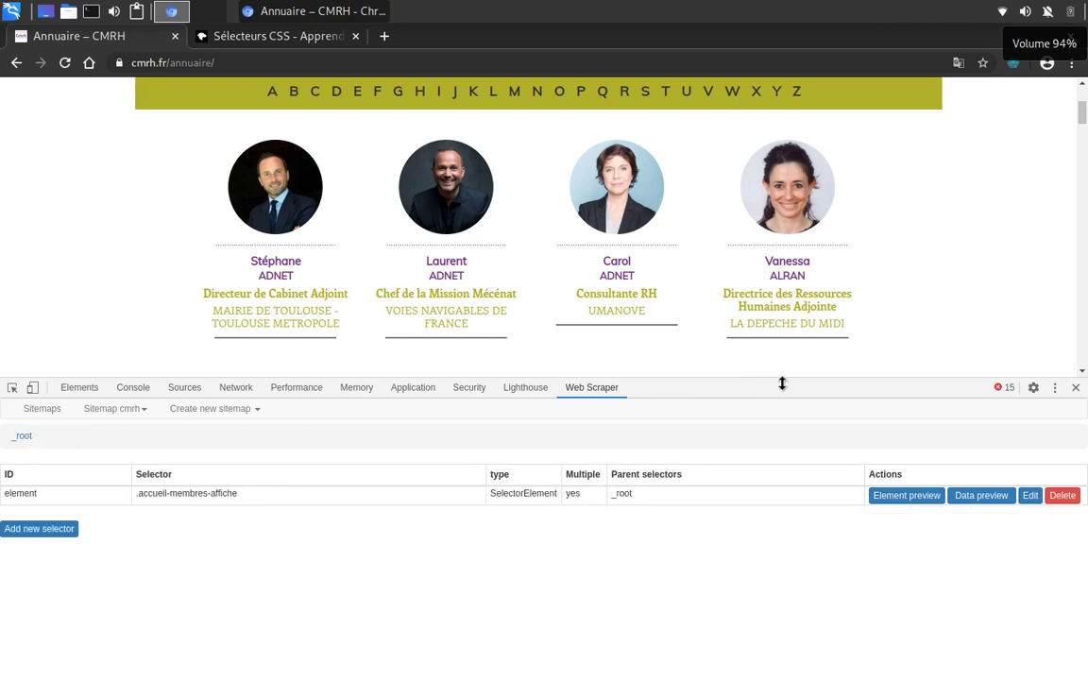
pyautogui.click(977, 495)
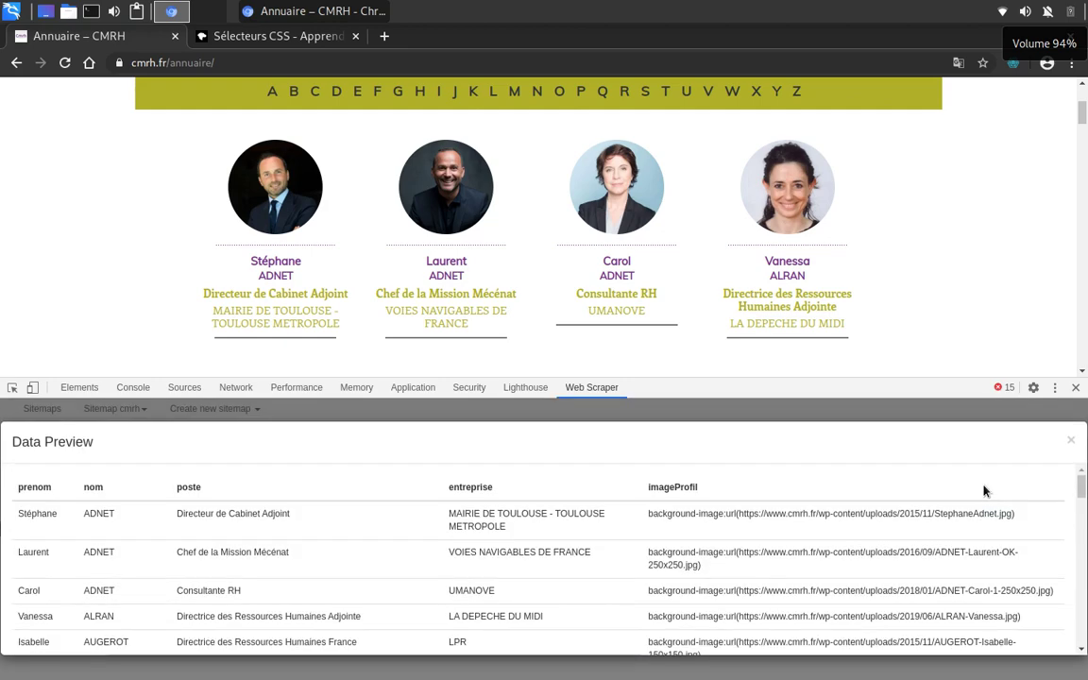
pyautogui.moveTo(9, 420); pyautogui.dragTo(850, 572)
pyautogui.click(849, 572)
pyautogui.scroll(15, 691, 524)
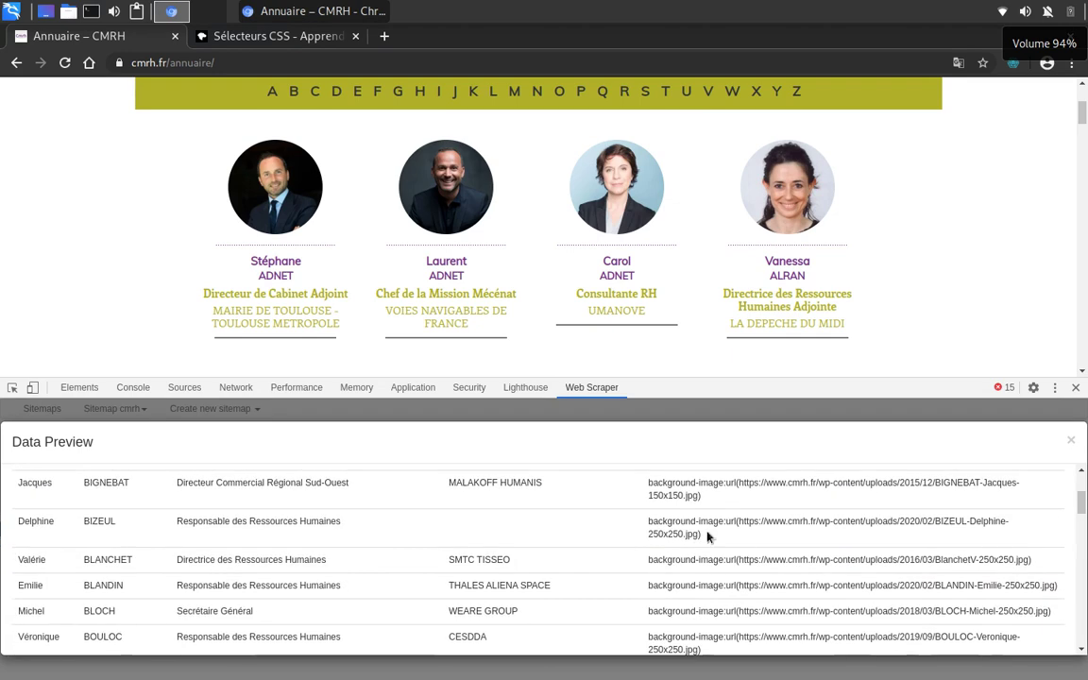
pyautogui.scroll(3, 691, 524)
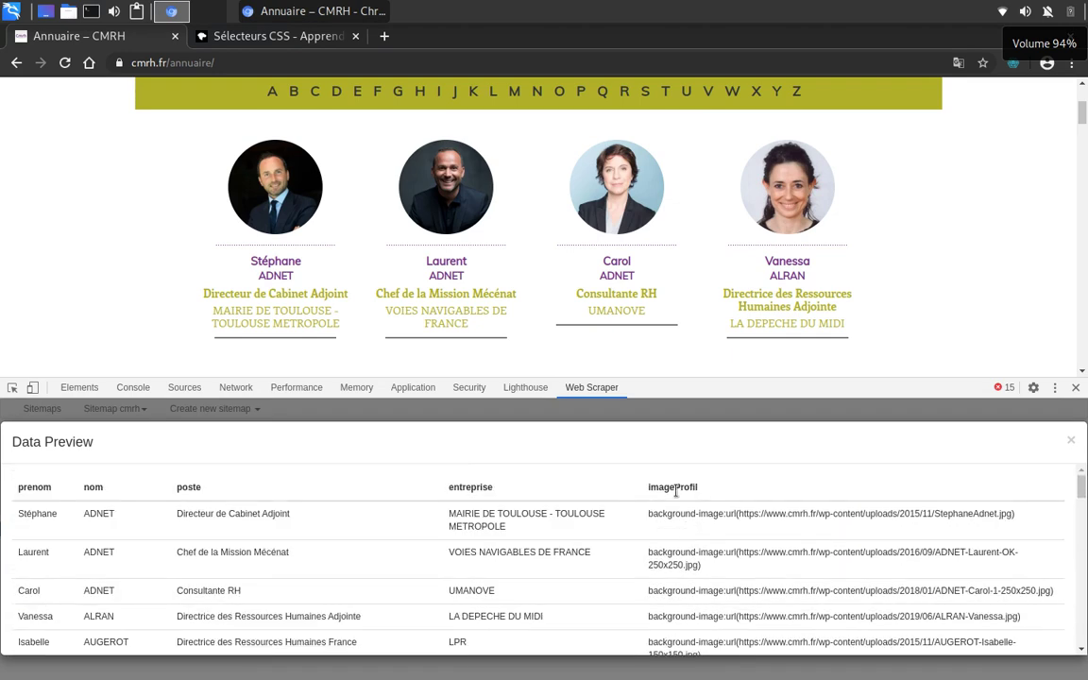
# - Examine the background-image URL text in the first rows of the imageProfil column, and close the data preview
pyautogui.doubleClick(675, 487)
pyautogui.click(787, 538)
pyautogui.moveTo(739, 555); pyautogui.dragTo(636, 563)
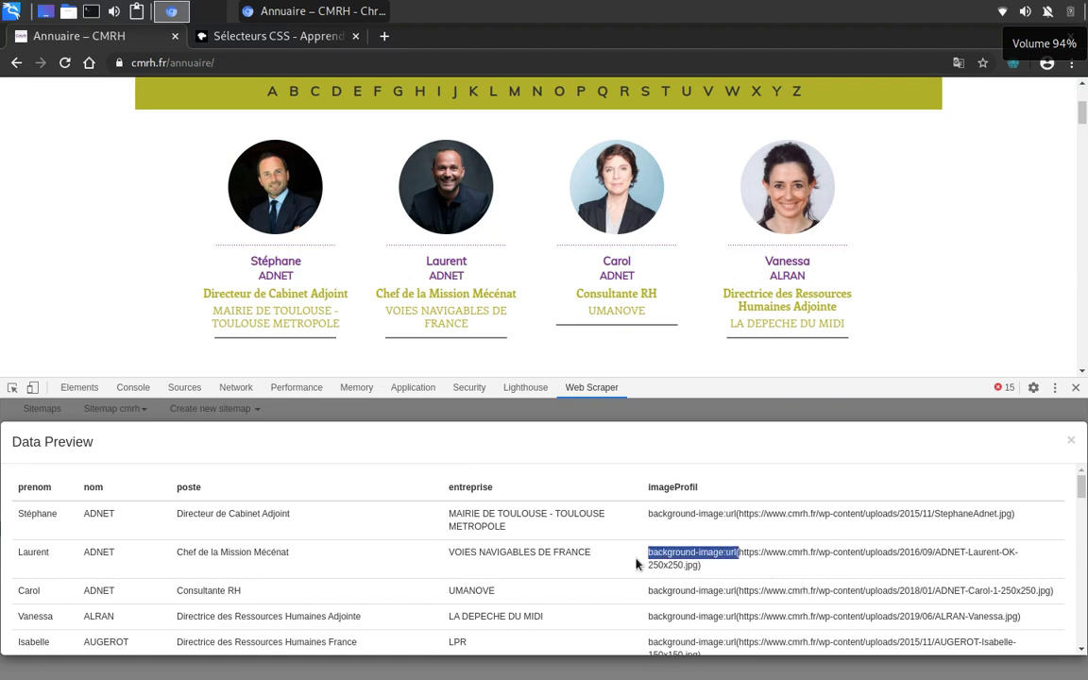
pyautogui.tripleClick(672, 564)
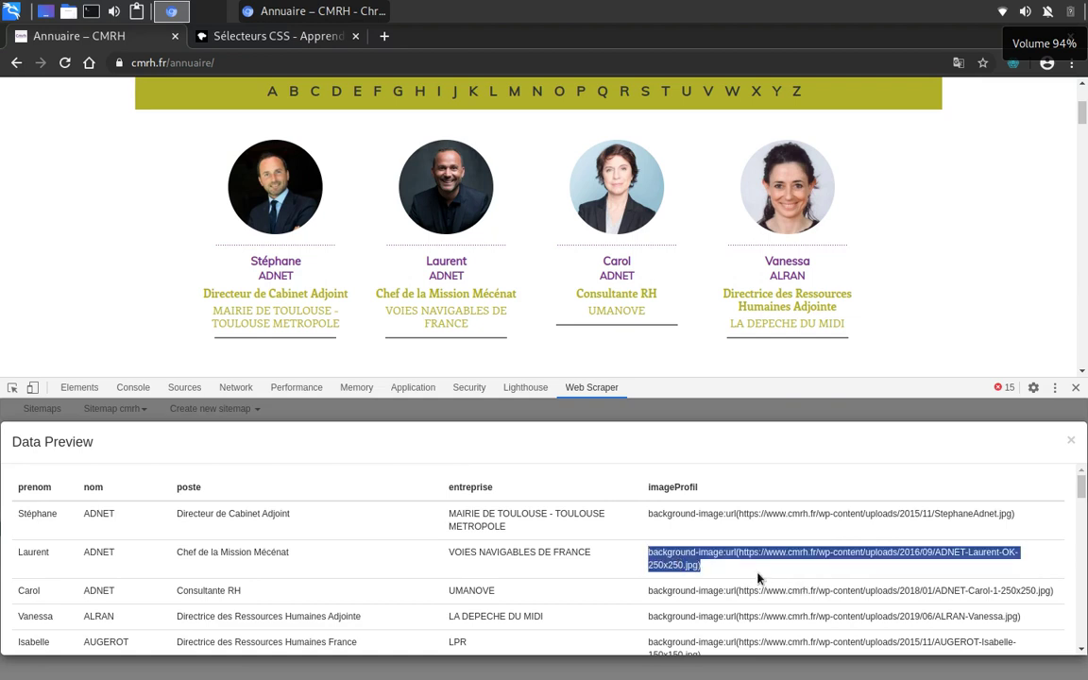
pyautogui.tripleClick(757, 575)
pyautogui.click(765, 558)
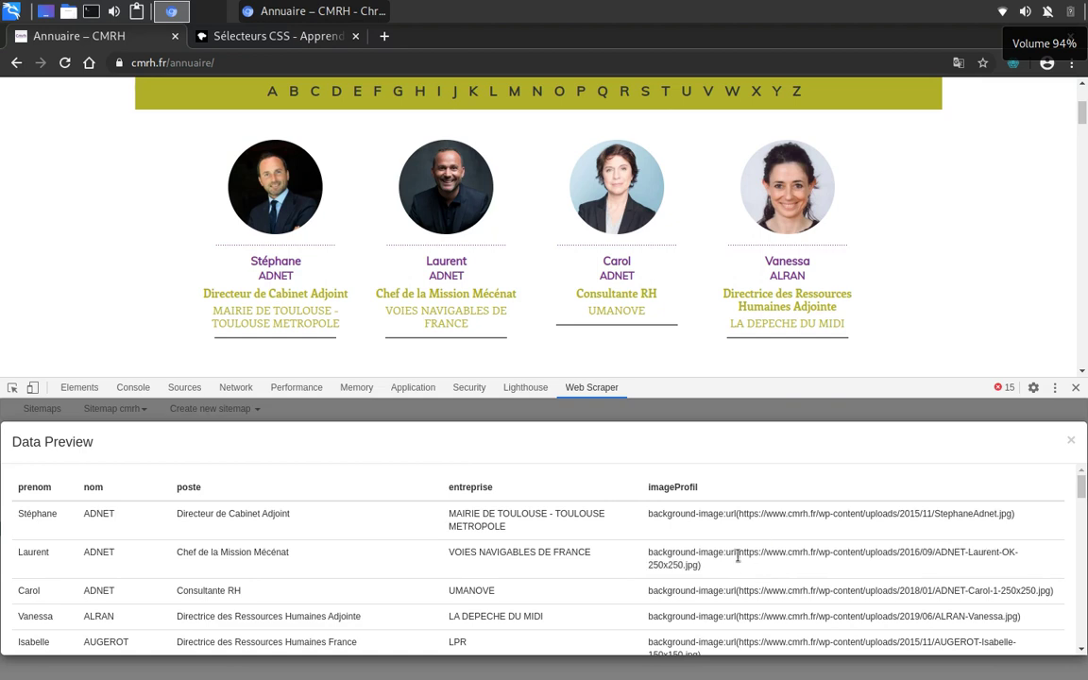
pyautogui.tripleClick(737, 555)
pyautogui.click(743, 515)
pyautogui.doubleClick(743, 514)
pyautogui.click(744, 513)
pyautogui.tripleClick(745, 512)
pyautogui.click(745, 512)
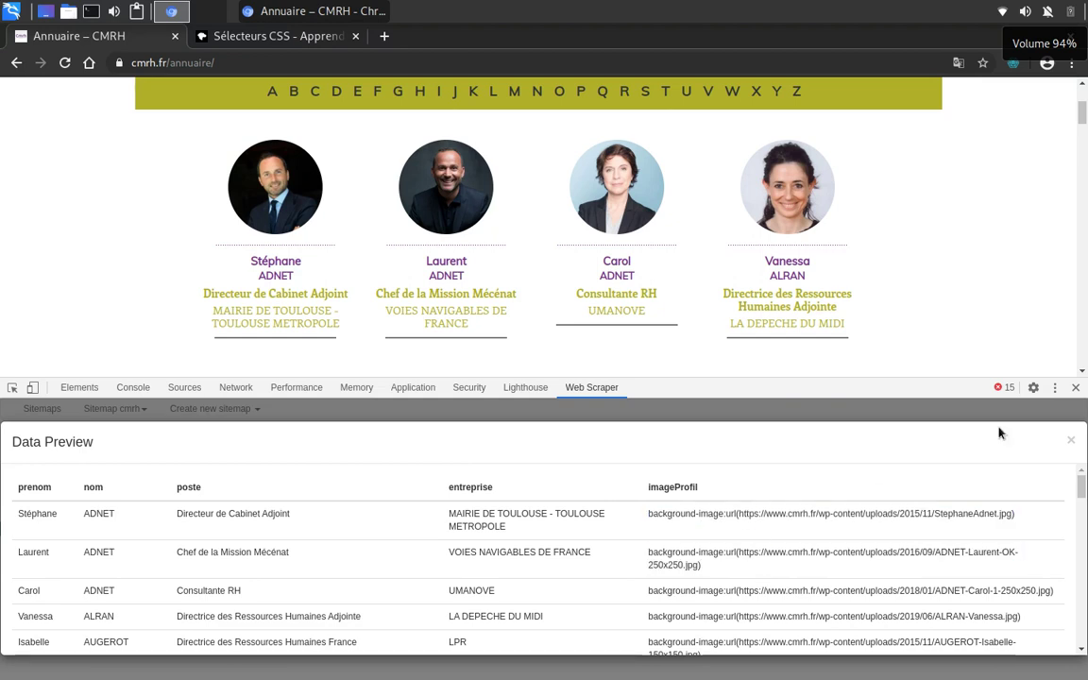
pyautogui.click(1071, 438)
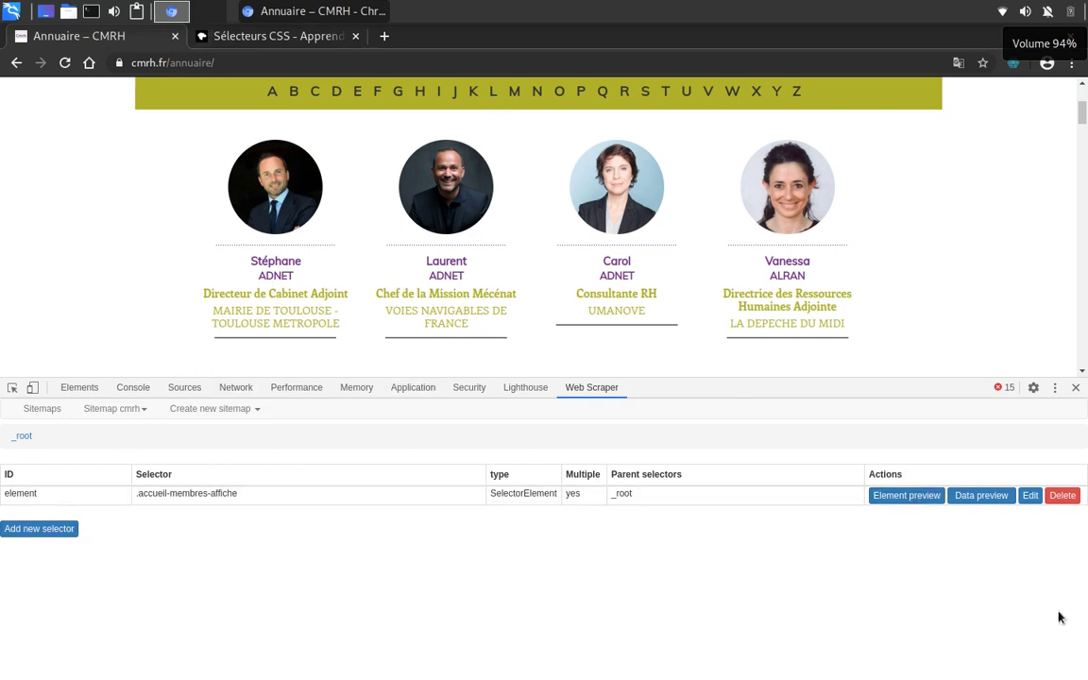
# - Show the cmrh sitemap's selector graph and expand its _root and element nodes to view all child selectors
pyautogui.click(108, 412)
pyautogui.doubleClick(108, 412)
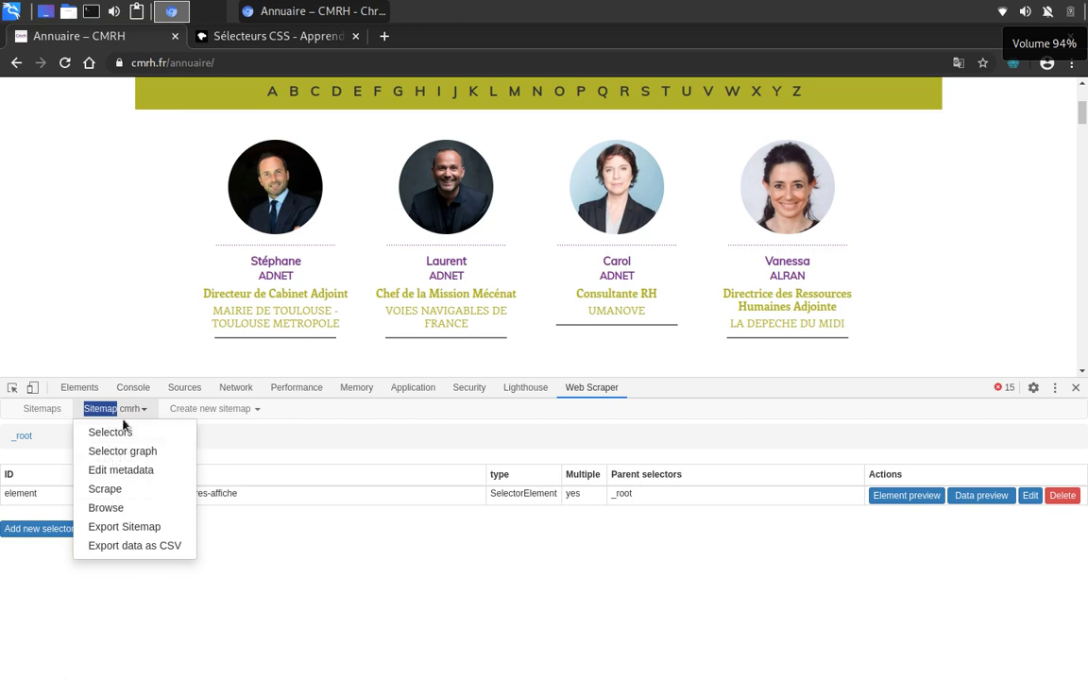
pyautogui.click(127, 451)
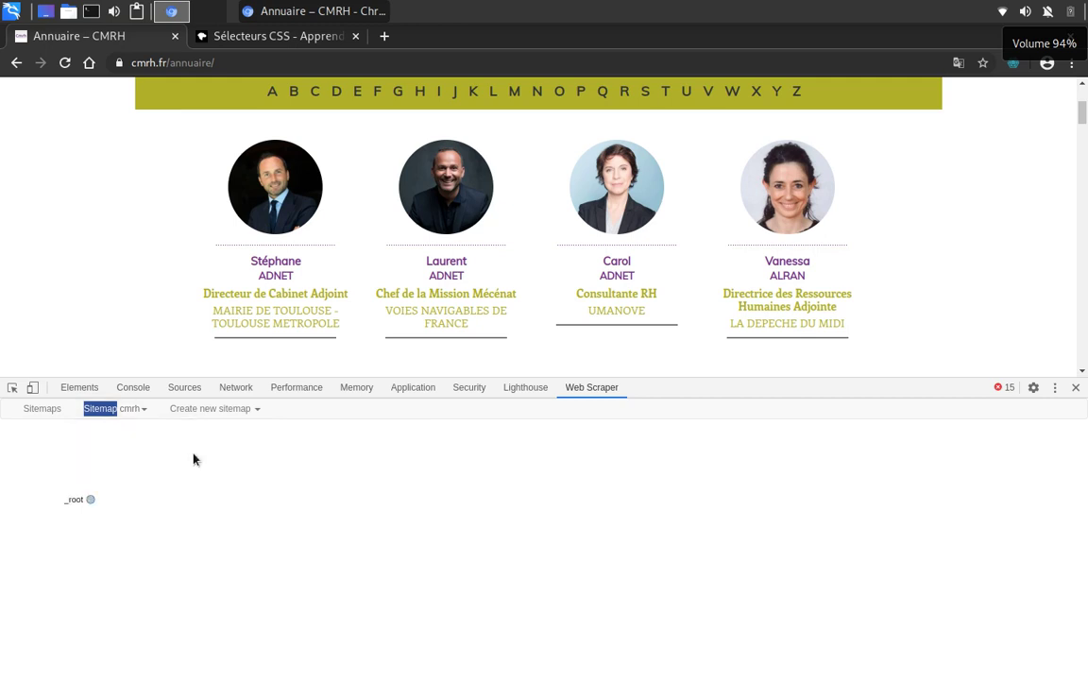
pyautogui.click(90, 499)
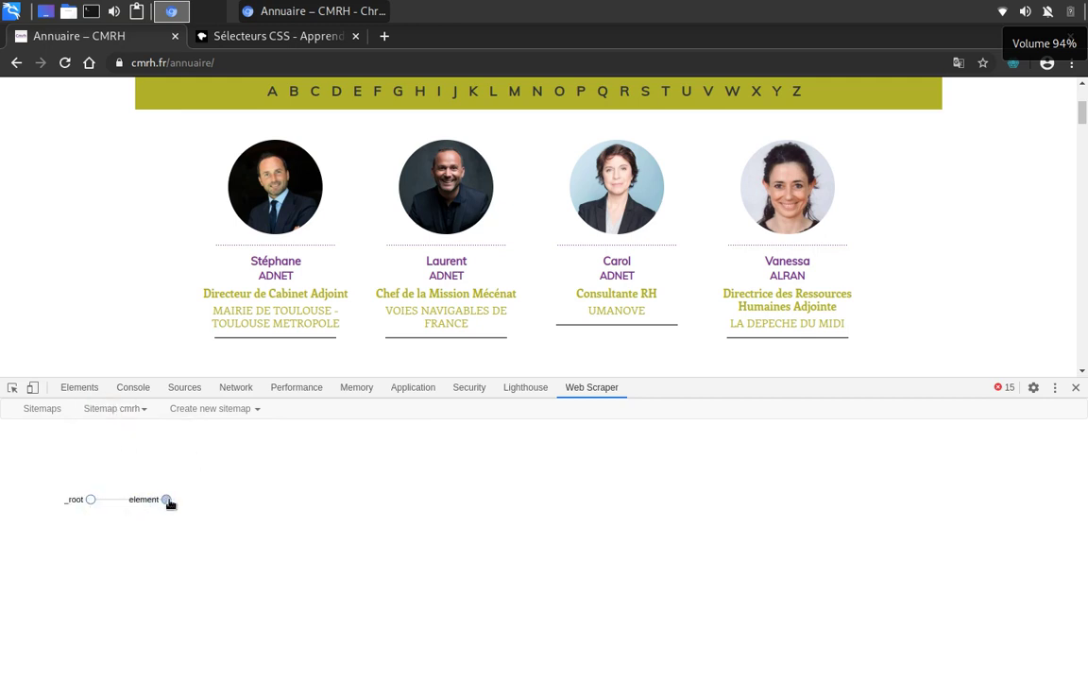
pyautogui.click(166, 498)
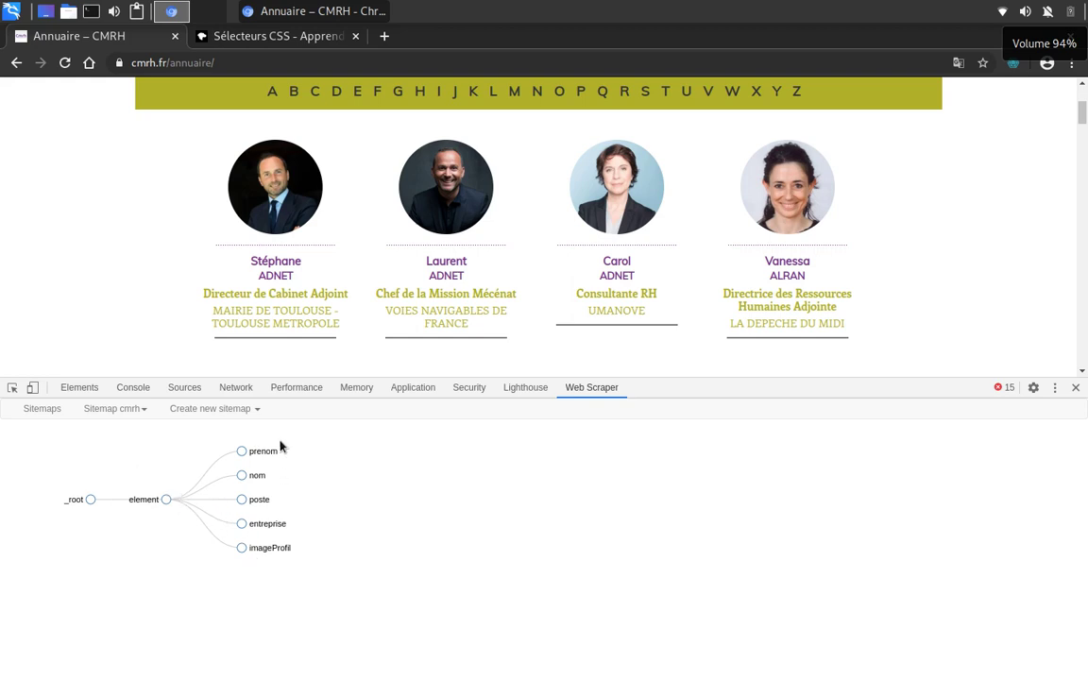
pyautogui.click(117, 408)
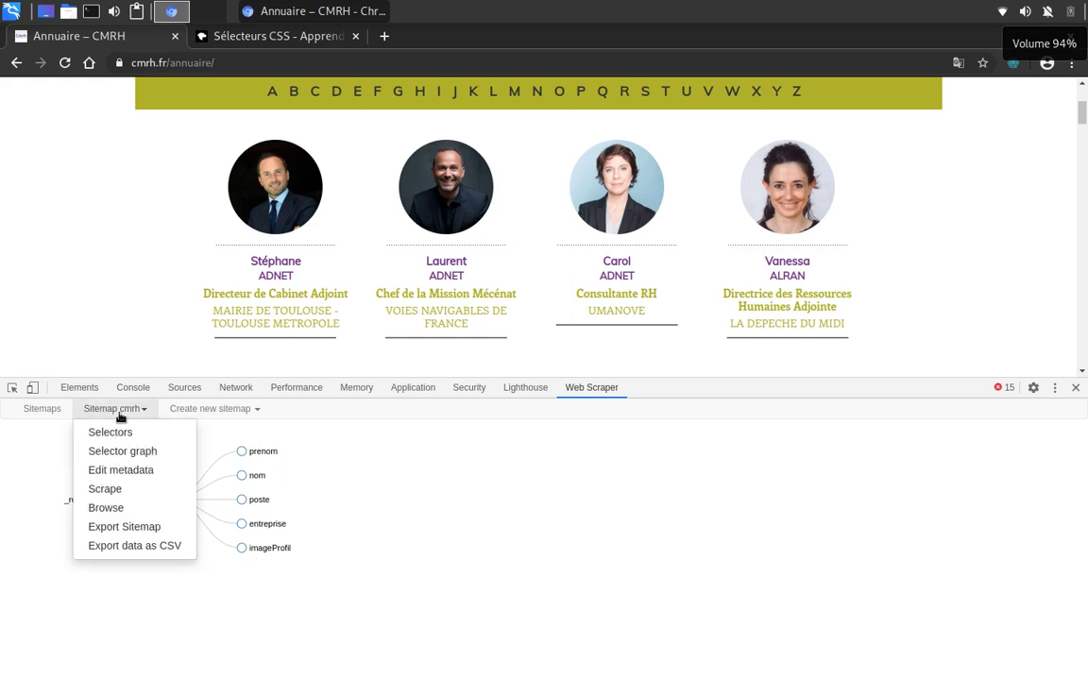
pyautogui.click(393, 498)
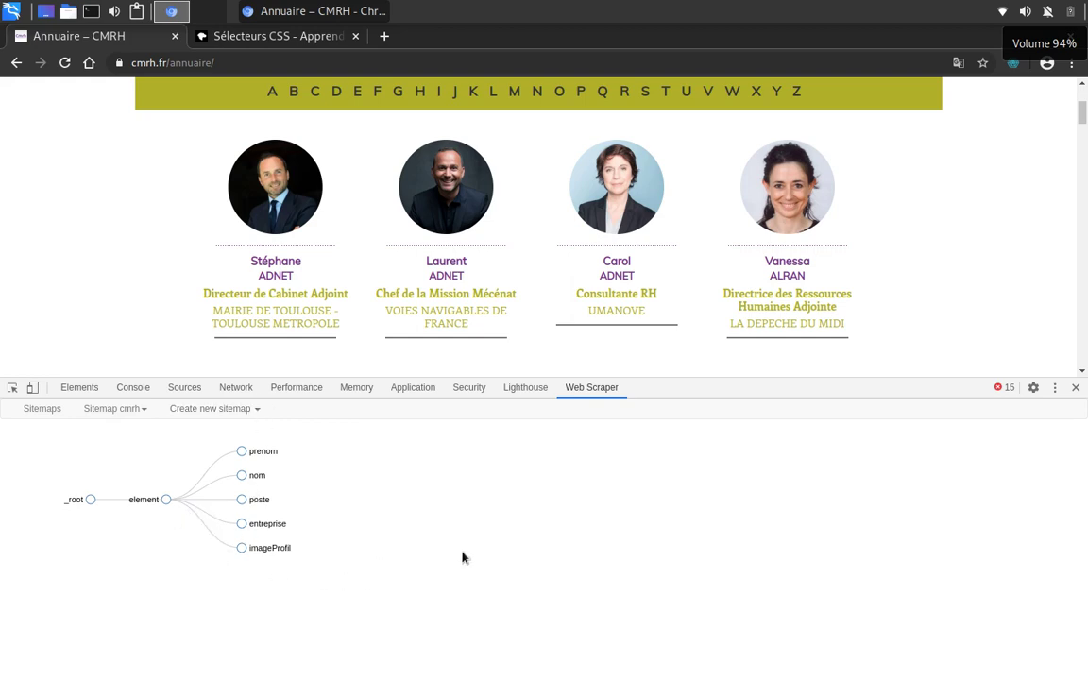
# - View the cmrh sitemap's metadata, including its name and start URL, and browse its scraped data
pyautogui.click(116, 419)
pyautogui.click(79, 469)
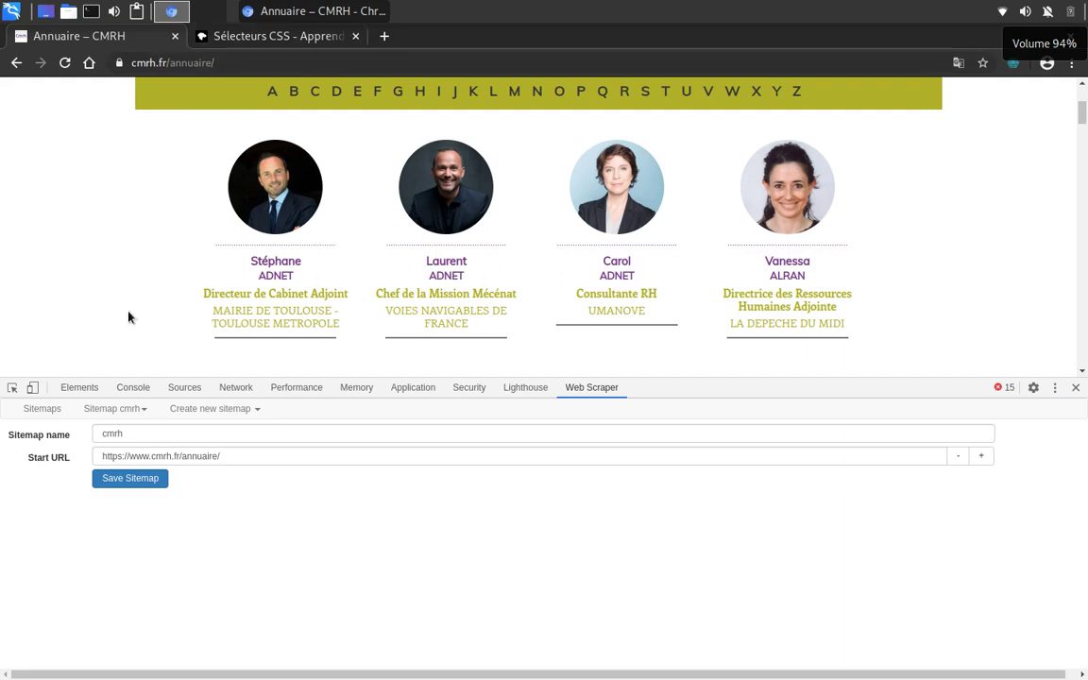
pyautogui.click(113, 410)
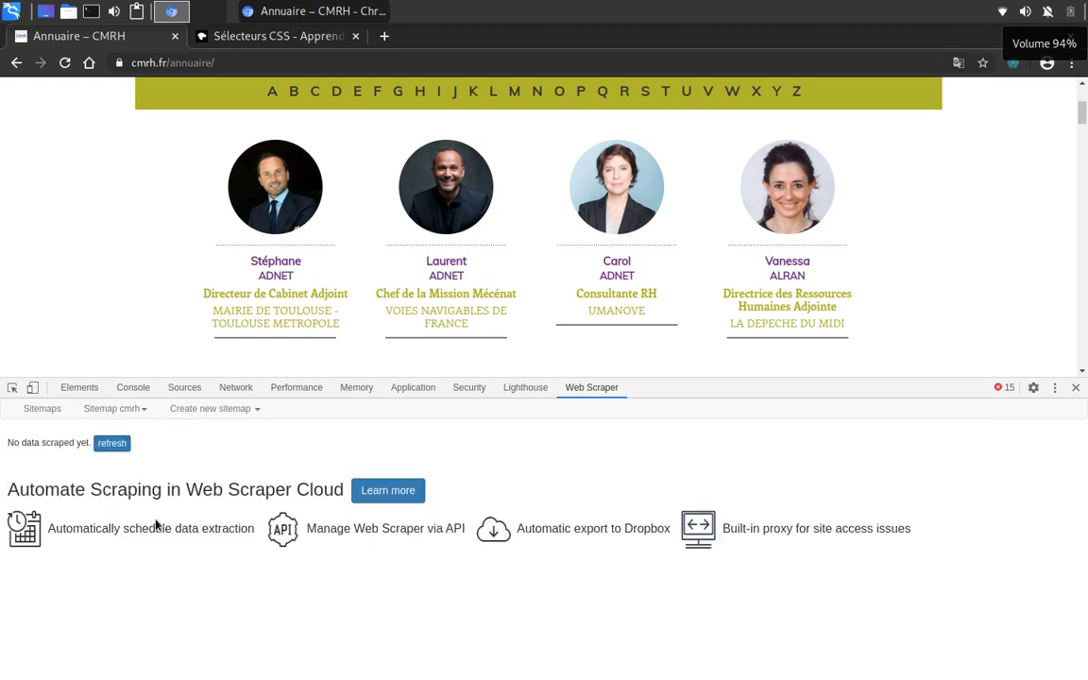
# - Open the cmrh sitemap's scrape settings and examine the request interval and page load delay fields
pyautogui.click(109, 408)
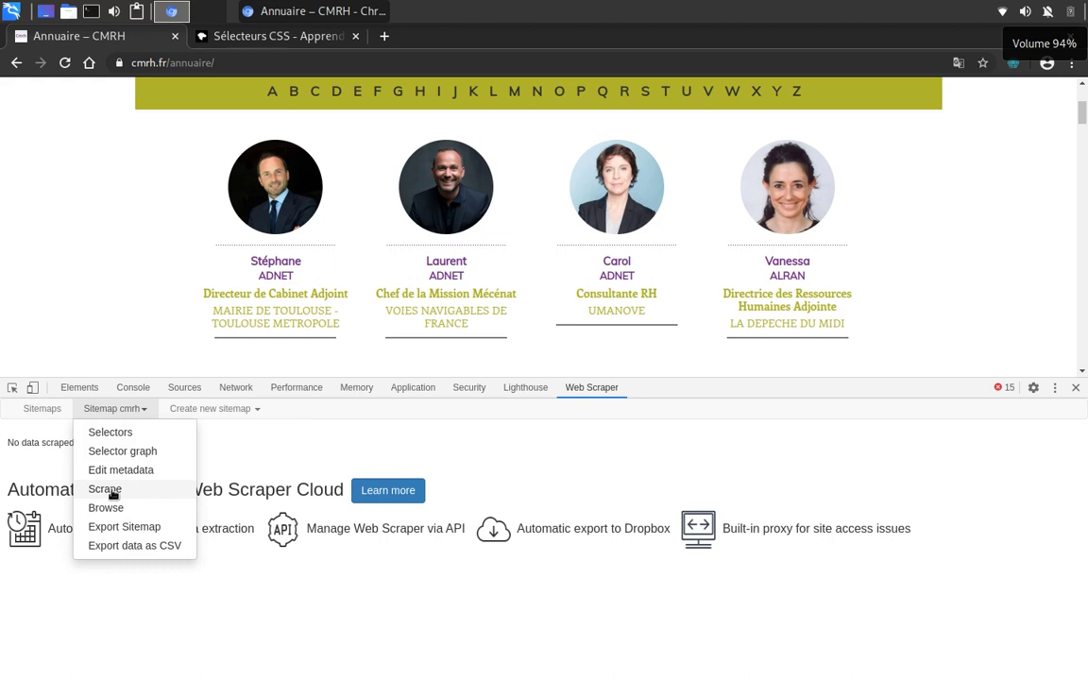
pyautogui.click(104, 489)
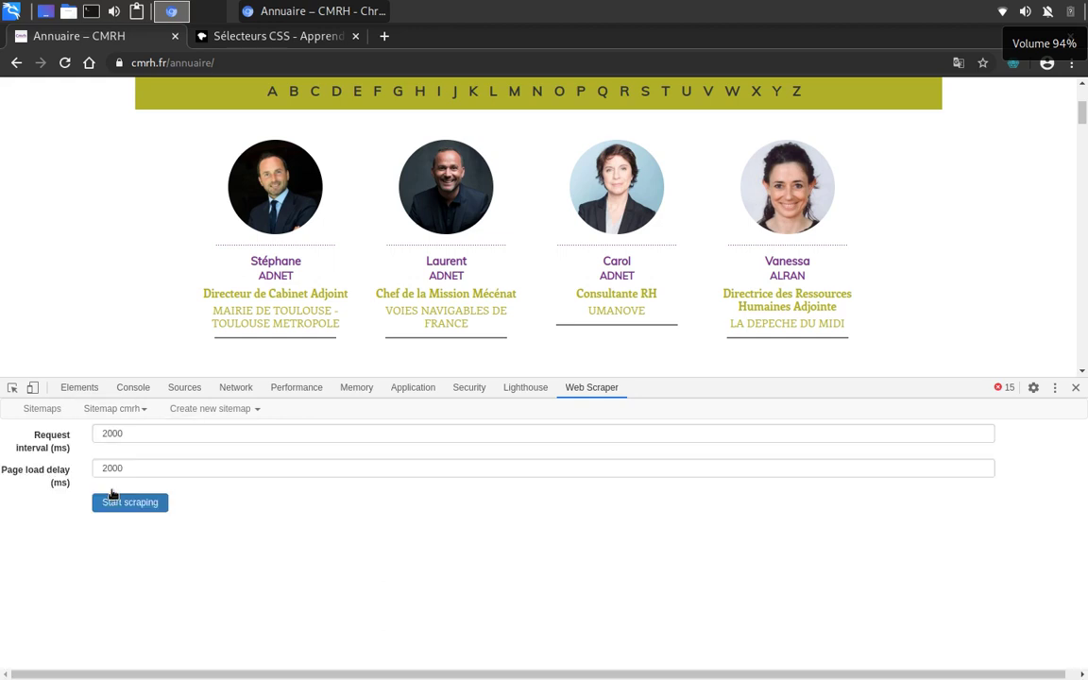
pyautogui.click(112, 408)
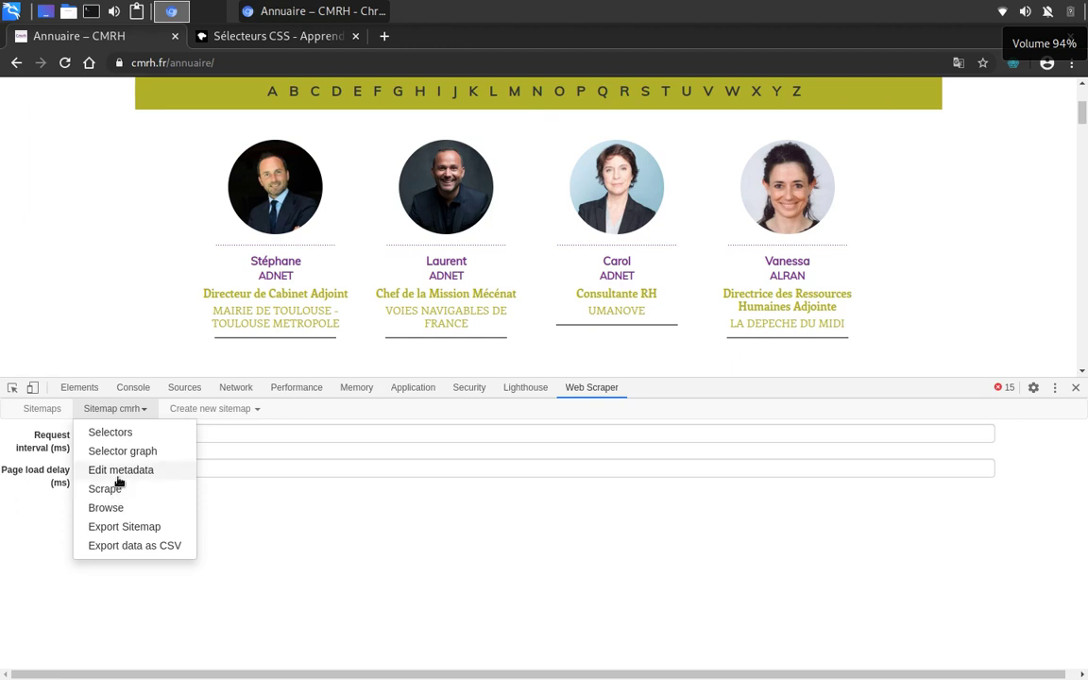
pyautogui.click(114, 490)
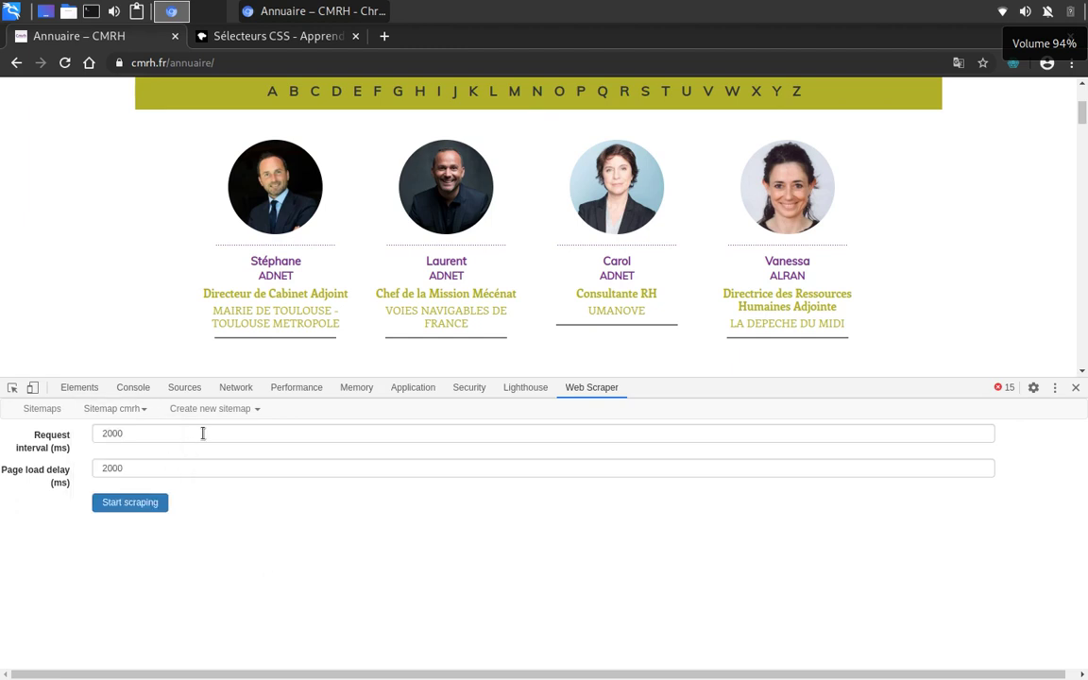
pyautogui.click(151, 436)
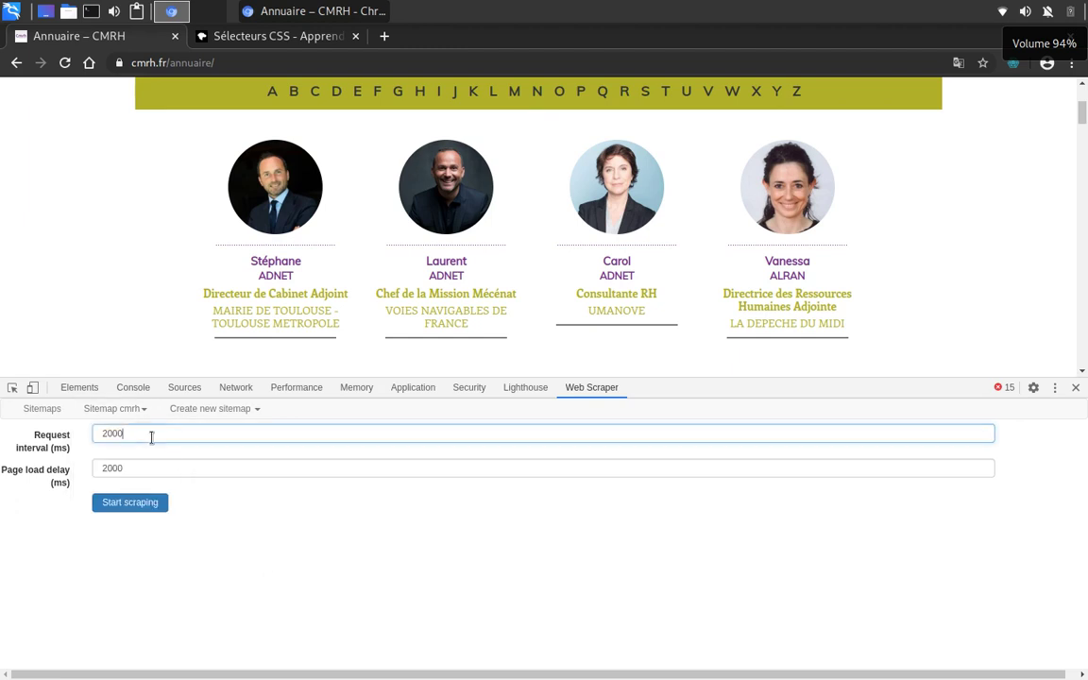
pyautogui.doubleClick(152, 436)
pyautogui.click(146, 467)
pyautogui.doubleClick(146, 467)
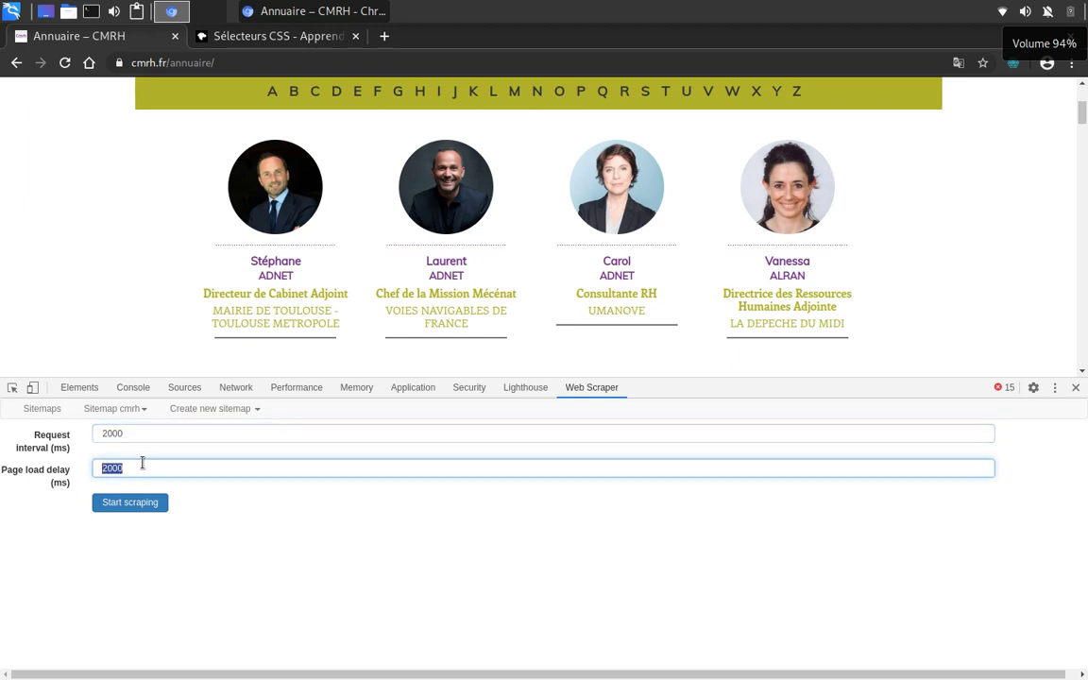
pyautogui.doubleClick(130, 434)
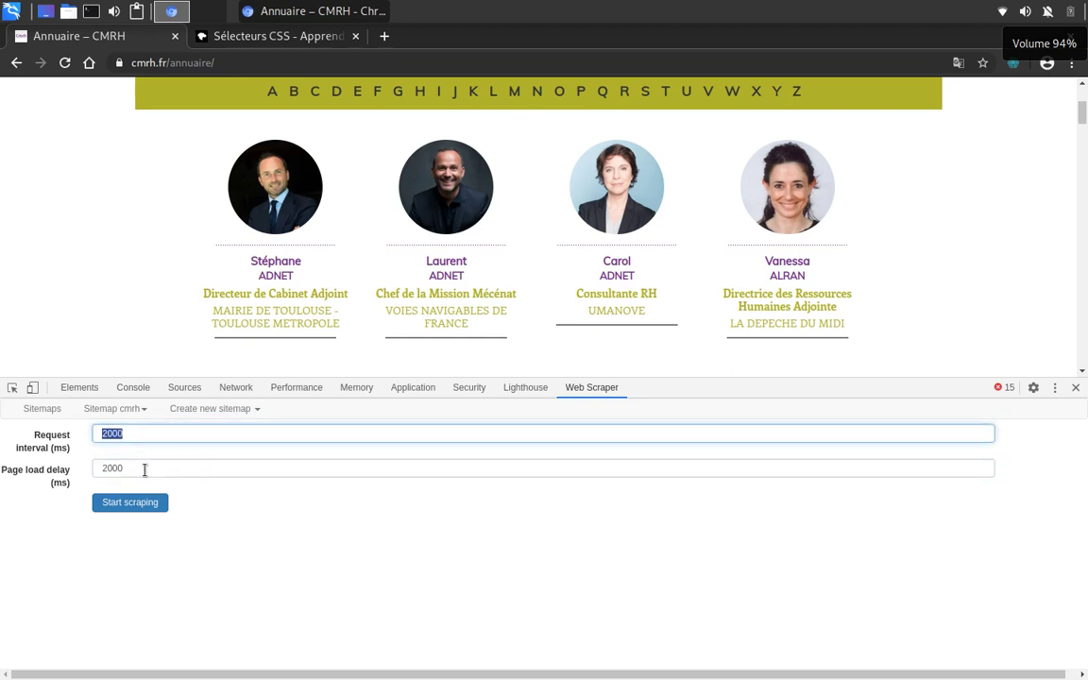
pyautogui.click(146, 468)
pyautogui.doubleClick(145, 469)
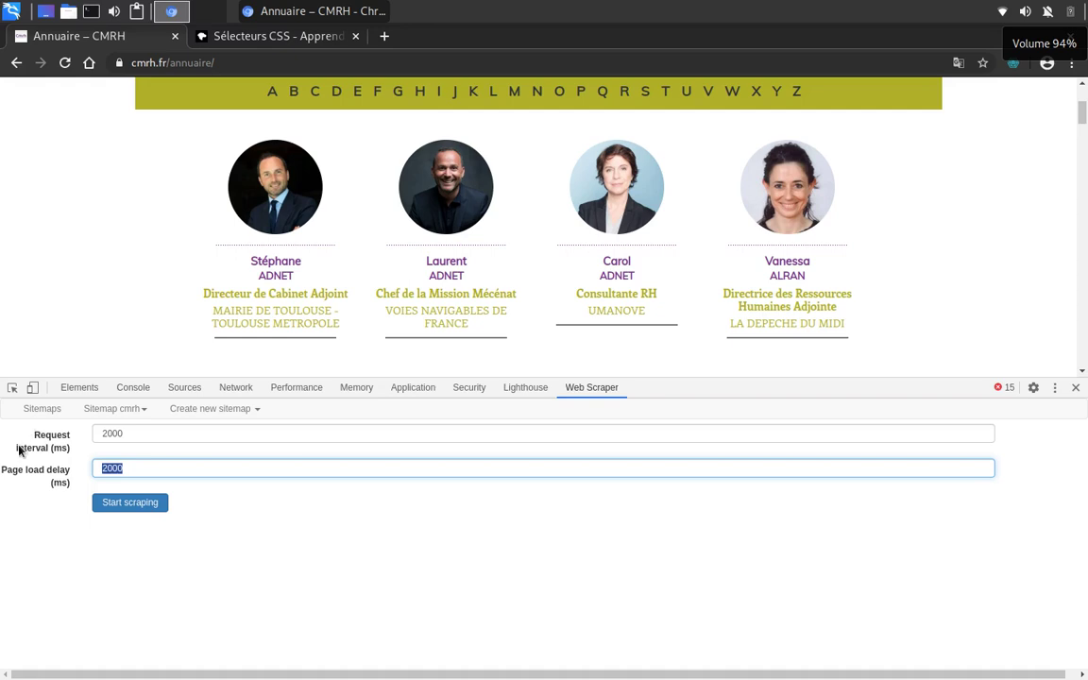
pyautogui.moveTo(20, 437); pyautogui.dragTo(68, 453)
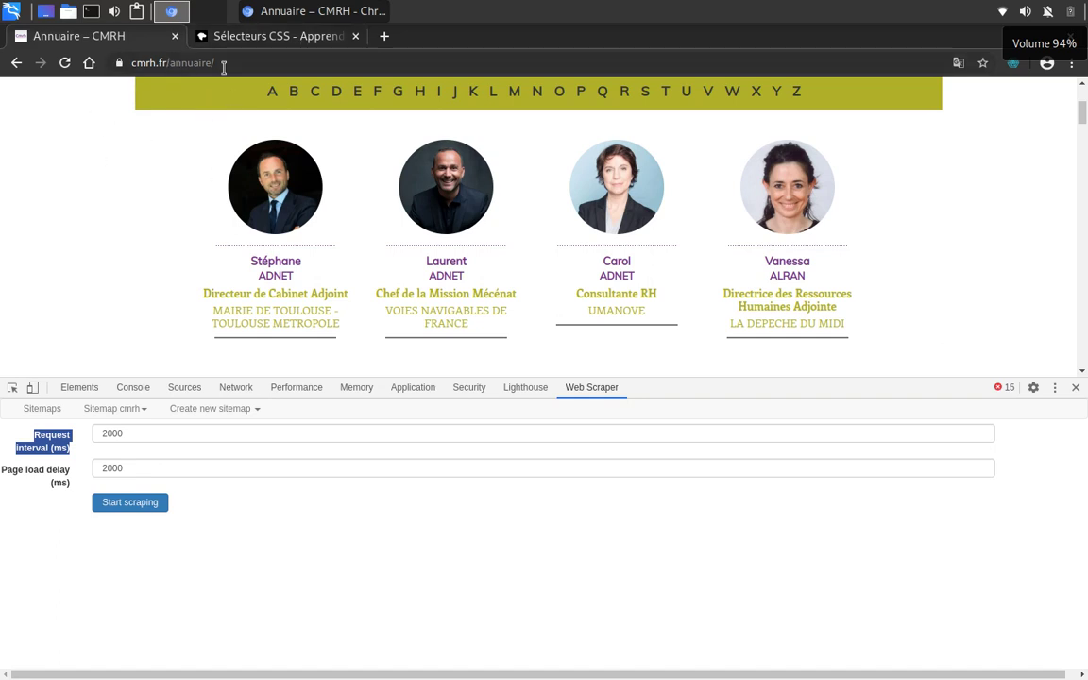
# - View the address and content of the Mozilla CSS selectors page, and return to the CMRH Annuaire page
pyautogui.click(280, 38)
pyautogui.click(273, 62)
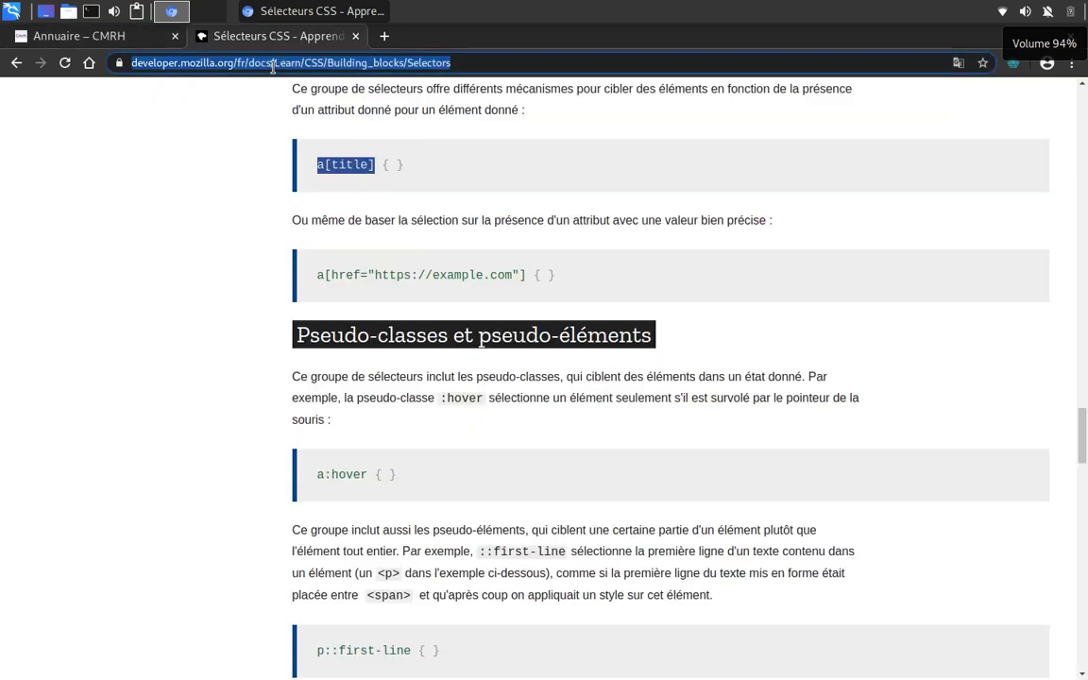
pyautogui.press('Return')
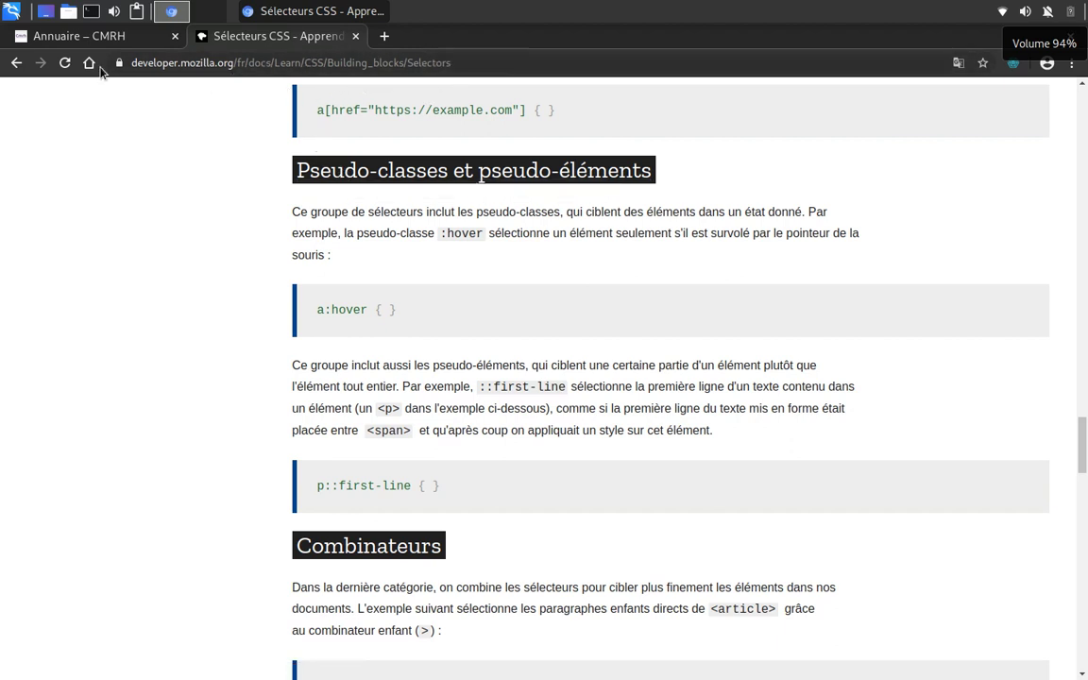
pyautogui.click(87, 36)
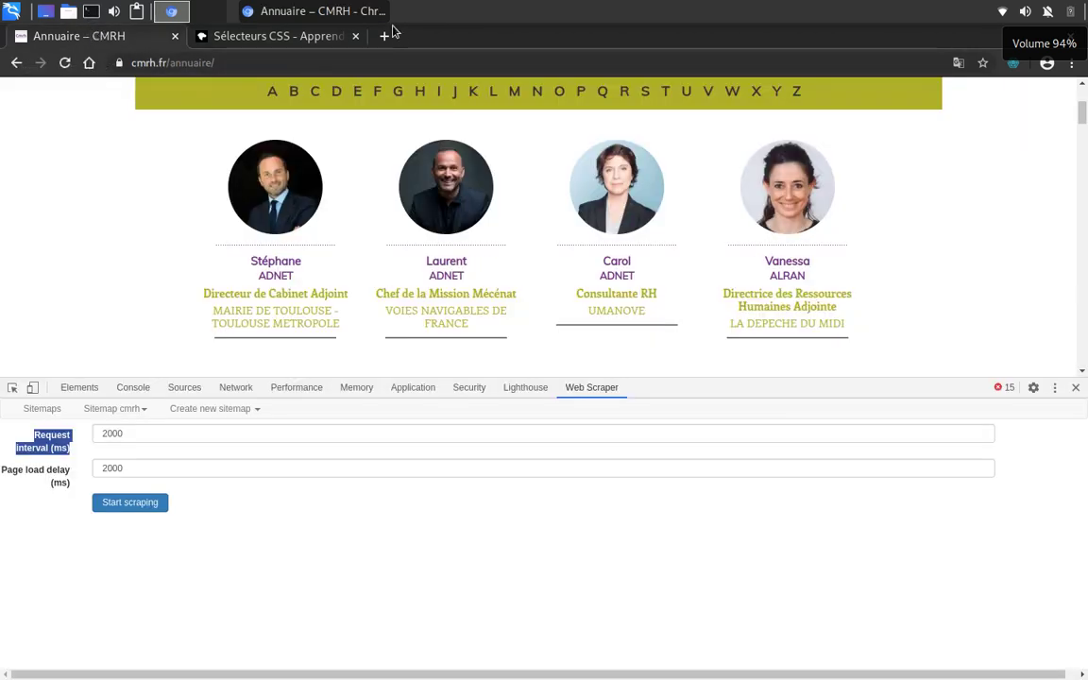
# - Examine the page load delay label and its value in the scrape settings
pyautogui.click(148, 463)
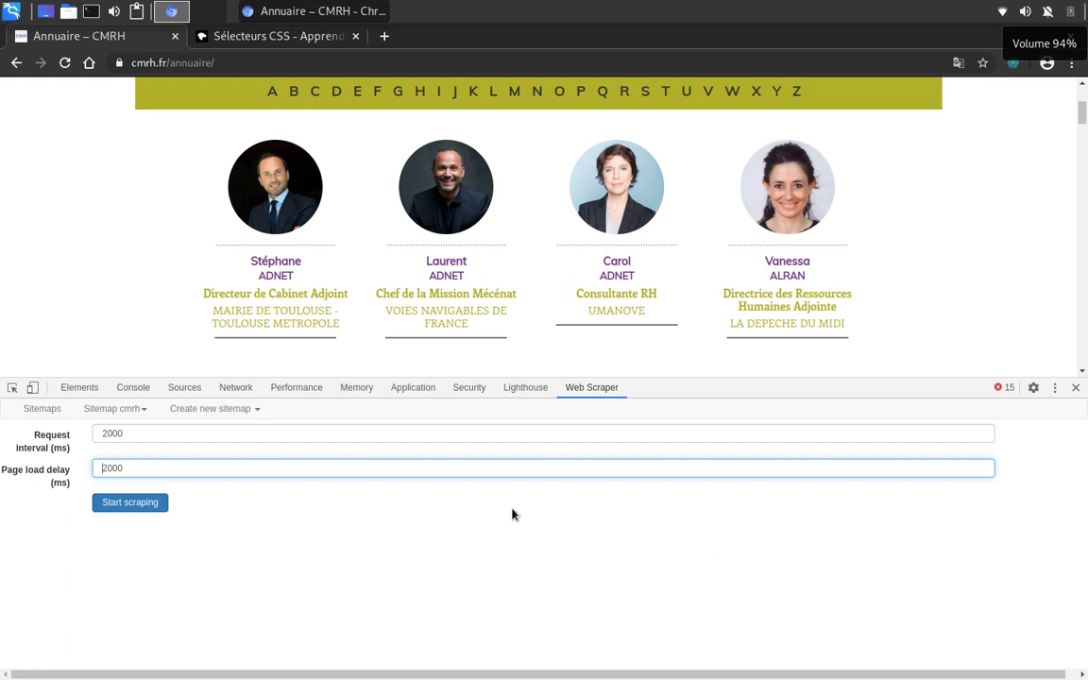
pyautogui.moveTo(3, 469); pyautogui.dragTo(77, 488)
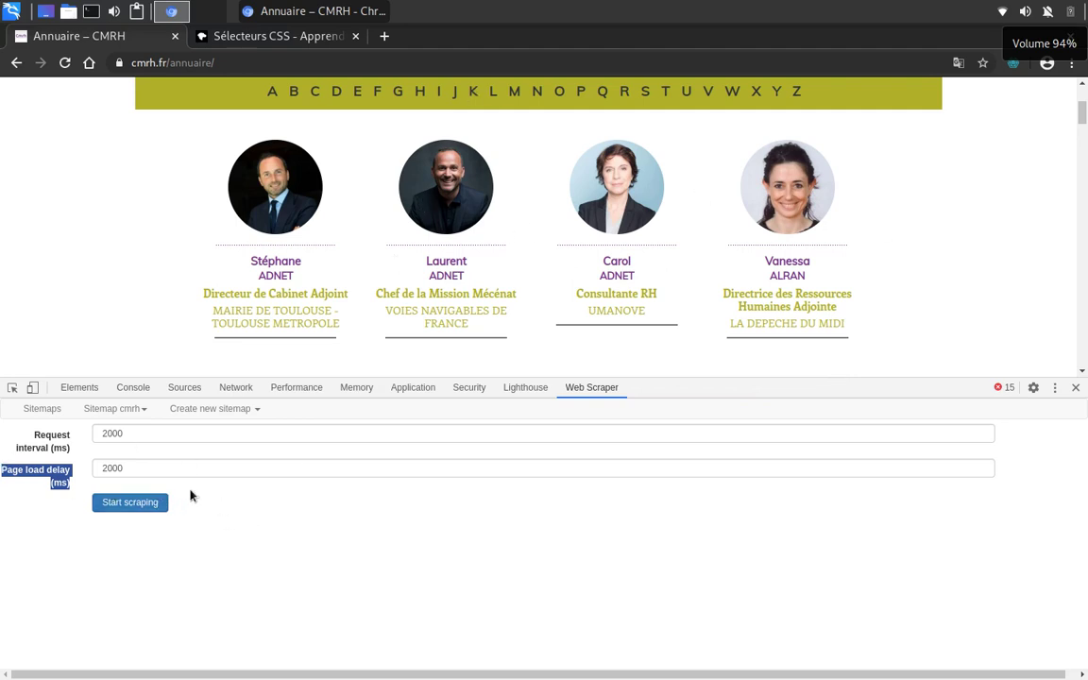
pyautogui.doubleClick(238, 473)
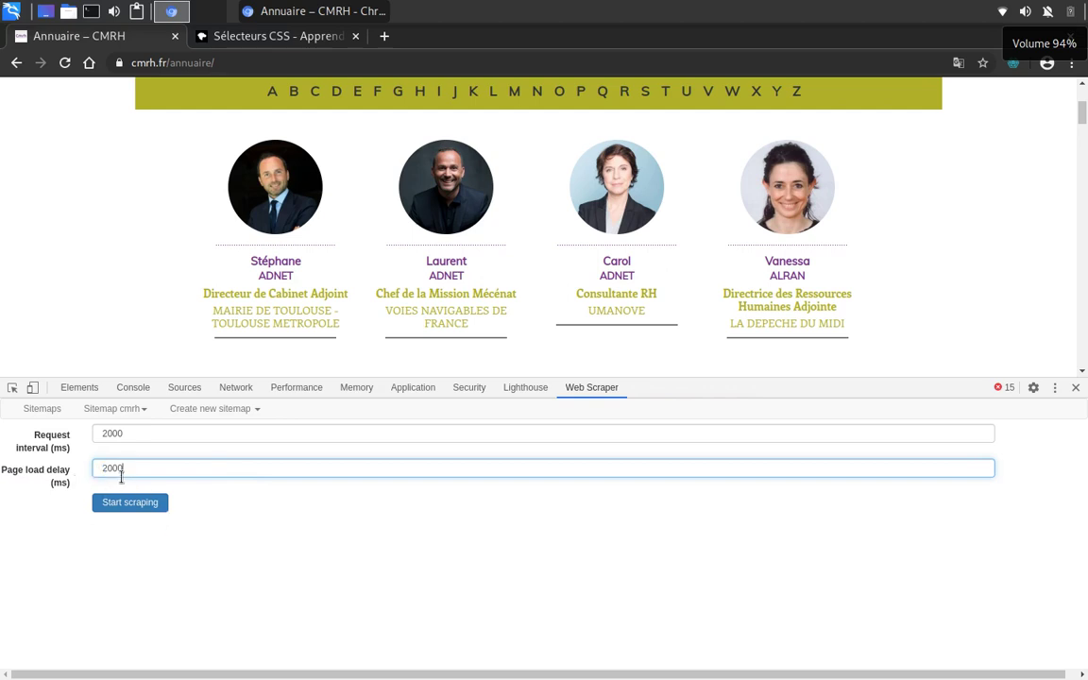
pyautogui.click(266, 655)
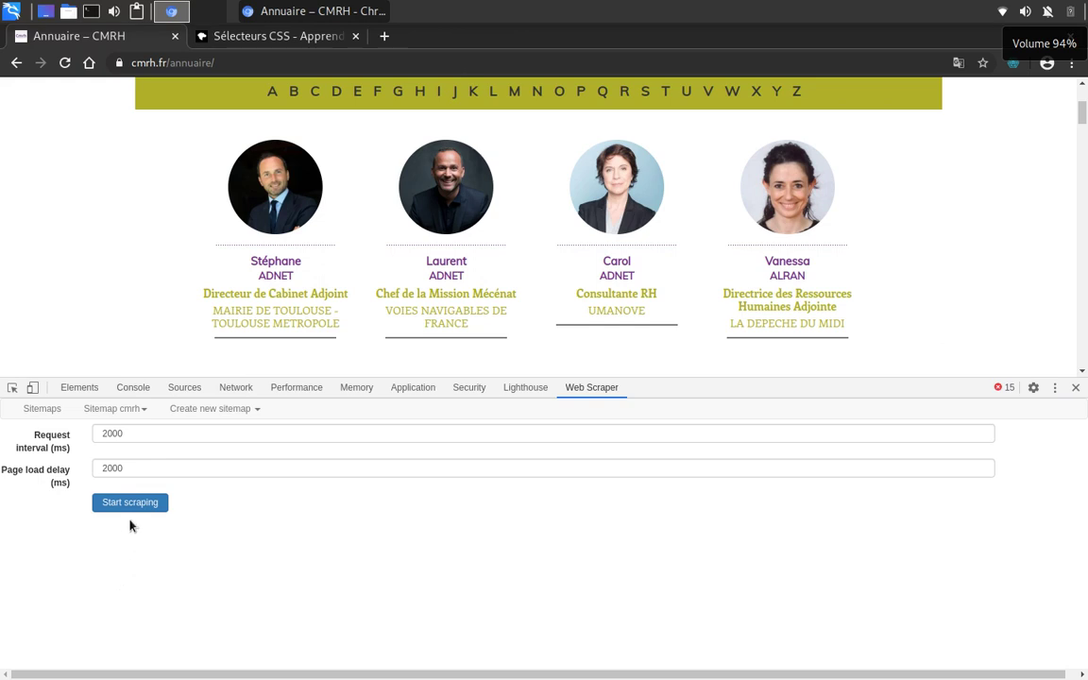
# - Start scraping with a 2000 ms request interval and a 2000 ms page load delay, and refresh the scraped data
pyautogui.doubleClick(118, 432)
pyautogui.doubleClick(130, 469)
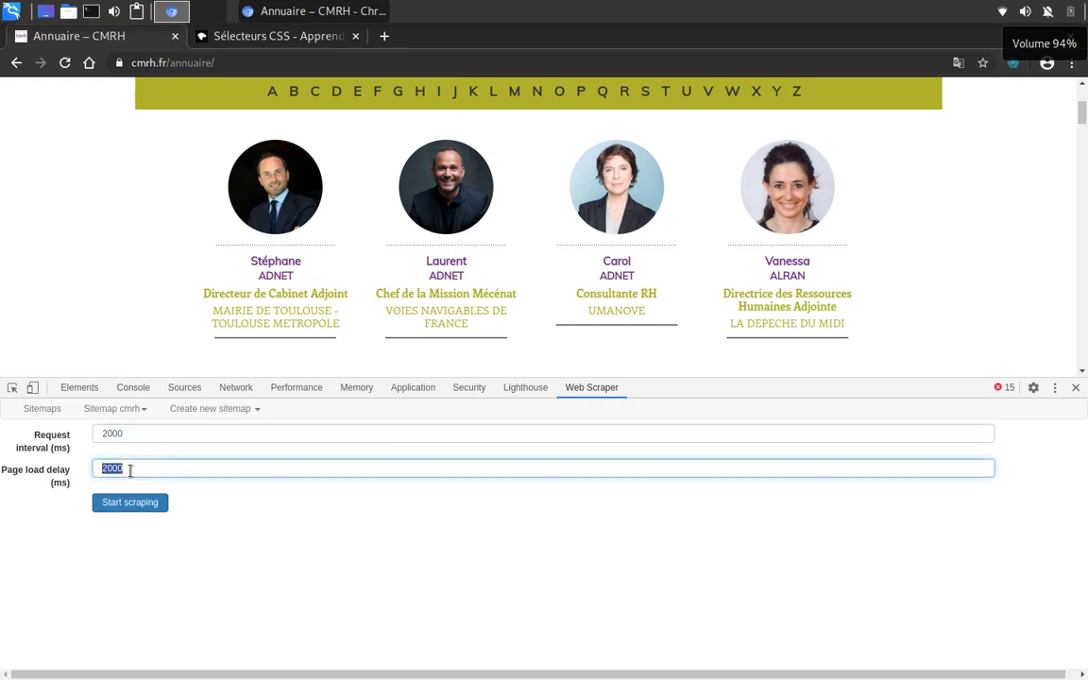
pyautogui.click(137, 508)
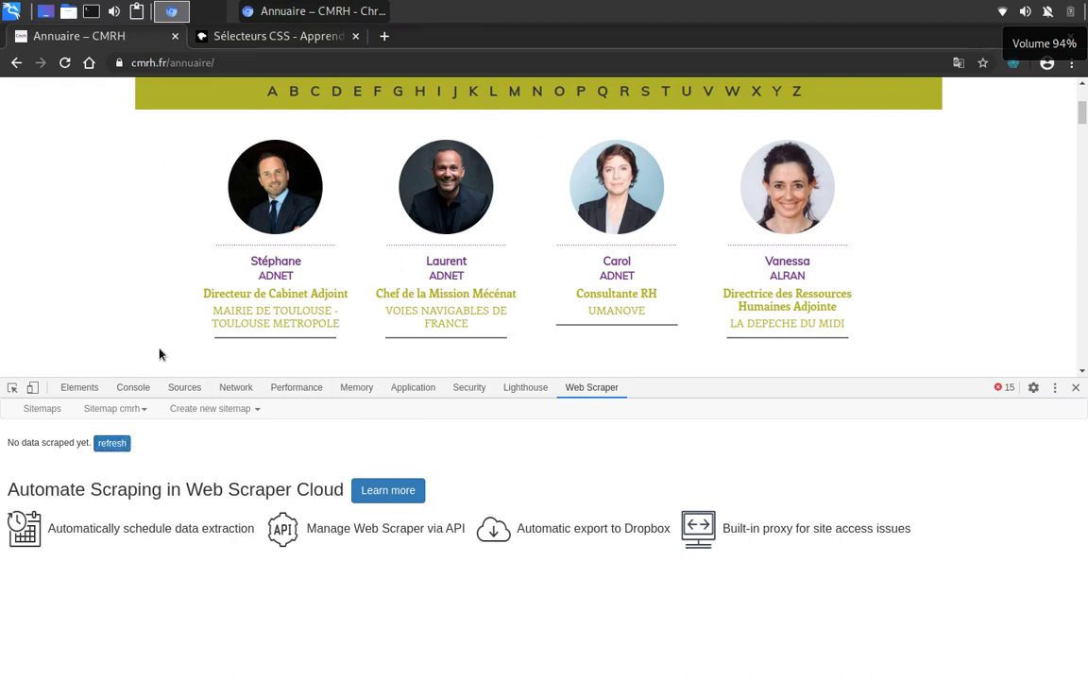
pyautogui.click(110, 447)
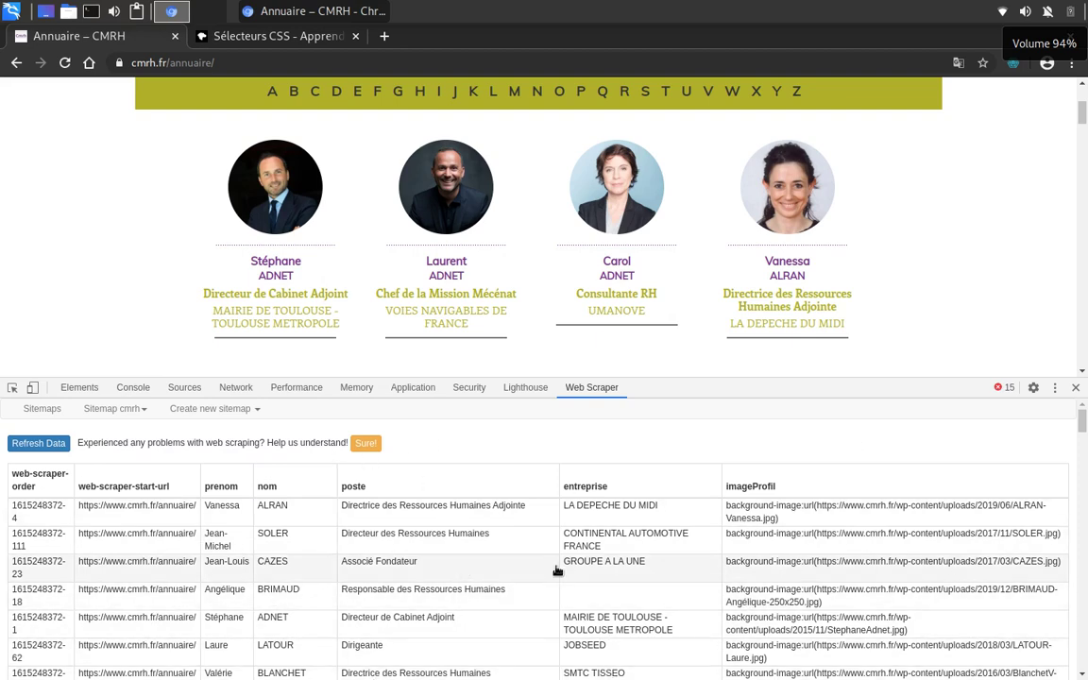
# - Look through the member cards on the Annuaire page alongside the table of scraped data
pyautogui.scroll(-3, 923, 180)
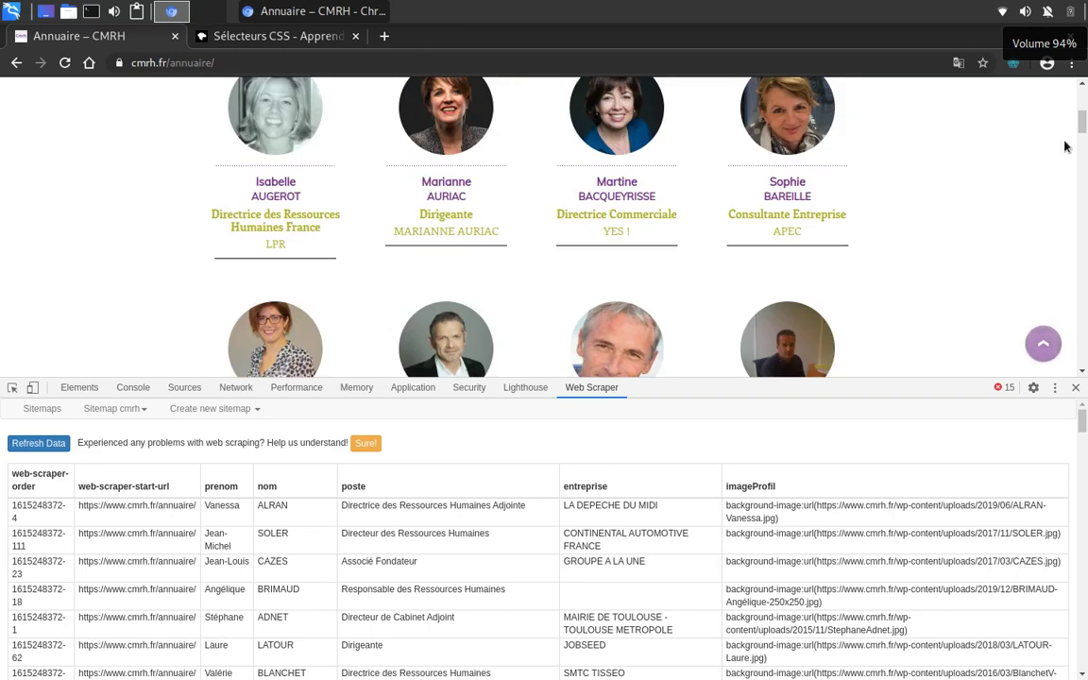
pyautogui.moveTo(1082, 130); pyautogui.dragTo(1076, 102)
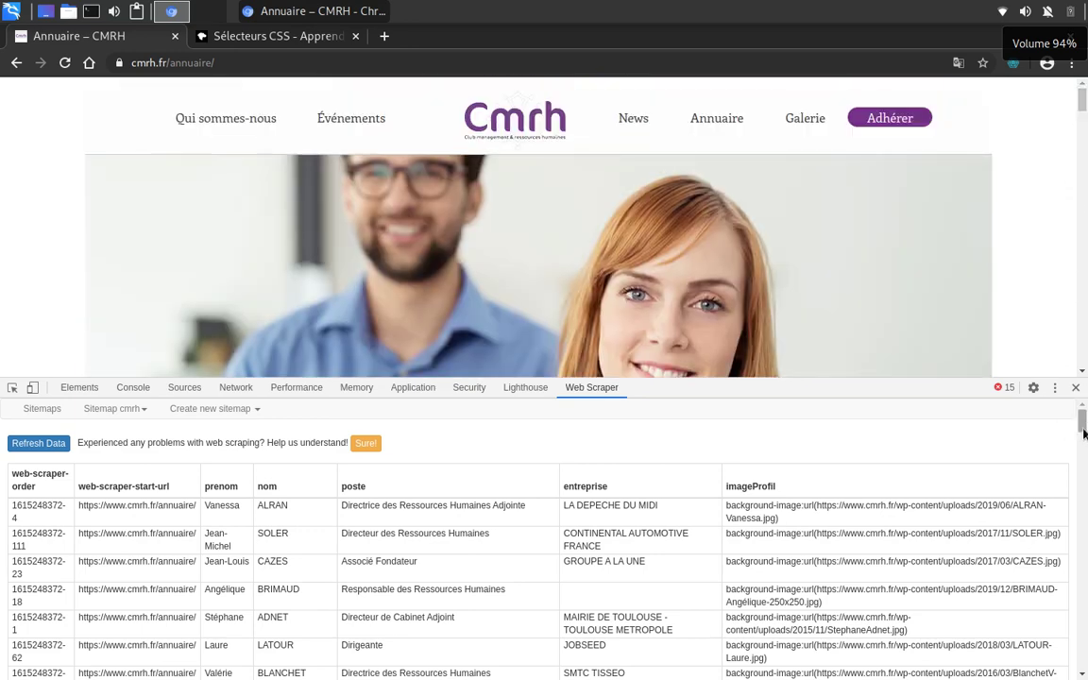
pyautogui.moveTo(1083, 427)
pyautogui.mouseDown()
pyautogui.moveTo(1083, 654)
pyautogui.moveTo(1073, 408)
pyautogui.mouseUp()
pyautogui.scroll(-3, 480, 274)
pyautogui.scroll(-5, 479, 273)
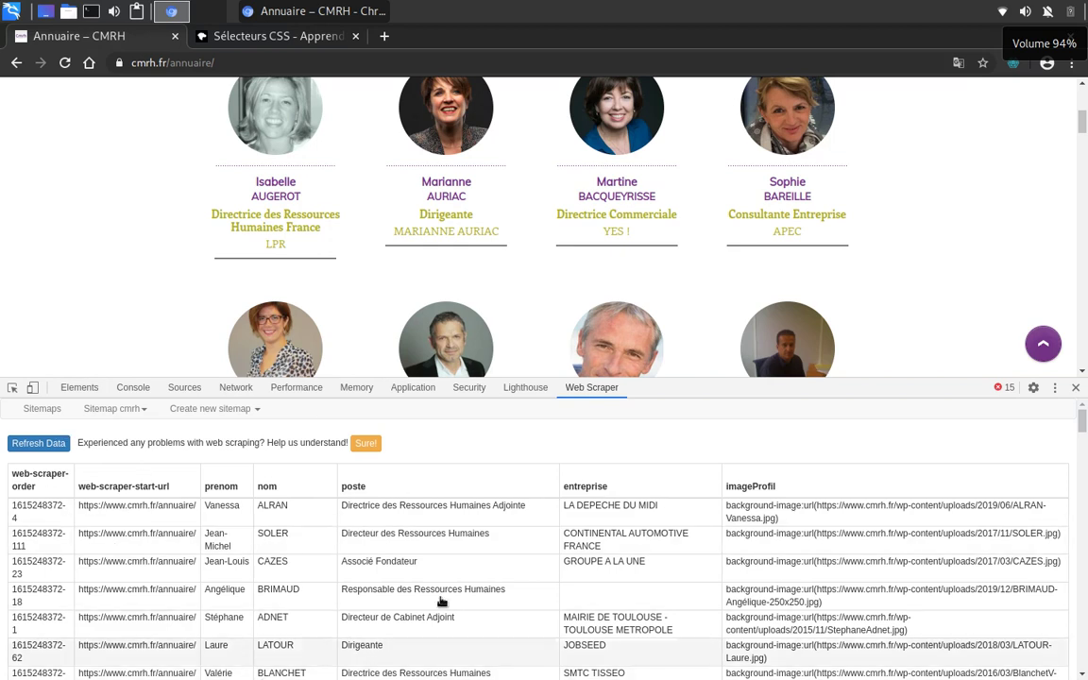
# - Export the scraped cmrh data as CSV, download cmrh.csv and open the file
pyautogui.click(104, 416)
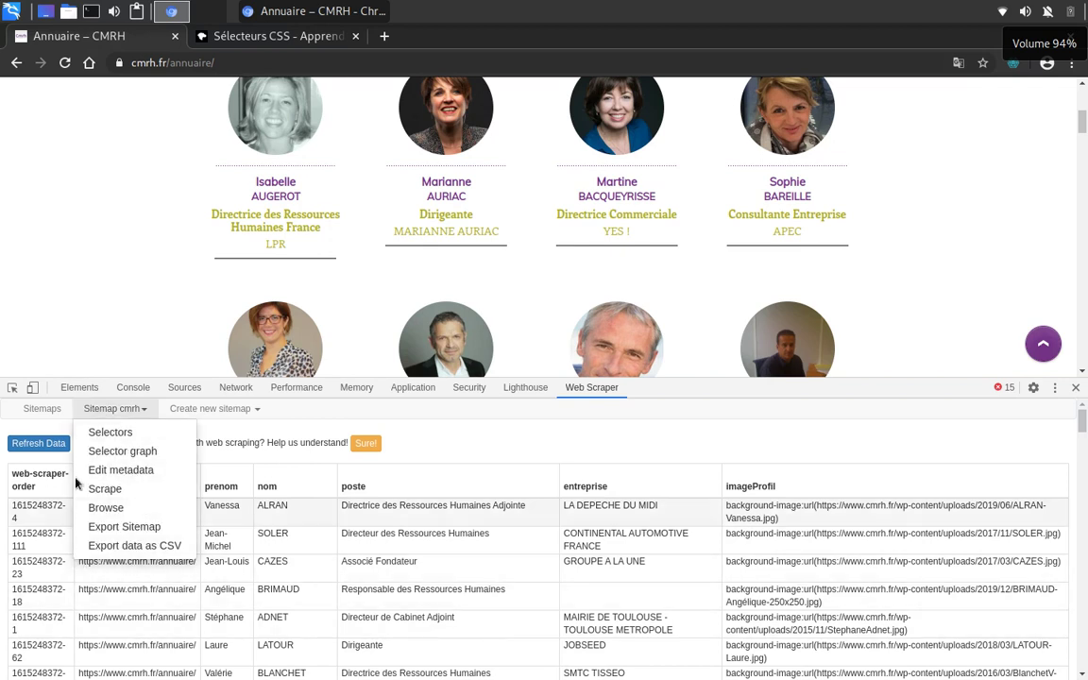
pyautogui.click(109, 546)
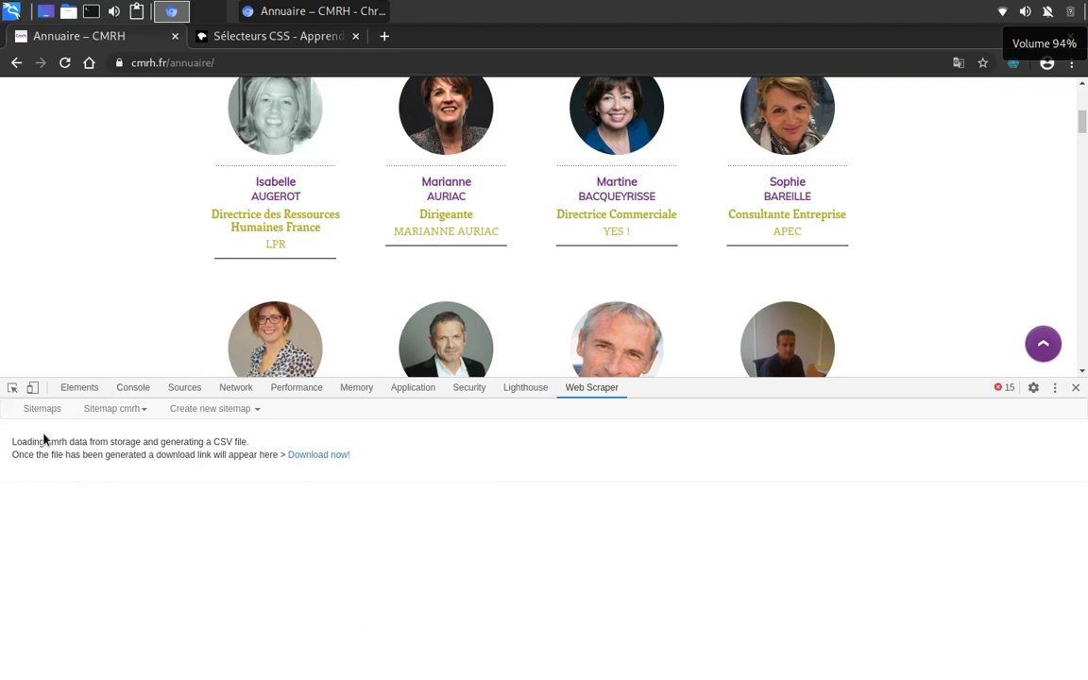
pyautogui.click(309, 454)
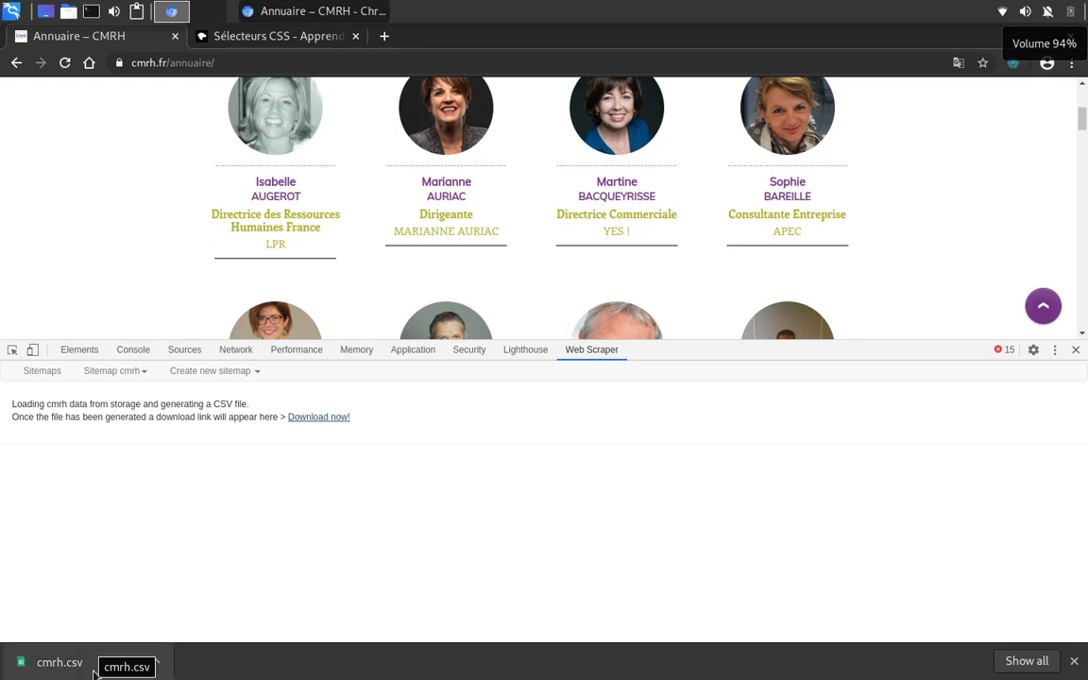
pyautogui.click(85, 666)
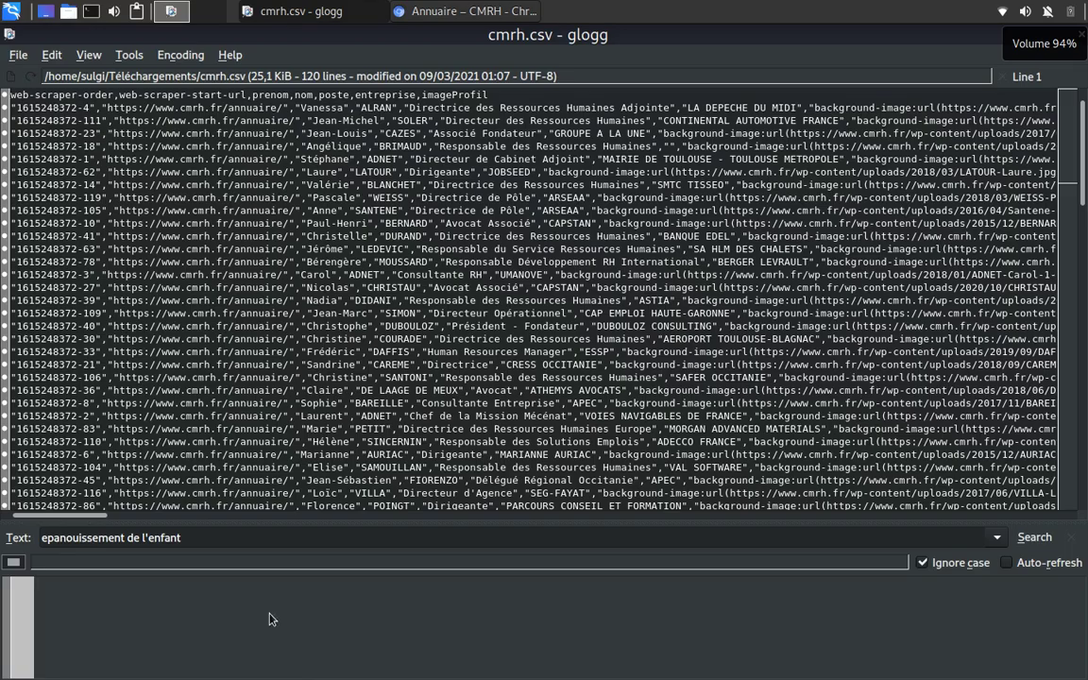
# - Look through the rows of cmrh.csv down to the end of the file and return to the first line
pyautogui.click(13, 108)
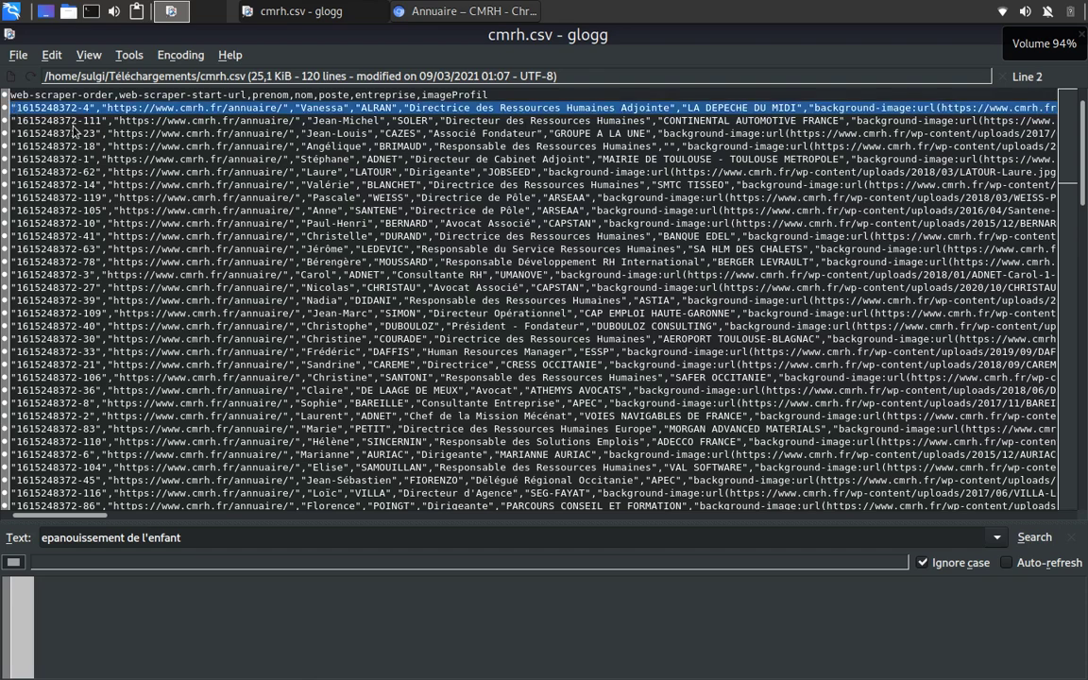
pyautogui.scroll(-10, 362, 298)
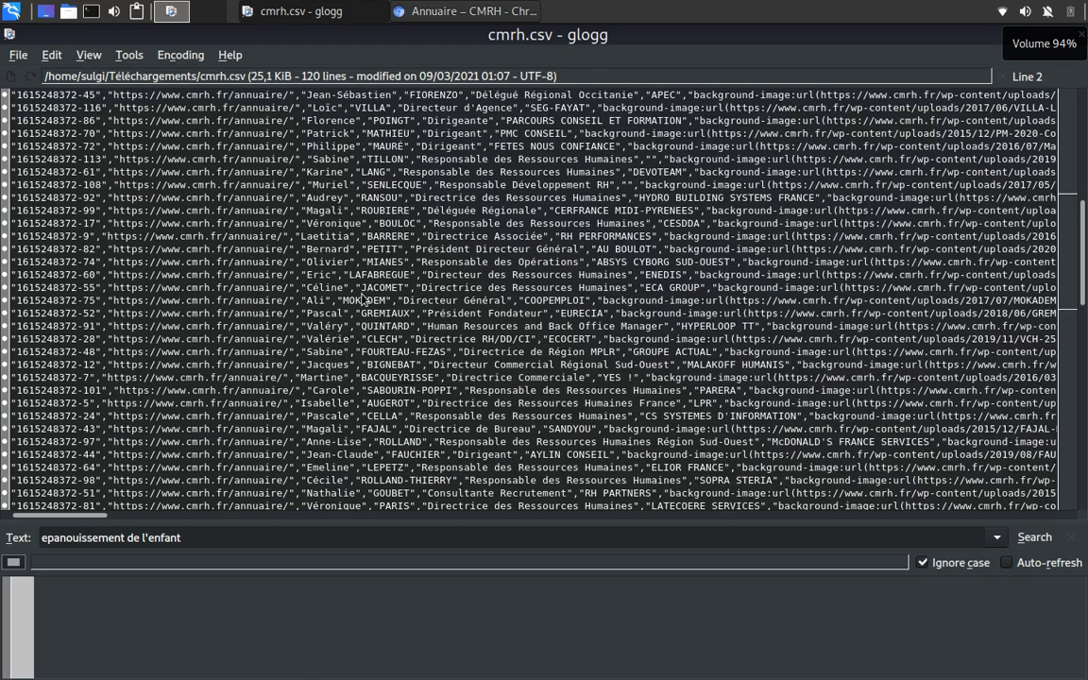
pyautogui.scroll(-8, 361, 298)
pyautogui.scroll(15, 376, 300)
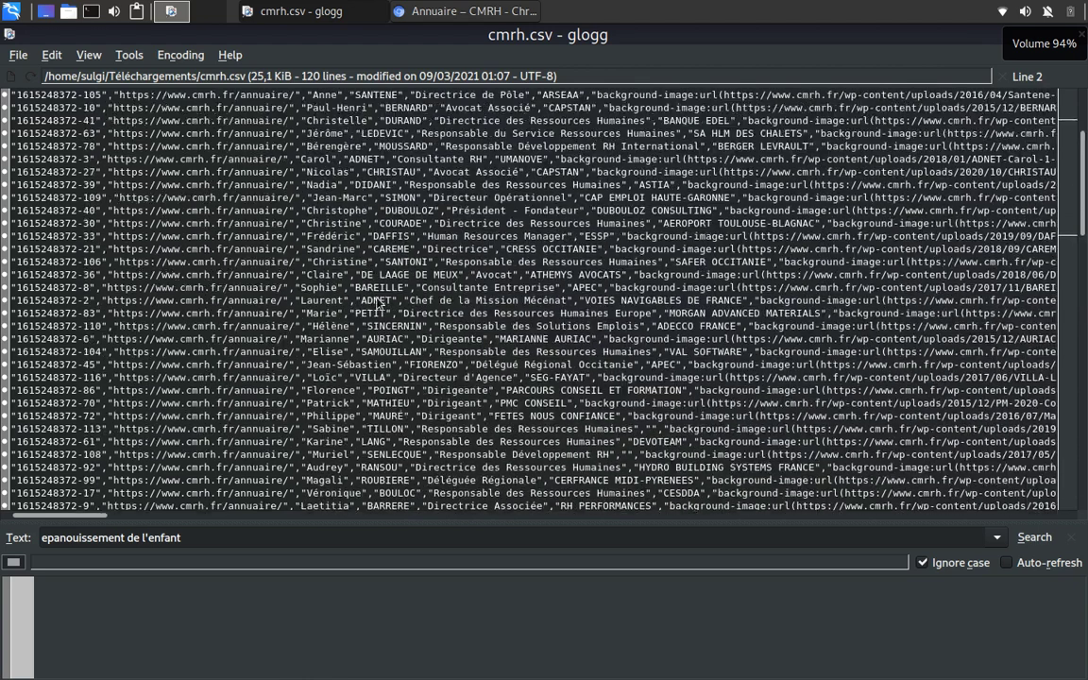
pyautogui.scroll(3, 376, 300)
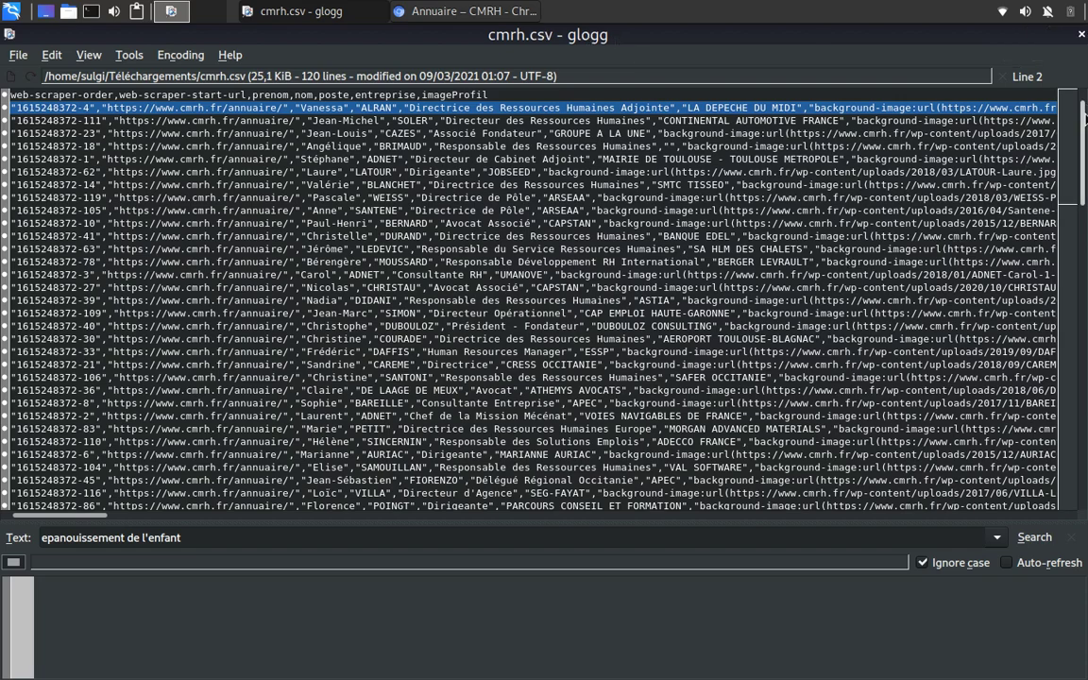
pyautogui.moveTo(1083, 102)
pyautogui.mouseDown()
pyautogui.moveTo(1075, 468)
pyautogui.moveTo(1071, 97)
pyautogui.mouseUp()
pyautogui.scroll(-20, 950, 291)
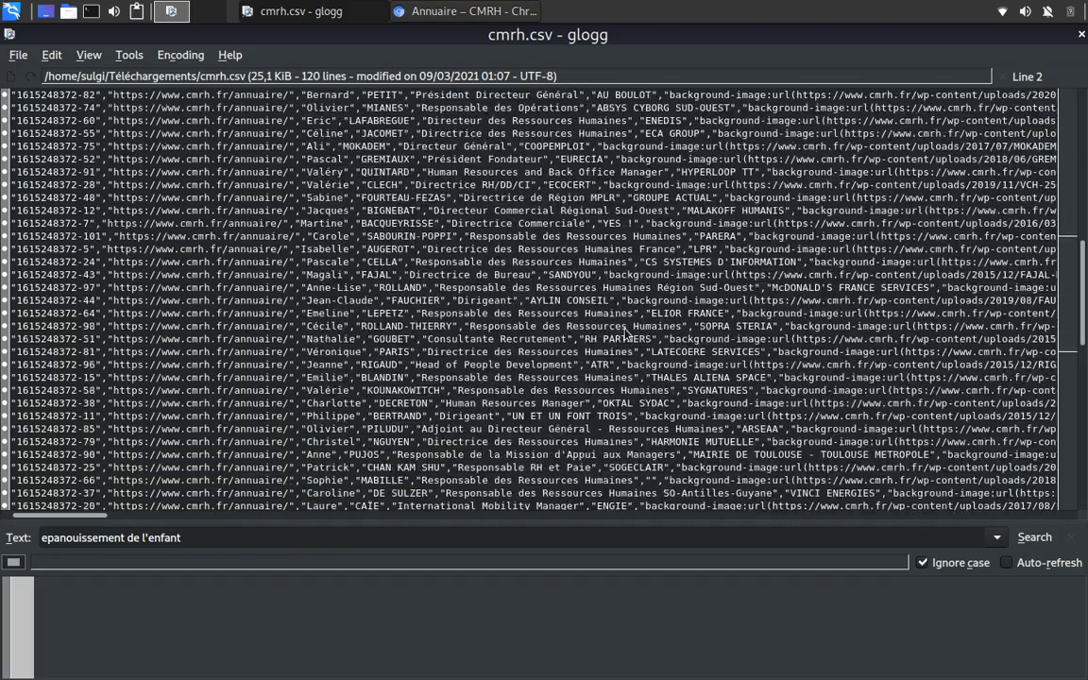
pyautogui.scroll(-2, 626, 331)
pyautogui.scroll(18, 626, 331)
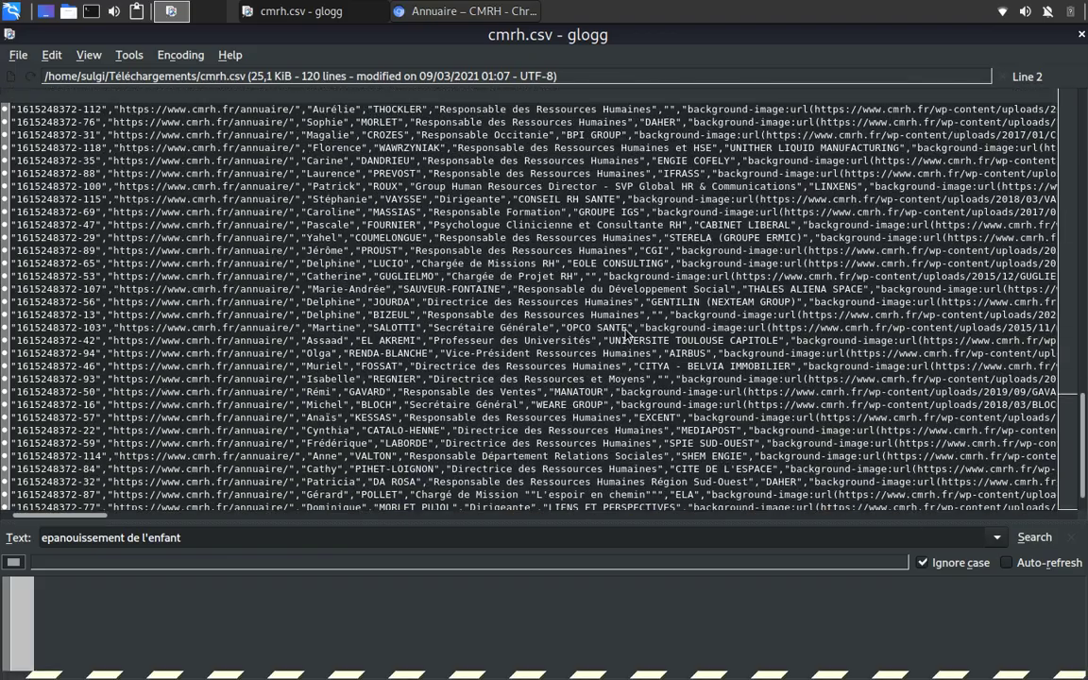
pyautogui.scroll(10, 416, 226)
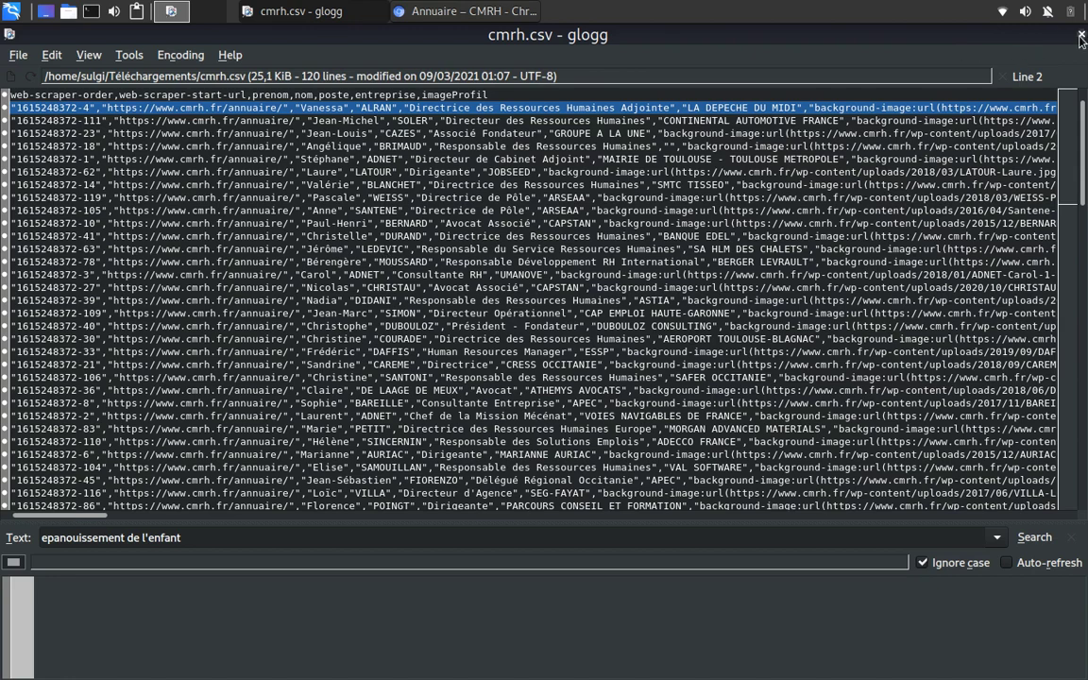
# - Close the glogg view of cmrh.csv and open the Téléchargements folder in the file manager
pyautogui.click(1081, 36)
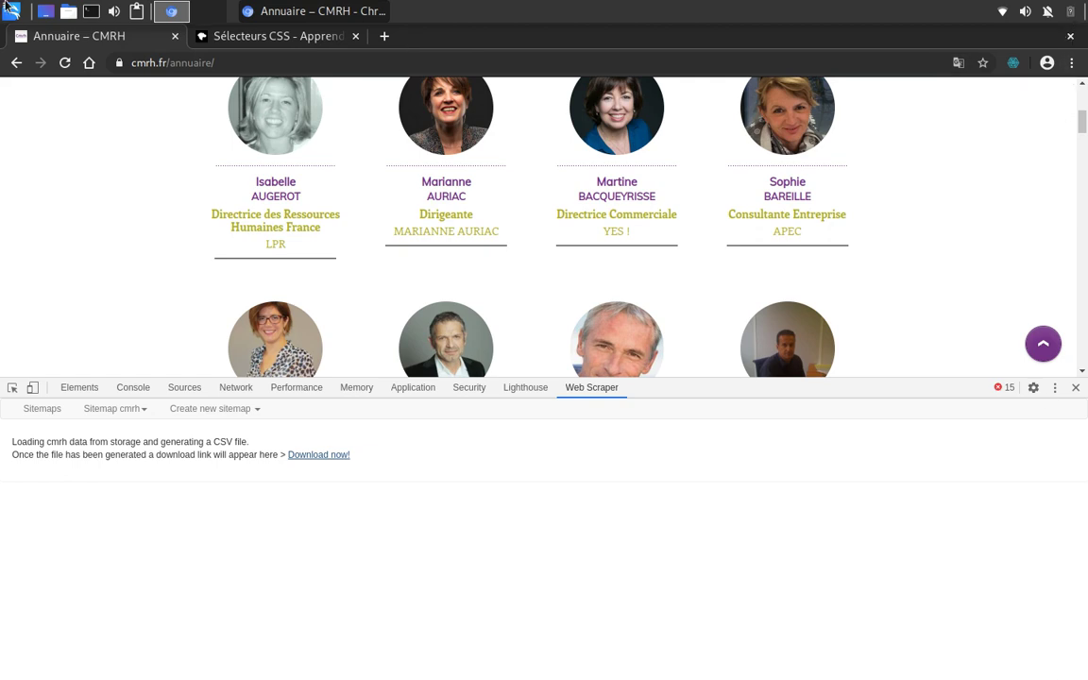
pyautogui.click(68, 11)
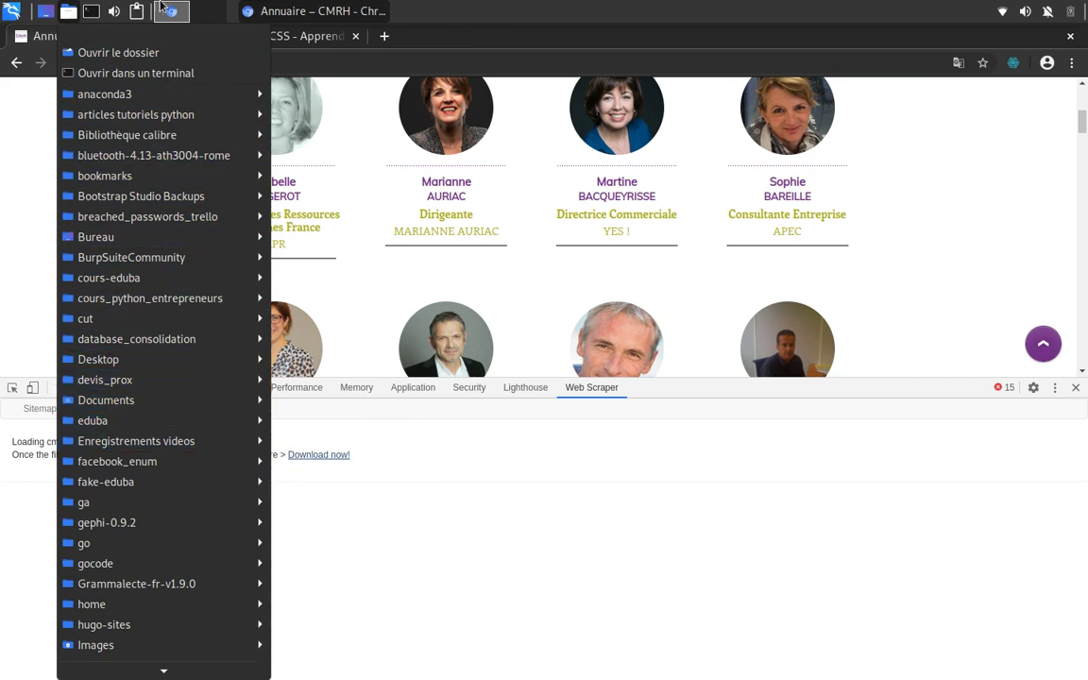
pyautogui.click(137, 51)
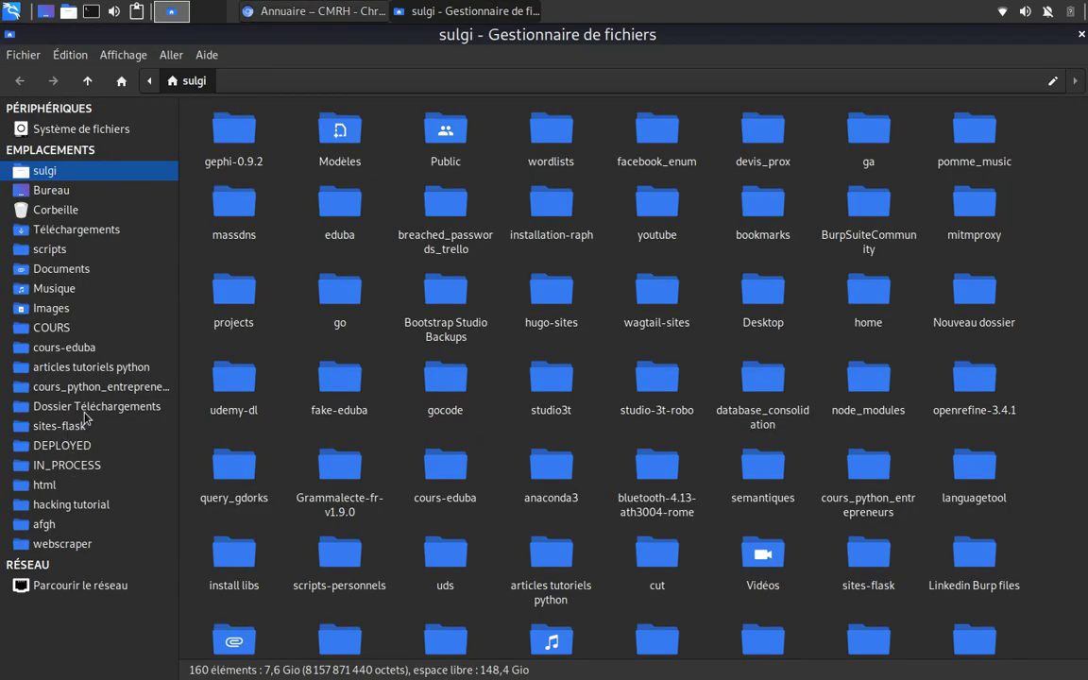
pyautogui.click(72, 232)
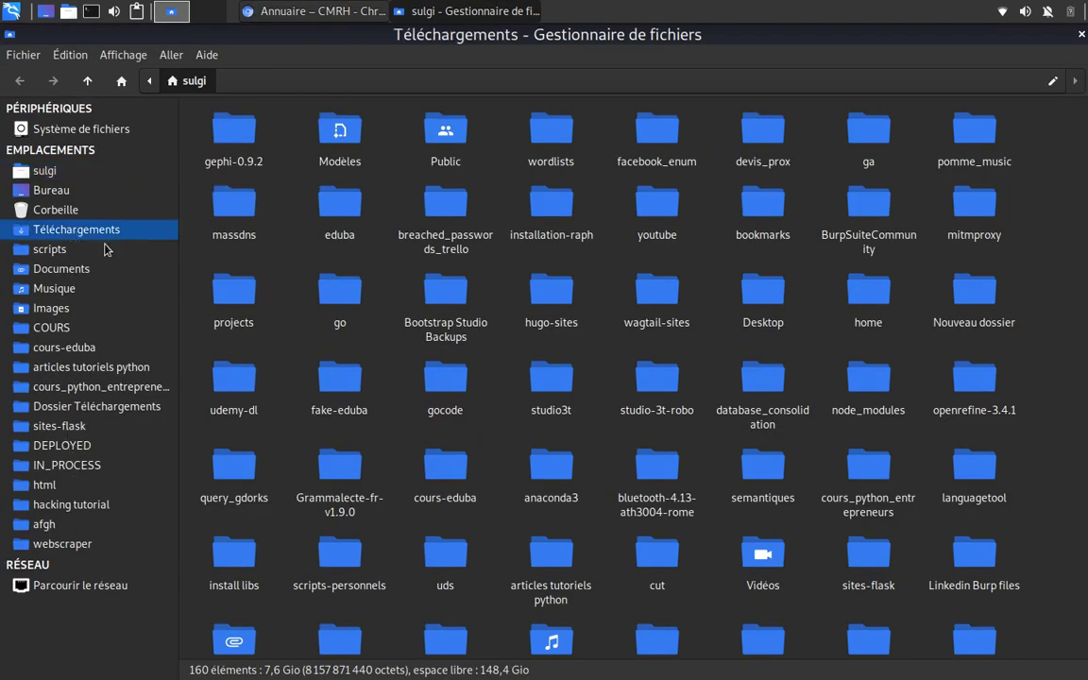
# - Open cmrh.csv in LibreOffice Calc with the default text import settings and dismiss the Tip of the Day
pyautogui.scroll(-5, 605, 577)
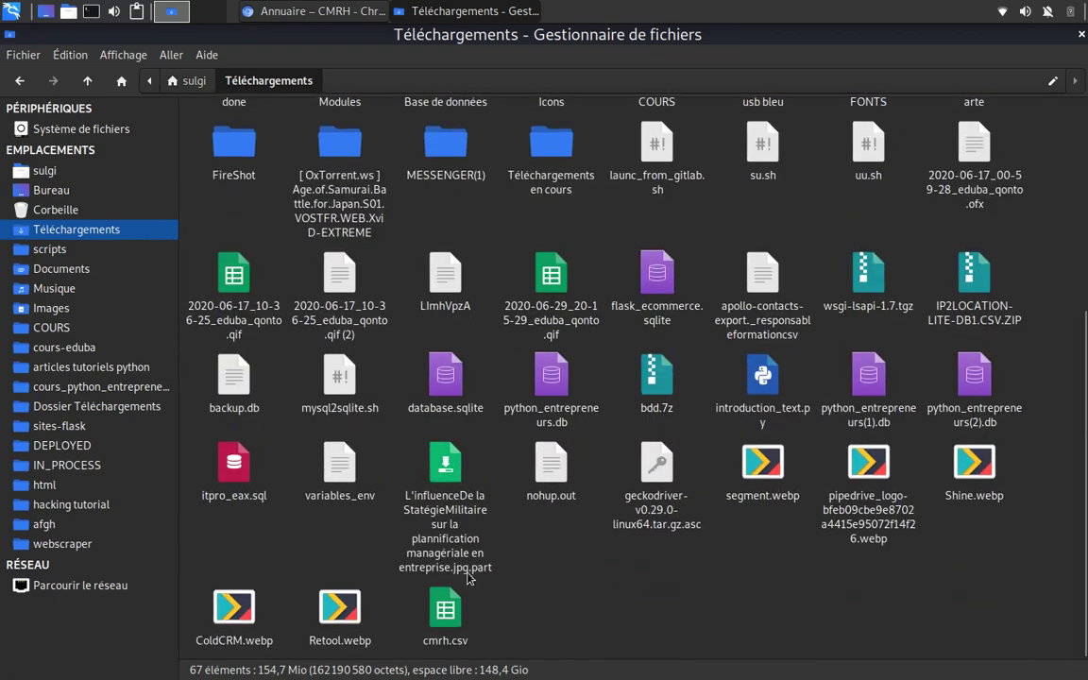
pyautogui.rightClick(453, 623)
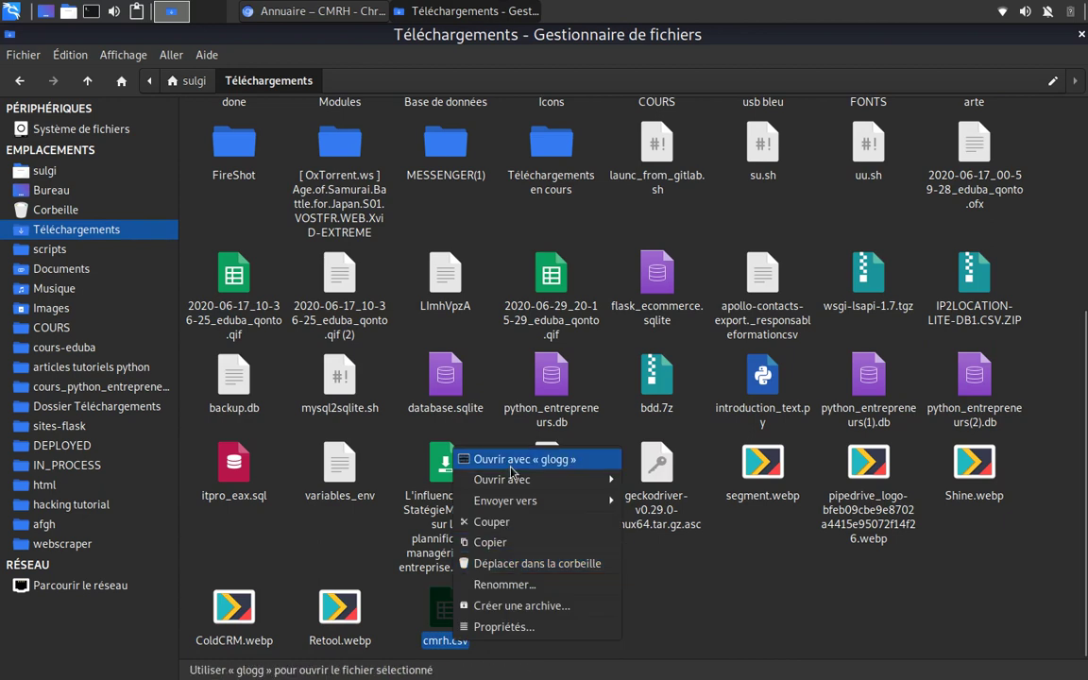
pyautogui.moveTo(543, 479)
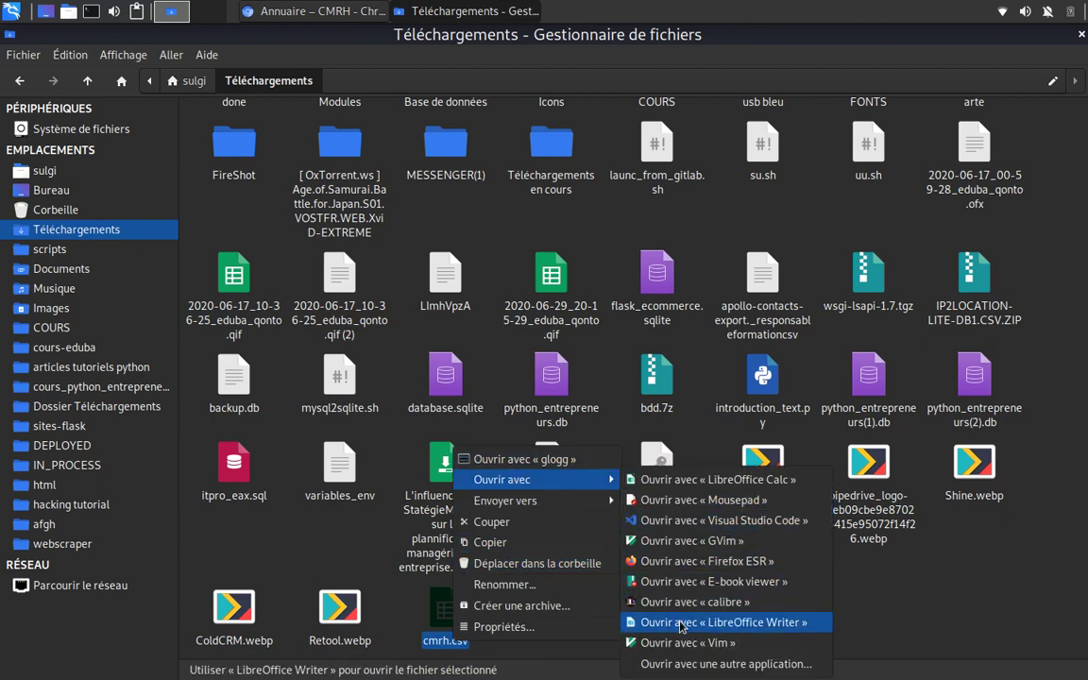
pyautogui.click(677, 481)
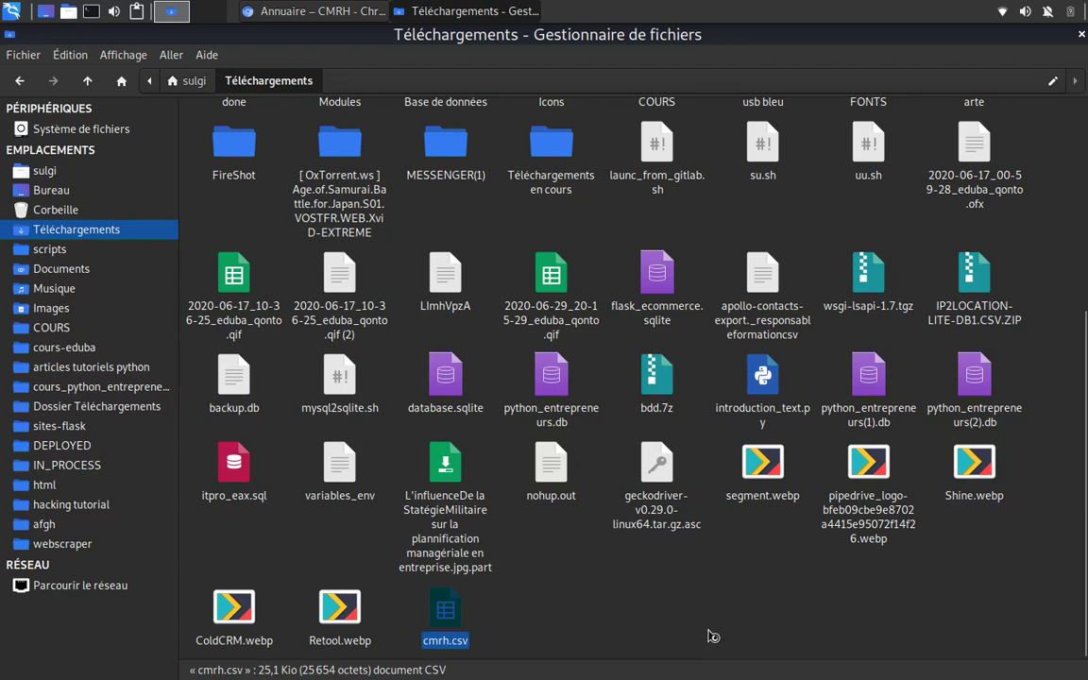
pyautogui.click(338, 11)
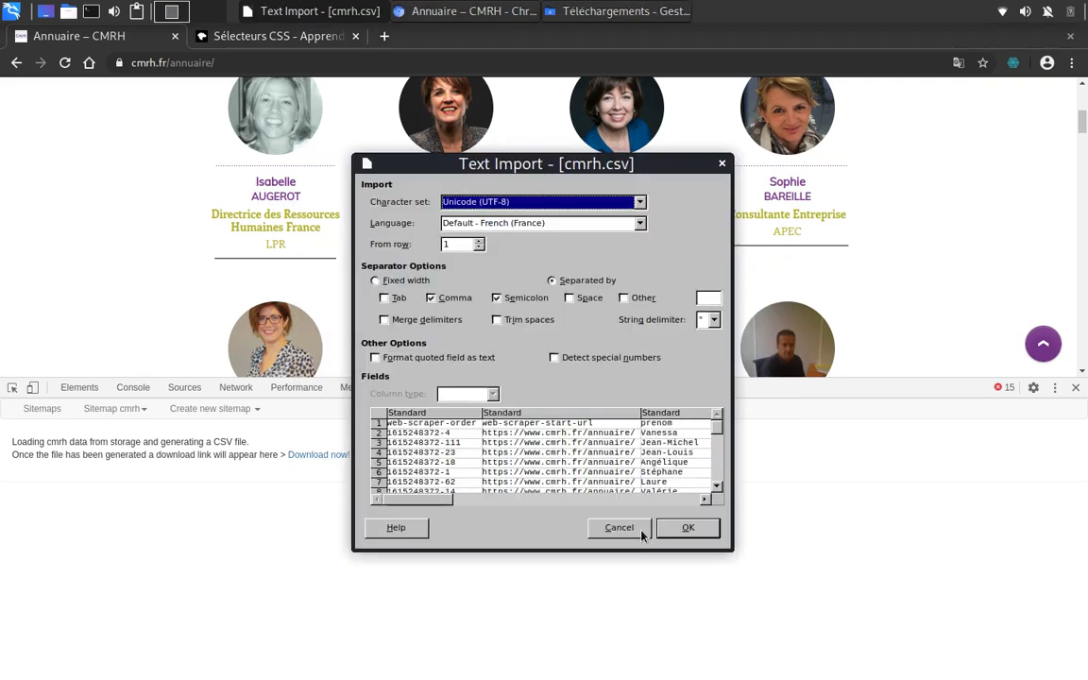
pyautogui.click(701, 527)
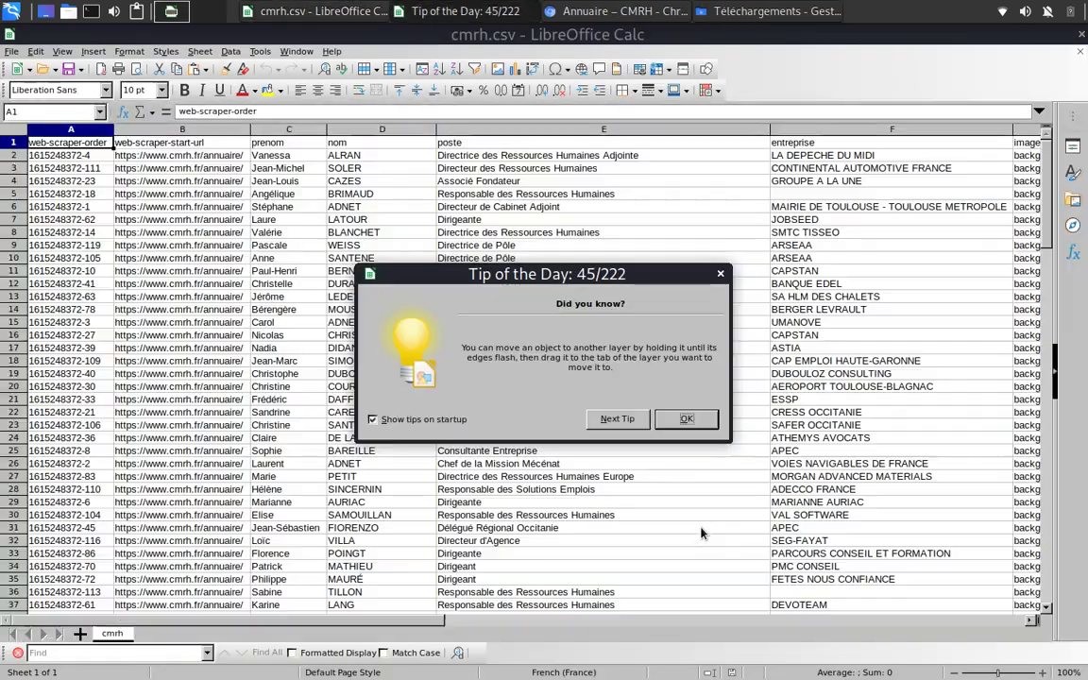
pyautogui.click(685, 420)
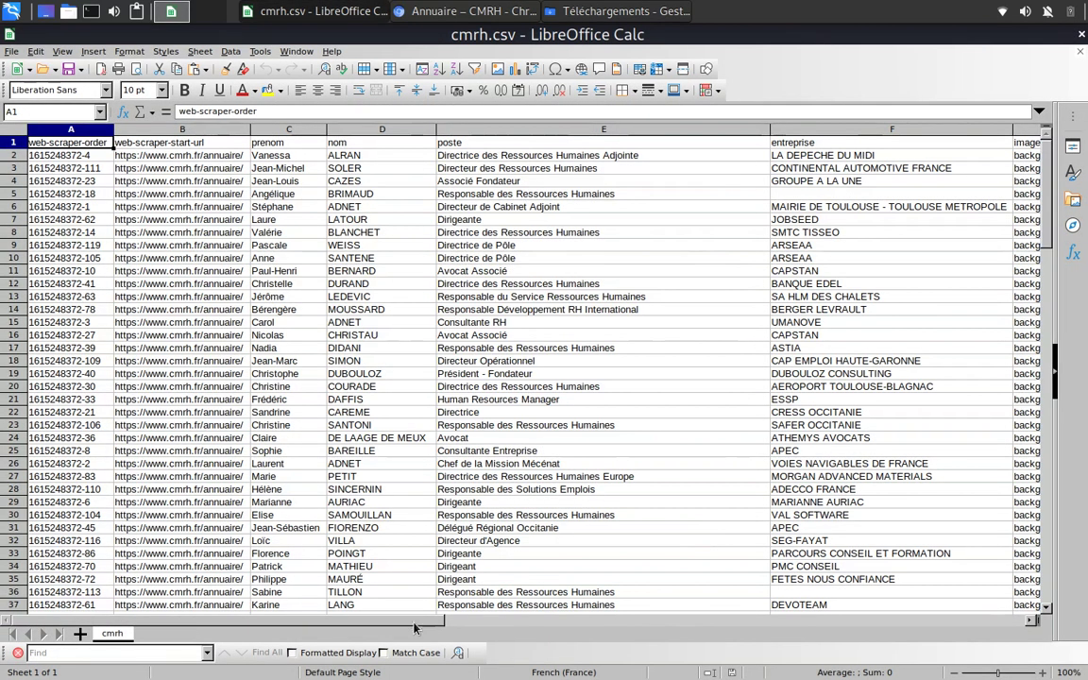
# - Examine the imageProfil column and the image URL in cell G2, leave the cell and close the spreadsheet
pyautogui.moveTo(410, 621); pyautogui.dragTo(666, 631)
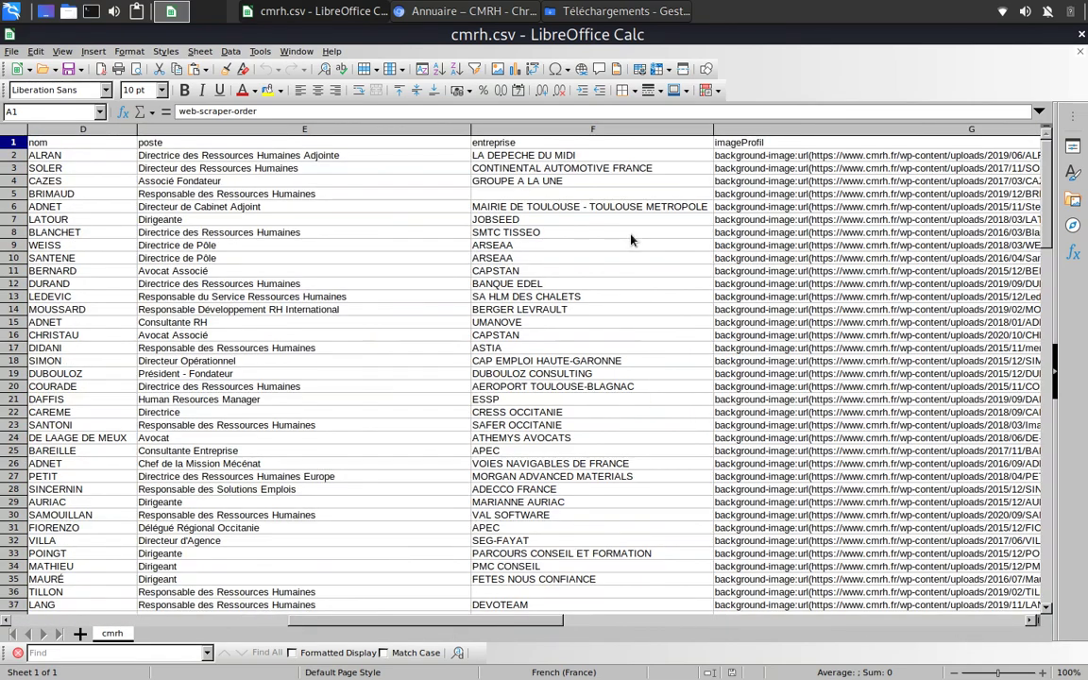
pyautogui.click(811, 157)
pyautogui.tripleClick(612, 158)
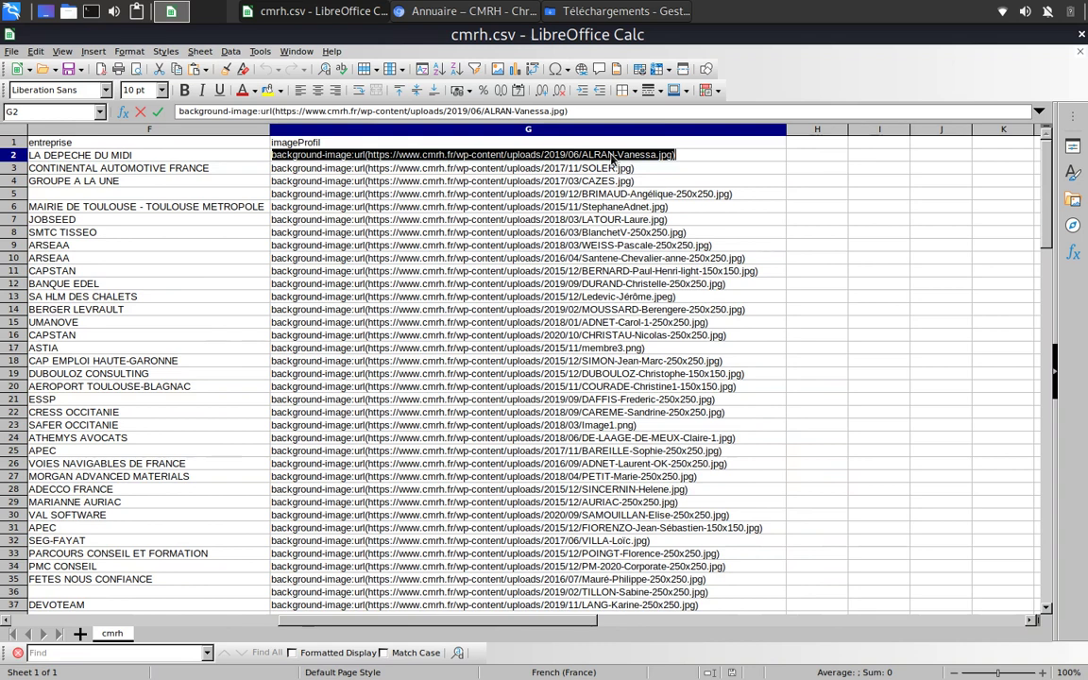
pyautogui.press('Return')
pyautogui.press('Return')
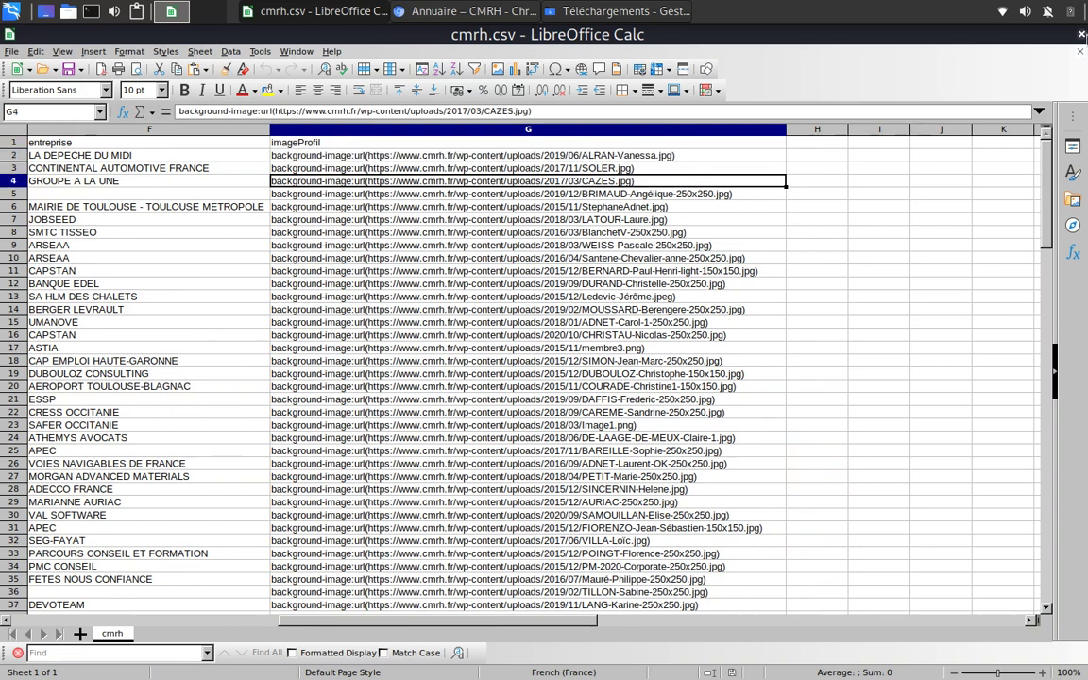
pyautogui.click(1082, 34)
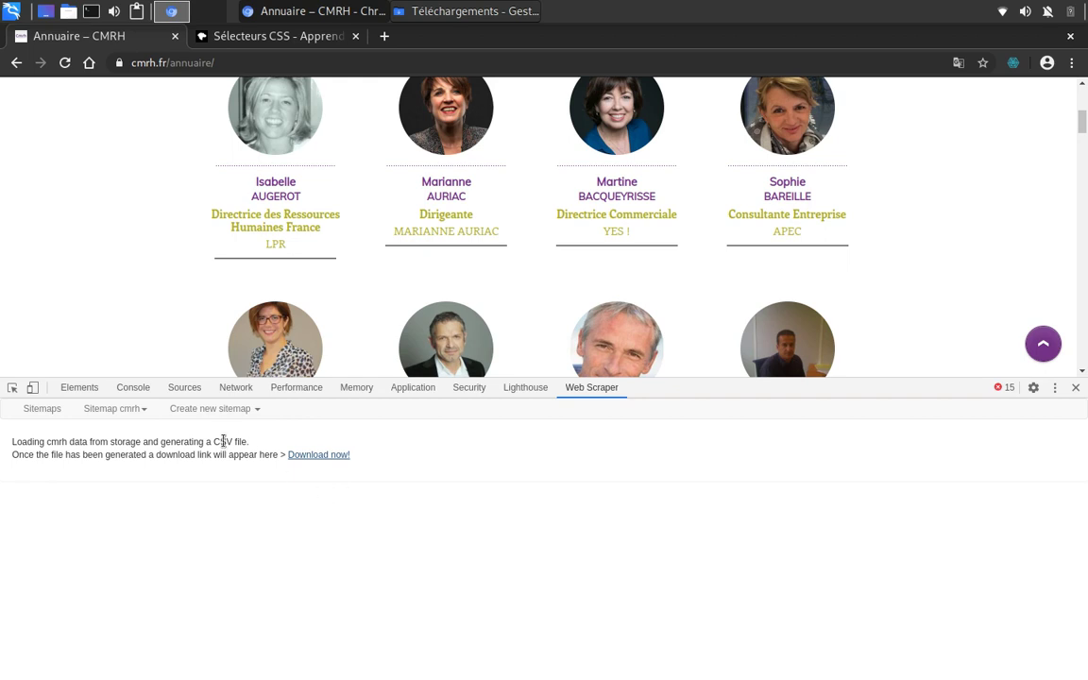
# - Show the cmrh sitemap's selectors in Web Scraper and open the child selectors of element
pyautogui.click(137, 409)
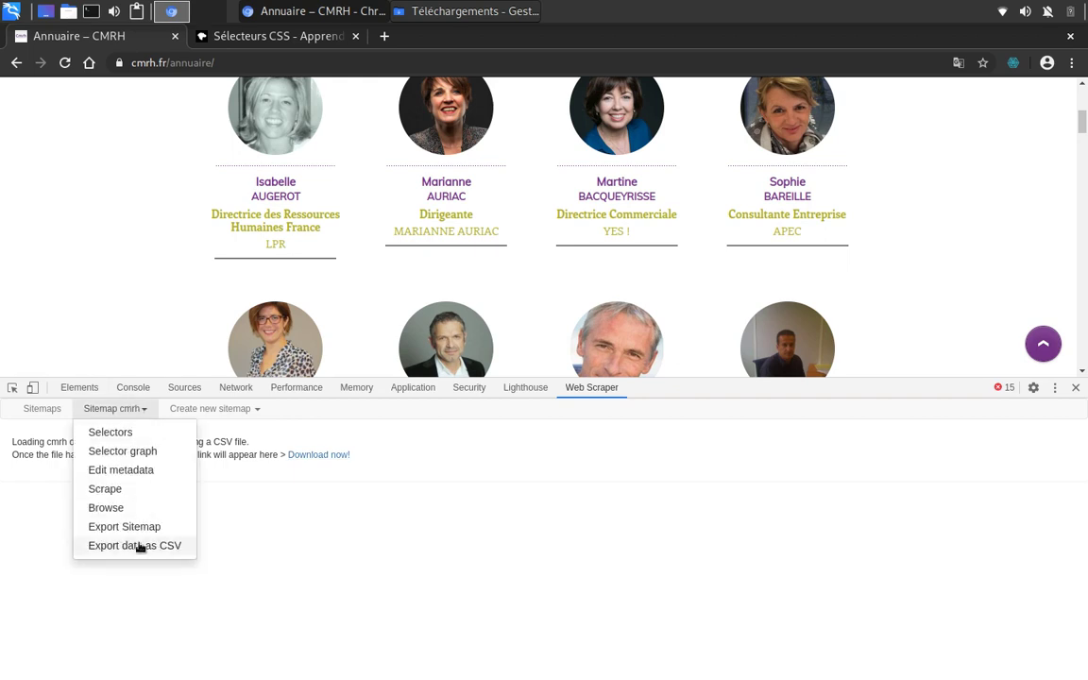
pyautogui.click(469, 626)
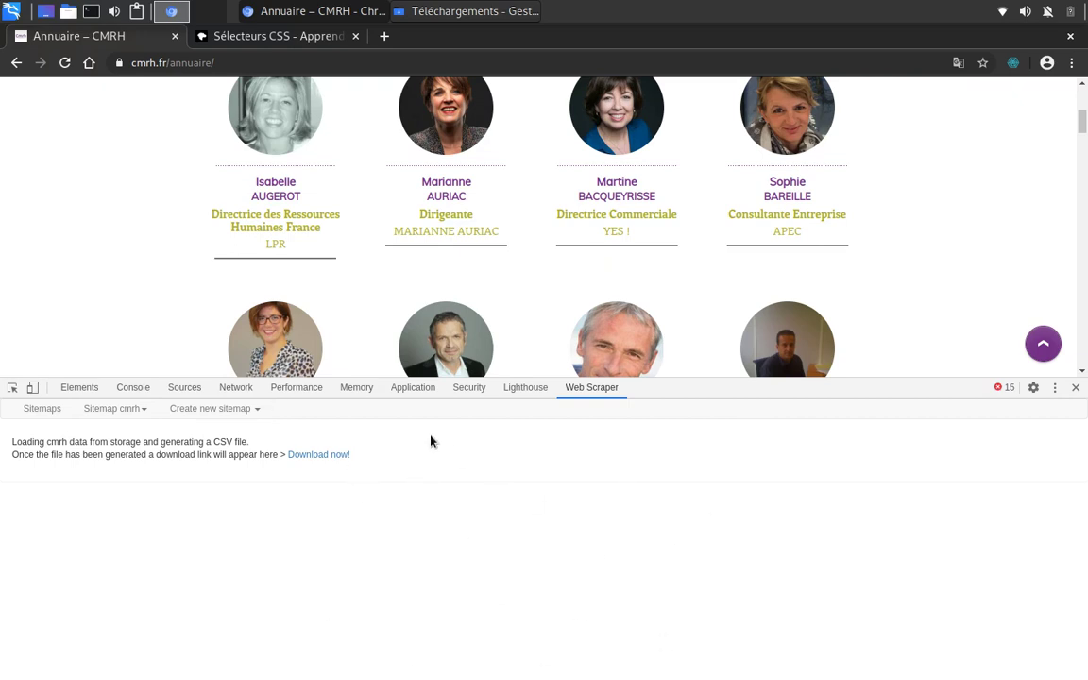
pyautogui.click(98, 408)
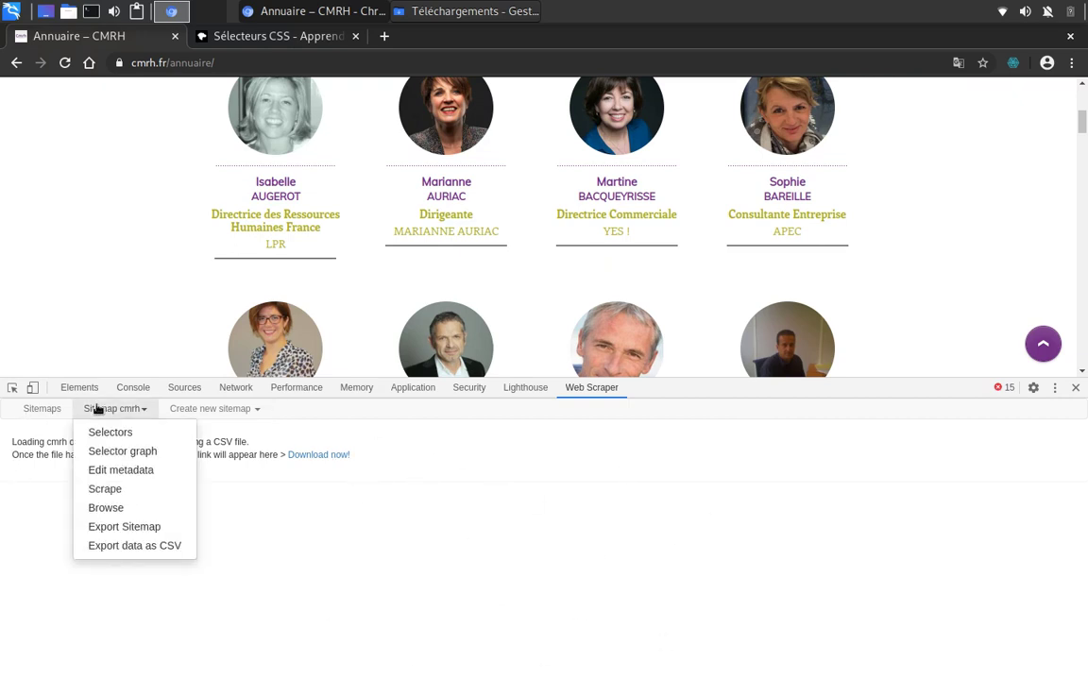
pyautogui.click(113, 433)
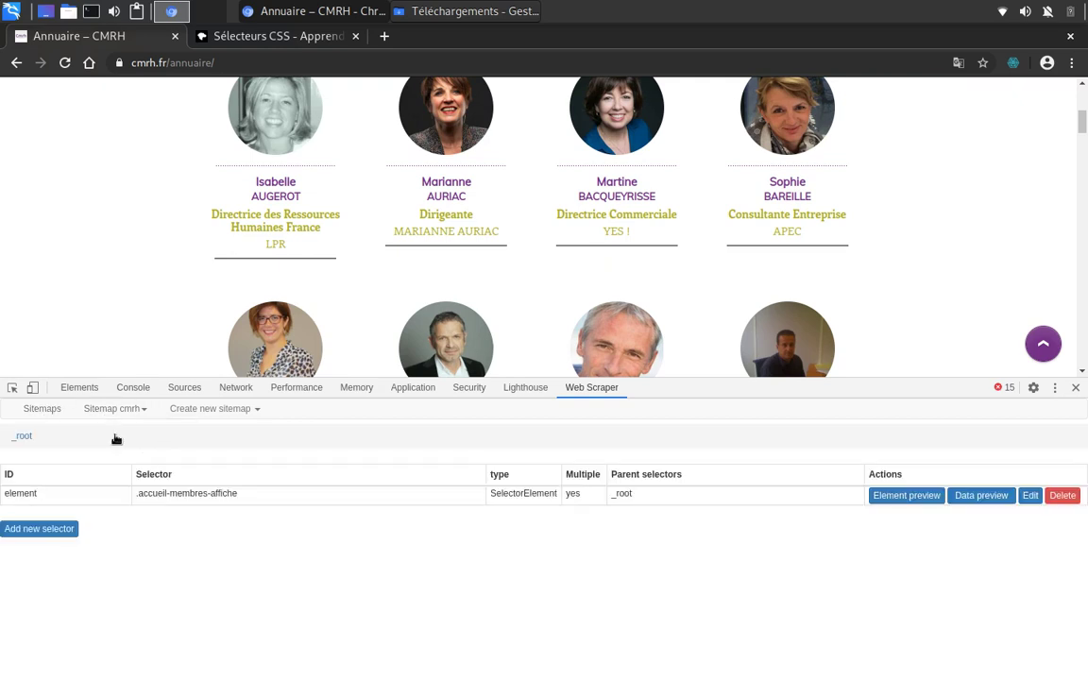
pyautogui.click(282, 499)
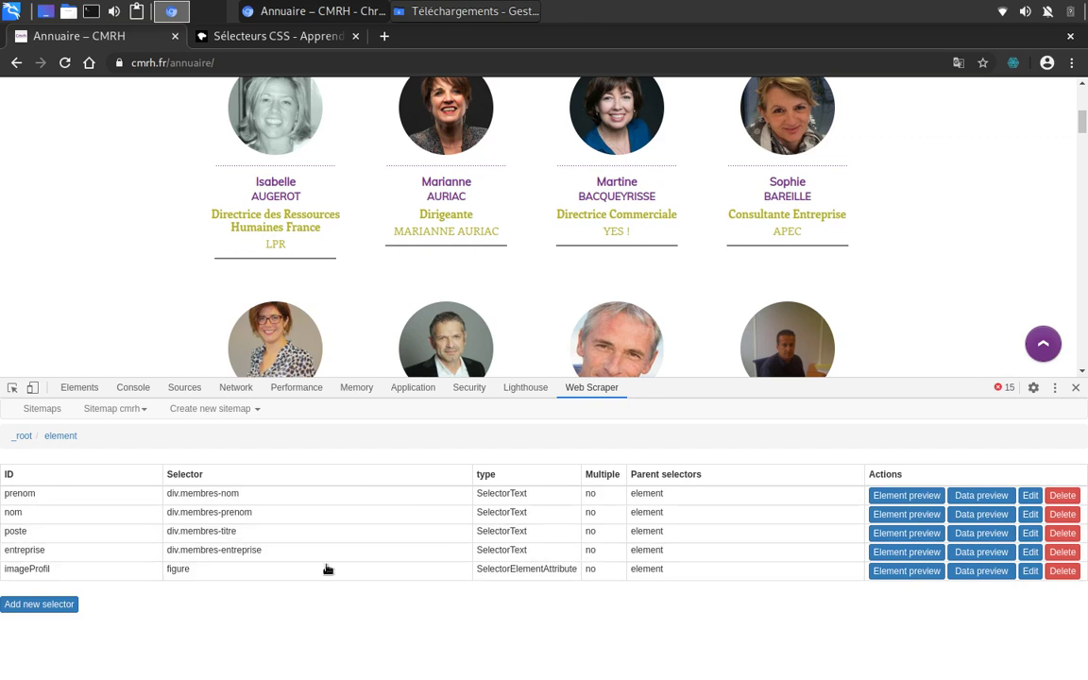
# - Open the imageProfil selector for editing, review the available selector types and save it with the Element attribute type
pyautogui.click(1030, 571)
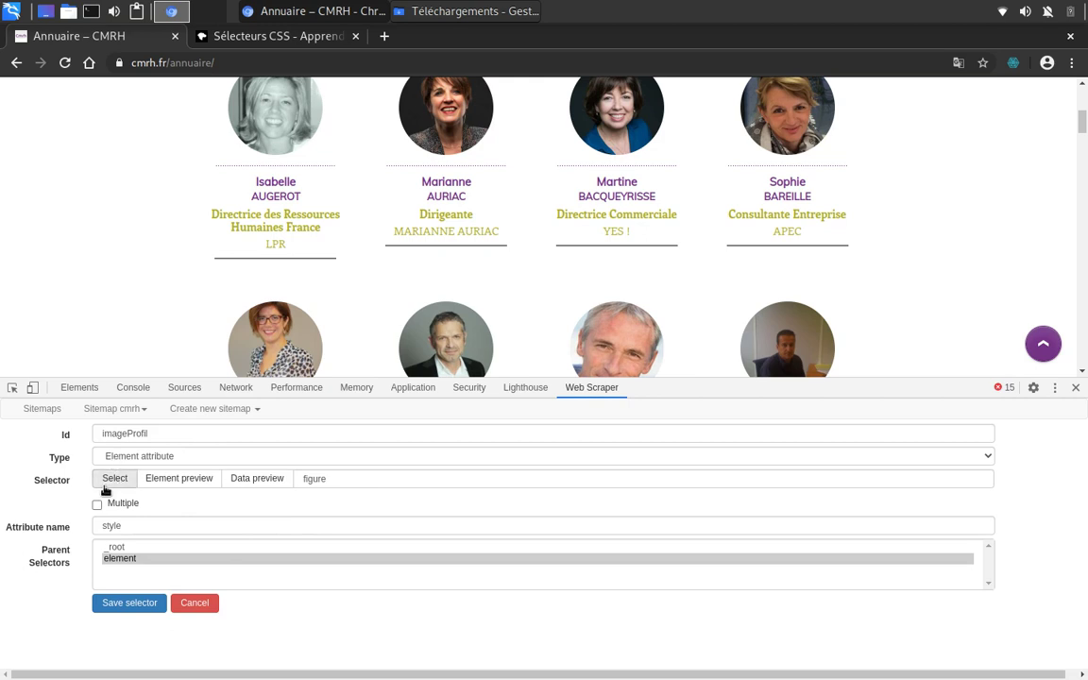
pyautogui.click(134, 461)
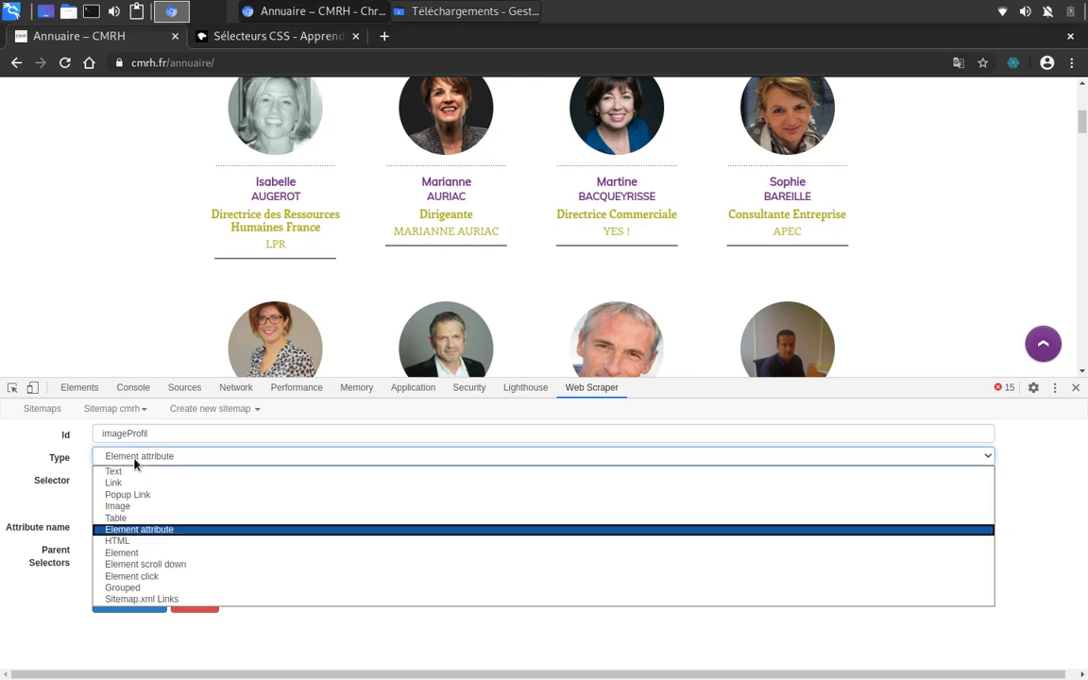
pyautogui.click(134, 457)
pyautogui.click(134, 457)
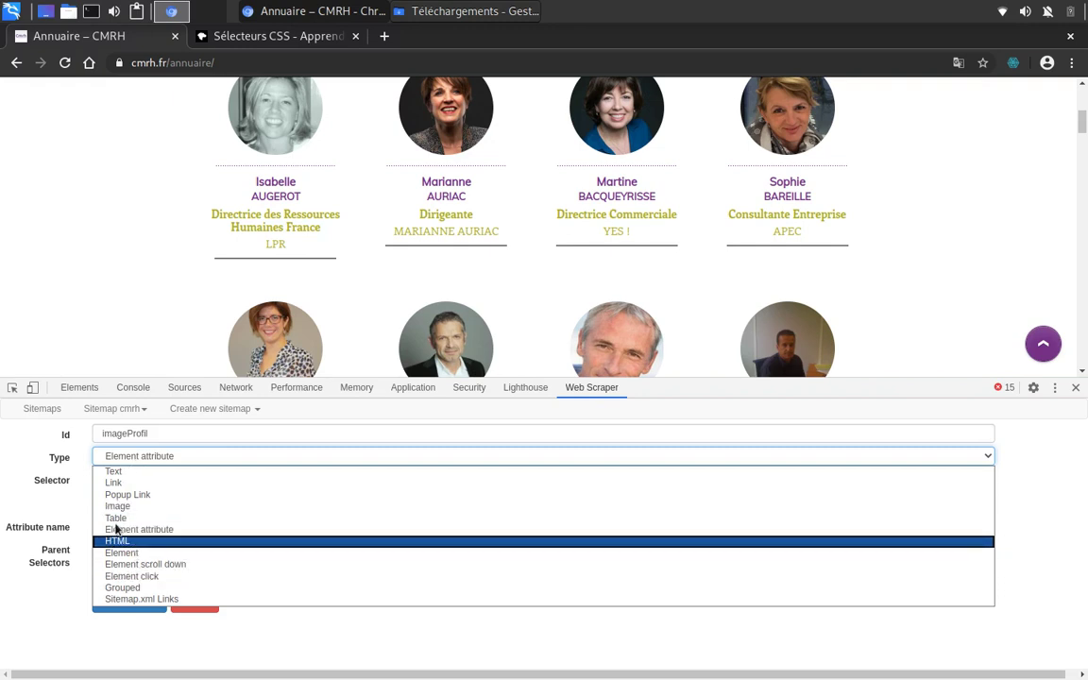
pyautogui.click(21, 438)
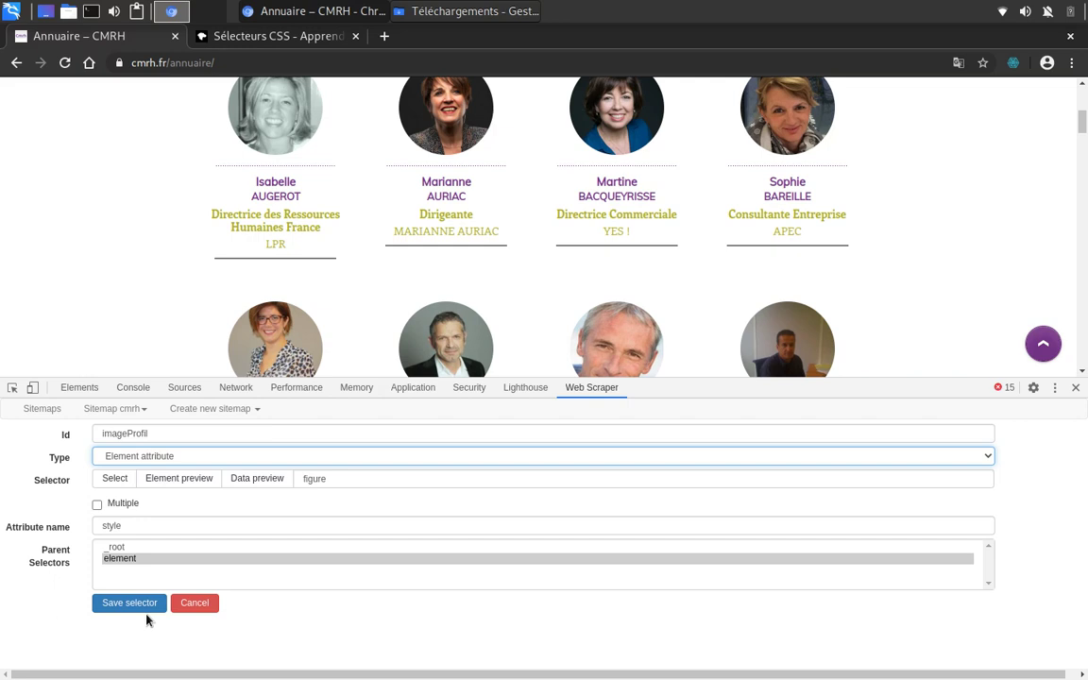
pyautogui.click(150, 603)
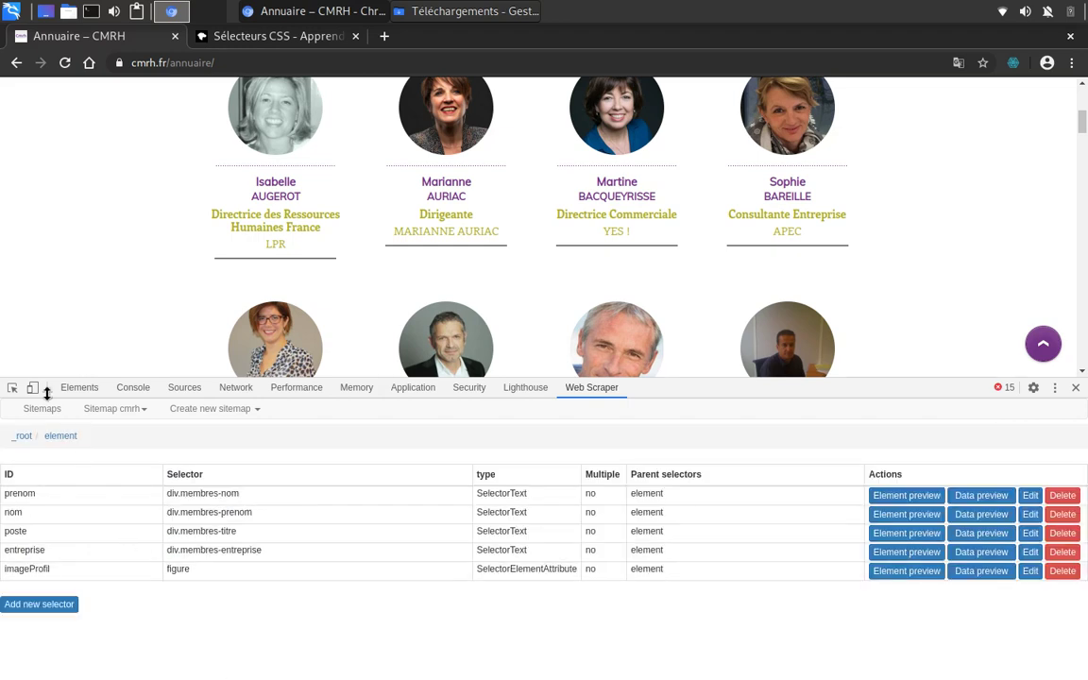
# - Export the cmrh sitemap as JSON and select its full code
pyautogui.click(114, 412)
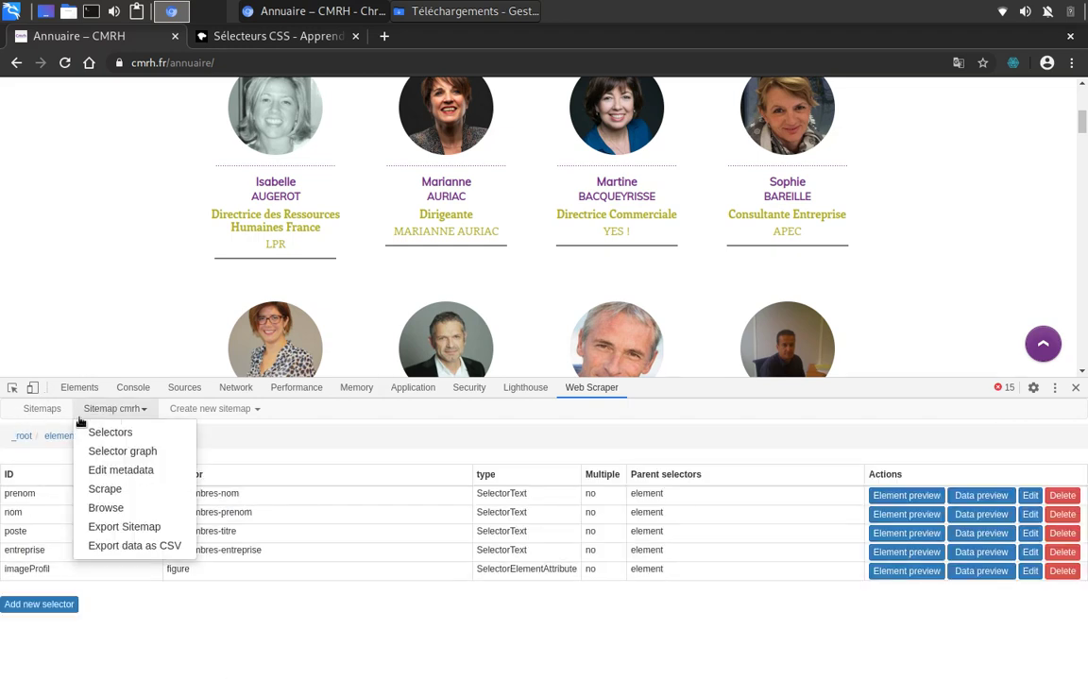
pyautogui.click(121, 529)
pyautogui.click(133, 409)
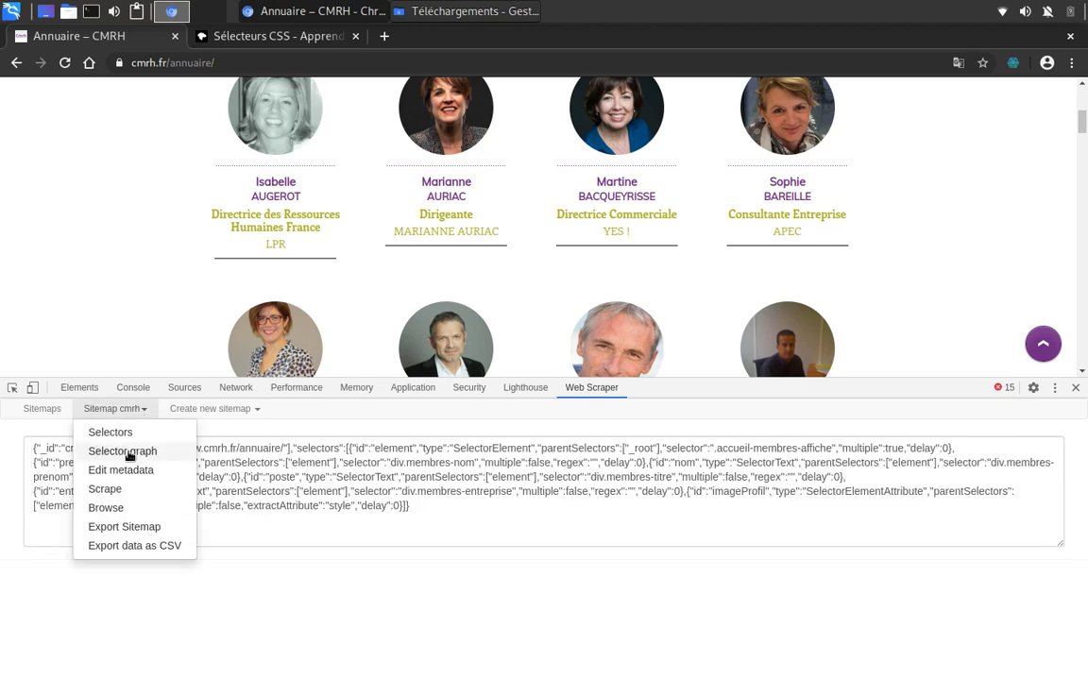
pyautogui.click(496, 512)
pyautogui.click(117, 410)
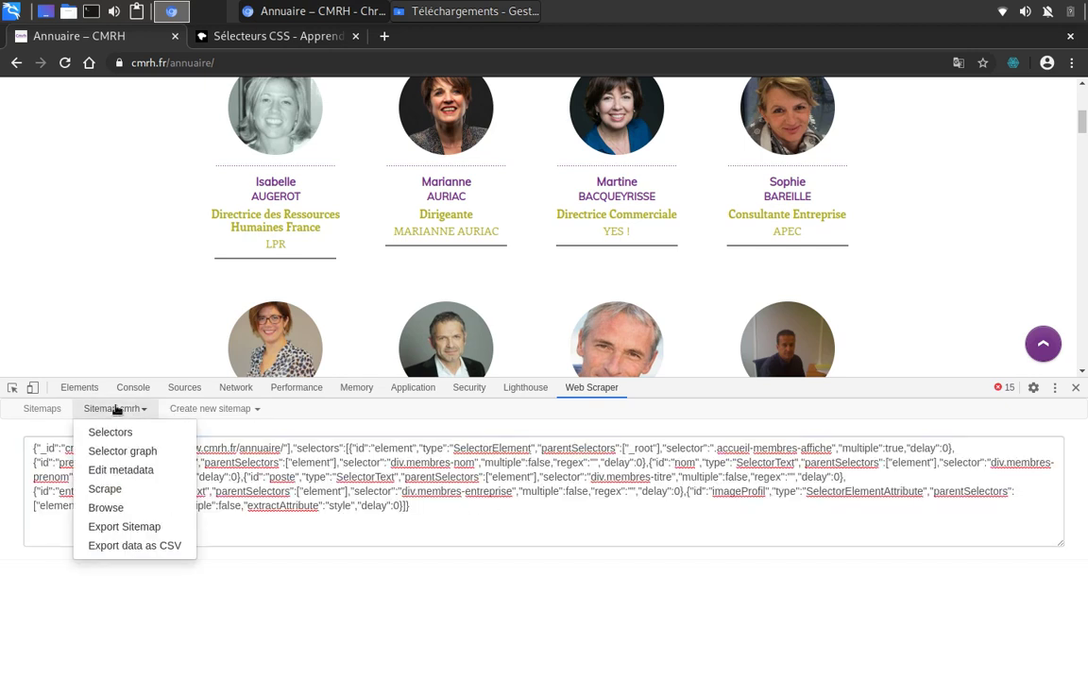
pyautogui.click(501, 462)
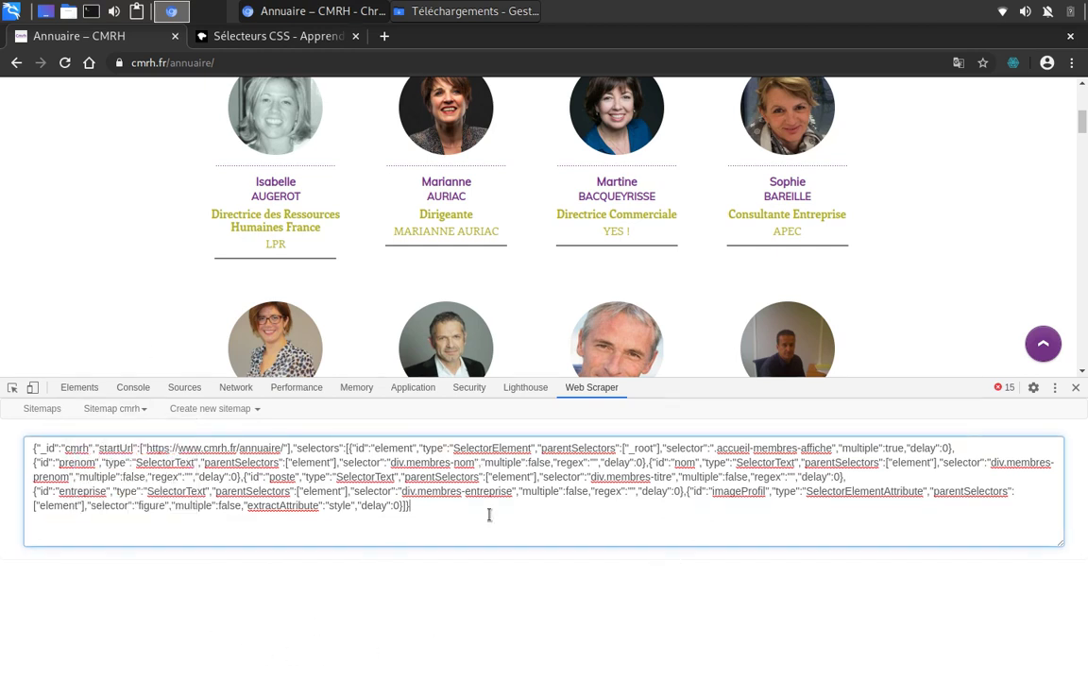
pyautogui.hotkey('ctrl', 'a')
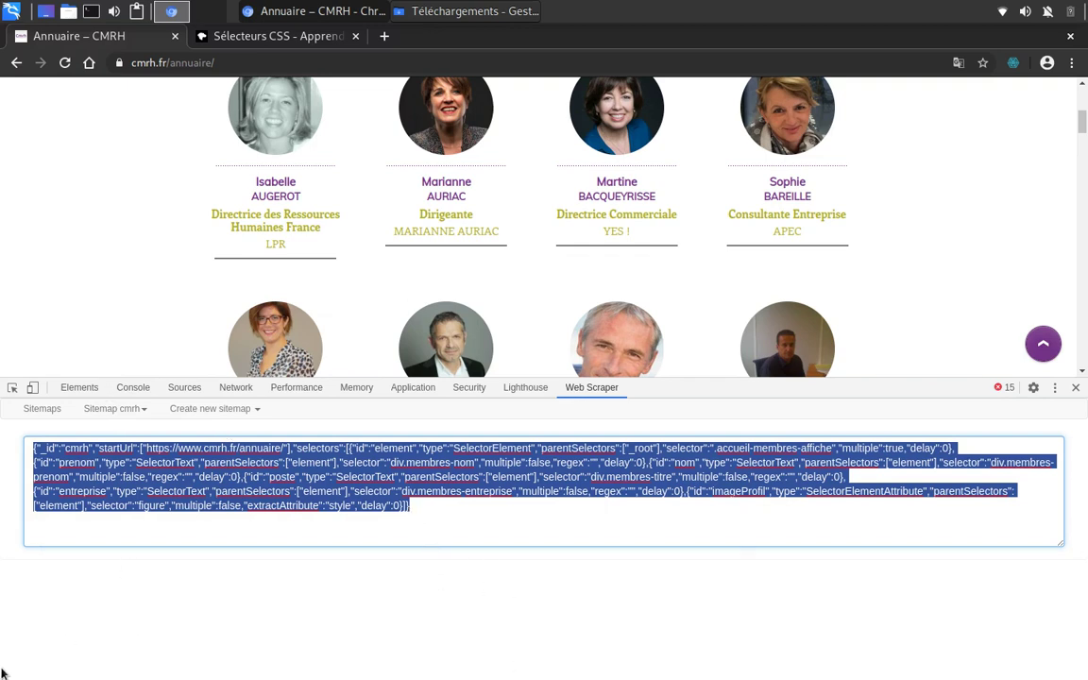
pyautogui.click(539, 517)
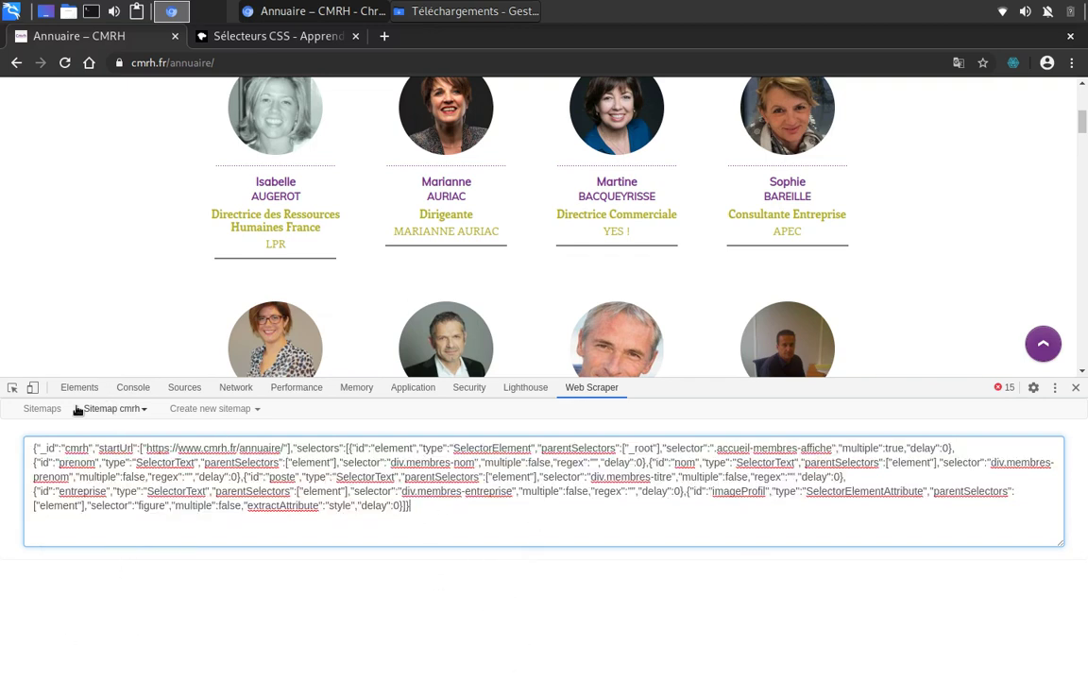
pyautogui.click(111, 409)
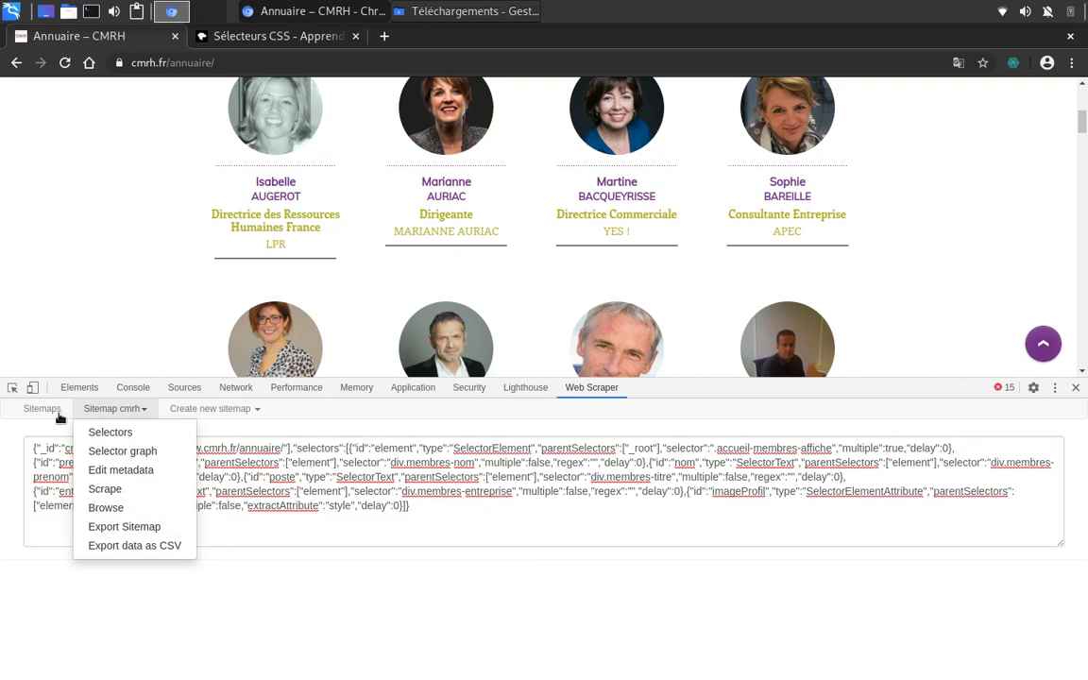
pyautogui.click(134, 529)
pyautogui.click(208, 409)
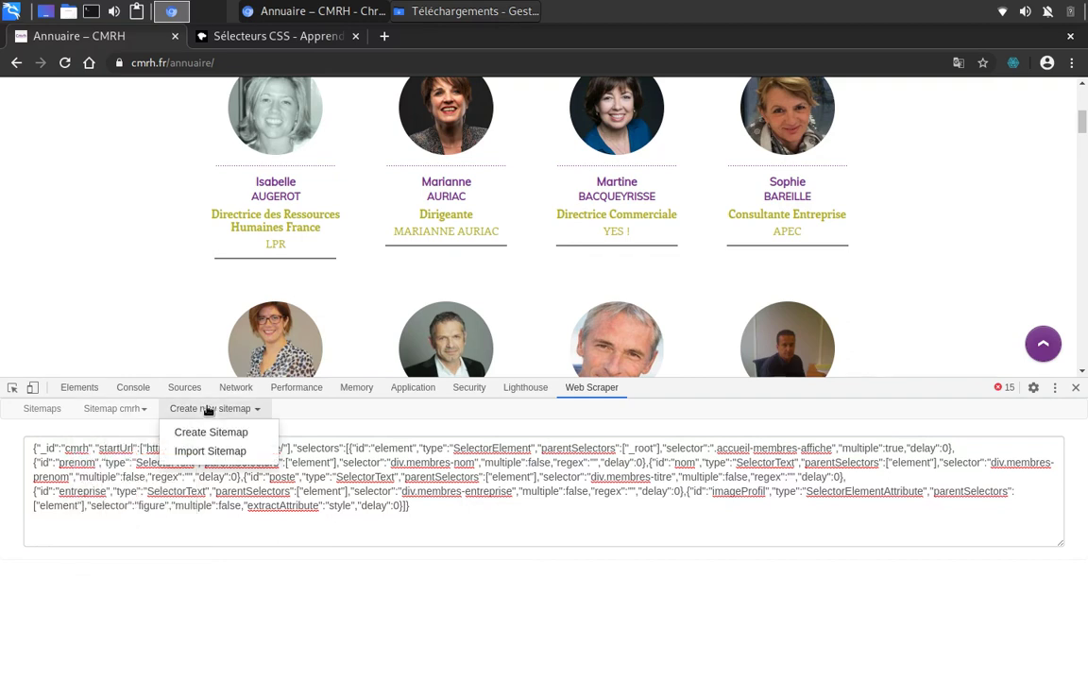
pyautogui.click(396, 574)
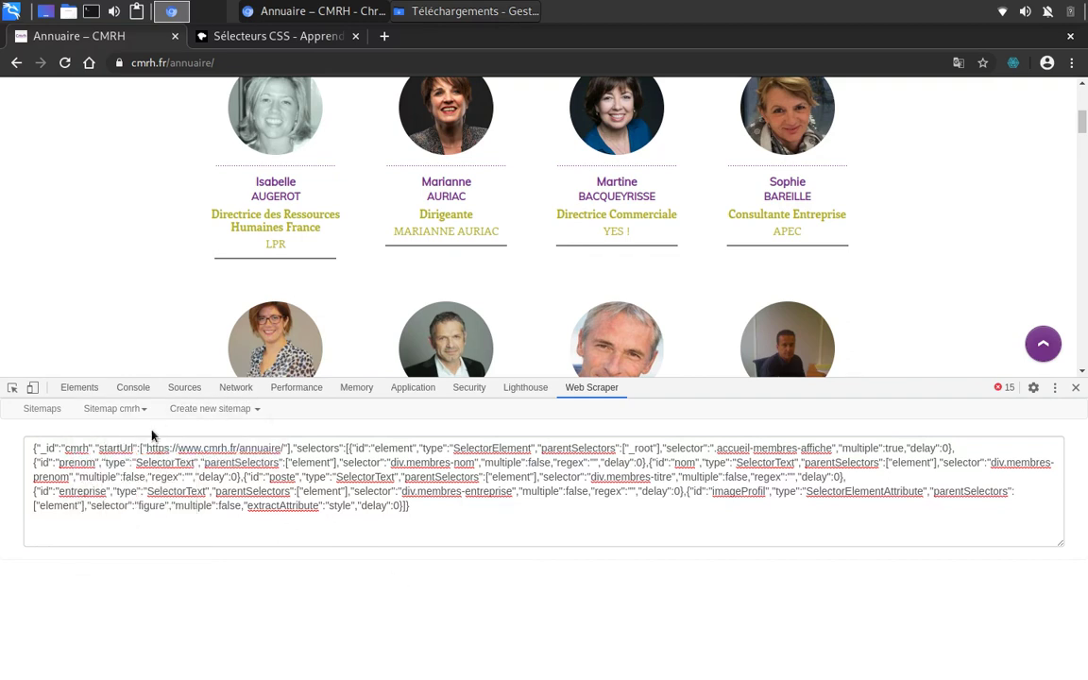
pyautogui.click(209, 409)
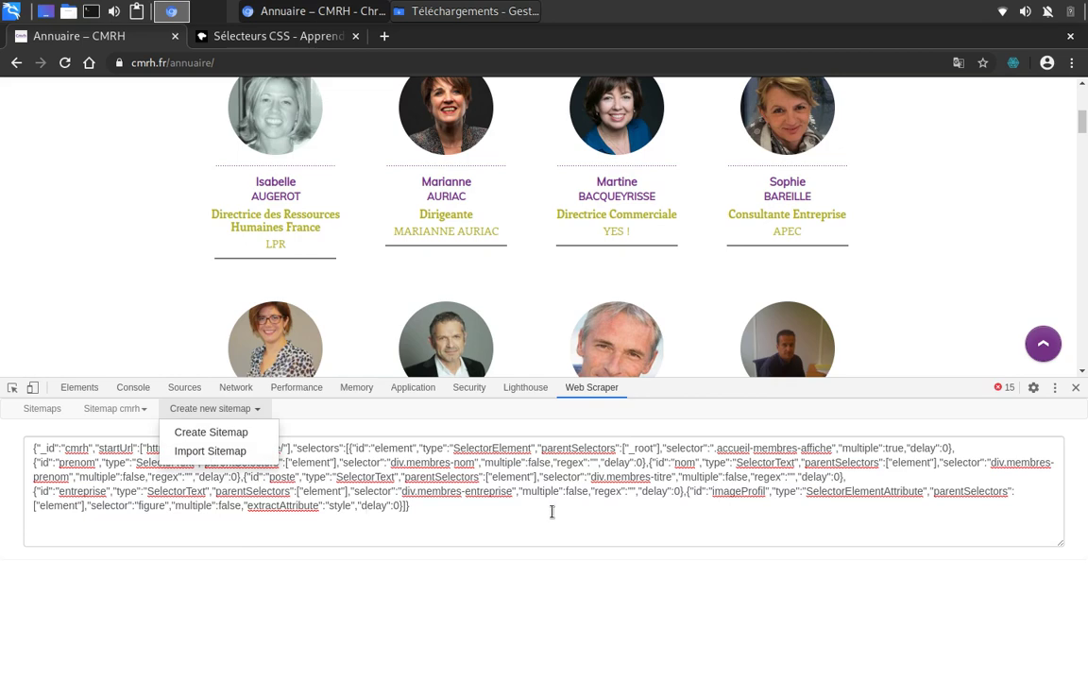
# - Copy the full JSON code of the cmrh sitemap and paste it as the Sitemap JSON of a new sitemap import
pyautogui.click(62, 505)
pyautogui.hotkey('ctrl', 'a')
pyautogui.hotkey('ctrl', 'c')
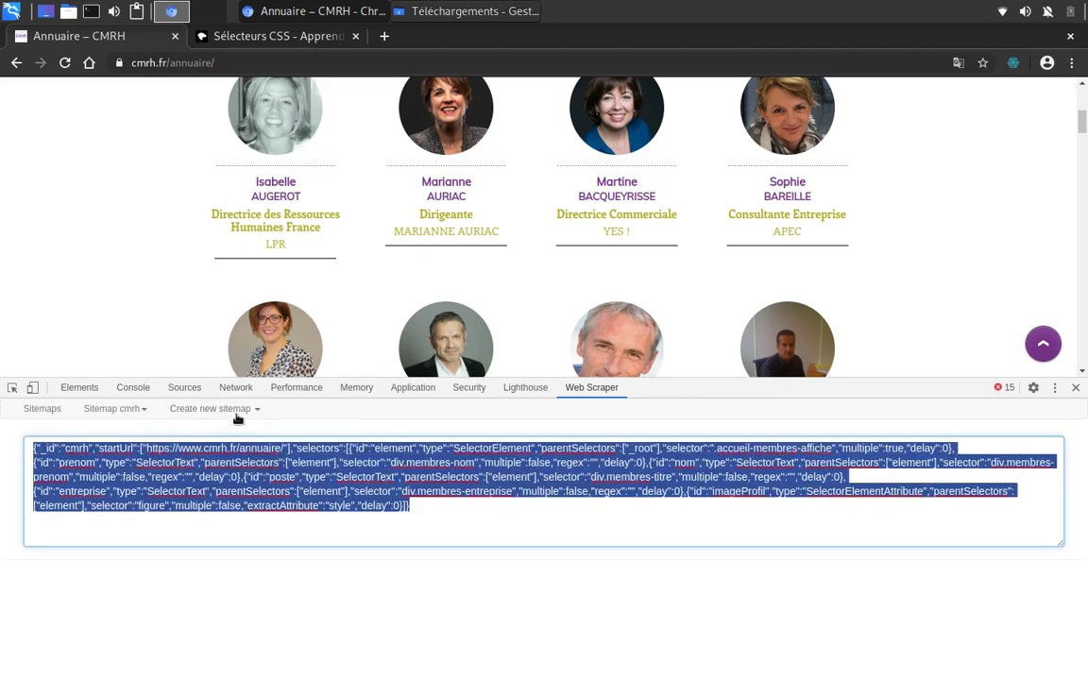
pyautogui.click(211, 409)
pyautogui.click(238, 451)
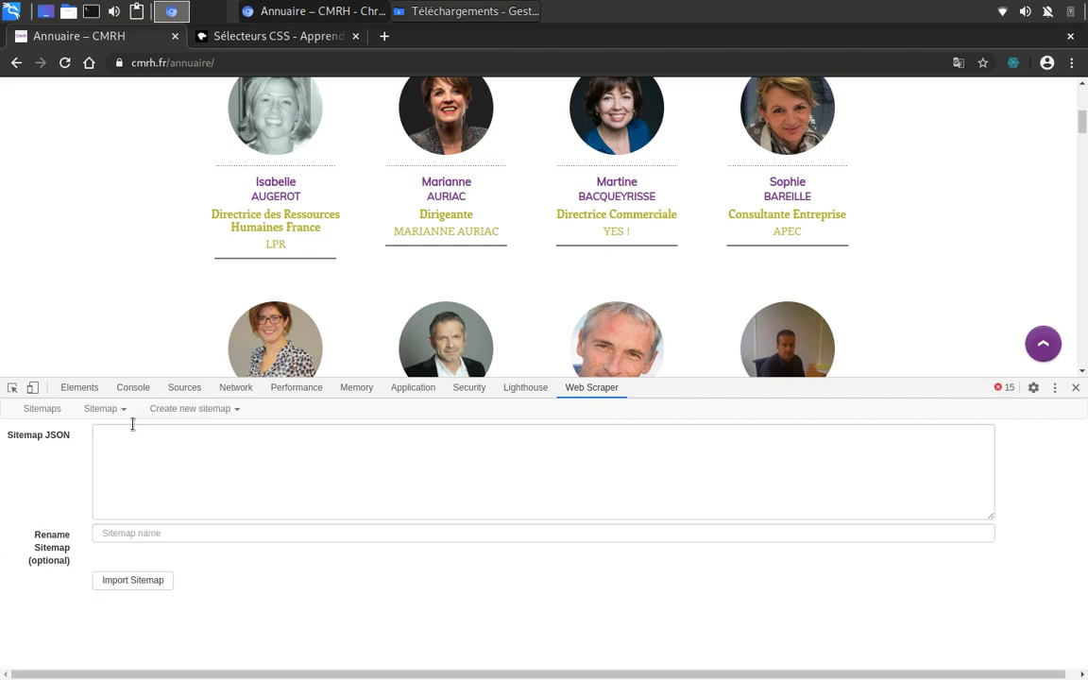
pyautogui.click(154, 455)
pyautogui.hotkey('ctrl', 'v')
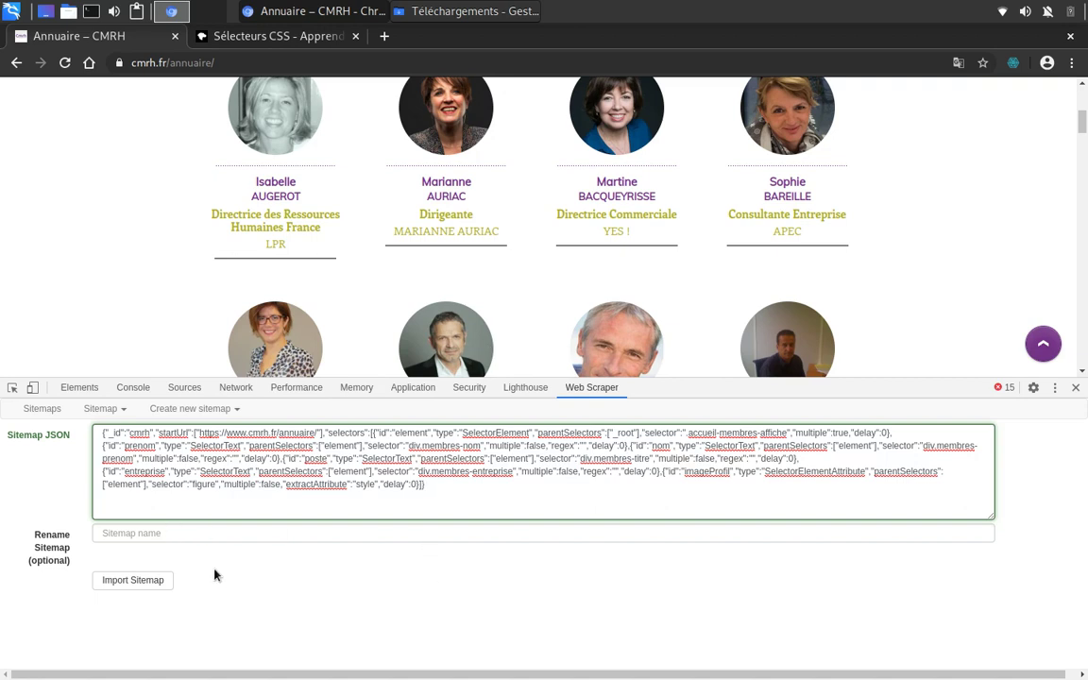
# - Rename the sitemap being imported as cmrh2 and import it
pyautogui.click(197, 531)
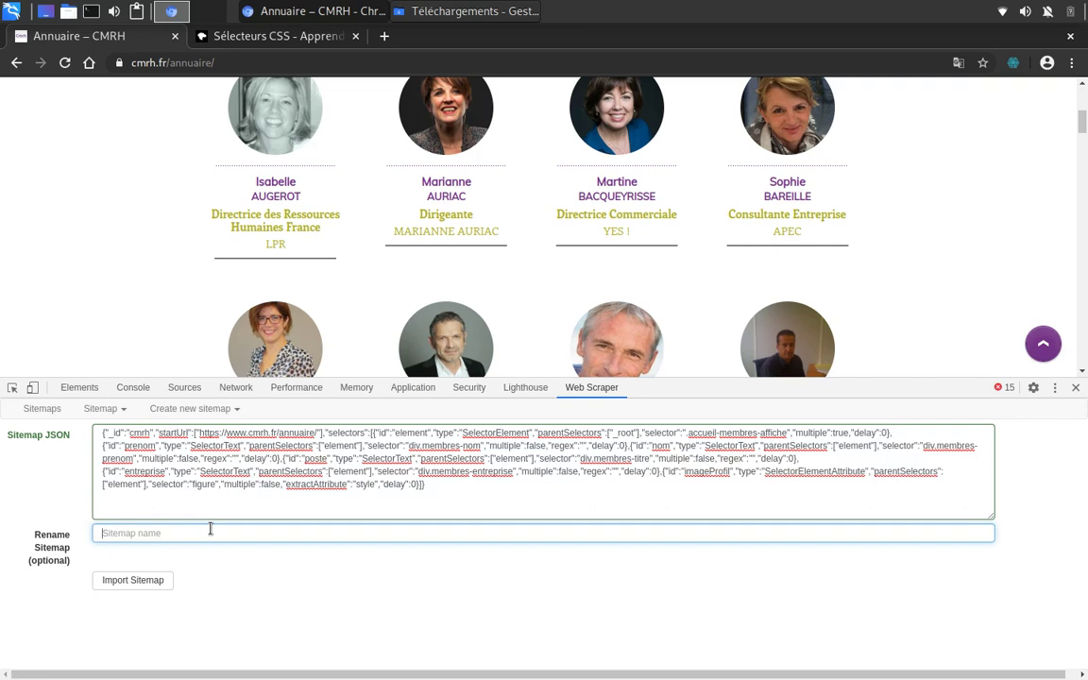
pyautogui.write('cmrh2')
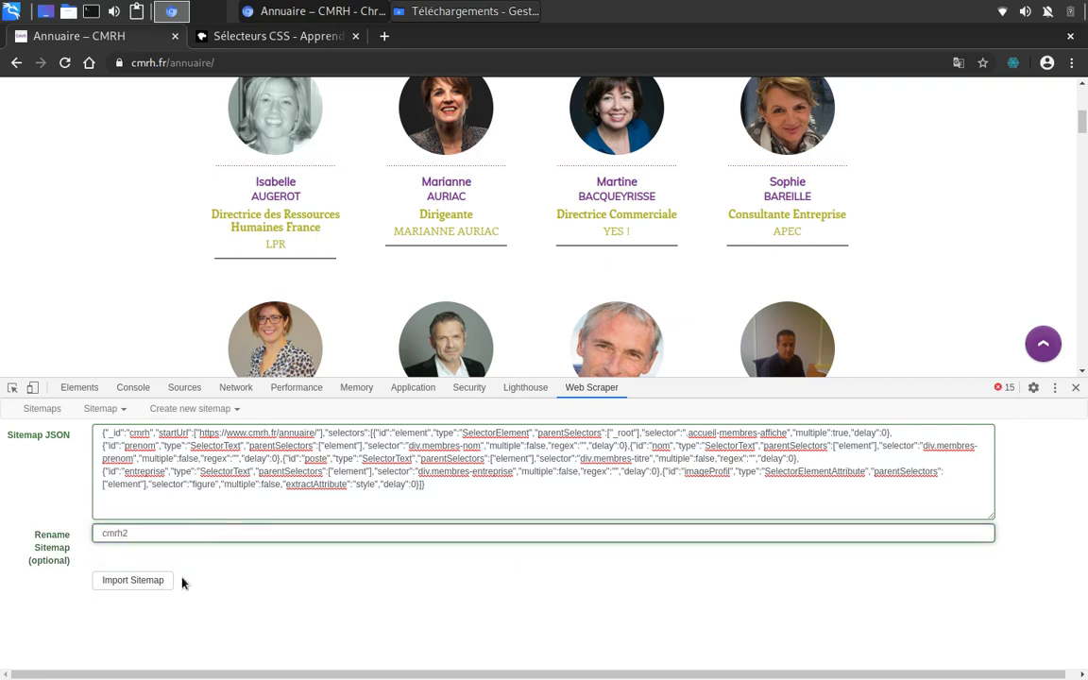
pyautogui.click(154, 581)
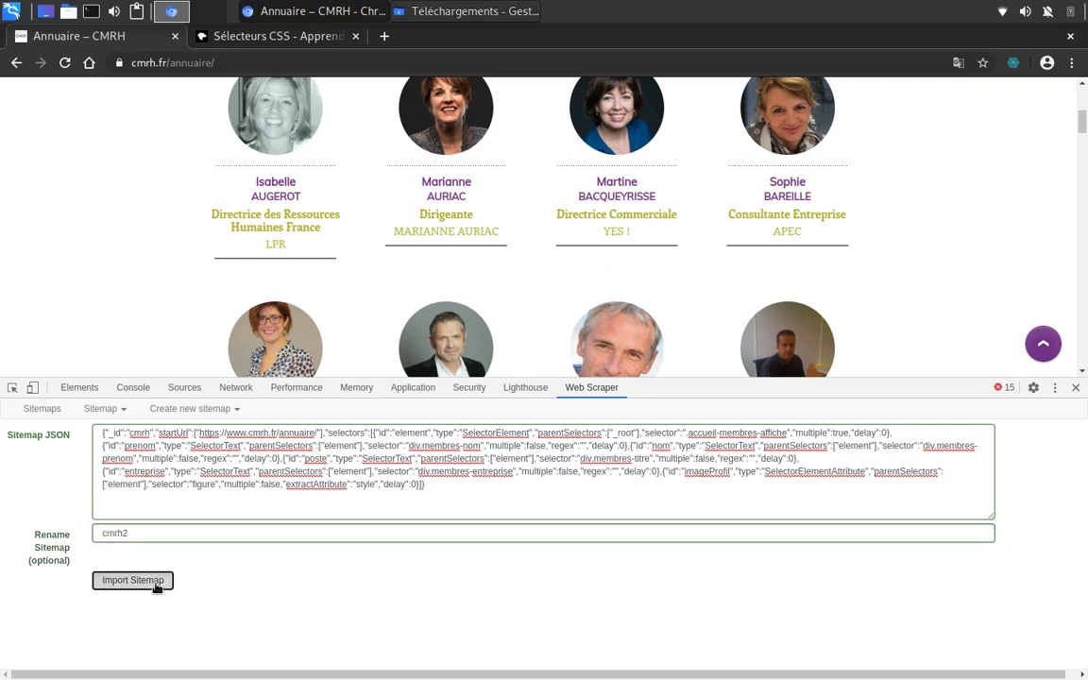
# - Review the child selectors of element in the cmrh2 sitemap and delete cmrh2 from the sitemap list
pyautogui.click(47, 414)
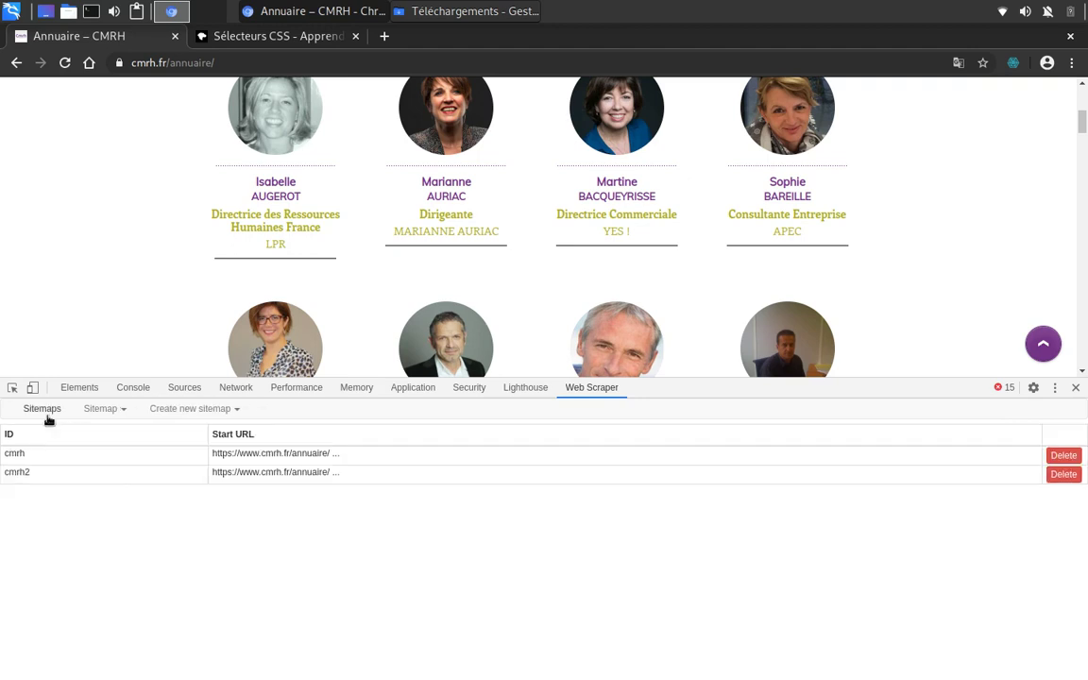
pyautogui.click(255, 476)
pyautogui.click(192, 504)
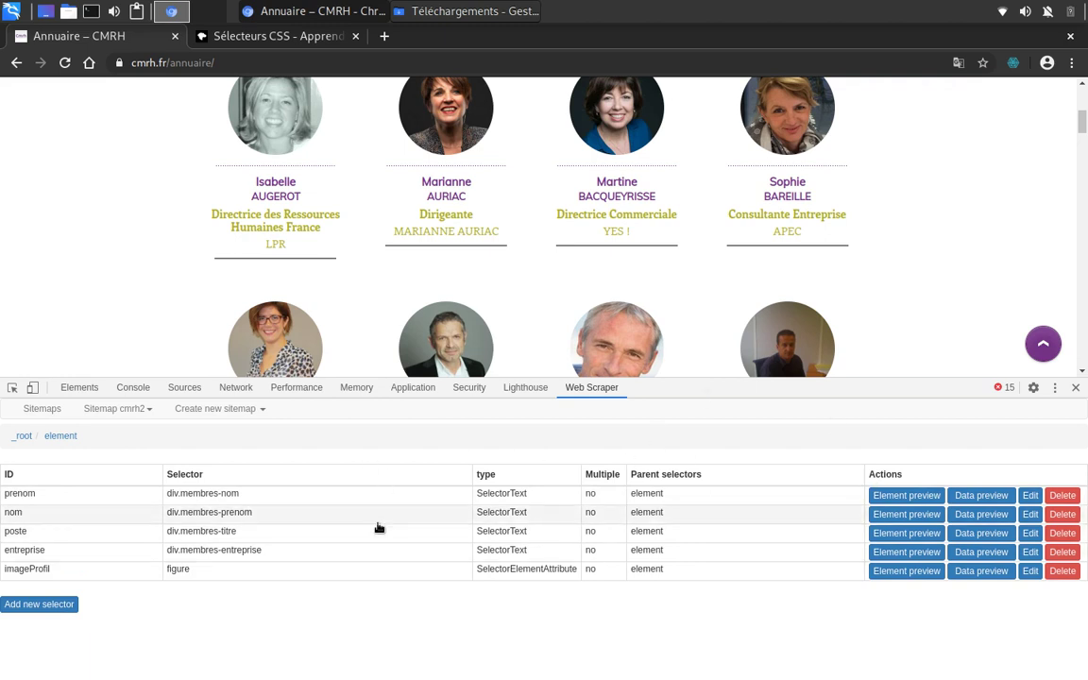
pyautogui.click(42, 408)
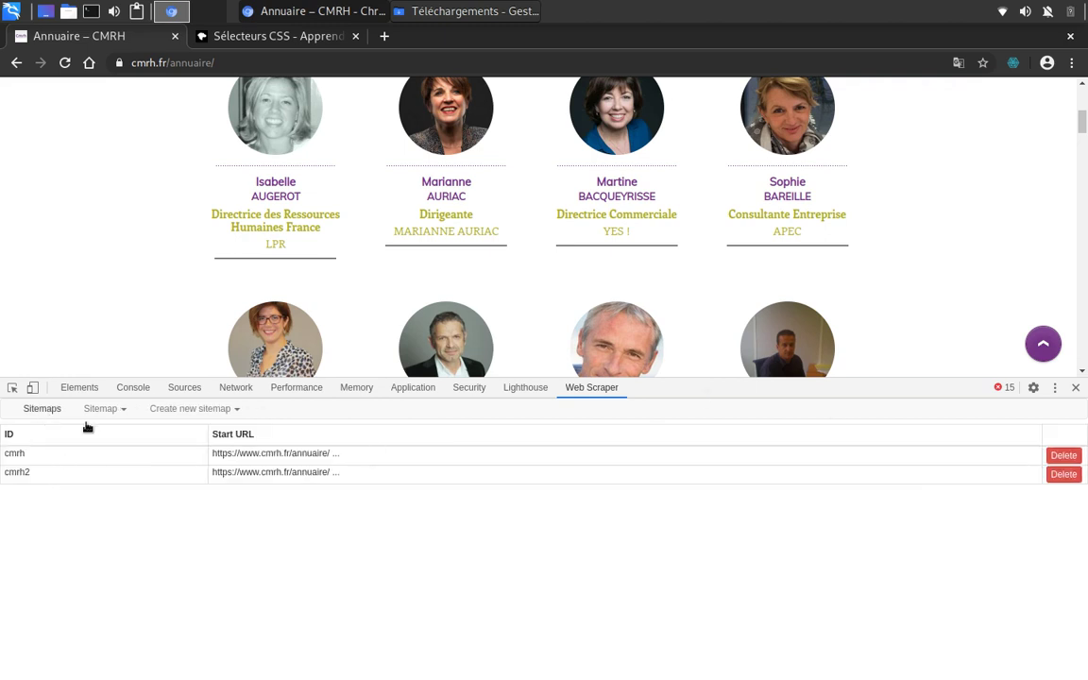
pyautogui.click(1063, 474)
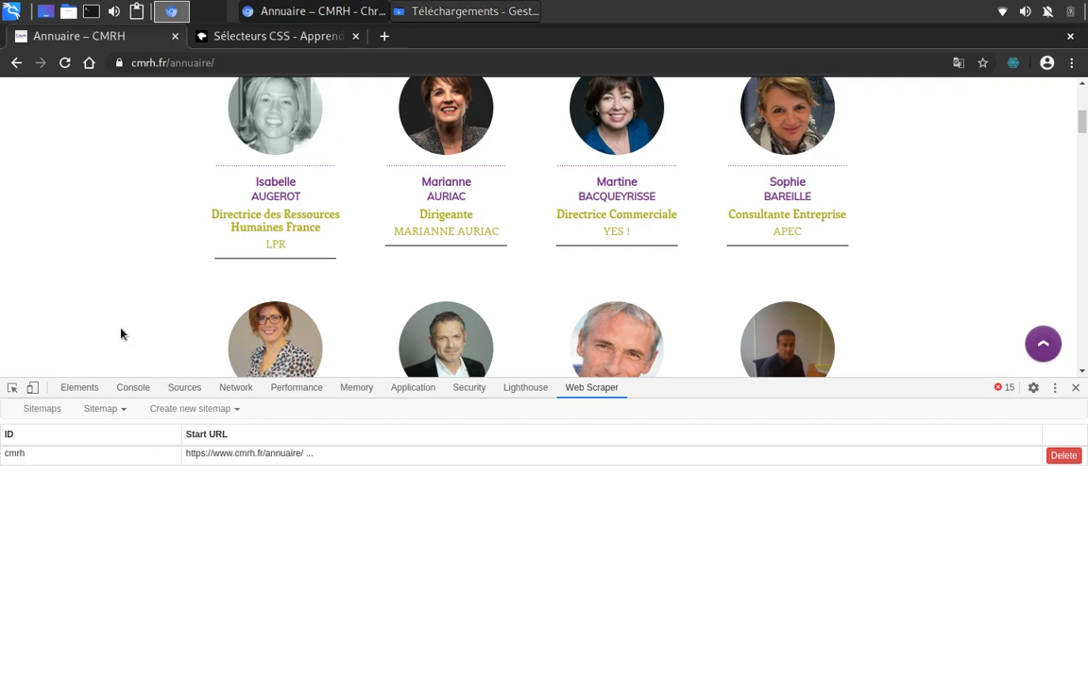
# - Open the cmrh sitemap, export it as JSON again and select its full code
pyautogui.click(177, 454)
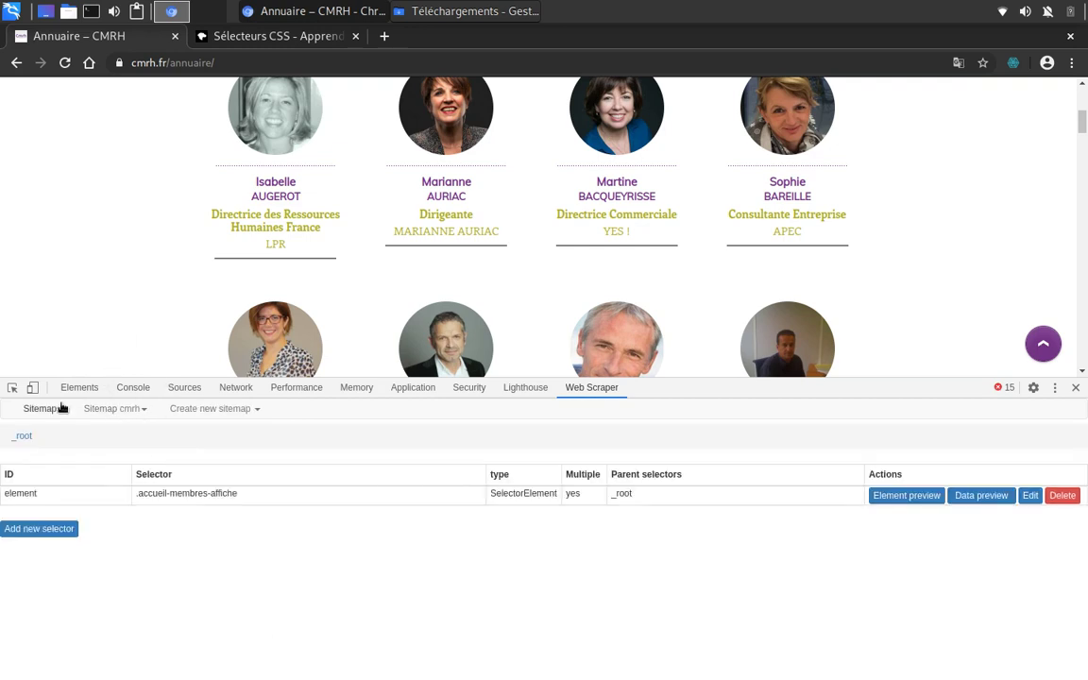
pyautogui.click(123, 416)
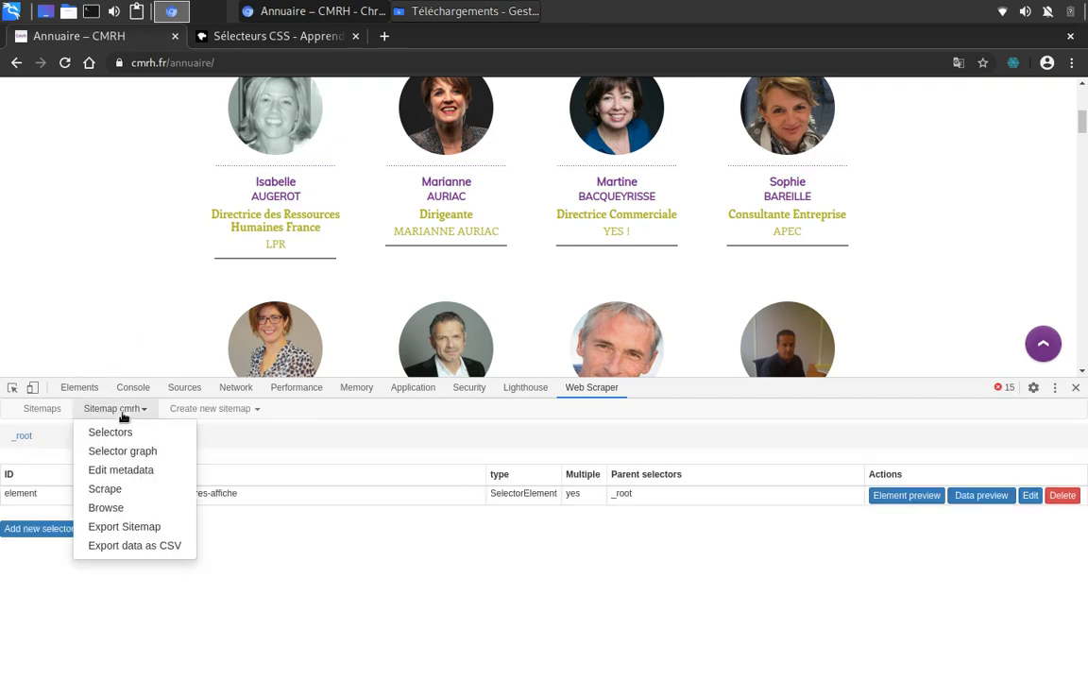
pyautogui.click(166, 528)
pyautogui.hotkey('ctrl', 'a')
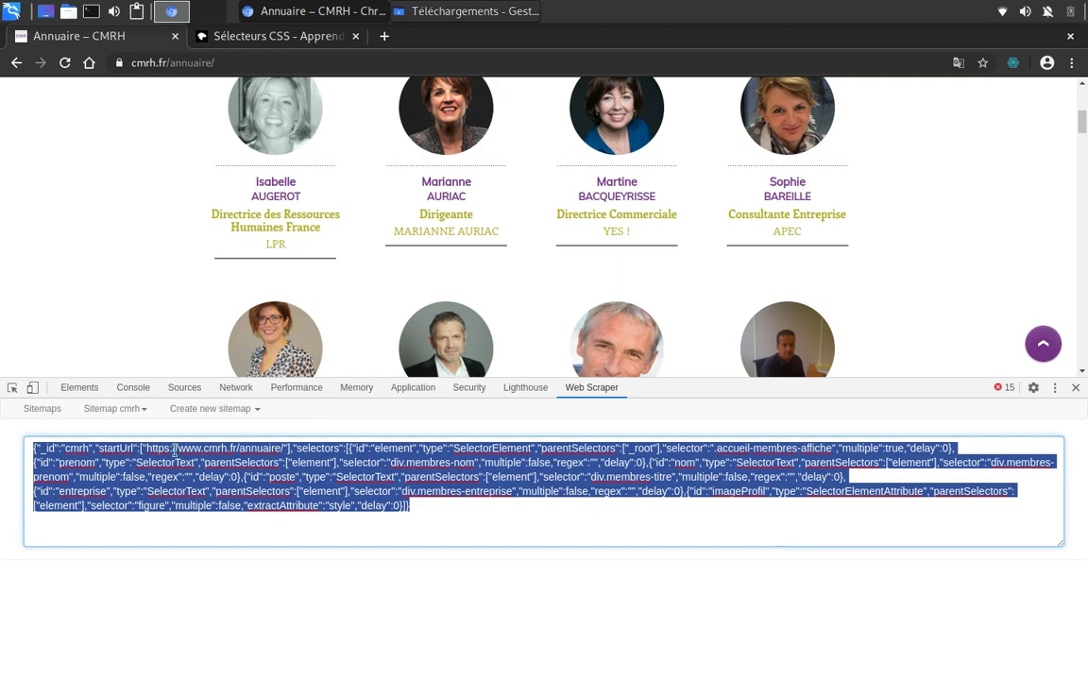
pyautogui.click(210, 408)
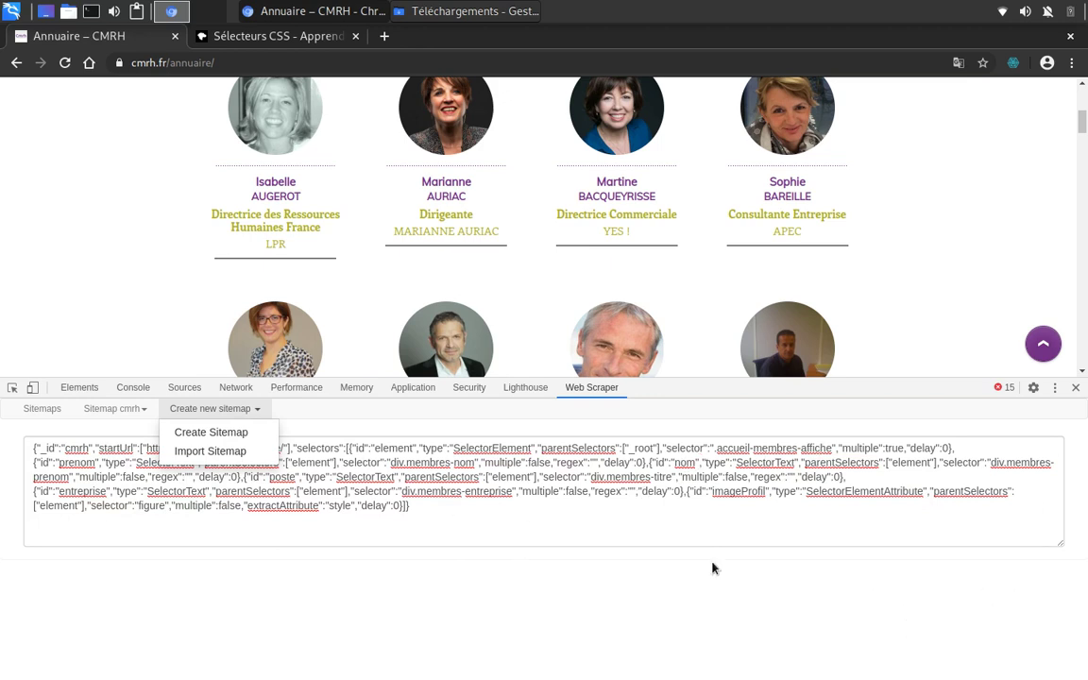
pyautogui.click(669, 634)
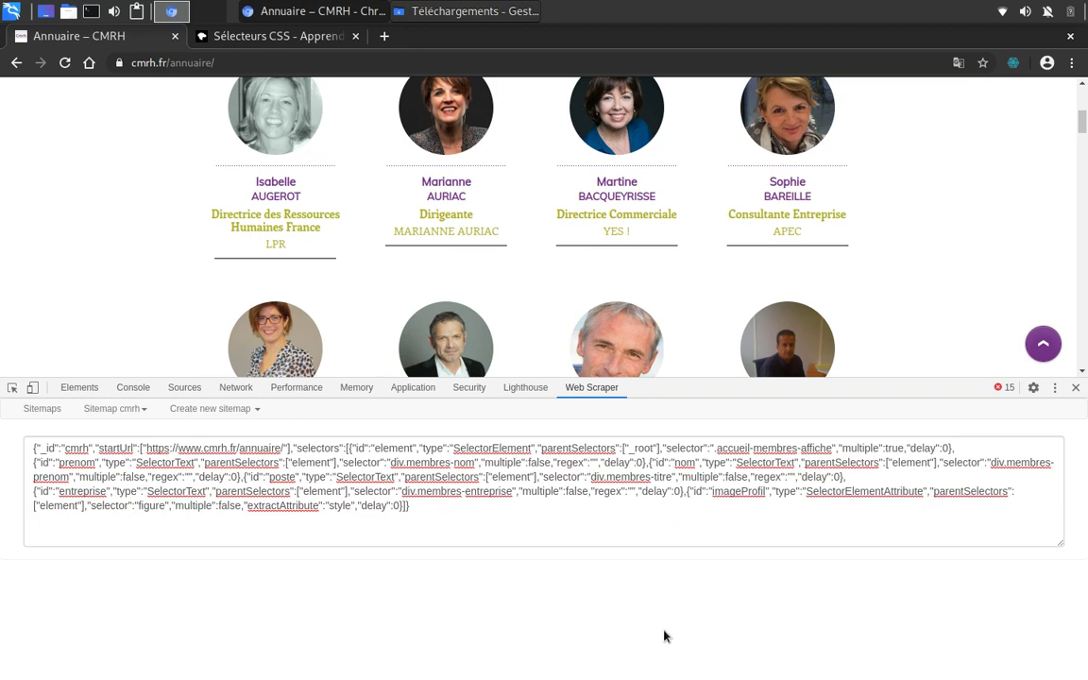